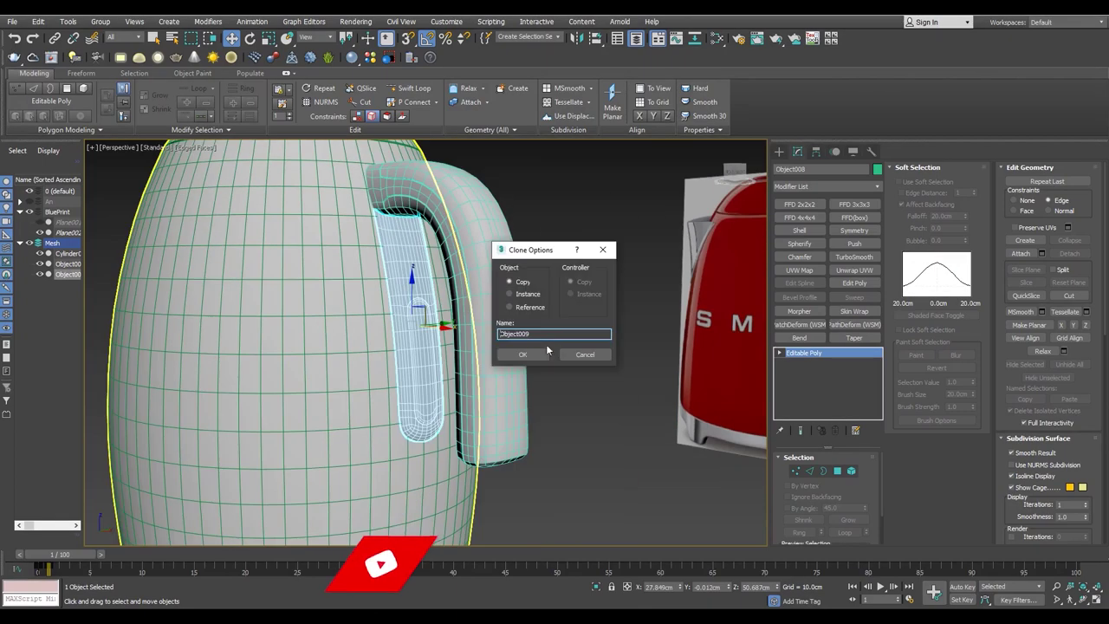
- Confirm the copy clone option and isolate the strip piece, Object008
left_click(67, 274)
key("alt+q")
key("2")
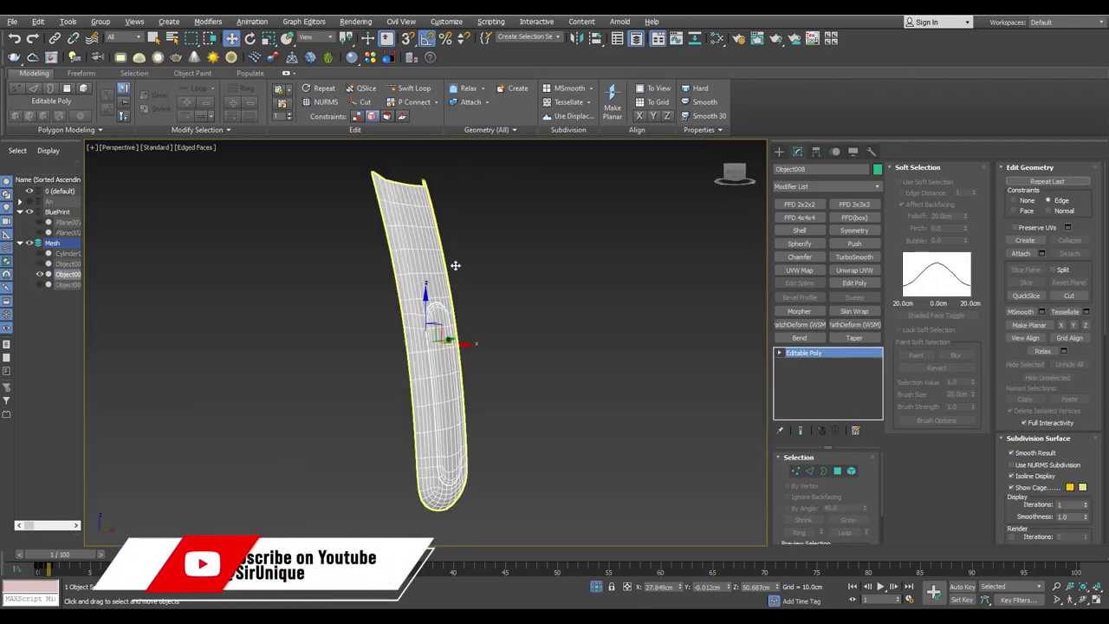
middle_click_drag(372, 260, 395, 243, "alt")
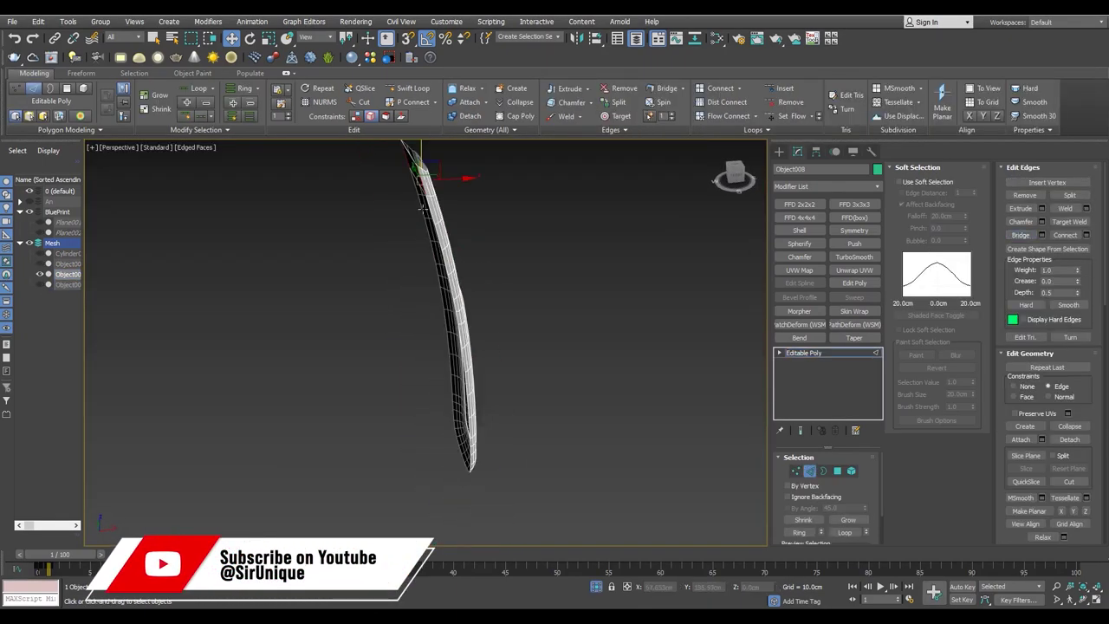
- Adjust the strip's outline vertices in the Front wireframe view
key("3")
key("f")
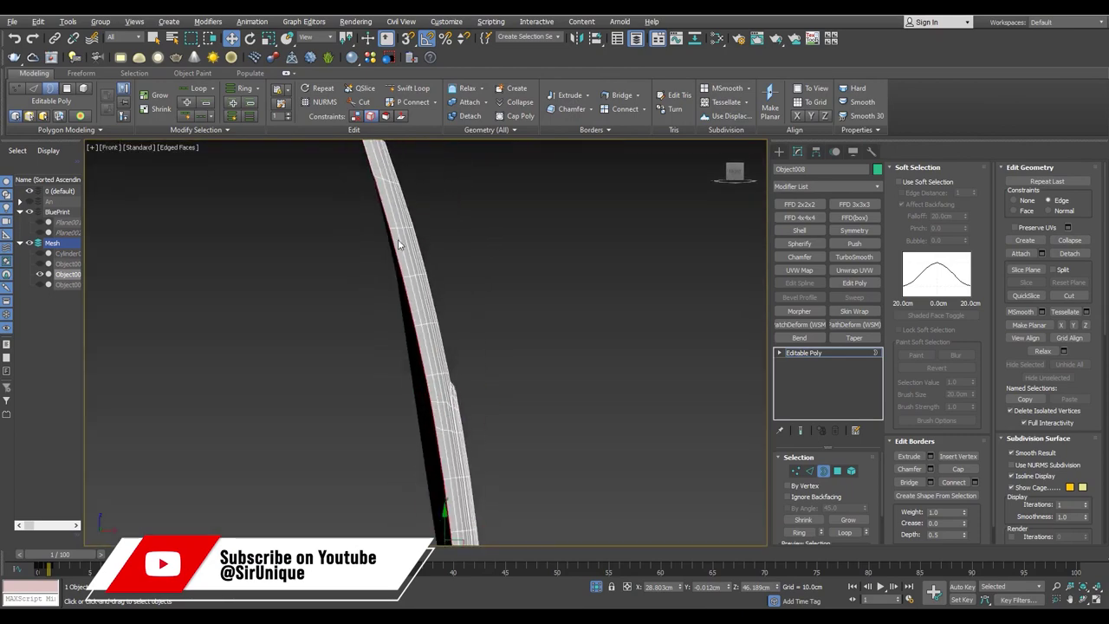
key("F3")
key("1")
middle_click_drag(406, 347, 374, 292)
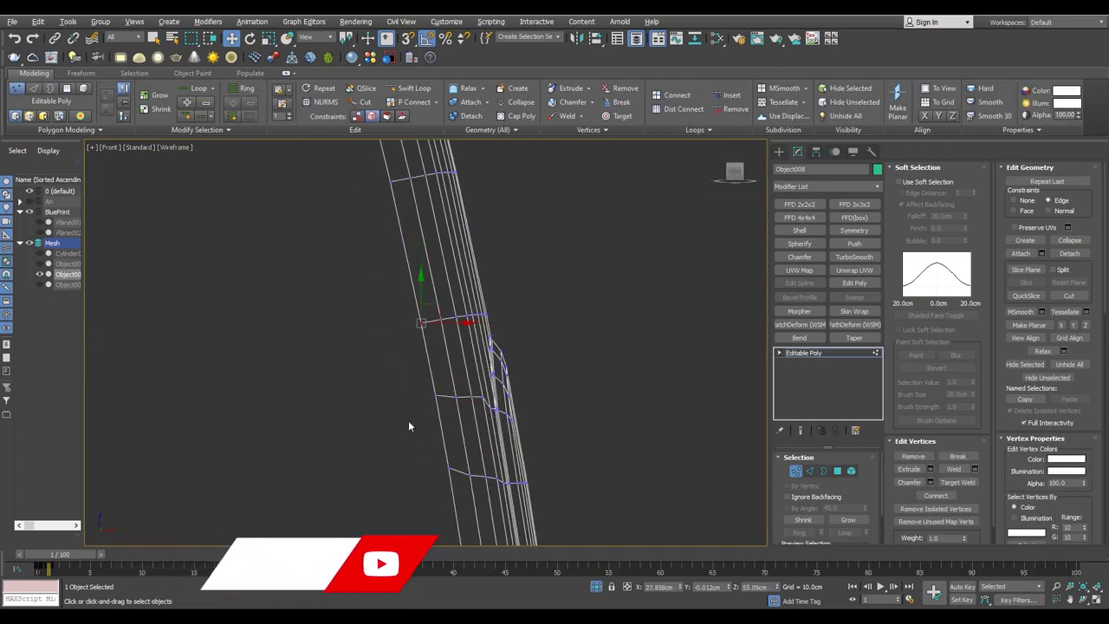
middle_click_drag(417, 410, 347, 283)
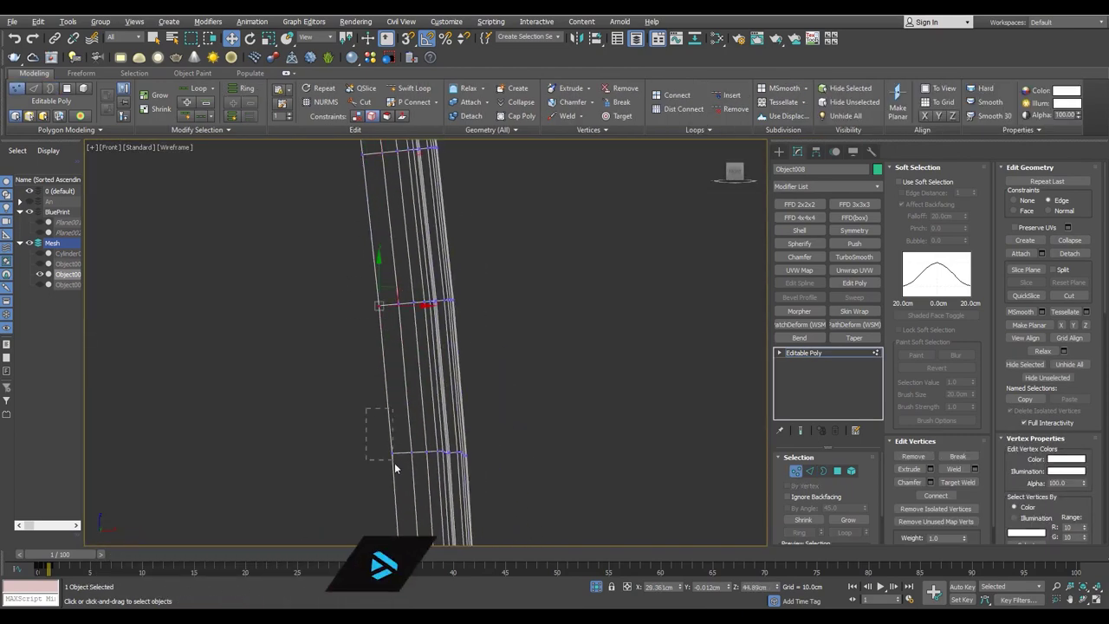
middle_click_drag(391, 459, 364, 232)
middle_click_drag(348, 345, 335, 381, "alt")
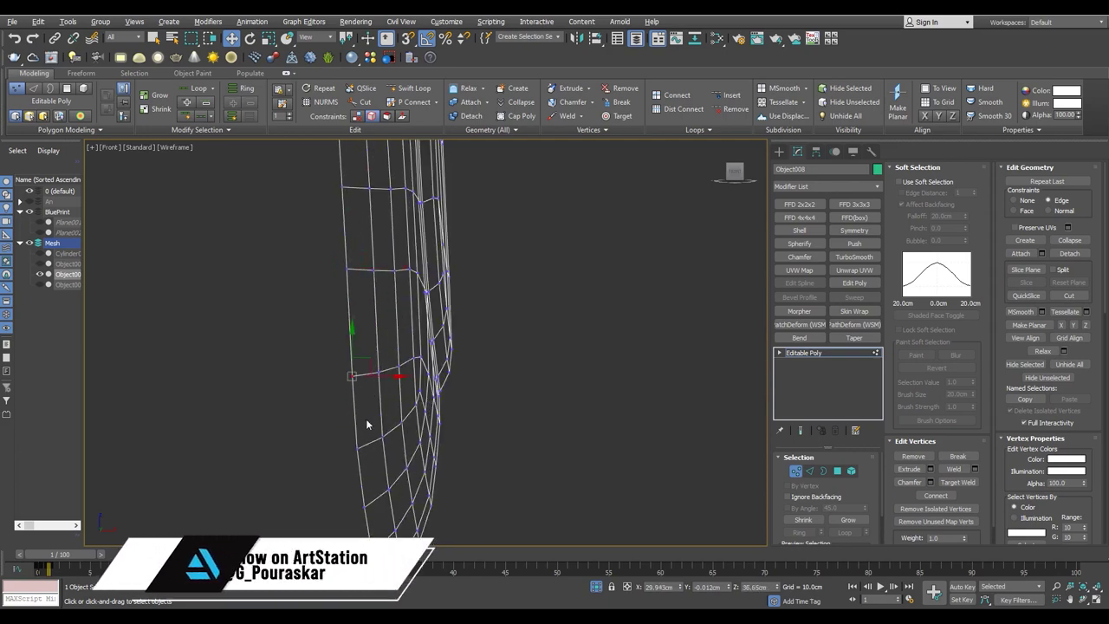
key("p")
scroll(466, 417, "up", 5)
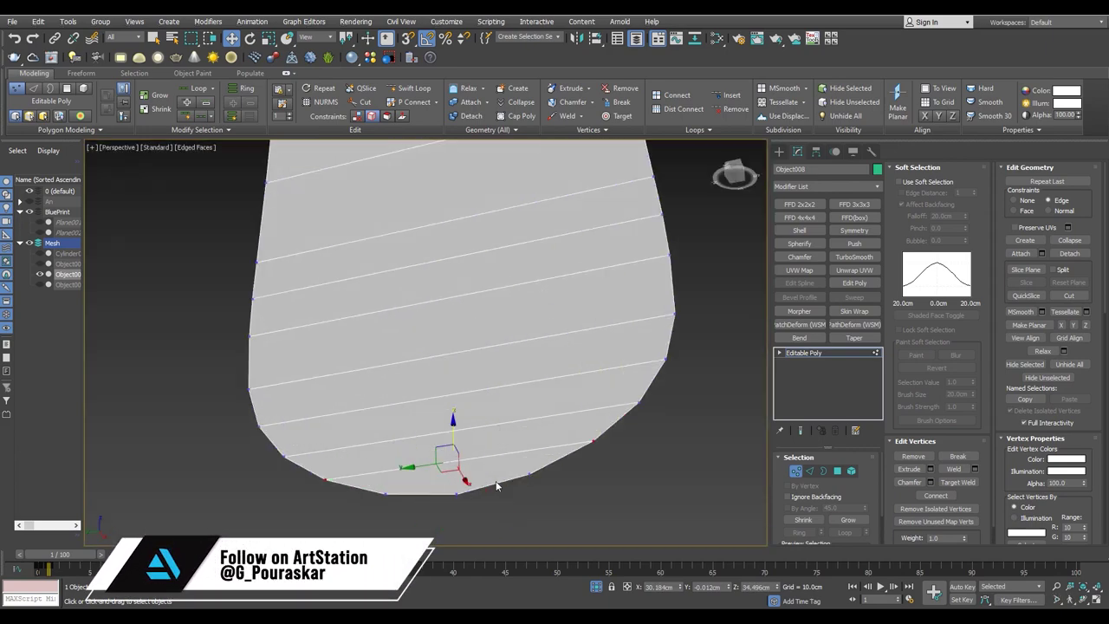
- Connect the ring of horizontal edges with 2 segments to add two vertical loops
key("2")
key("ctrl+a")
middle_click_drag(467, 437, 608, 361, "alt")
left_click(1086, 235)
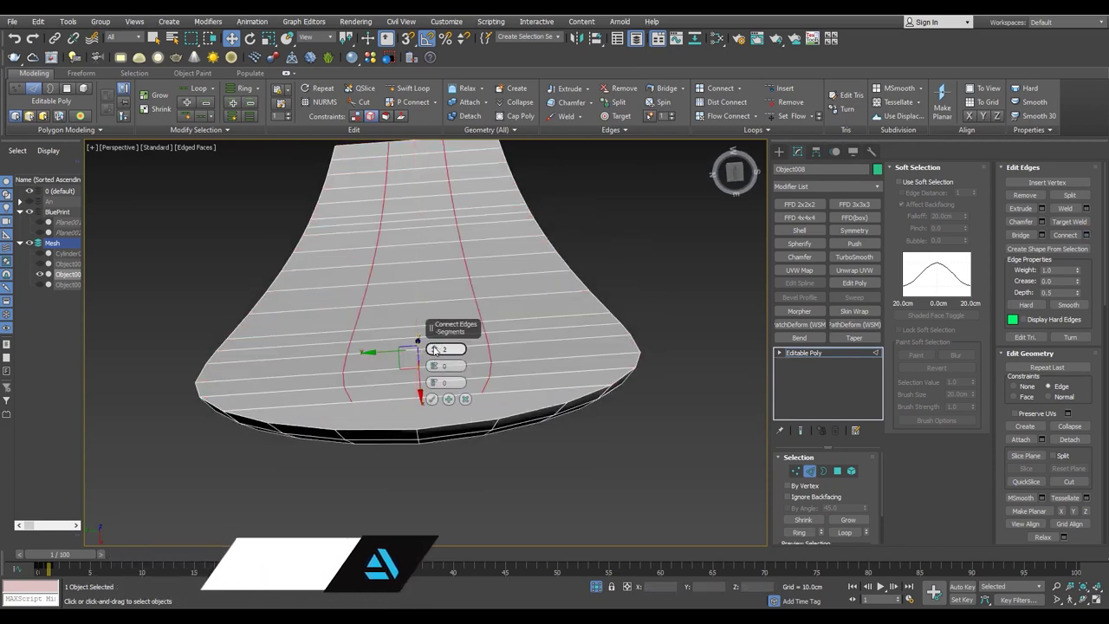
left_click(421, 403)
- Select the open border at the strip's top
key("1")
mouse_move(331, 410)
middle_mouse_down("alt")
mouse_move(460, 346)
mouse_move(463, 321)
mouse_move(362, 312)
middle_mouse_up("alt")
key("3")
left_click(362, 312)
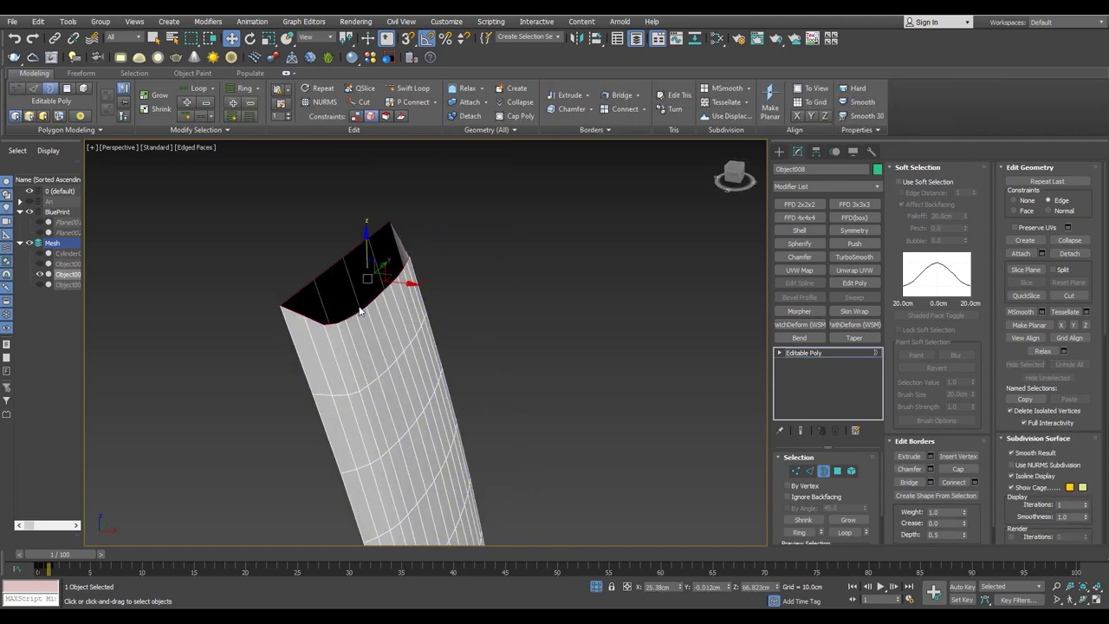
- Cut new edges from the top cap's first corner vertices to the side loops
key("f")
scroll(418, 324, "up", 3)
key("1")
scroll(417, 319, "up", 3)
key("alt+w")
key("alt+w")
scroll(431, 295, "down", 3)
mouse_move(431, 295)
middle_mouse_down("alt")
mouse_move(344, 304)
mouse_move(384, 277)
mouse_move(540, 251)
middle_mouse_up("alt")
key("2")
key("z")
key("1")
scroll(491, 312, "up", 2)
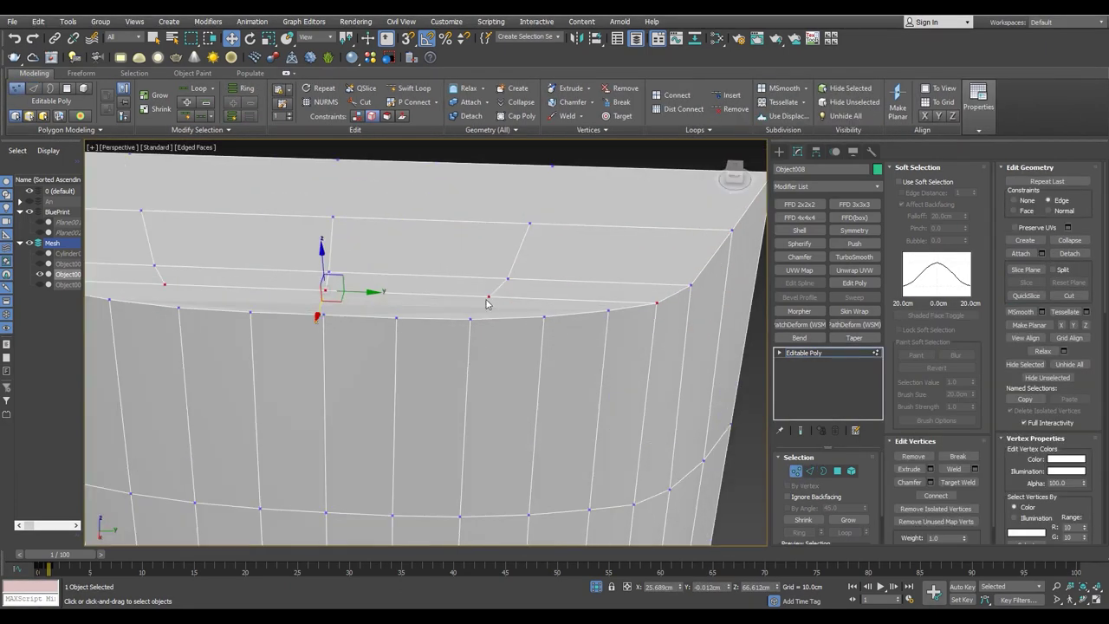
middle_click_drag(324, 314, 385, 342, "alt")
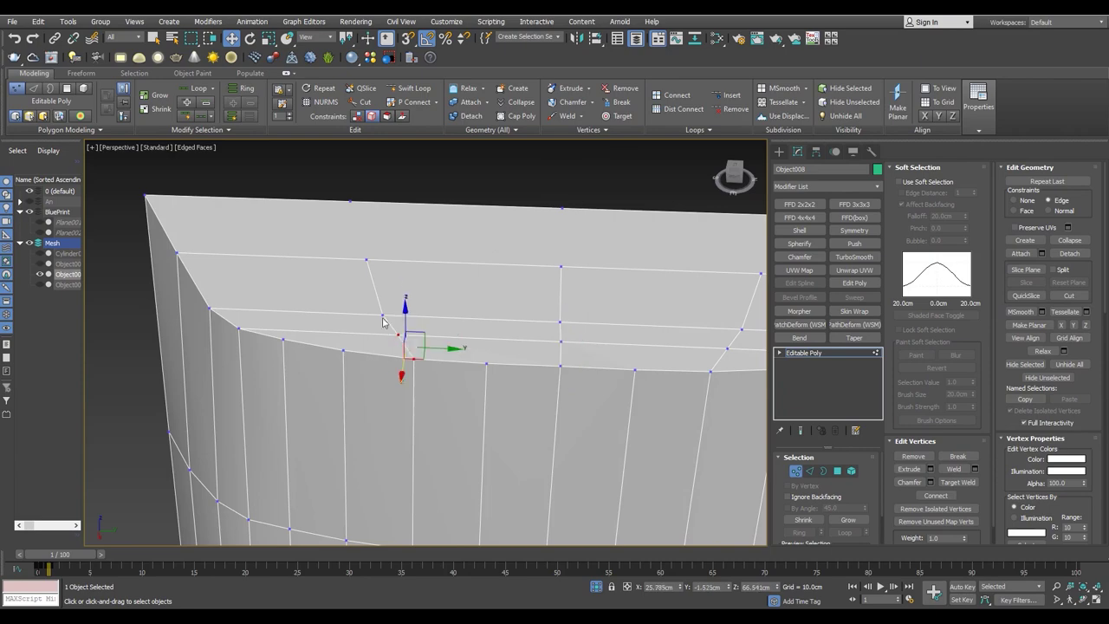
middle_click_drag(562, 207, 596, 282, "alt")
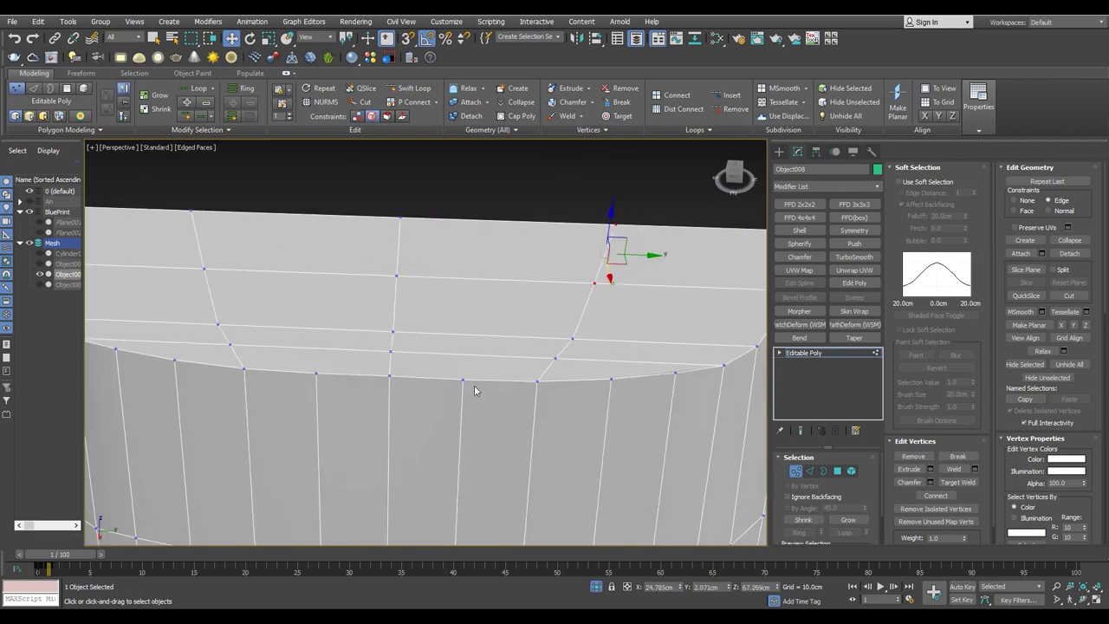
mouse_move(523, 399)
middle_mouse_down("alt")
mouse_move(538, 347)
mouse_move(468, 381)
middle_mouse_up("alt")
key("alt+c")
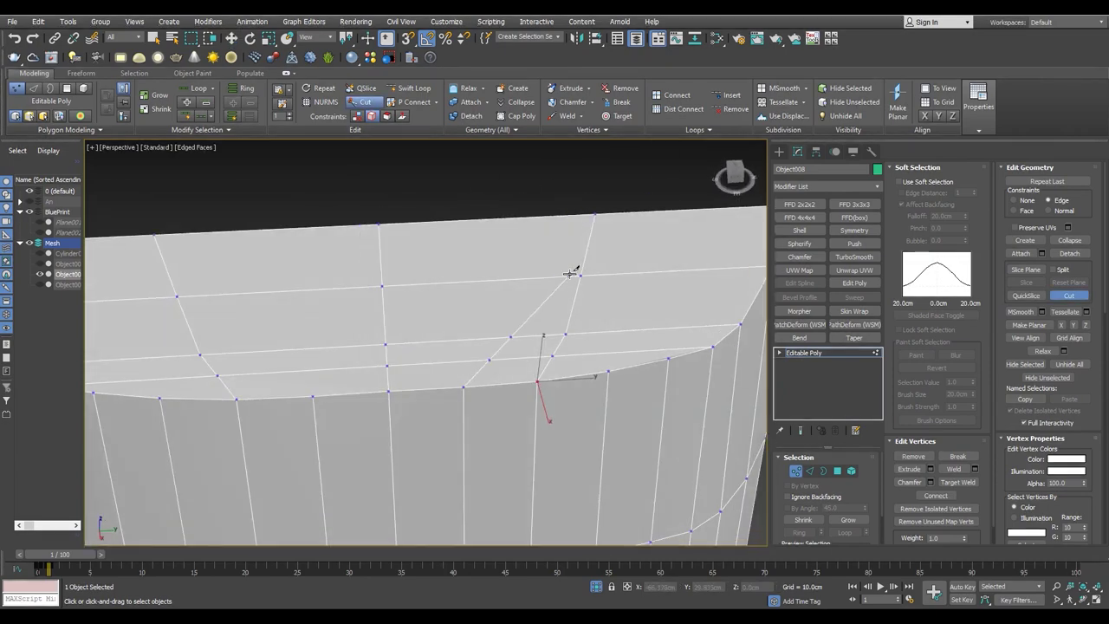
middle_click_drag(348, 400, 409, 407)
scroll(341, 364, "down", 5)
mouse_move(494, 316)
middle_mouse_down("alt")
mouse_move(522, 243)
mouse_move(589, 364)
middle_mouse_up("alt")
- Cut the remaining cap corner edges, then return to Edge mode with Edged Faces
key("2")
scroll(613, 433, "up", 4)
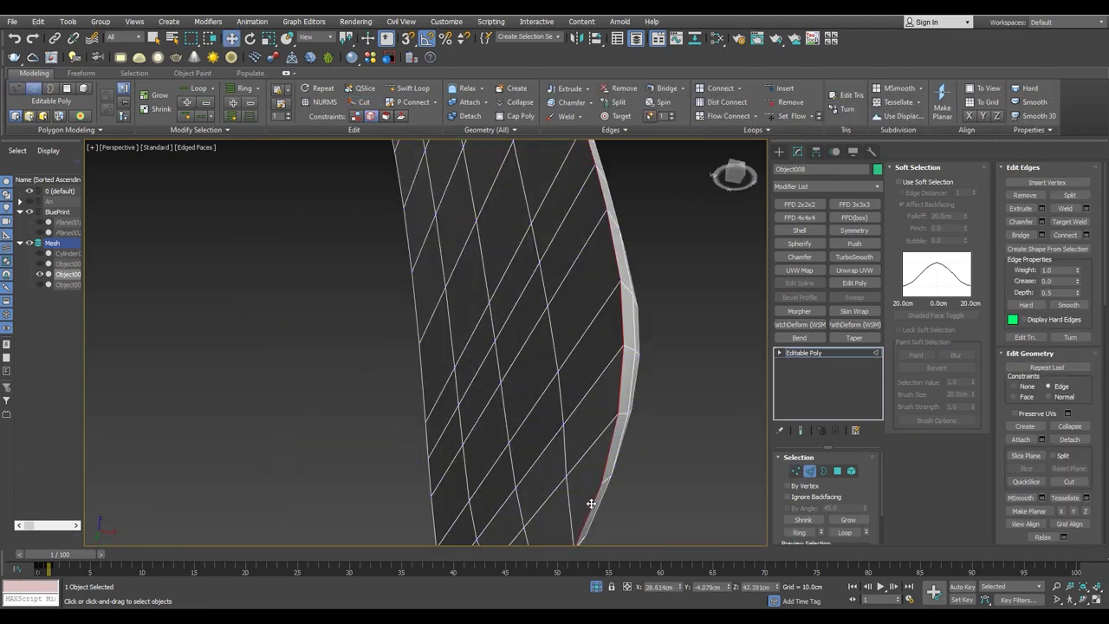
middle_click_drag(591, 503, 520, 309, "alt")
scroll(466, 306, "up", 3)
scroll(384, 404, "down", 5)
scroll(473, 315, "up", 4)
mouse_move(384, 404)
middle_mouse_down("alt")
mouse_move(478, 303)
mouse_move(427, 394)
mouse_move(423, 317)
middle_mouse_up("alt")
scroll(518, 338, "up", 4)
key("1")
scroll(451, 364, "down", 3)
scroll(582, 274, "up", 4)
key("alt+c")
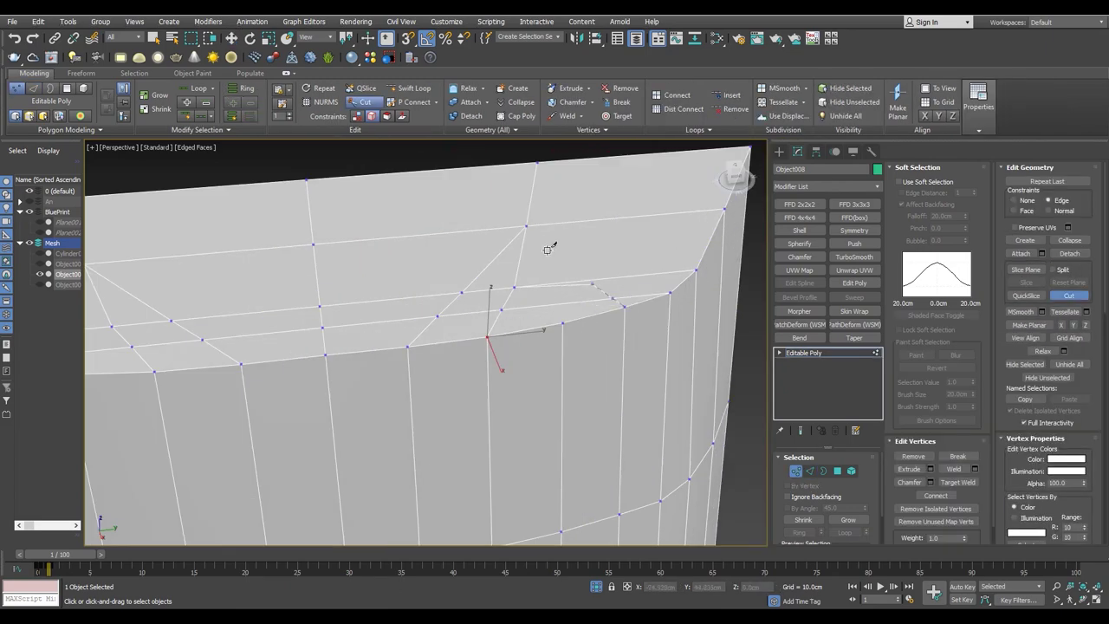
key("F3")
key("w")
middle_click_drag(537, 246, 291, 300, "alt")
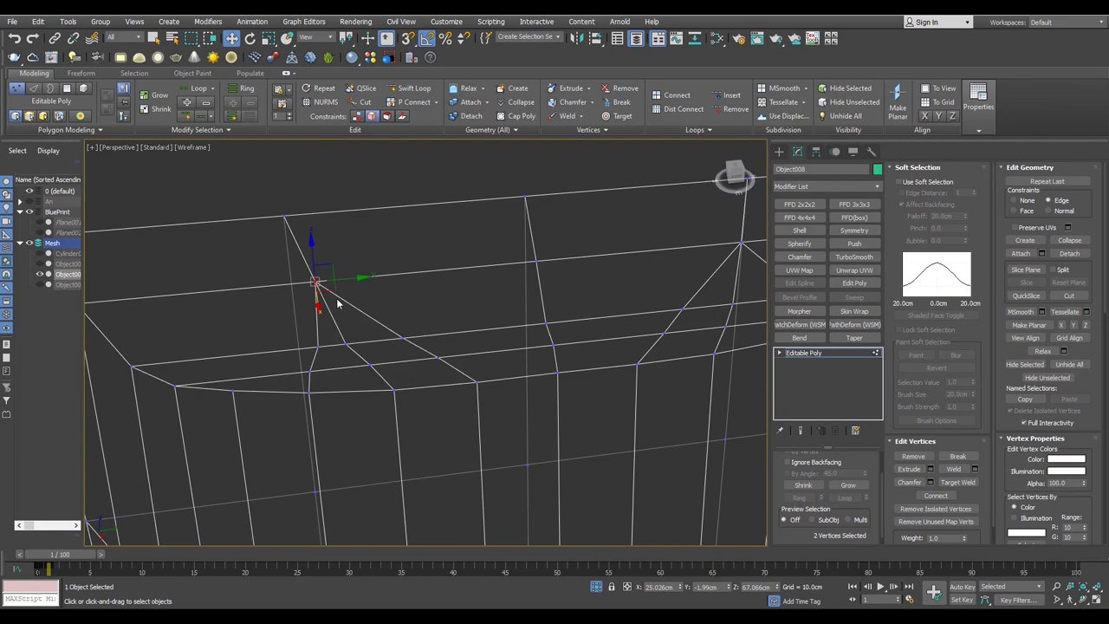
key("2")
scroll(347, 309, "down", 5)
key("F3")
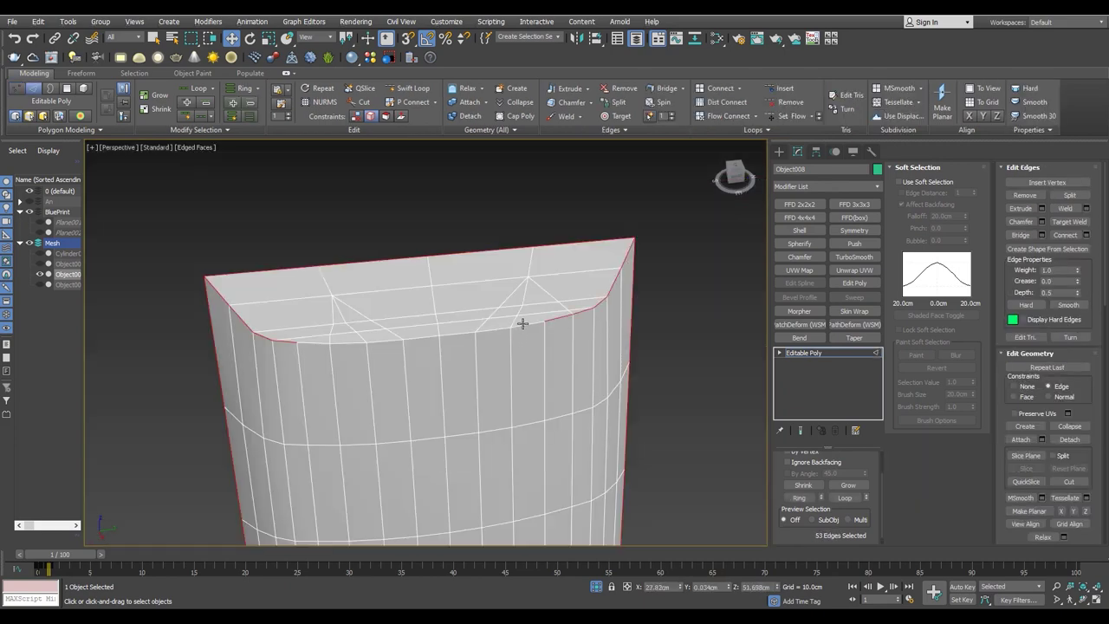
- Select the top cap edge loops and chamfer them with a reduced, narrow amount
double_click(522, 324, "ctrl")
middle_click_drag(523, 324, 408, 234, "alt")
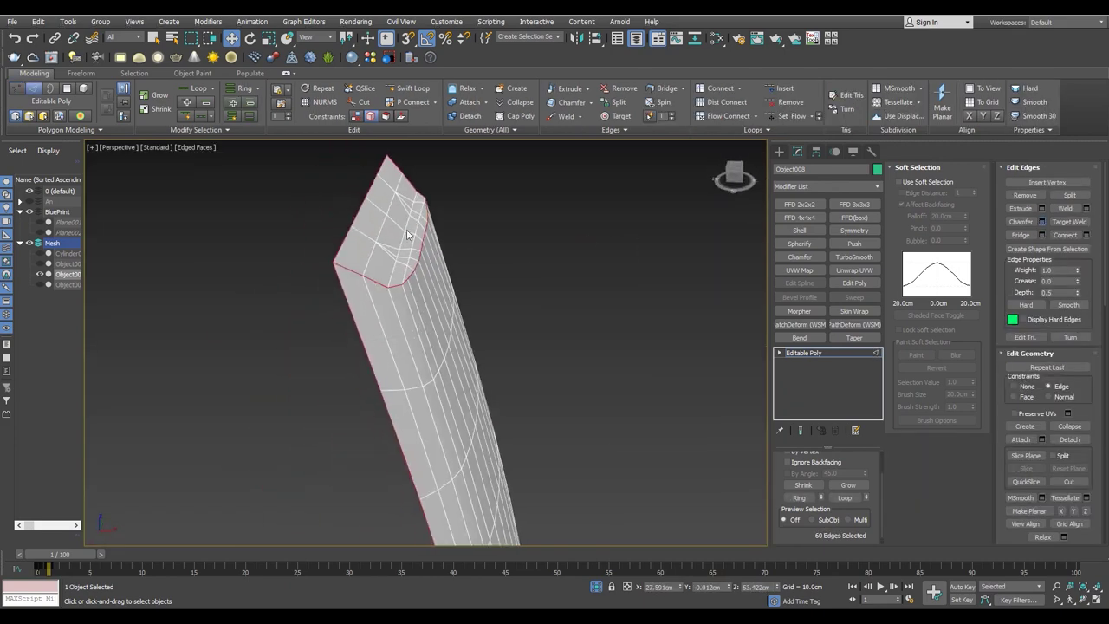
scroll(408, 234, "up", 3)
key("ctrl+shift+c")
middle_click_drag(407, 234, 349, 292, "alt")
scroll(348, 293, "up", 5)
middle_click_drag(409, 335, 297, 317, "alt")
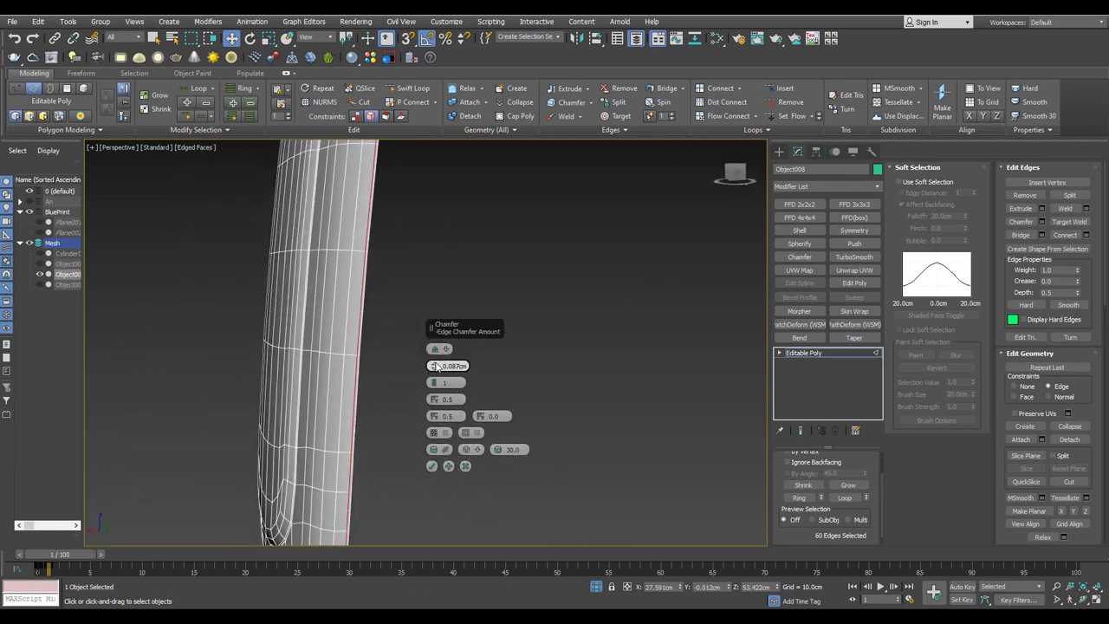
middle_click_drag(379, 278, 353, 347, "alt")
scroll(364, 312, "up", 3)
left_click_drag(433, 367, 434, 385)
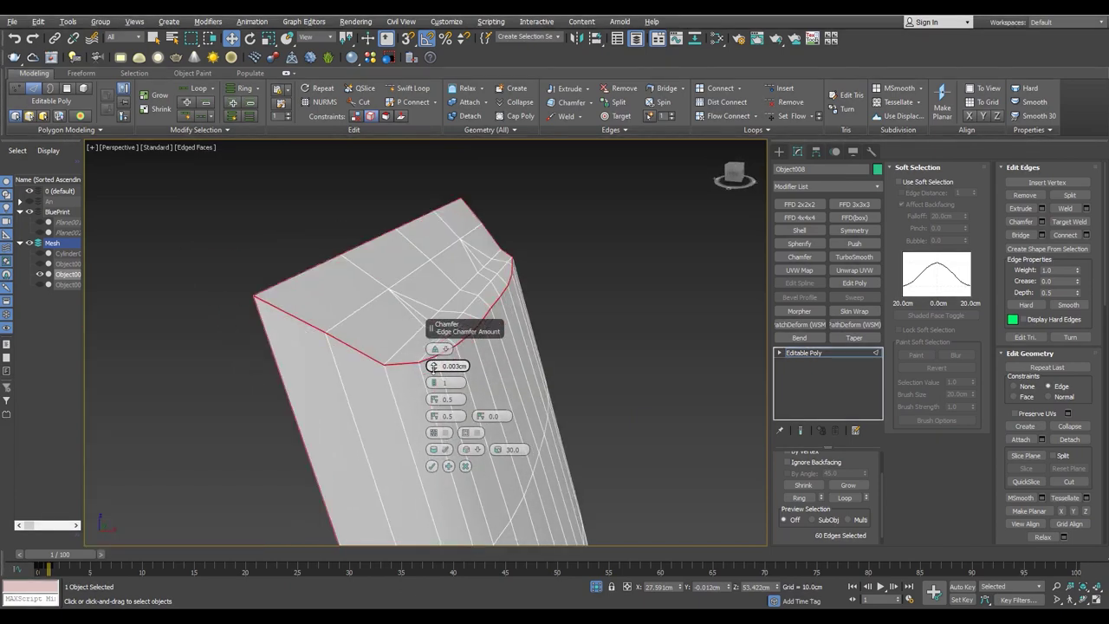
- Preview the strip with TurboSmooth, inspect it, then undo the smoothing
key("ctrl+t")
middle_click_drag(473, 454, 421, 487, "alt")
scroll(549, 421, "down", 2)
scroll(549, 420, "up", 3)
middle_click_drag(550, 421, 374, 366, "alt")
key("F4")
key("ctrl+z")
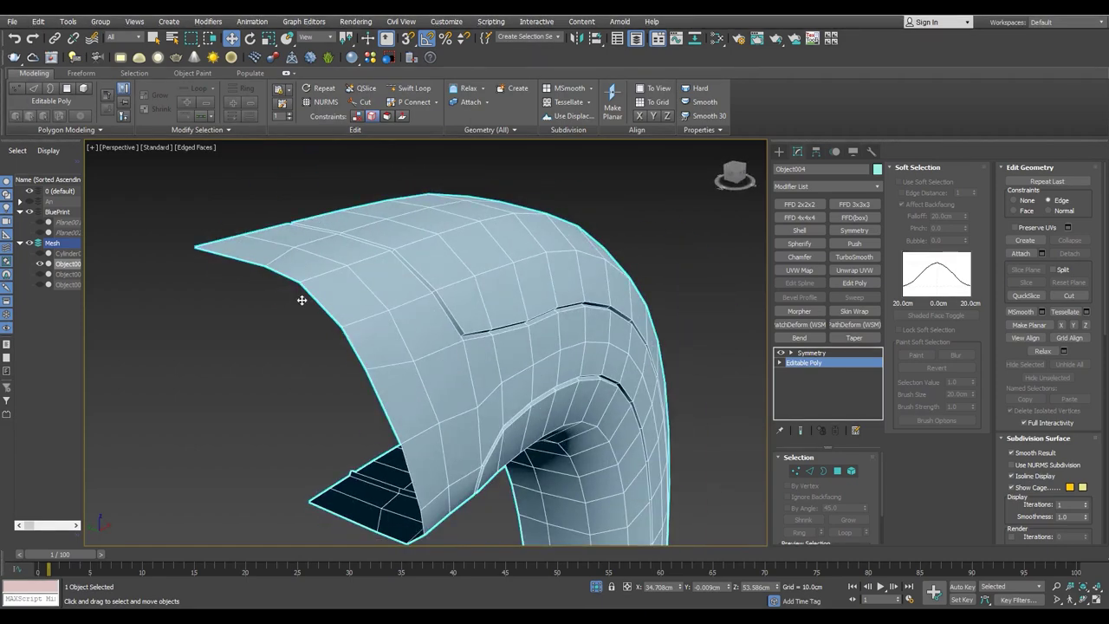
- Select the border of the handle's open end
key("2")
middle_click_drag(485, 347, 364, 329, "alt")
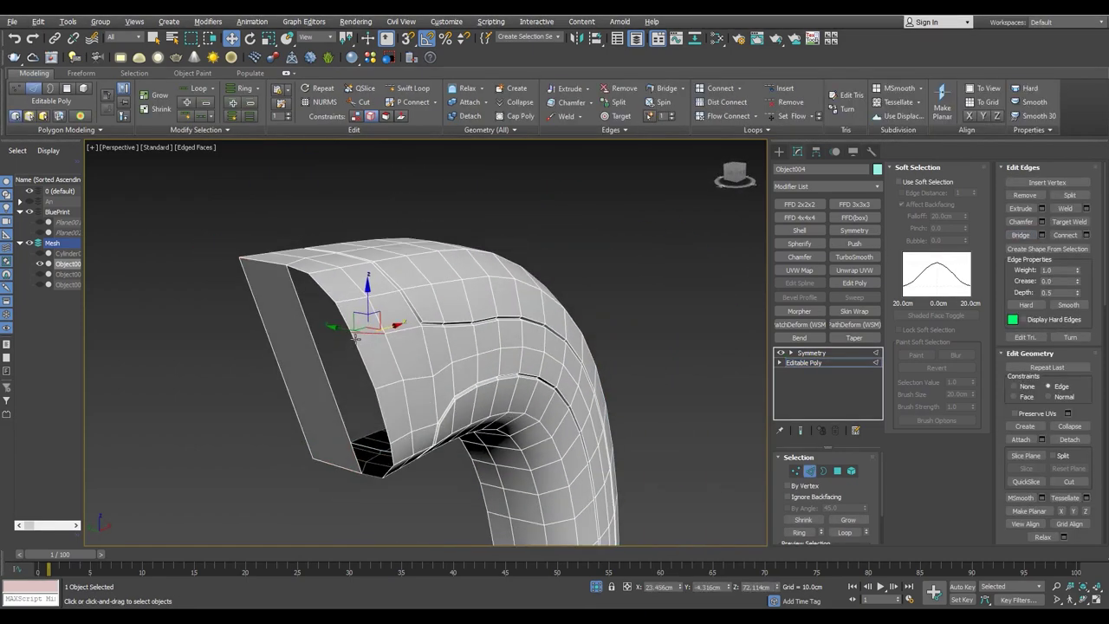
key("3")
left_click(307, 328)
scroll(307, 327, "up", 2)
- Add new edges near the handle's open end with Swift Loop and Cut
key("shift+alt+w")
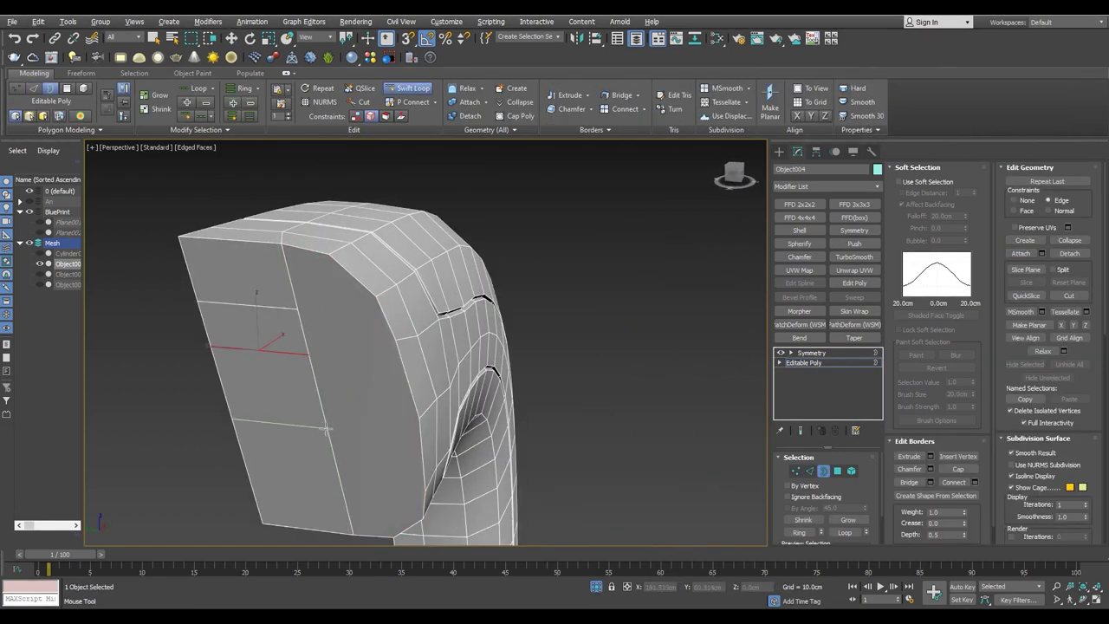
middle_click_drag(327, 429, 394, 416, "alt")
key("1")
middle_click_drag(388, 355, 378, 338, "alt")
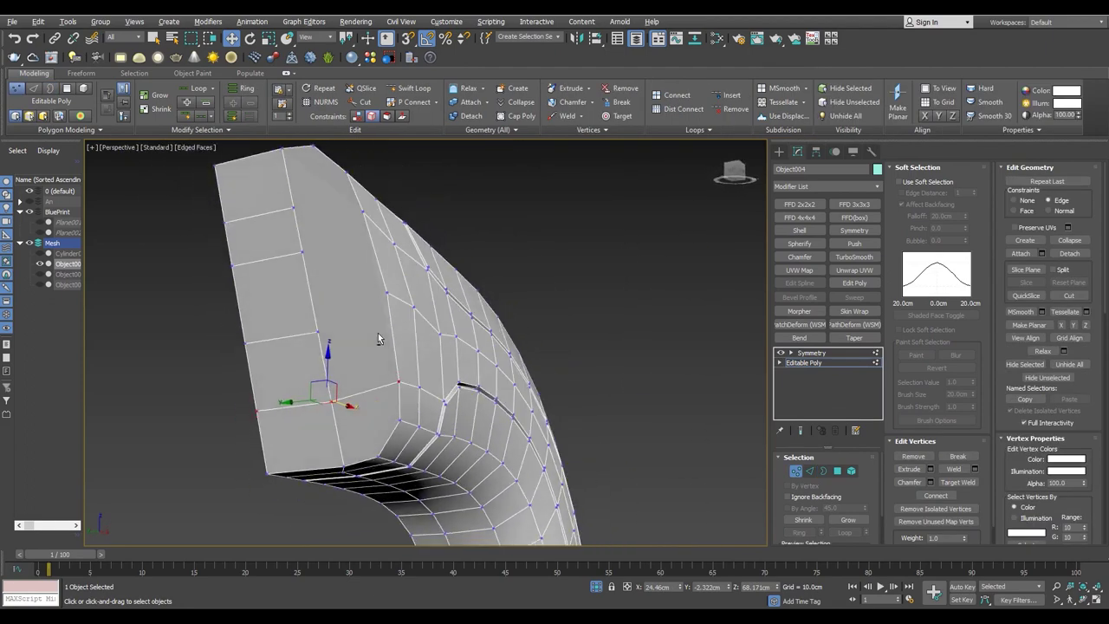
middle_click_drag(314, 144, 286, 260, "alt")
scroll(286, 260, "up", 2)
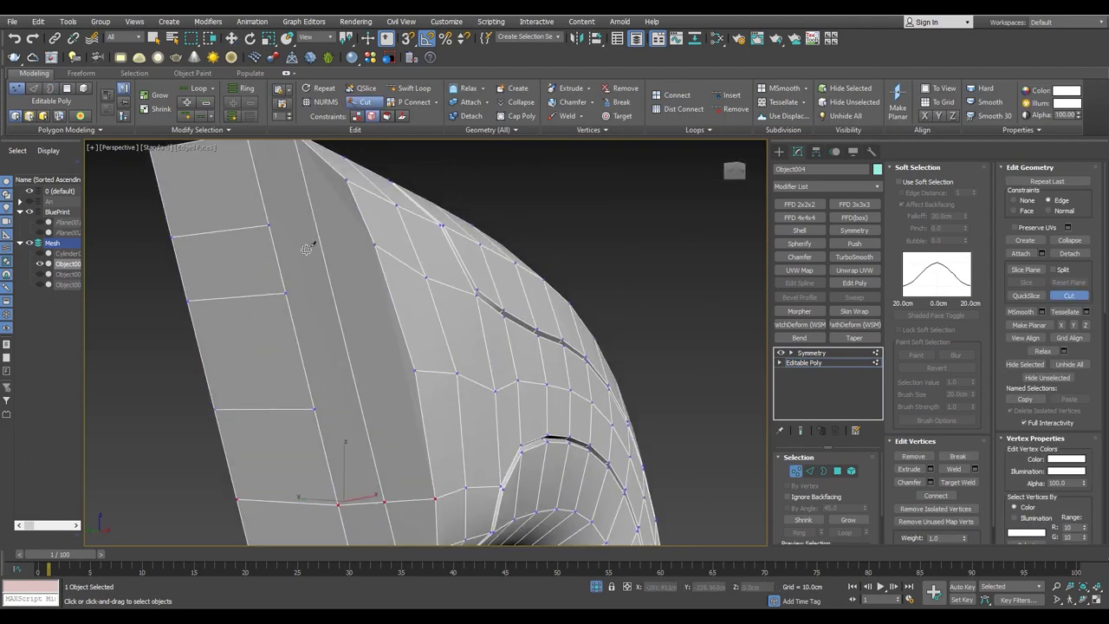
key("w")
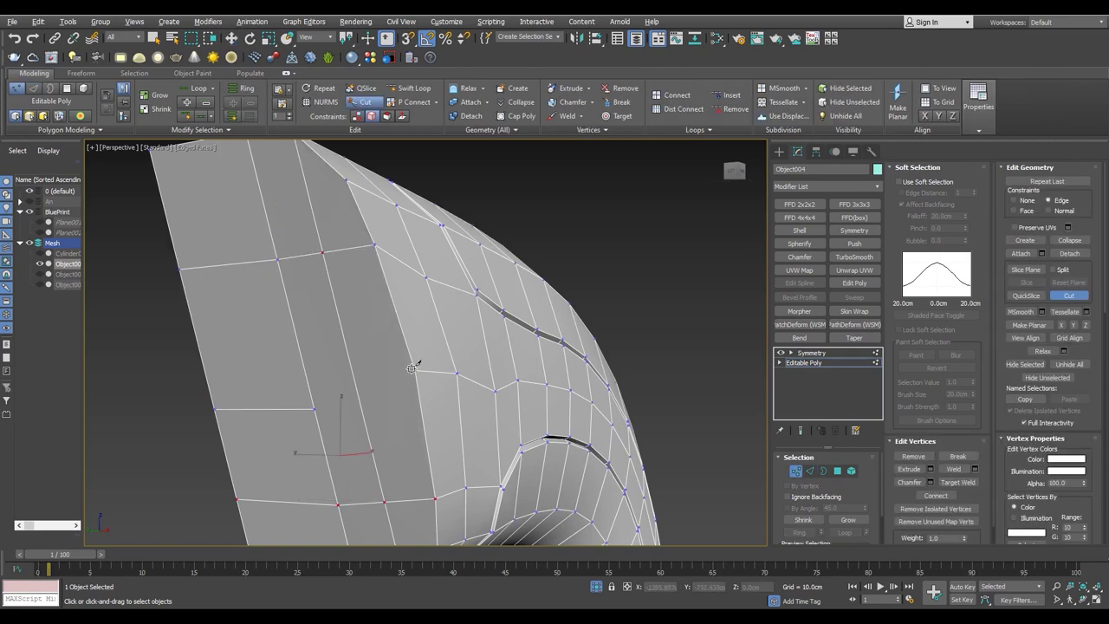
right_click(316, 408)
- Chamfer the edge loop at the handle's open end by 1.0cm
key("4")
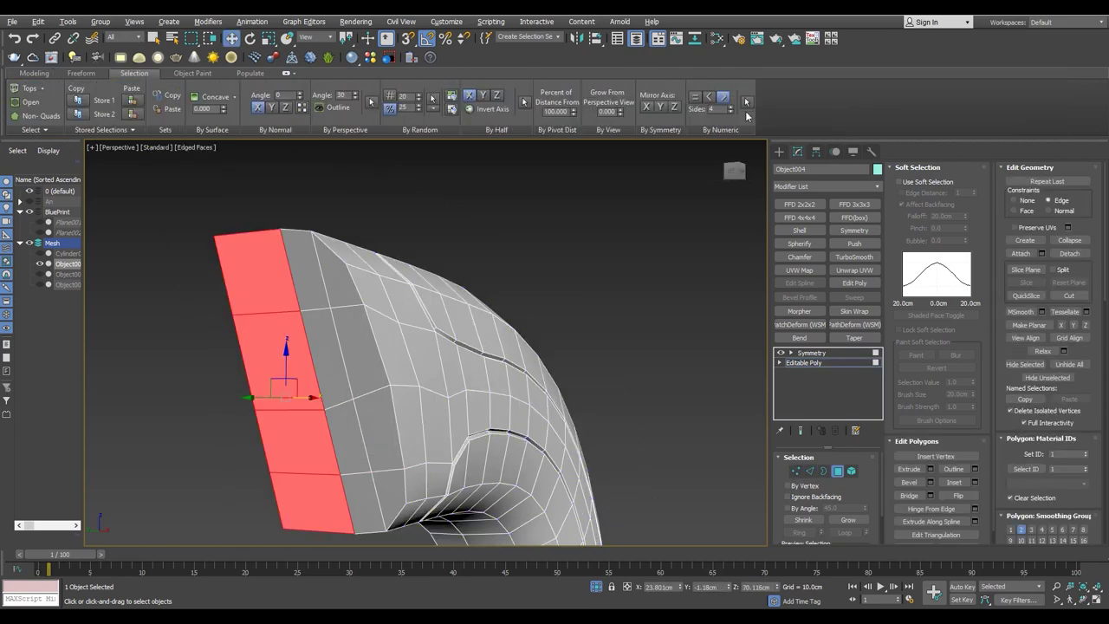
scroll(331, 277, "down", 5)
scroll(331, 276, "up", 5)
key("2")
scroll(330, 230, "down", 3)
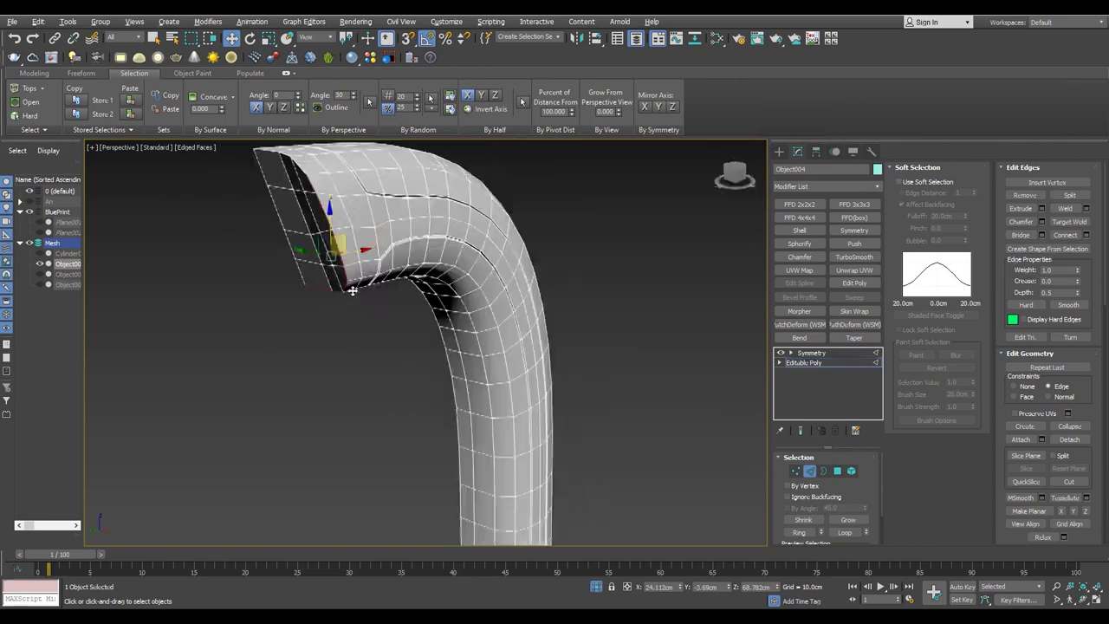
scroll(330, 230, "up", 2)
scroll(330, 230, "up", 2)
scroll(330, 231, "up", 2)
left_click(1038, 222)
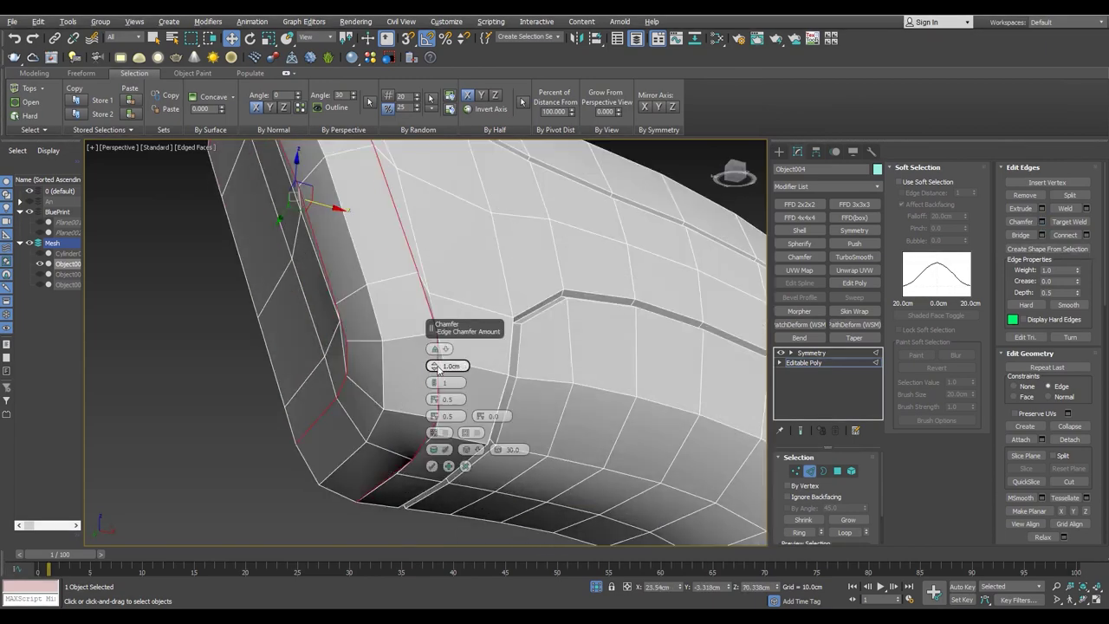
key("Return")
- Preview the handle with TurboSmooth, then undo it and show edged faces
key("2")
left_click(855, 257)
key("F4")
scroll(457, 304, "down", 3)
scroll(433, 315, "up", 3)
scroll(433, 315, "up", 3)
scroll(396, 346, "down", 3)
key("ctrl+z")
key("F4")
scroll(371, 341, "up", 3)
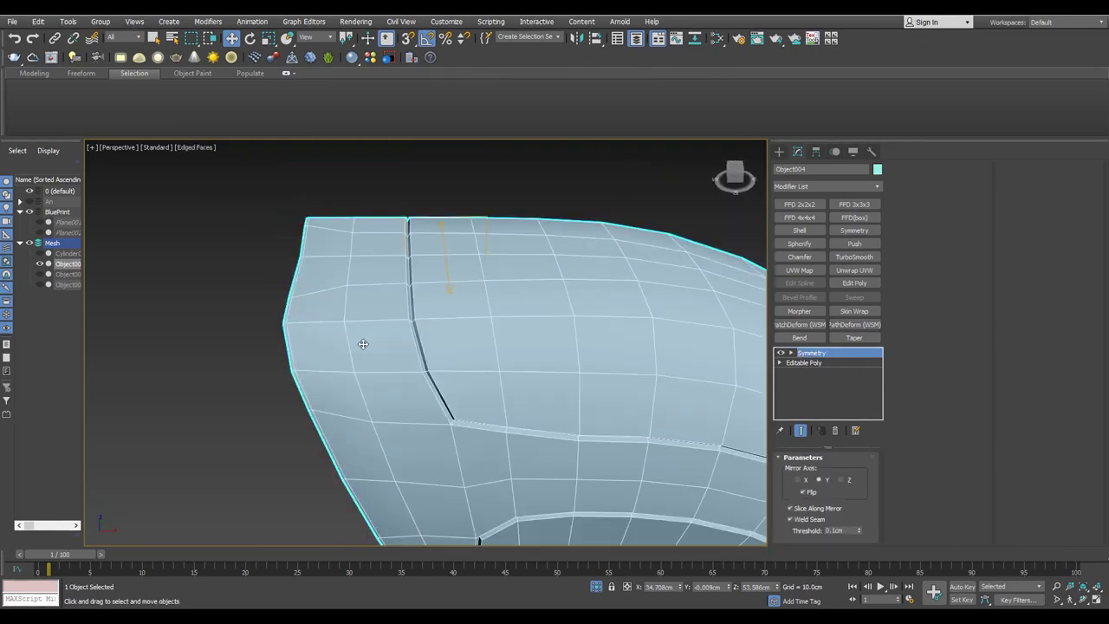
scroll(364, 344, "down", 3)
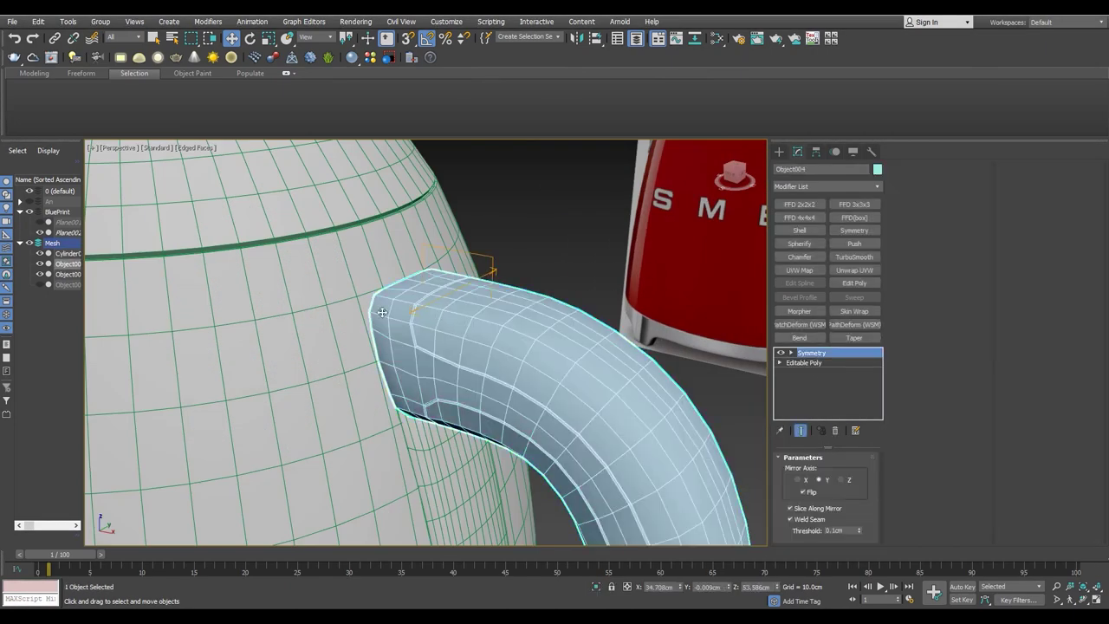
- Add TurboSmooth above Symmetry, compare the handle base with the body, and select the handle
key("F4")
left_click(855, 256)
mouse_move(396, 277)
middle_mouse_down("alt")
mouse_move(390, 300)
mouse_move(348, 307)
mouse_move(408, 323)
middle_mouse_up("alt")
key("F4")
left_click(356, 354, "ctrl")
middle_click_drag(356, 355, 399, 376, "alt")
key("F4")
mouse_move(379, 314)
middle_mouse_down("alt")
mouse_move(391, 293)
mouse_move(408, 312)
middle_mouse_up("alt")
scroll(392, 293, "down", 3)
key("F4")
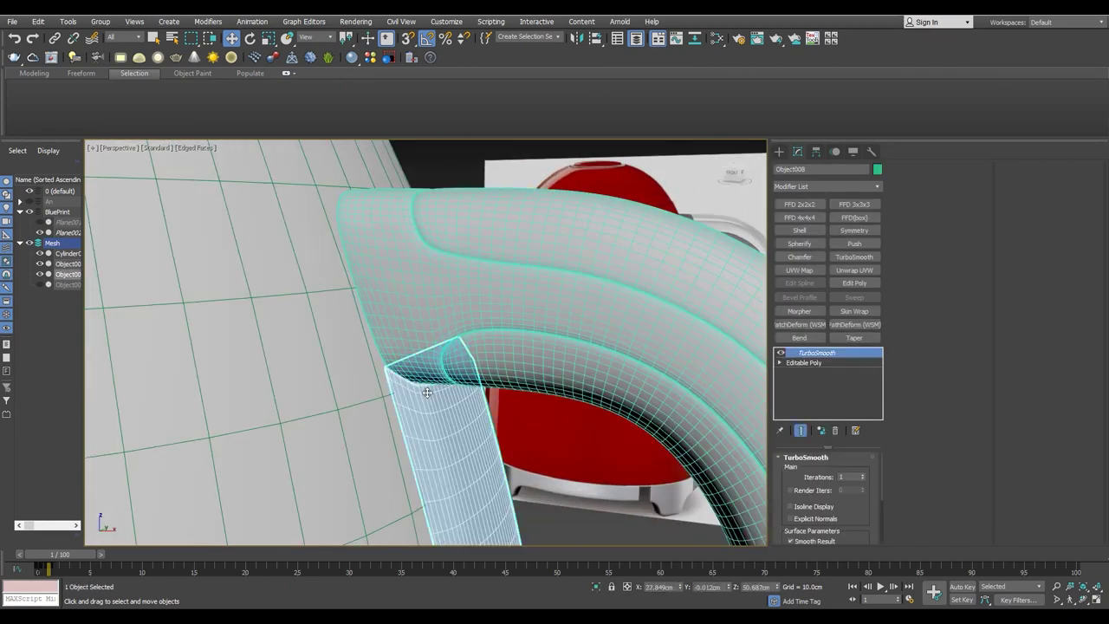
left_click(425, 329)
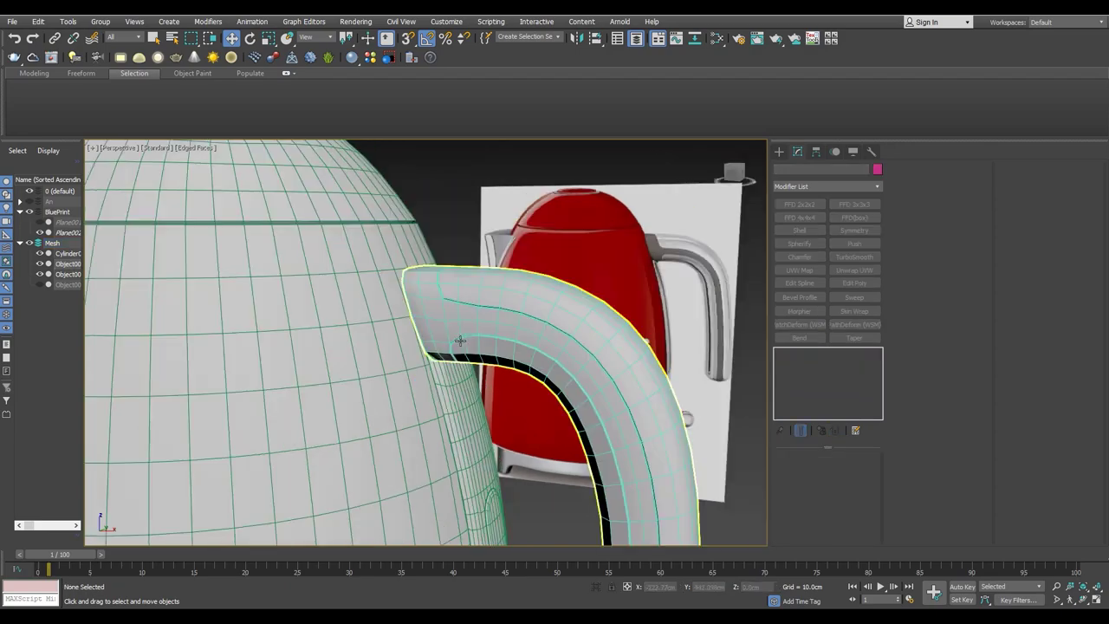
middle_click_drag(425, 330, 395, 395, "alt")
left_click(394, 395)
- Move the handle's lower-end vertices in the Front view to follow the body's curve
key("alt+w")
key("alt+w")
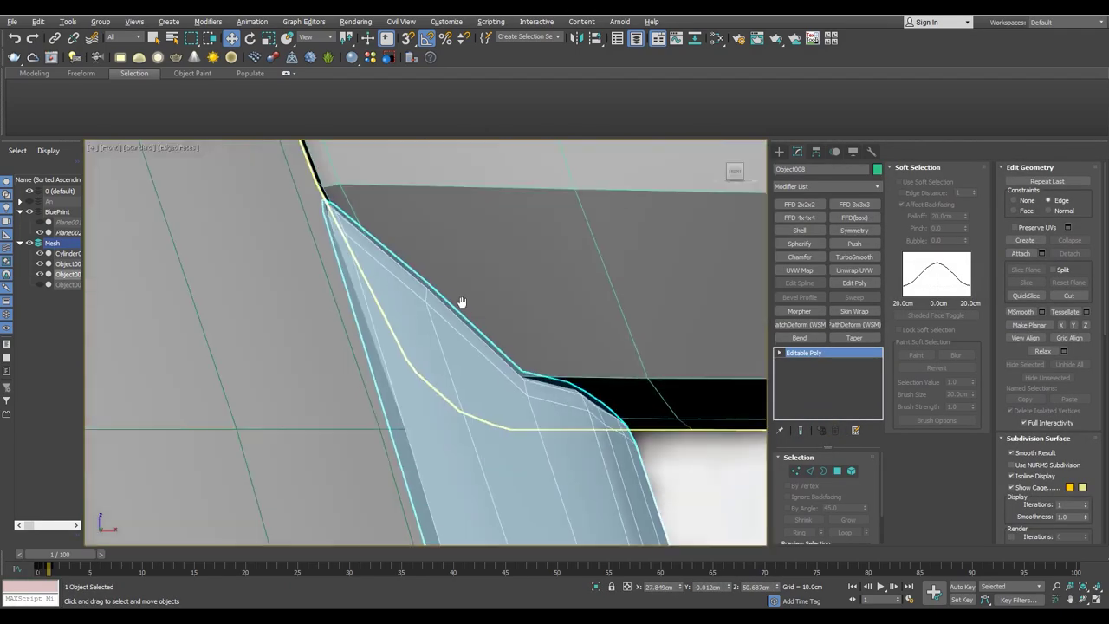
key("F3")
key("1")
left_click_drag(399, 341, 400, 340)
key("F3")
key("alt+w")
key("alt+w")
key("F3")
key("alt+w")
key("alt+w")
key("F3")
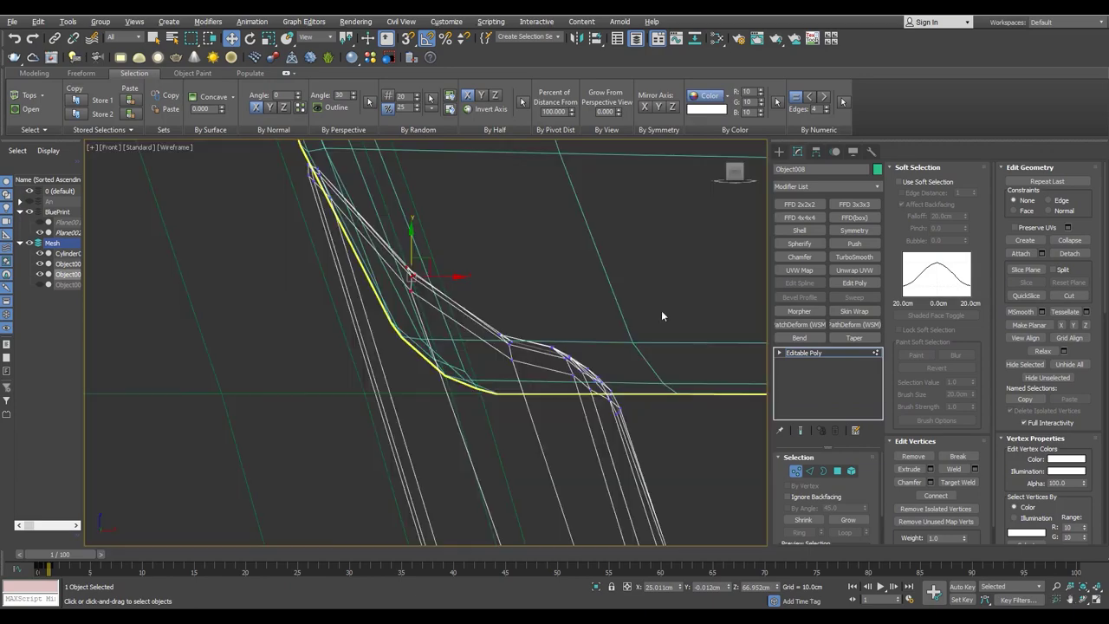
key("F3")
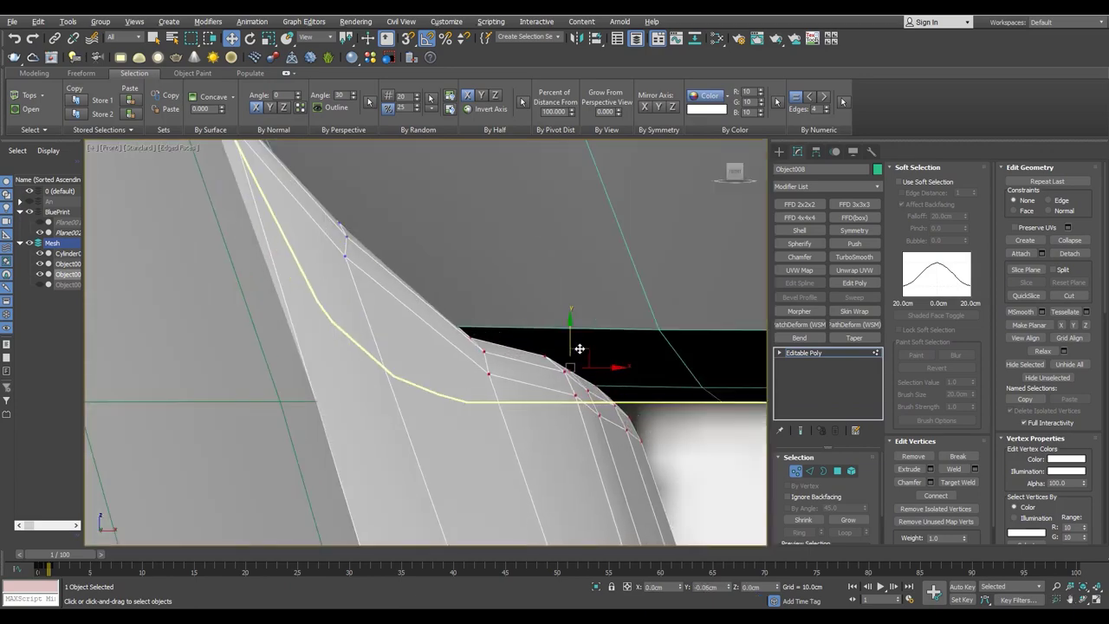
key("p")
key("F3")
key("F3")
- Orbit out to check the whole kettle where the handle meets the body
middle_click_drag(503, 376, 462, 371, "alt")
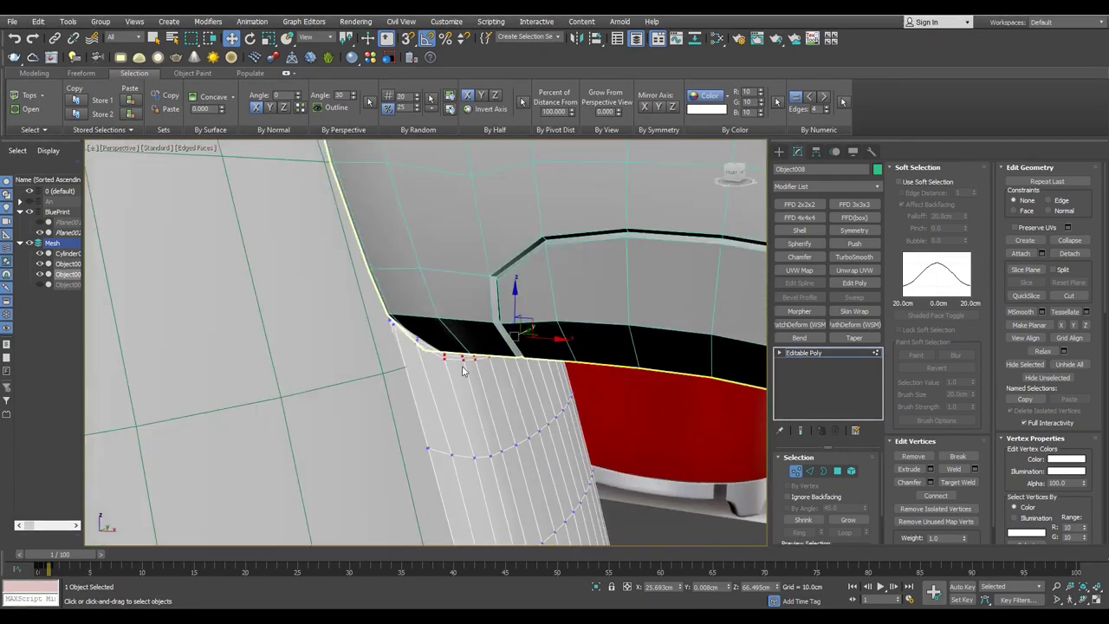
scroll(462, 371, "down", 5)
middle_click_drag(679, 352, 651, 477, "alt")
left_click(407, 399)
middle_click_drag(407, 398, 443, 423, "alt")
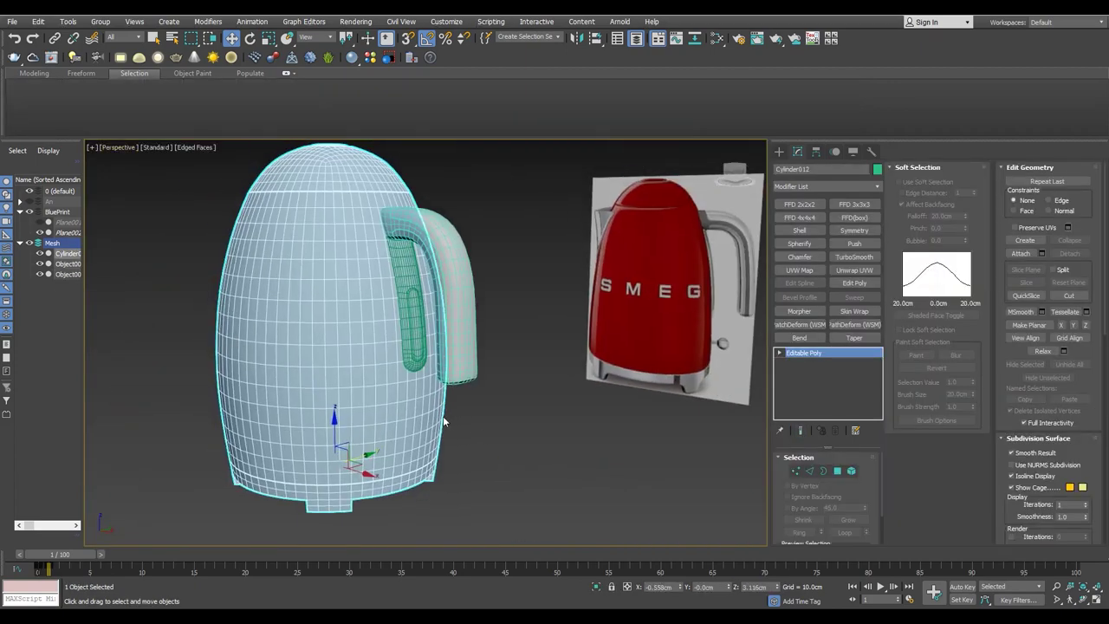
- Detach the badge-area faces of the kettle body as new object Object010
key("4")
left_click(1069, 253)
left_click(595, 314)
left_click(67, 285)
scroll(413, 372, "up", 3)
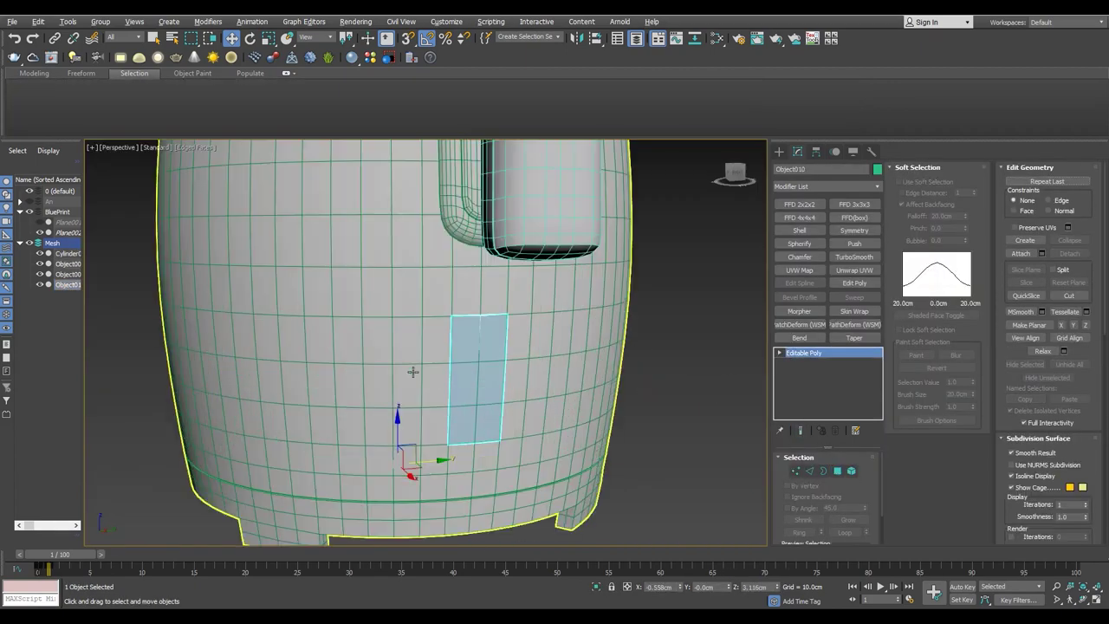
- Adjust the patch's pivot, isolate it and view it from the right in wireframe
left_click(816, 153)
left_click(825, 231)
key("alt+q")
left_click(797, 152)
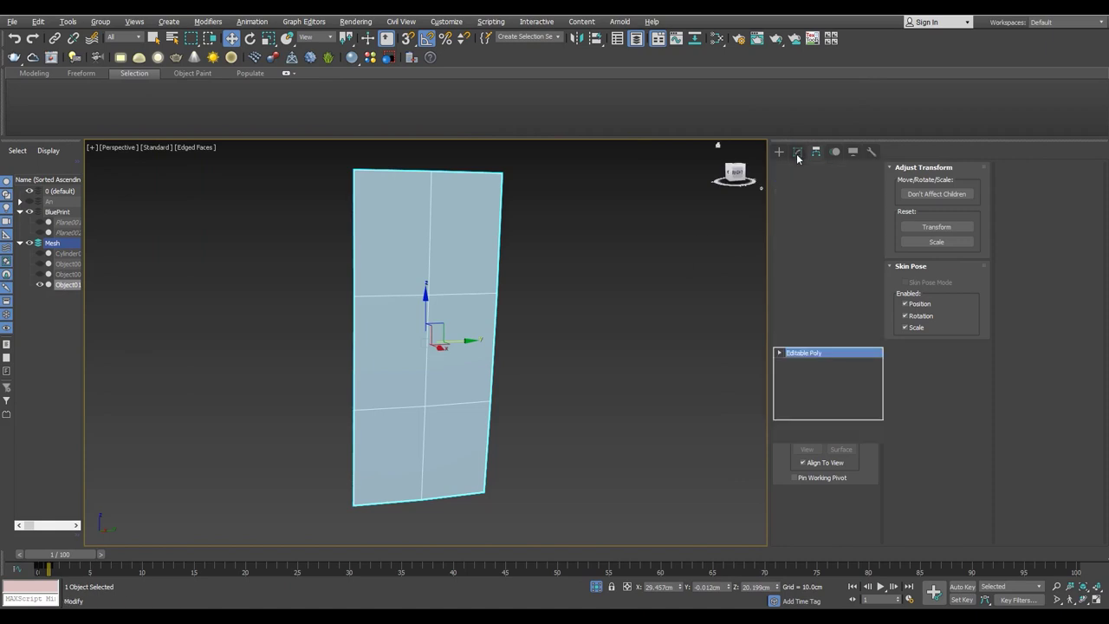
left_click(855, 256)
middle_click_drag(400, 321, 400, 322, "alt")
key("alt+w")
key("alt+w")
scroll(409, 344, "down", 2)
scroll(409, 344, "up", 2)
key("ctrl+d")
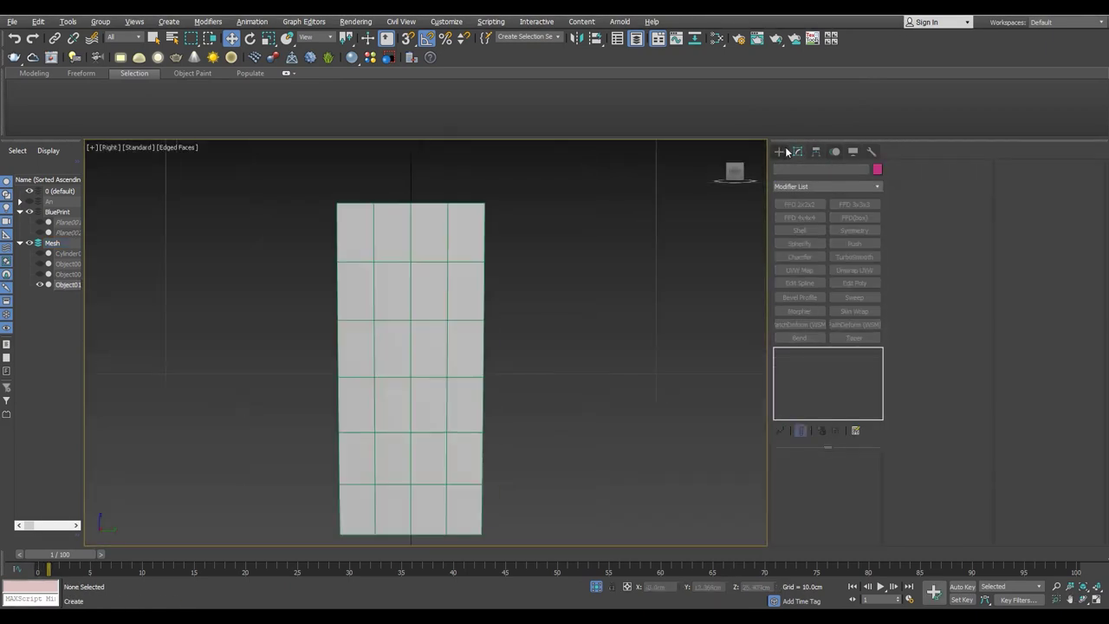
key("F3")
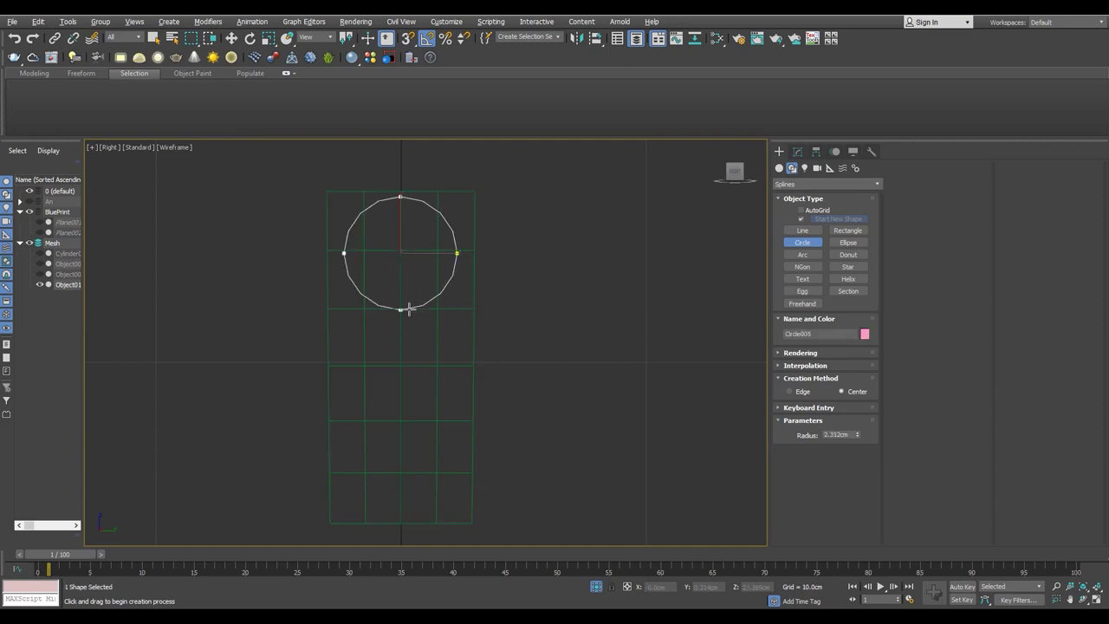
- Draw a circle at the patch's top and clone a copy for the lower end
left_click_drag(411, 311, 409, 318)
key("w")
scroll(408, 314, "up", 3)
scroll(455, 264, "down", 1)
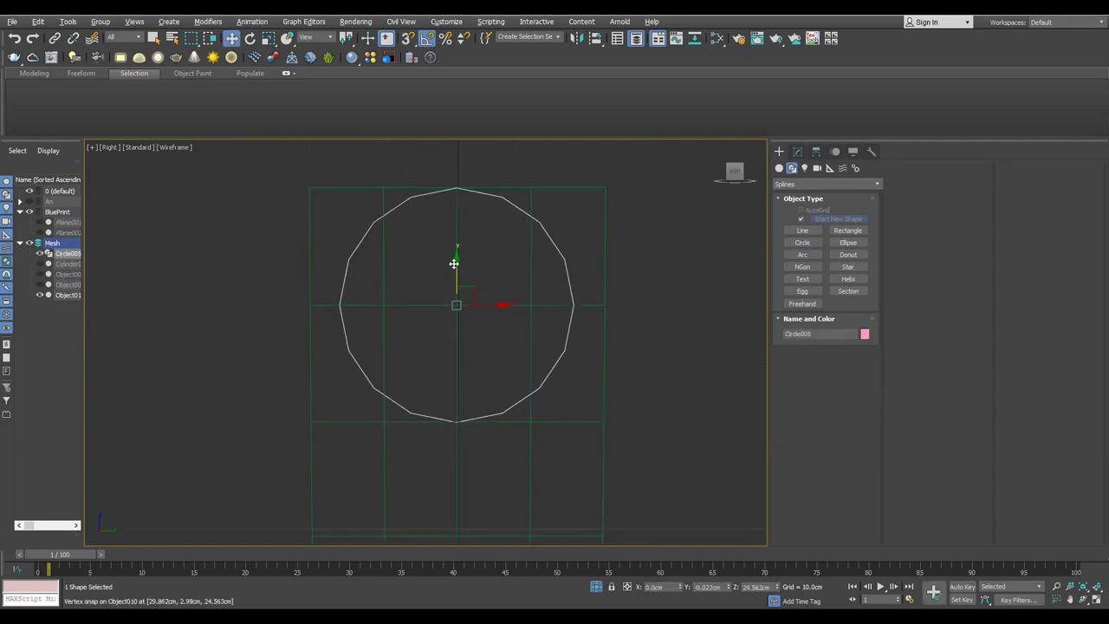
left_click(796, 155)
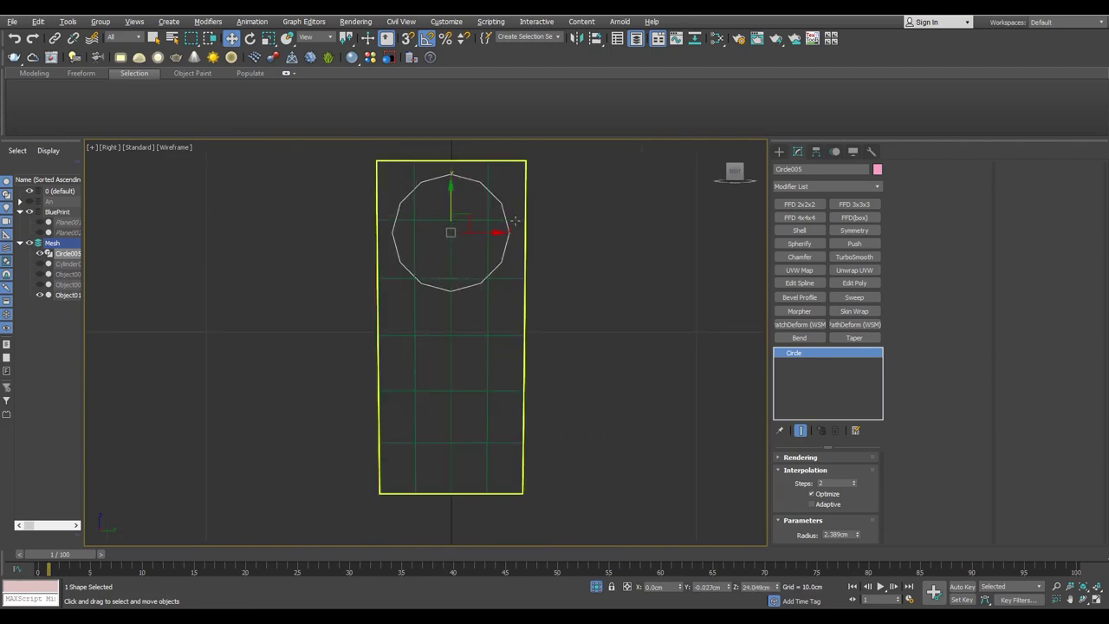
key("ctrl+v")
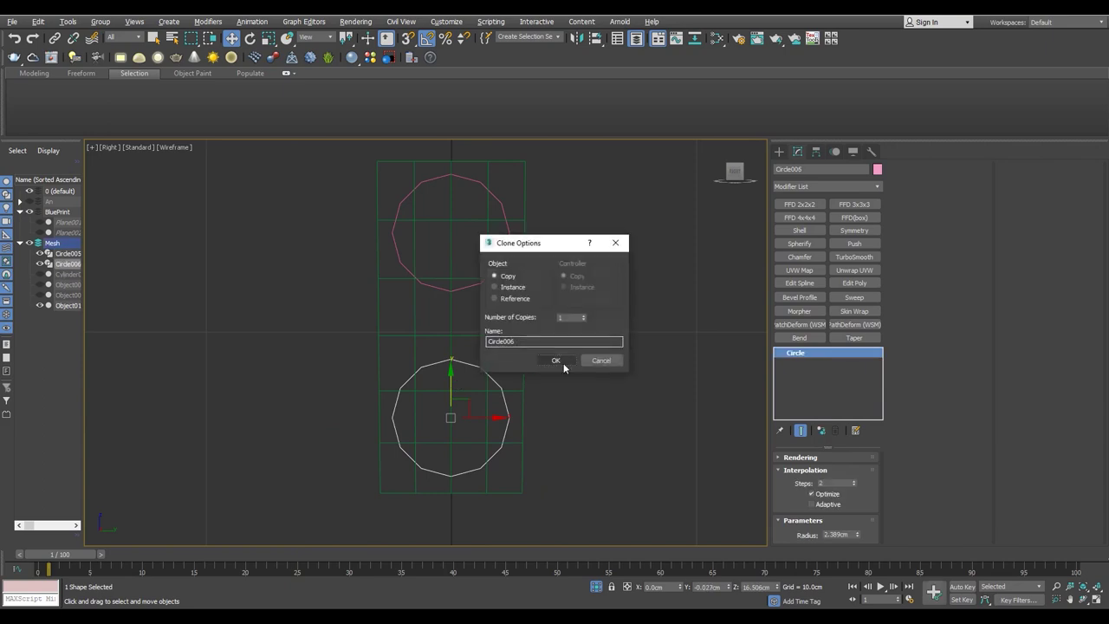
left_click(564, 361)
- Cut new edges into the patch following the circle outlines
left_click(527, 330)
scroll(468, 178, "up", 2)
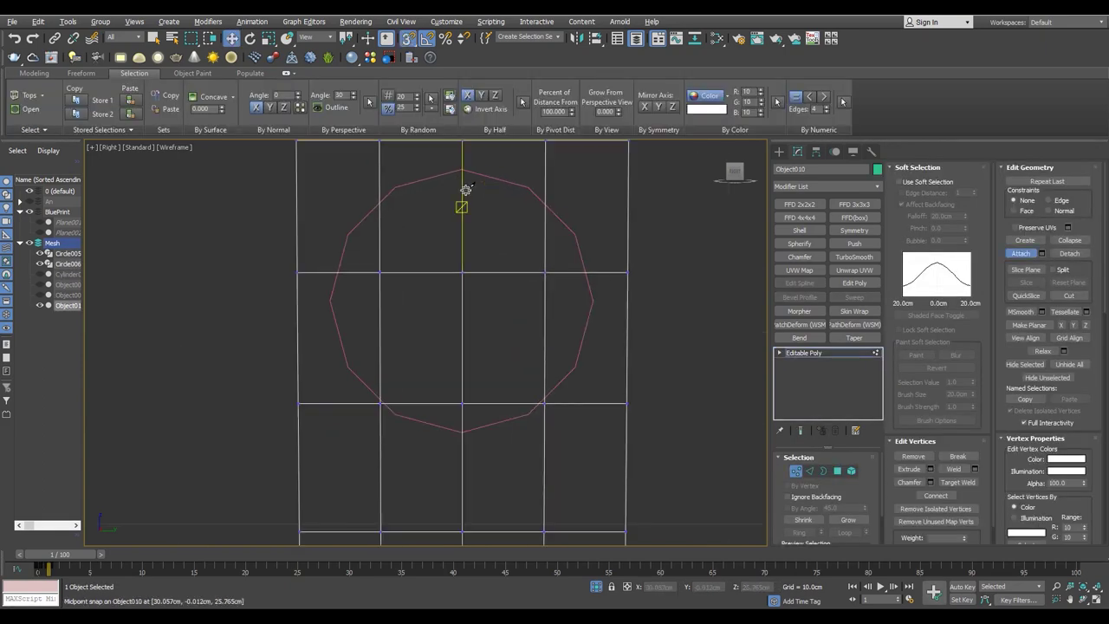
scroll(329, 325, "down", 3)
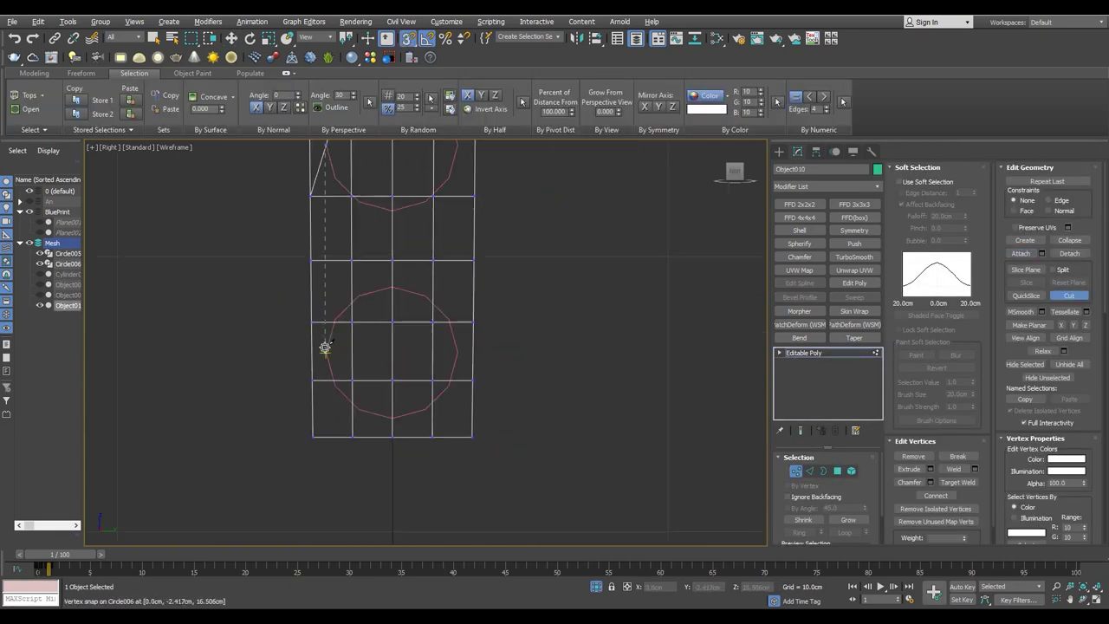
scroll(331, 382, "up", 3)
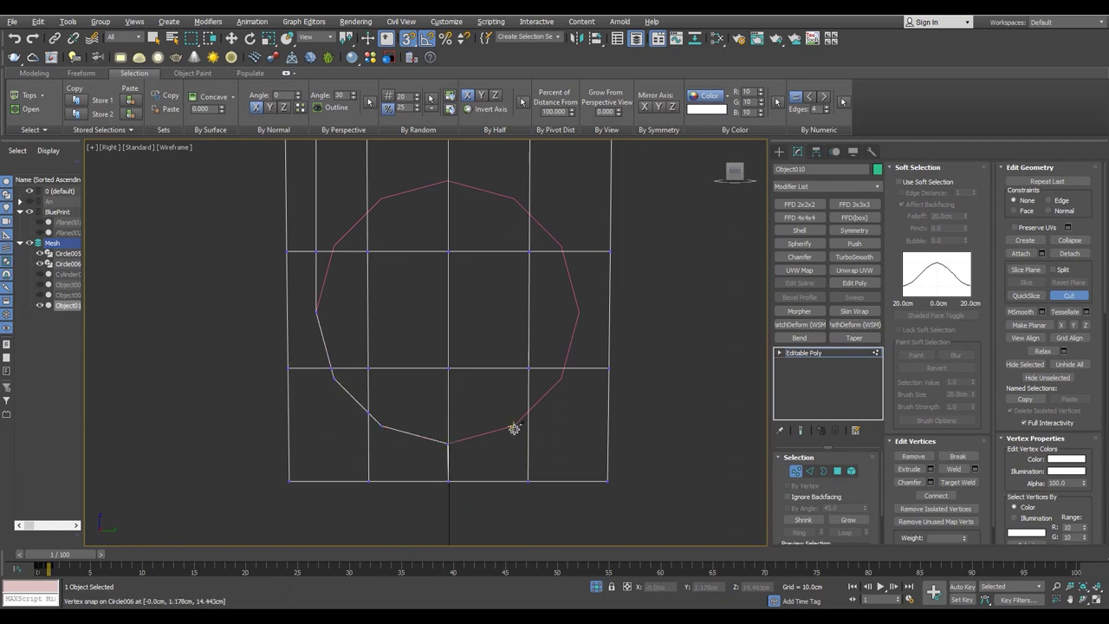
scroll(456, 446, "up", 6)
scroll(461, 416, "down", 6)
scroll(416, 304, "up", 4)
scroll(424, 286, "up", 2)
scroll(474, 358, "down", 2)
scroll(478, 324, "down", 2)
key("w")
scroll(396, 237, "up", 3)
scroll(376, 433, "up", 2)
left_click(355, 334)
scroll(361, 336, "up", 2)
key("alt+c")
left_click(463, 303)
right_click(463, 303)
middle_click_drag(463, 304, 364, 296)
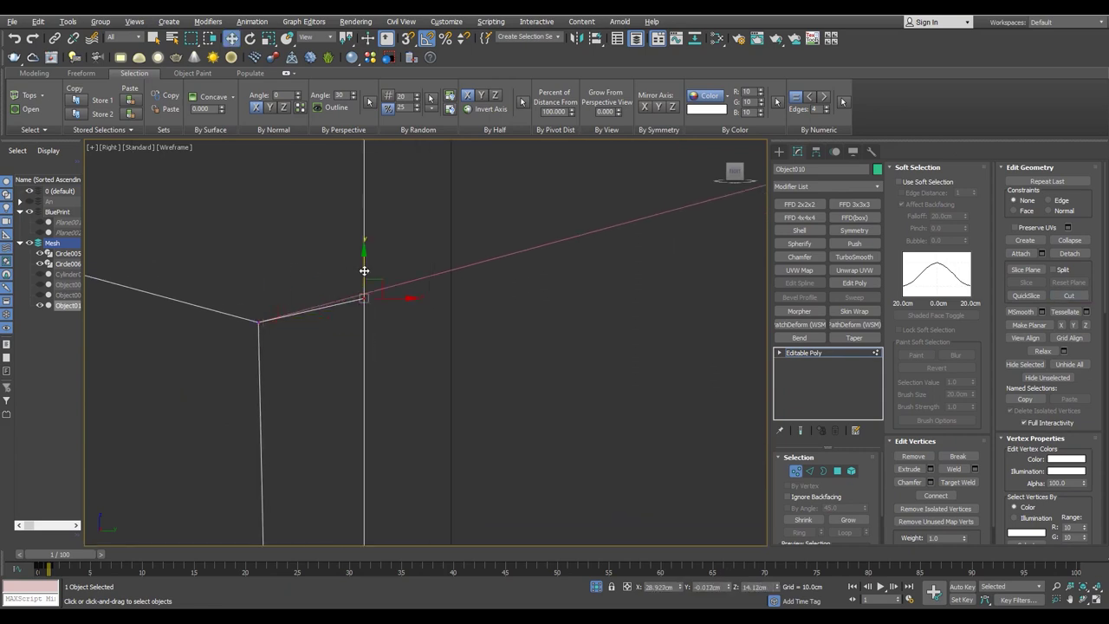
scroll(364, 296, "down", 3)
scroll(370, 275, "up", 2)
key("w")
scroll(421, 285, "up", 1)
scroll(415, 283, "down", 2)
scroll(416, 283, "down", 1)
- Target Weld the leftover vertices onto the traced outline
key("ctrl+w")
scroll(268, 272, "down", 3)
scroll(277, 286, "up", 4)
scroll(288, 300, "down", 1)
scroll(356, 398, "down", 2)
scroll(360, 351, "up", 2)
scroll(366, 351, "down", 4)
scroll(381, 390, "down", 1)
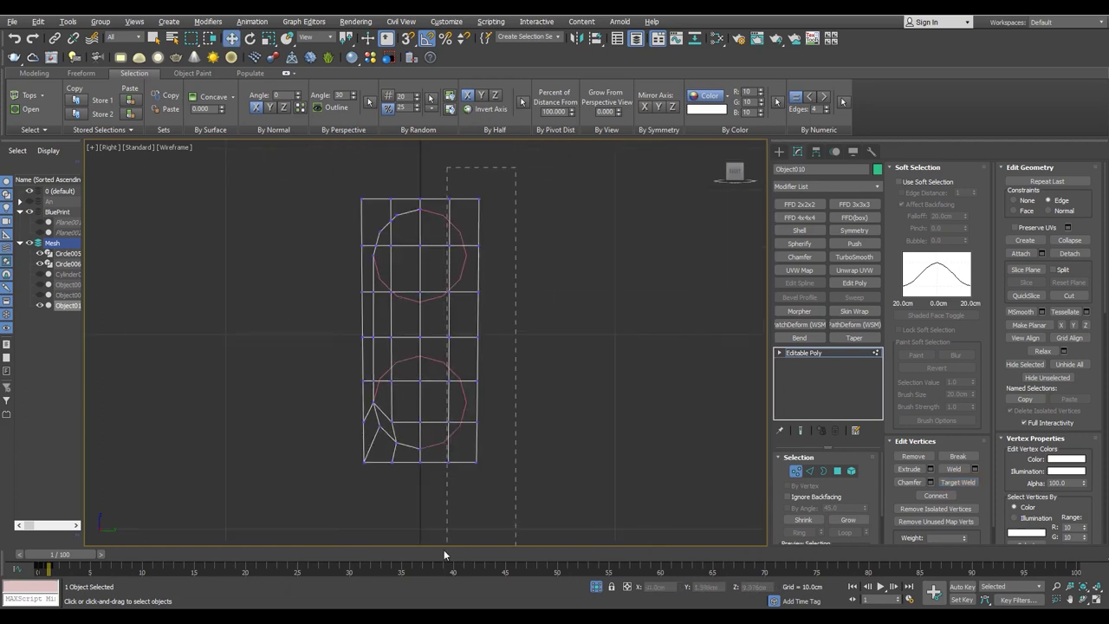
scroll(350, 275, "up", 5)
scroll(364, 284, "up", 2)
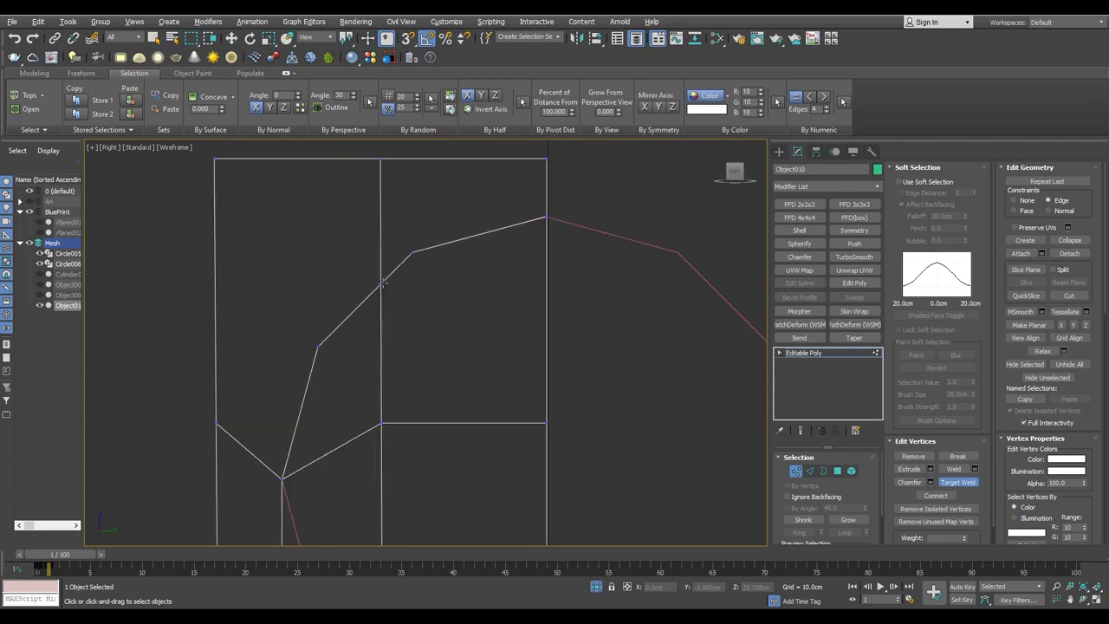
scroll(279, 358, "down", 2)
scroll(329, 344, "up", 1)
scroll(329, 344, "down", 3)
- Mirror the half shape with Symmetry and collapse it into a capsule mesh
key("4")
key("ctrl+a")
scroll(422, 305, "up", 2)
scroll(423, 305, "up", 2)
scroll(422, 305, "up", 2)
key("1")
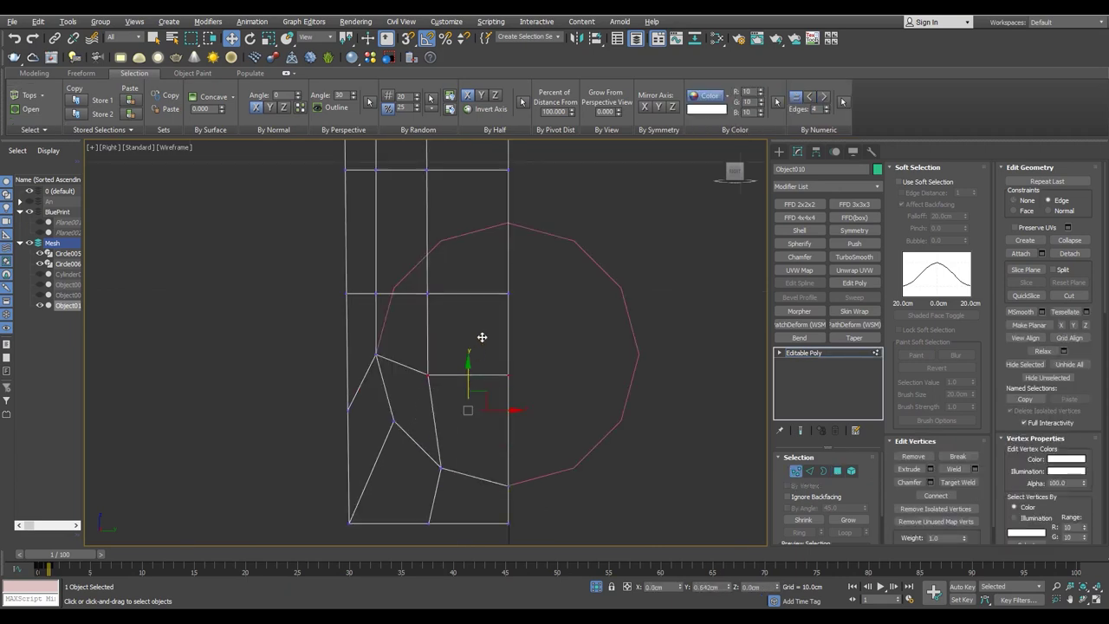
scroll(358, 425, "down", 2)
key("4")
key("ctrl+a")
key("ctrl+d")
scroll(500, 359, "down", 2)
key("alt+s")
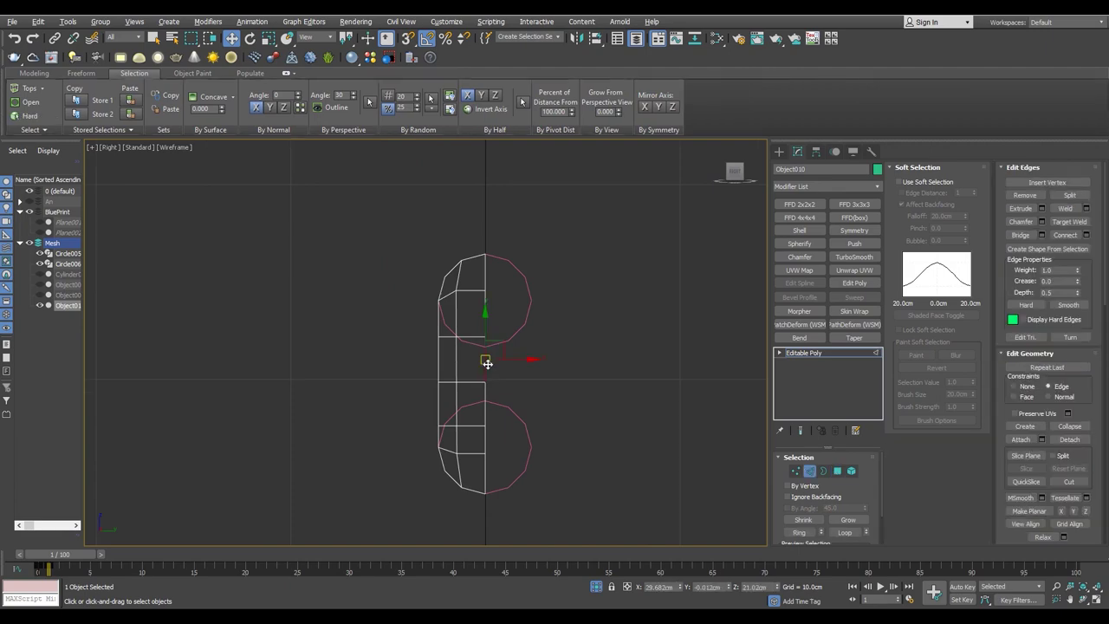
left_click(819, 479)
scroll(435, 360, "up", 1)
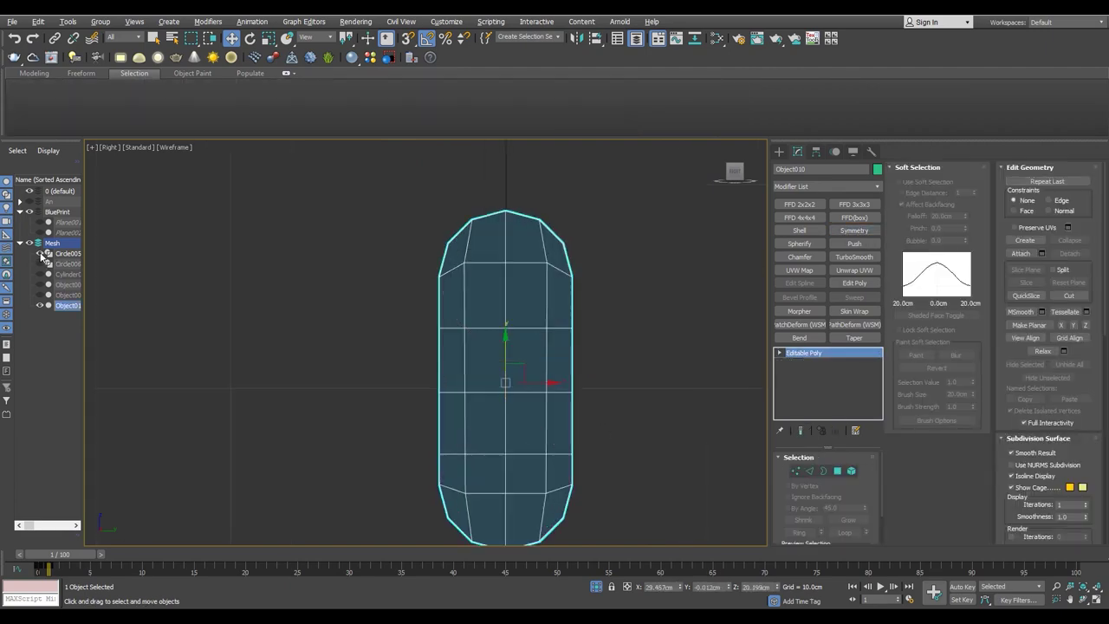
- End isolation and add a Shell to the badge with 0.352cm outer amount
key("F3")
key("alt+q")
key("alt+w")
mouse_move(557, 347)
middle_mouse_down("alt")
mouse_move(454, 241)
mouse_move(520, 347)
middle_mouse_up("alt")
left_click(800, 230)
left_click_drag(863, 485, 863, 450)
- Inspect the thickened badge and add an Edit Poly modifier above the Shell
mouse_move(379, 372)
middle_mouse_down("alt")
mouse_move(379, 355)
mouse_move(412, 391)
middle_mouse_up("alt")
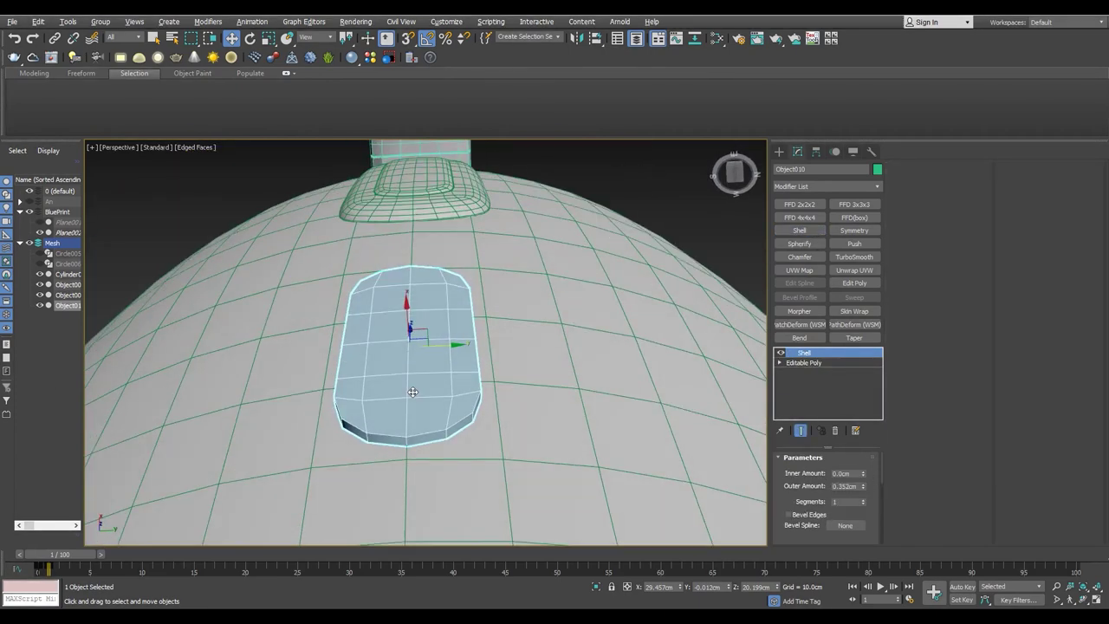
left_click(804, 362)
middle_click_drag(433, 428, 435, 491, "alt")
scroll(464, 210, "up", 4)
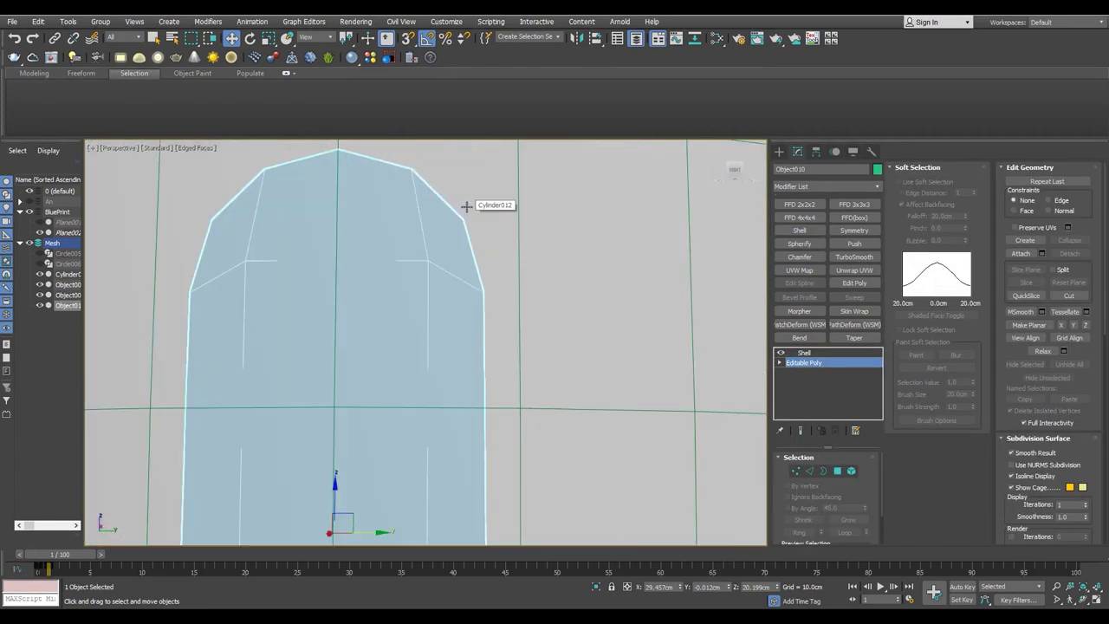
scroll(446, 261, "down", 5)
left_click(804, 352)
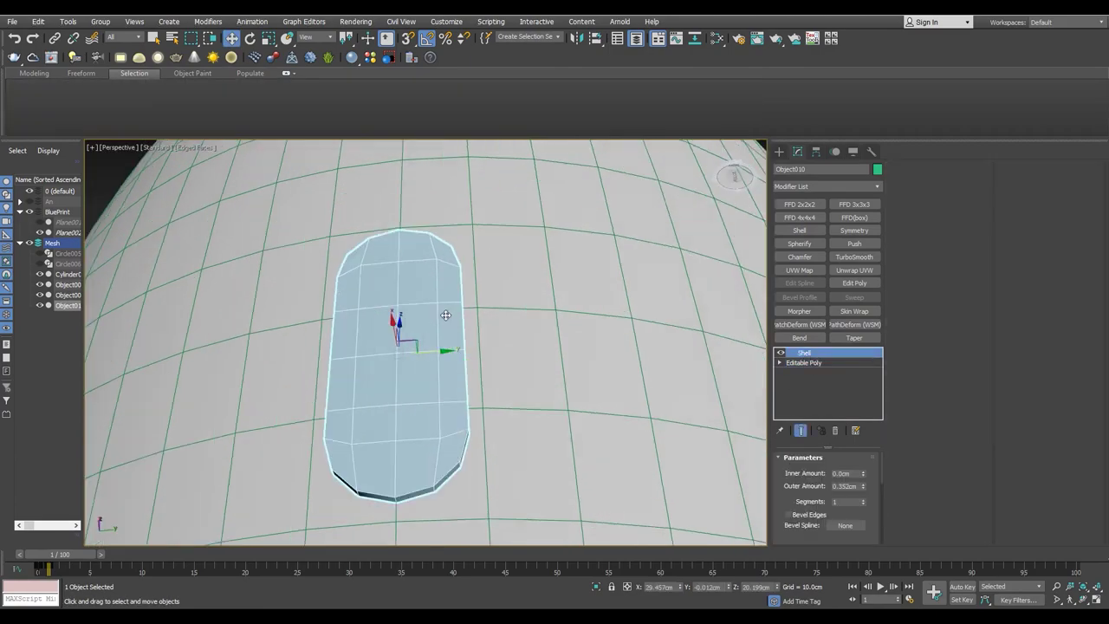
middle_click_drag(433, 347, 450, 382, "alt")
left_click(846, 286)
- Select all the badge polygons and inset them with a negative-outline bevel
key("4")
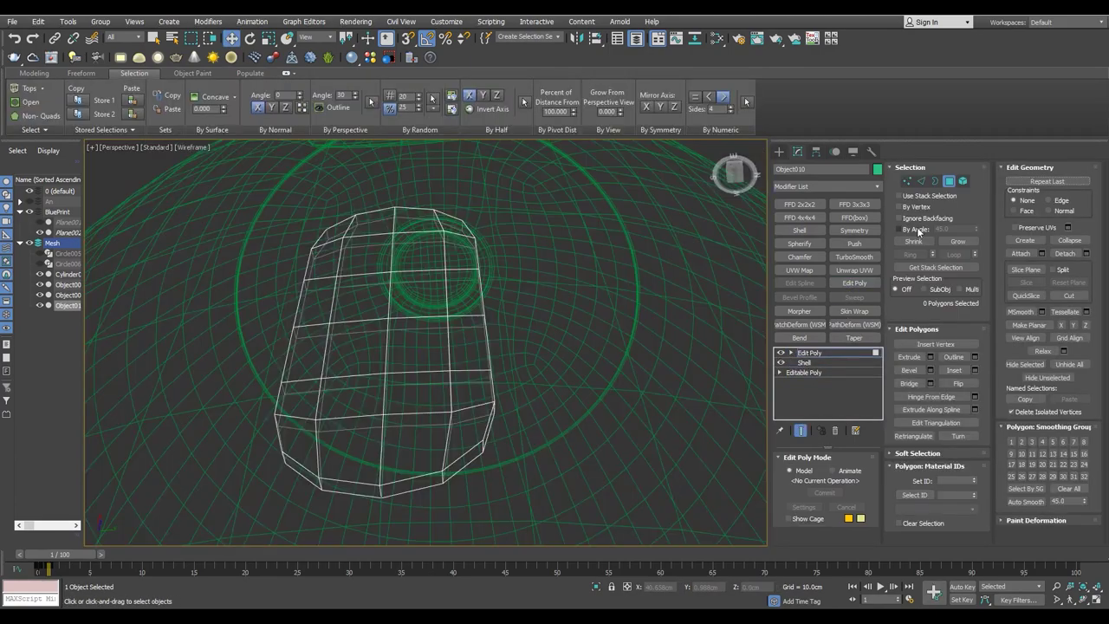
key("ctrl+a")
mouse_move(372, 391)
middle_mouse_down("alt")
mouse_move(390, 385)
mouse_move(384, 359)
mouse_move(477, 353)
middle_mouse_up("alt")
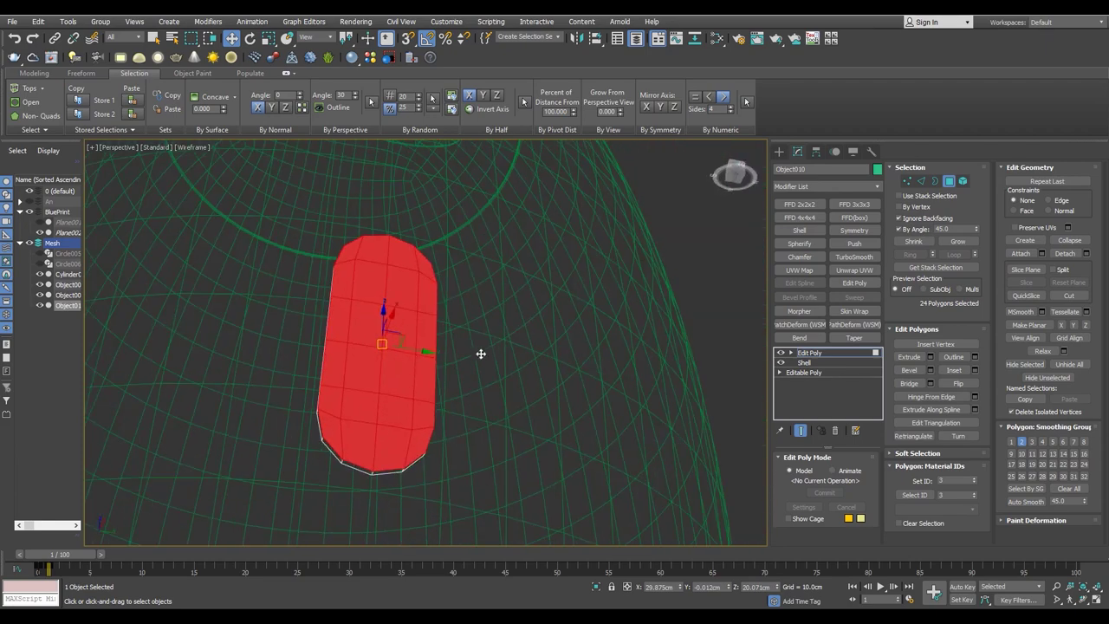
scroll(373, 347, "up", 3)
left_click(411, 412)
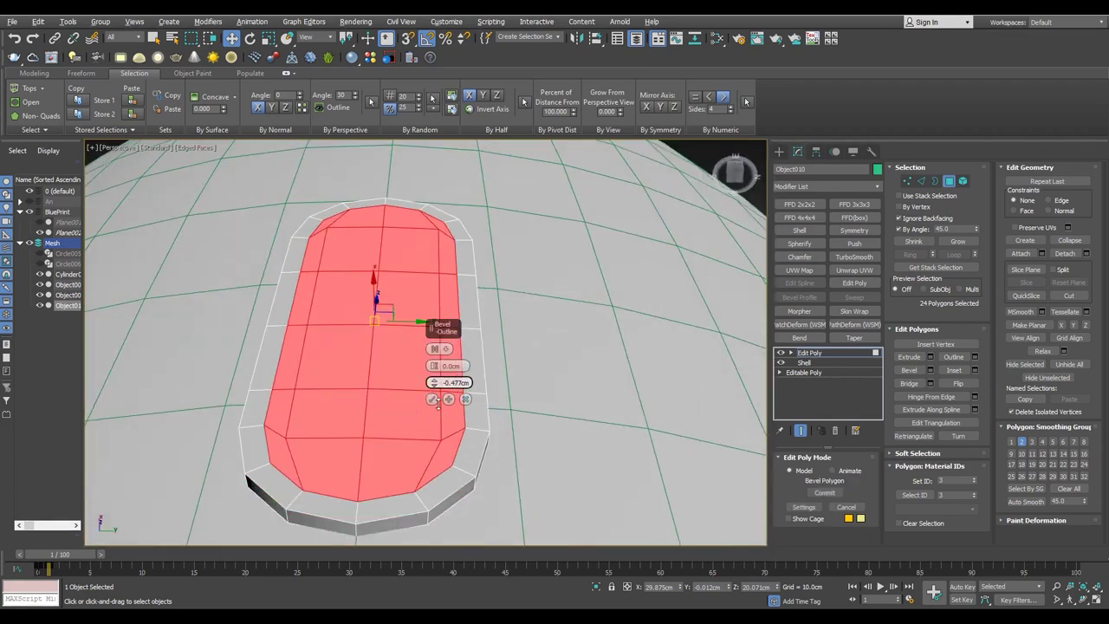
left_click(434, 401)
- Shrink the selected plate polygons further with a second outline bevel
key("1")
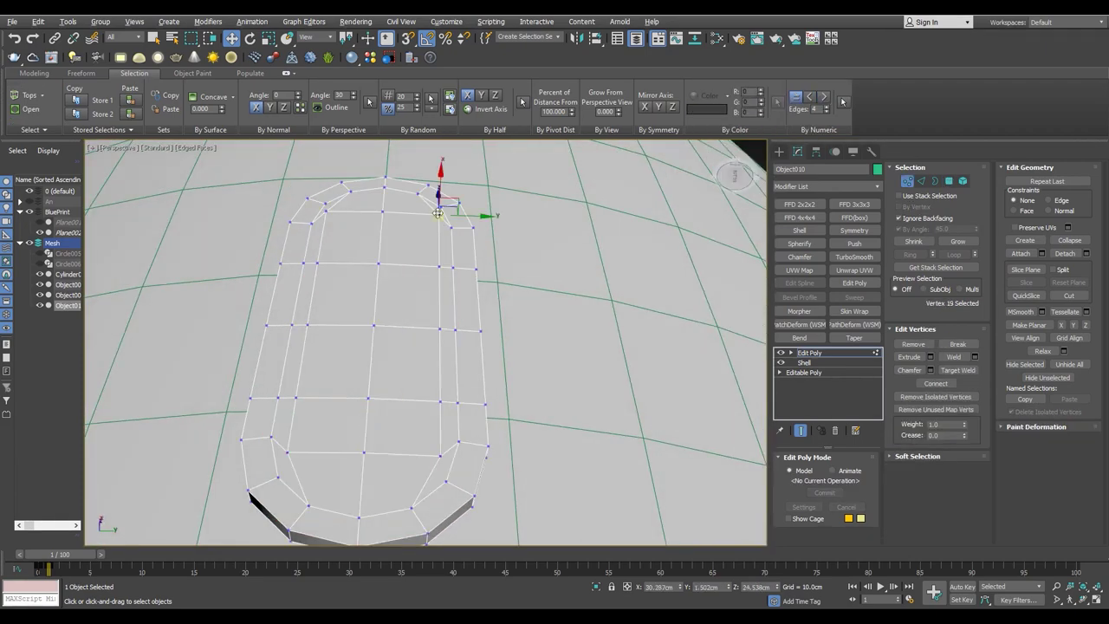
middle_click_drag(434, 401, 390, 260, "alt")
scroll(387, 233, "up", 3)
middle_click_drag(394, 335, 417, 413, "alt")
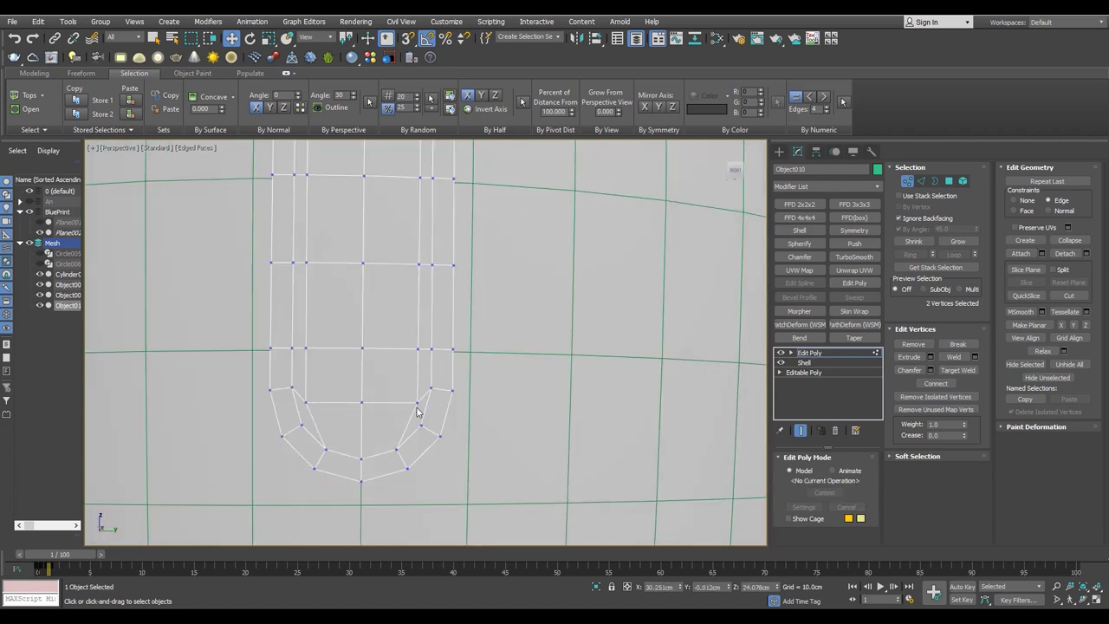
scroll(366, 365, "down", 2)
middle_click_drag(366, 365, 382, 414)
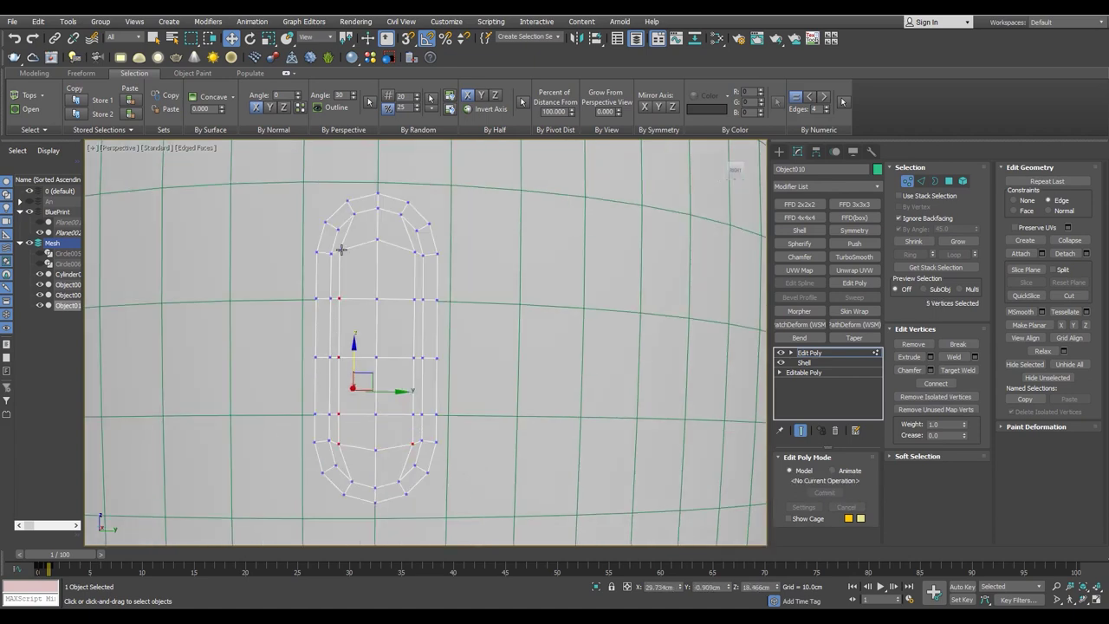
scroll(376, 390, "up", 3)
key("r")
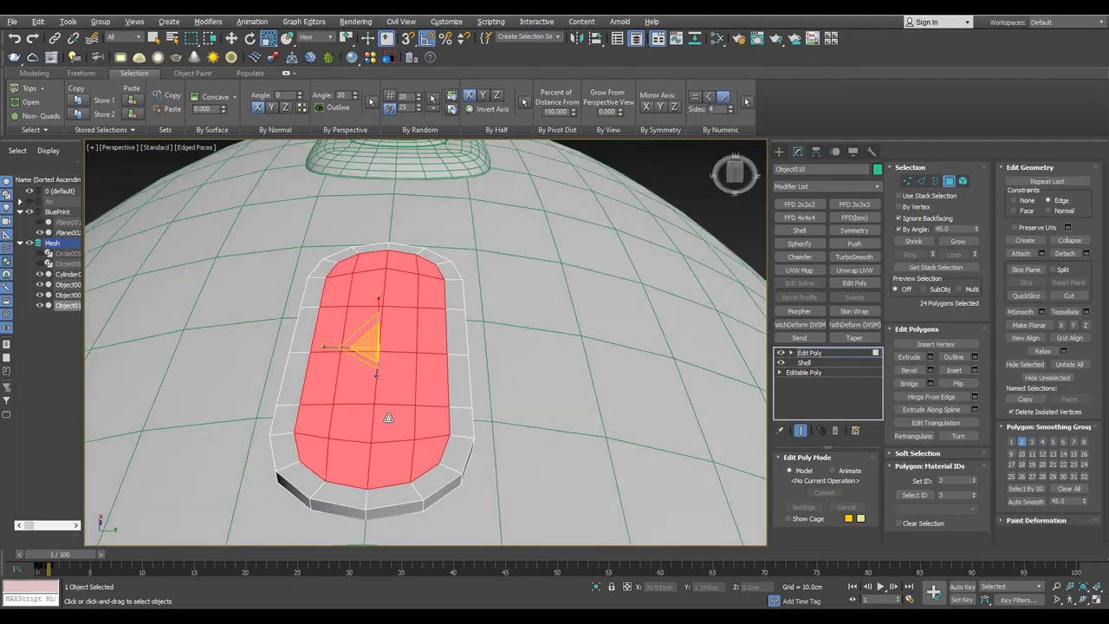
middle_click_drag(389, 418, 375, 306, "alt")
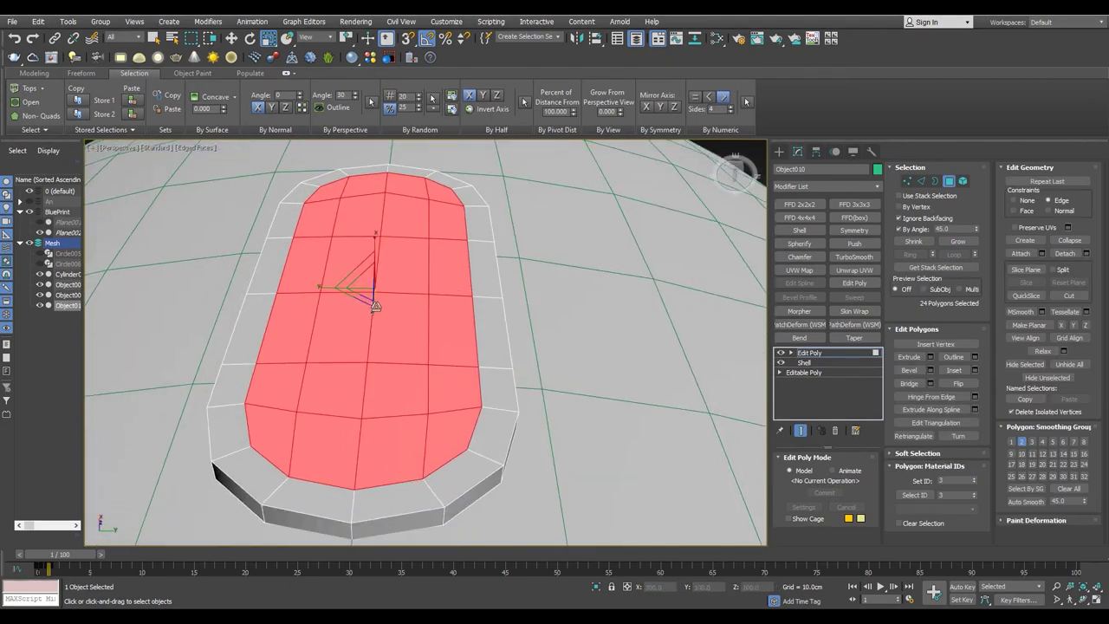
left_click(975, 357)
left_click_drag(436, 382, 437, 386)
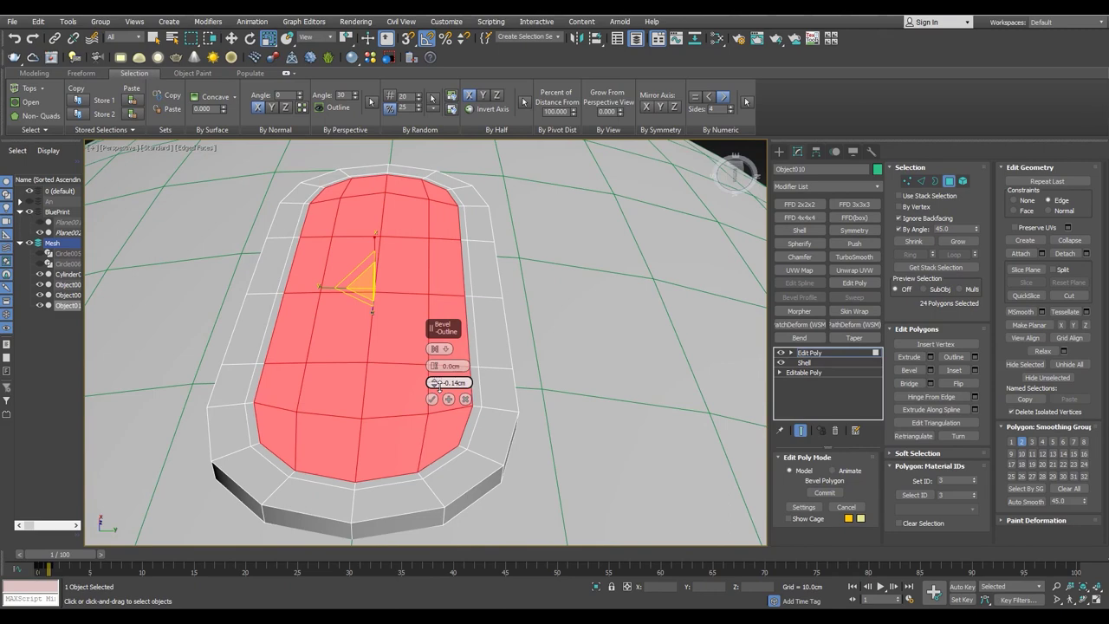
left_click(432, 399)
- Bevel the plate polygons again to sink and inset them, leaving a narrow rim
mouse_move(425, 384)
middle_mouse_down("alt")
mouse_move(273, 371)
mouse_move(374, 349)
middle_mouse_up("alt")
key("semicolon")
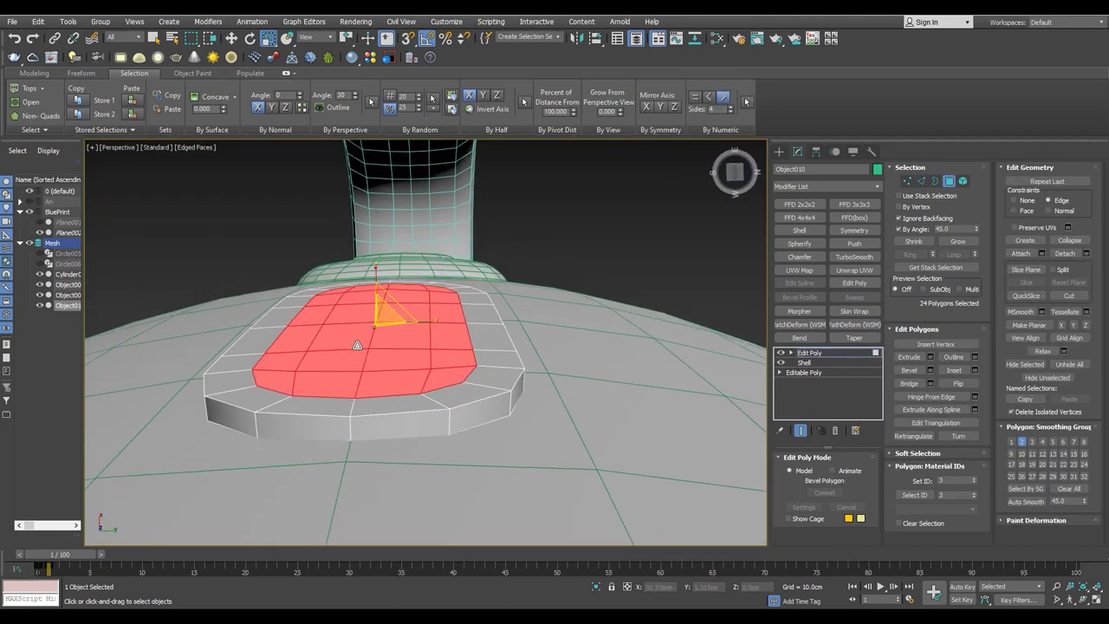
scroll(433, 366, "up", 3)
scroll(435, 367, "up", 2)
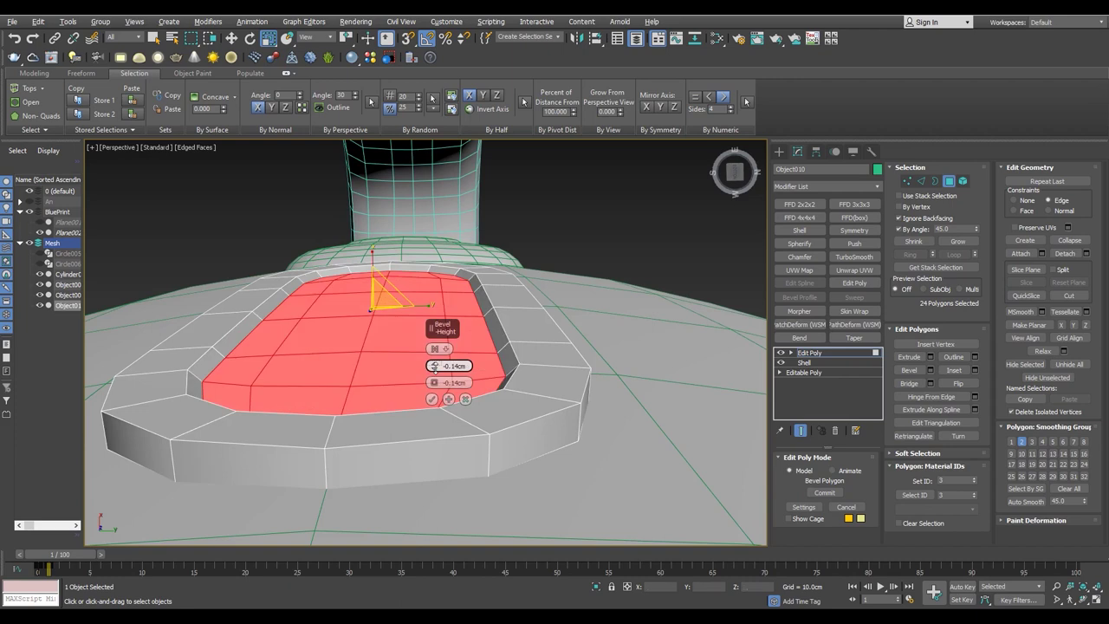
scroll(435, 367, "up", 2)
right_click(435, 367)
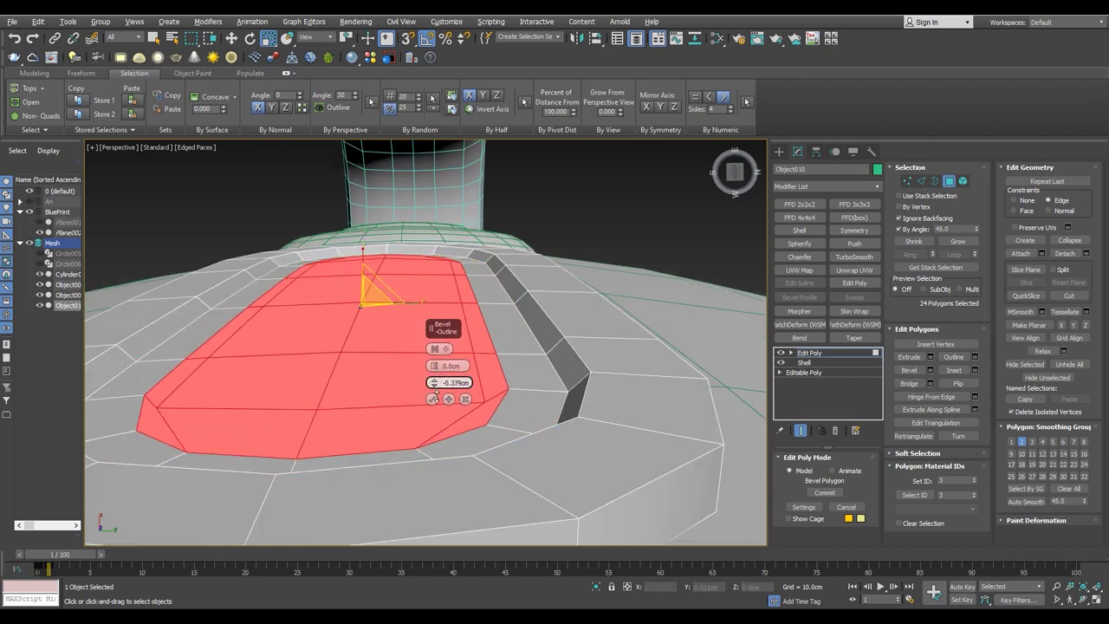
left_click_drag(437, 399, 439, 401)
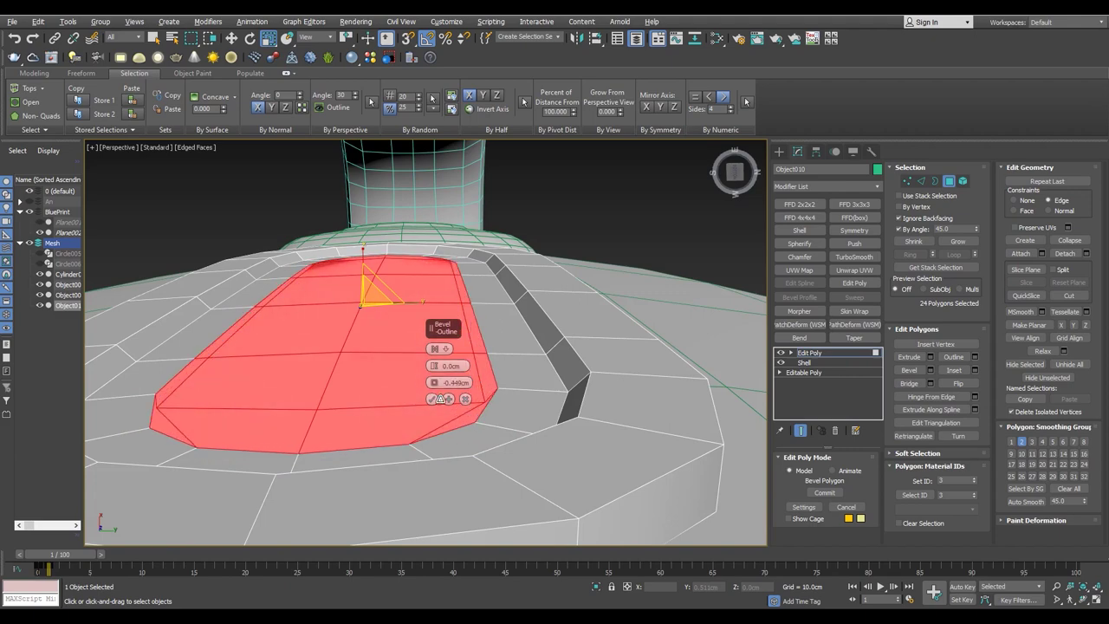
left_click(431, 399)
middle_click_drag(448, 408, 453, 410, "alt")
key("2")
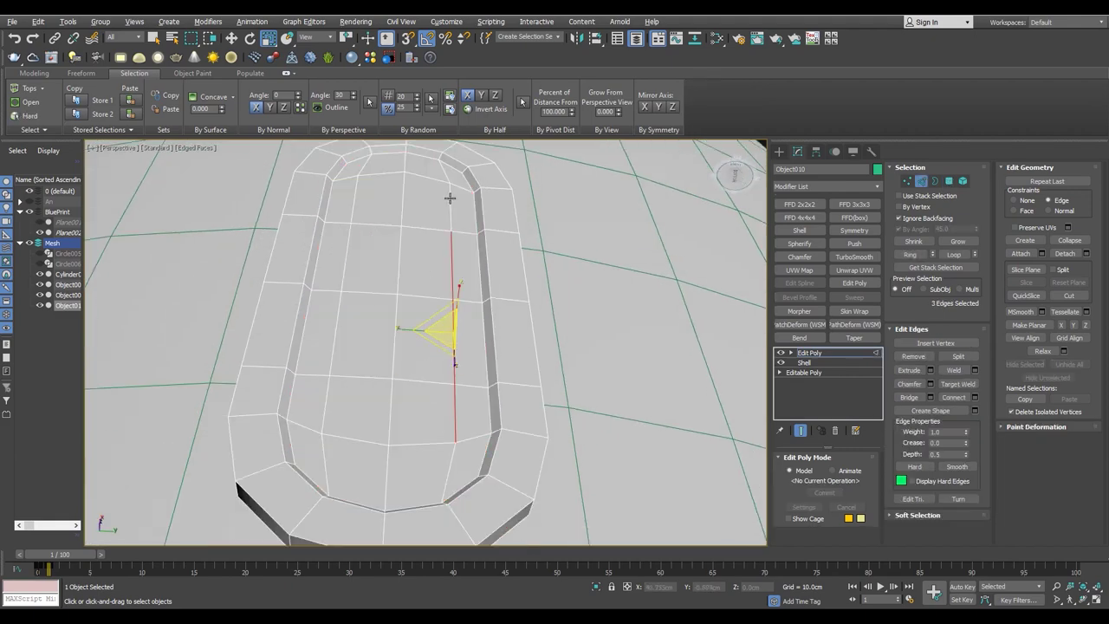
- Bevel the recess's inner polygons upward twice to form a raised inner step
key("1")
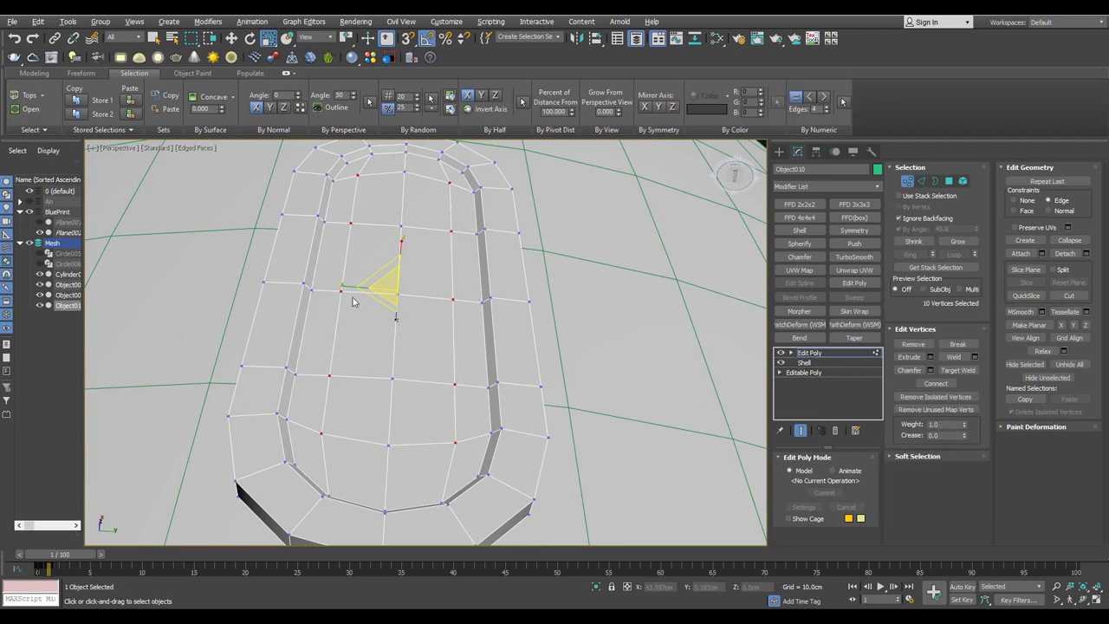
key("4")
mouse_move(366, 288)
middle_mouse_down("alt")
mouse_move(404, 317)
mouse_move(375, 380)
middle_mouse_up("alt")
key("ctrl+shift+b")
left_click_drag(434, 366, 434, 351)
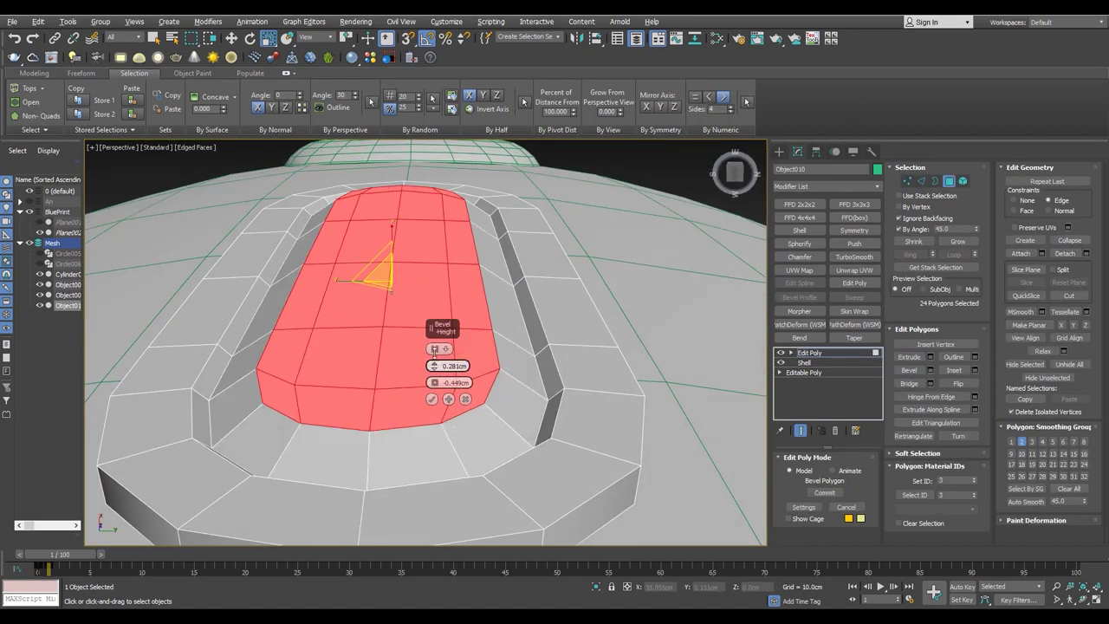
mouse_move(390, 382)
middle_mouse_down("alt")
mouse_move(346, 388)
mouse_move(408, 338)
middle_mouse_up("alt")
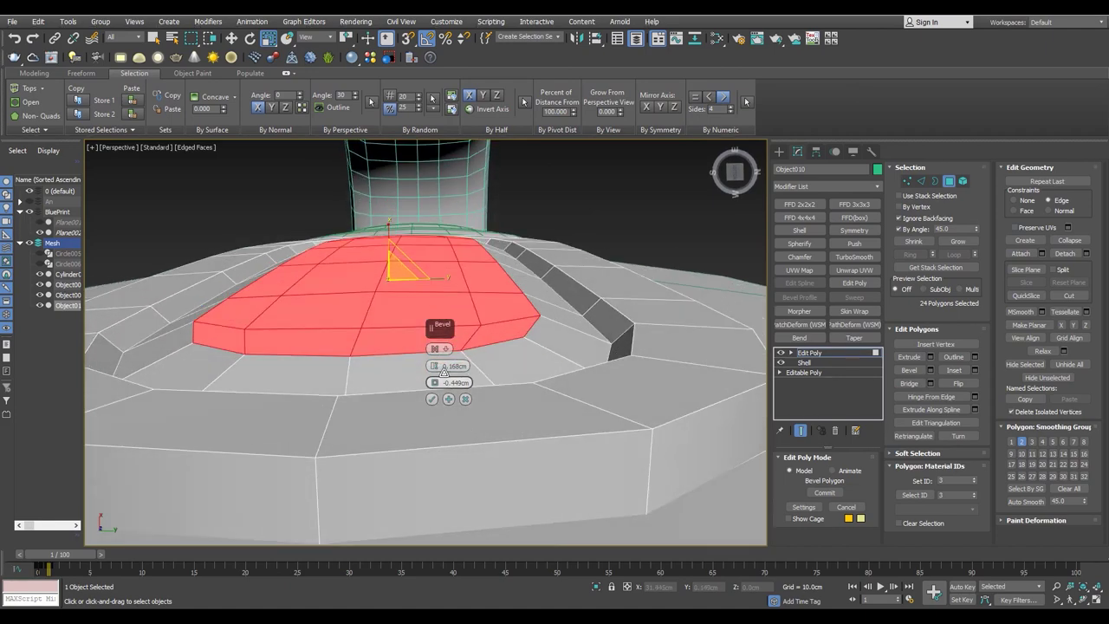
left_click_drag(436, 368, 433, 383)
left_click(448, 399)
key("2")
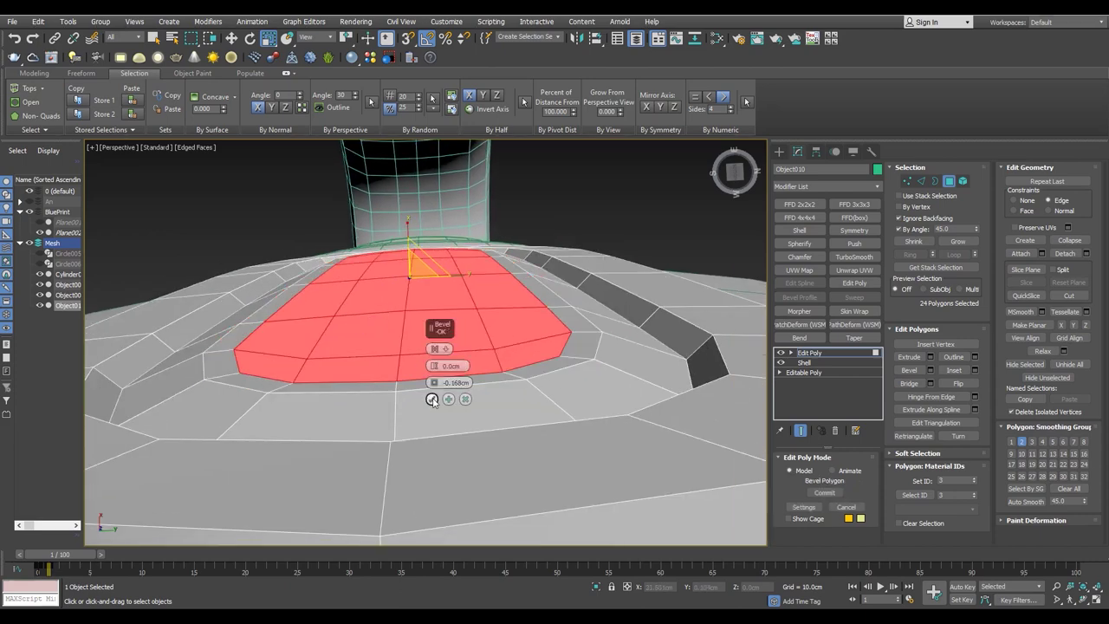
left_click(433, 400)
- Move the edge loop around the raised step and chamfer it 1.0cm with 2 segments
key("2")
left_click(599, 346)
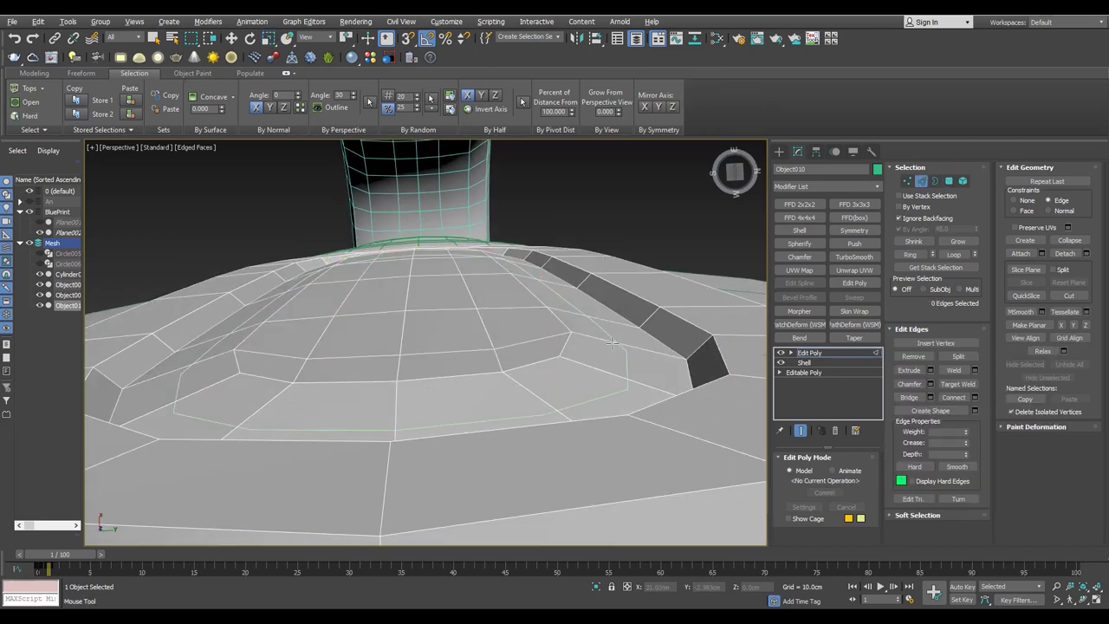
left_click_drag(408, 248, 415, 229)
left_click(930, 383)
left_click_drag(437, 368, 437, 385)
left_click(432, 450)
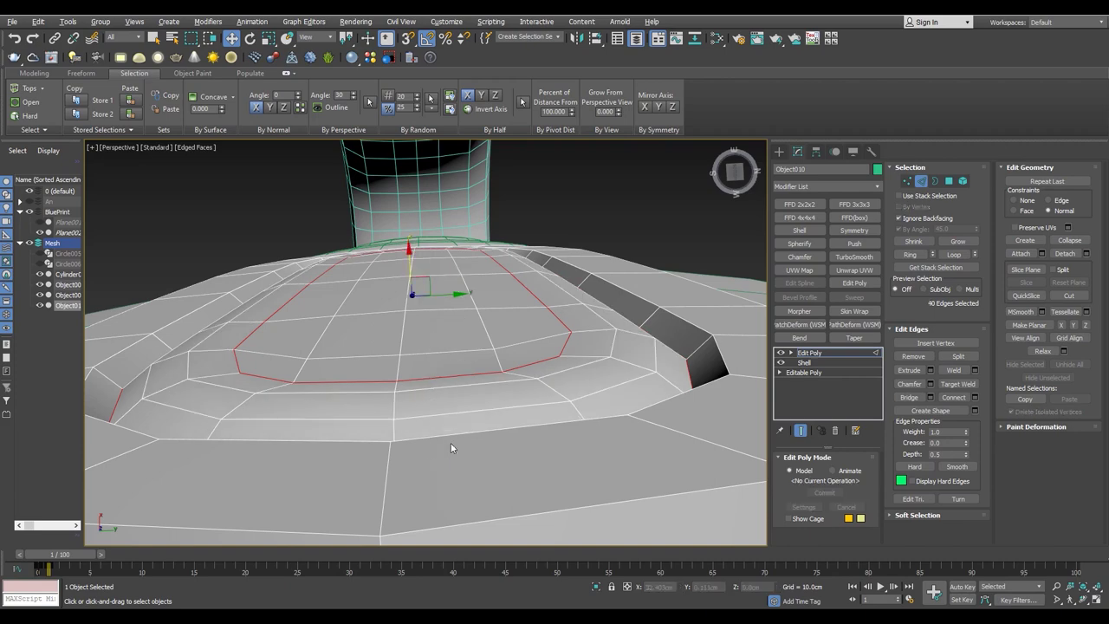
- Bevel the step's centre polygons down 0.267cm to form the narrow sunken slot
key("4")
left_click(485, 338)
middle_click_drag(501, 364, 450, 357, "alt")
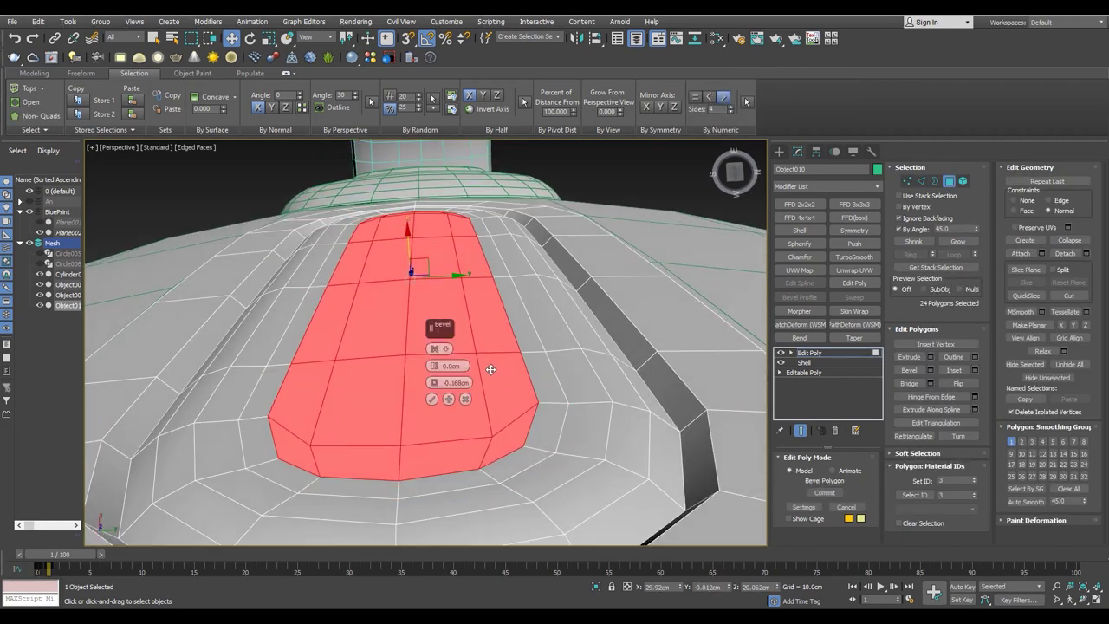
left_click_drag(433, 365, 433, 381)
mouse_move(434, 382)
middle_mouse_down("alt")
mouse_move(320, 359)
mouse_move(317, 334)
middle_mouse_up("alt")
- Inspect the finished badge from the side with the wireframe overlay hidden, leaving polygon mode
scroll(315, 359, "down", 6)
key("F4")
key("F4")
scroll(316, 342, "up", 3)
scroll(317, 327, "down", 3)
scroll(318, 326, "up", 2)
scroll(317, 338, "up", 2)
scroll(318, 346, "down", 3)
middle_click_drag(317, 346, 315, 364, "alt")
scroll(314, 364, "up", 4)
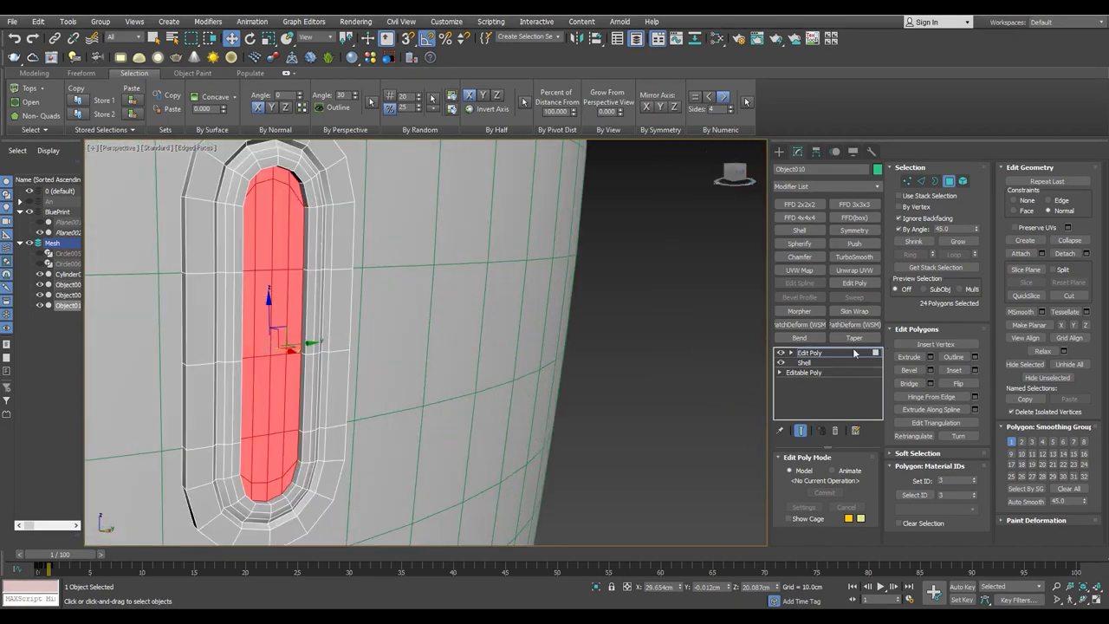
key("4")
scroll(294, 347, "down", 1)
- Deselect the plate and apply TurboSmooth (NURMS) subdivision to Sphere001 in the front view
key("r")
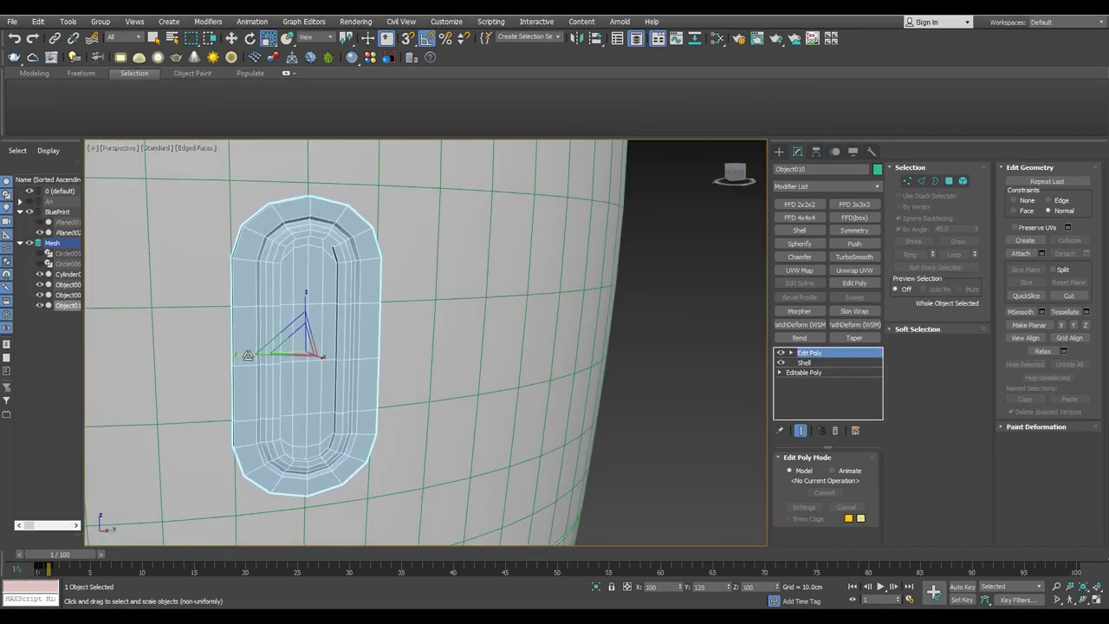
key("F4")
scroll(248, 354, "down", 3)
middle_click_drag(260, 347, 291, 325, "alt")
scroll(288, 316, "up", 2)
key("F4")
scroll(288, 318, "up", 2)
left_click(434, 448)
key("f")
scroll(416, 373, "up", 3)
left_click(779, 151)
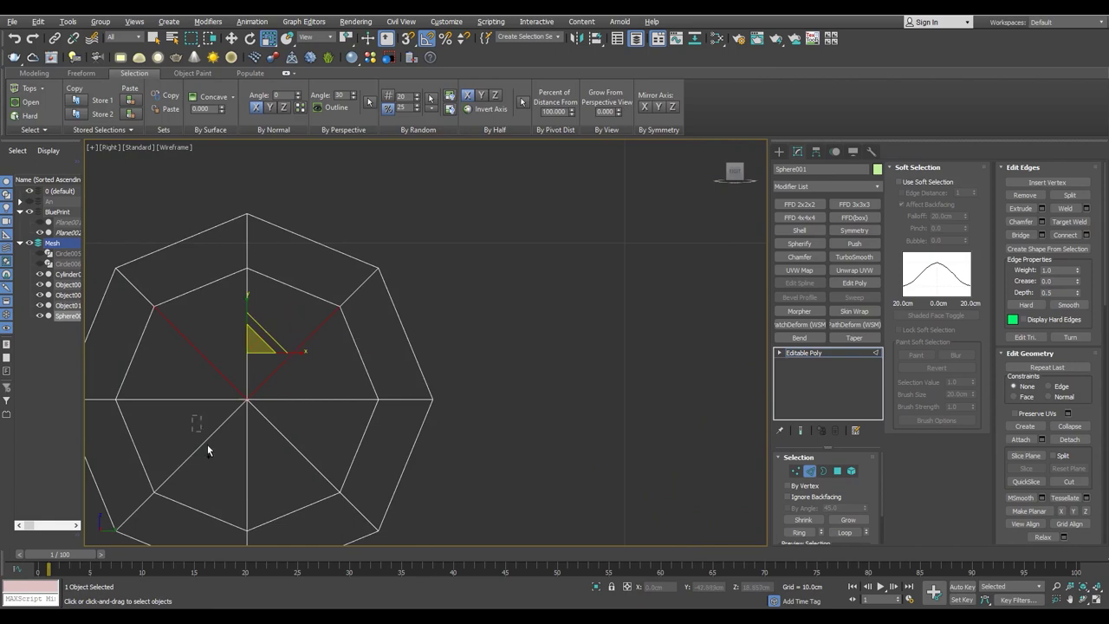
left_click(854, 257)
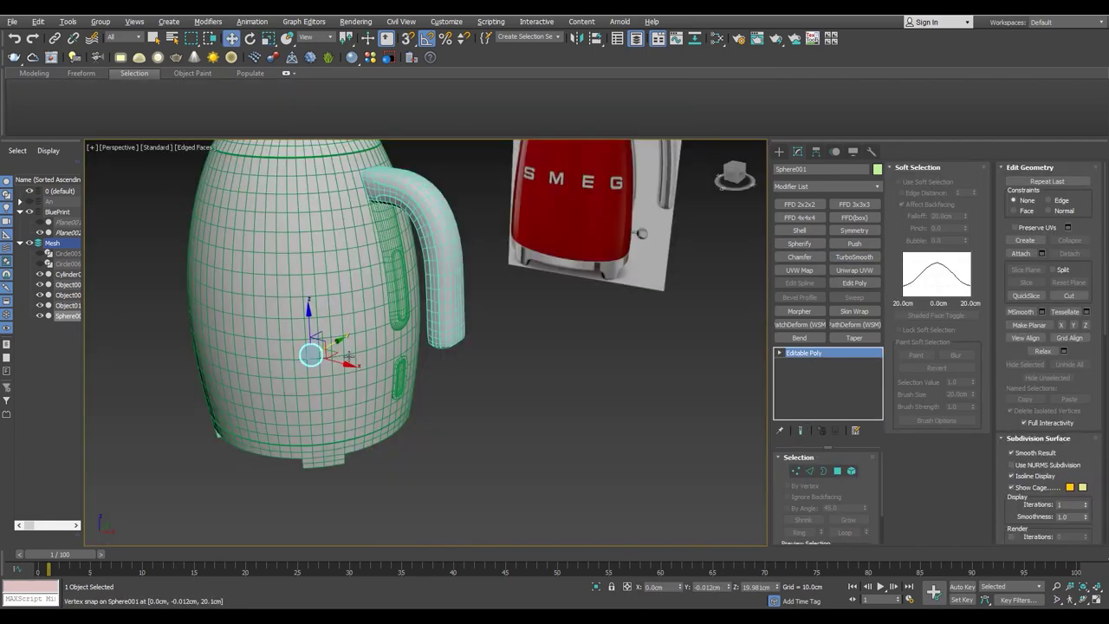
- Select polygons on the sphere's side and bevel them out into a short square stem
key("F3")
mouse_move(478, 358)
middle_mouse_down("alt")
mouse_move(467, 379)
mouse_move(443, 366)
middle_mouse_up("alt")
key("4")
left_click(468, 379)
scroll(460, 367, "up", 3)
key("1")
key("4")
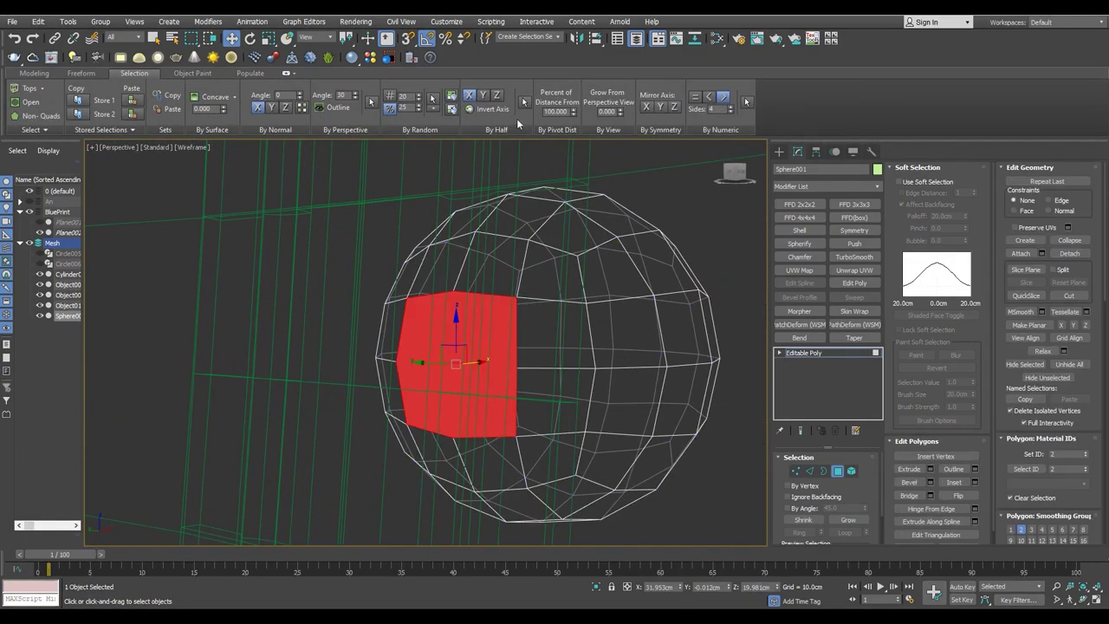
key("F3")
middle_click_drag(463, 282, 445, 321, "alt")
scroll(445, 322, "down", 3)
left_click(565, 101, "shift")
left_click(432, 400)
- Exit sub-object mode, view the knob from above in perspective, and select the plate
key("f")
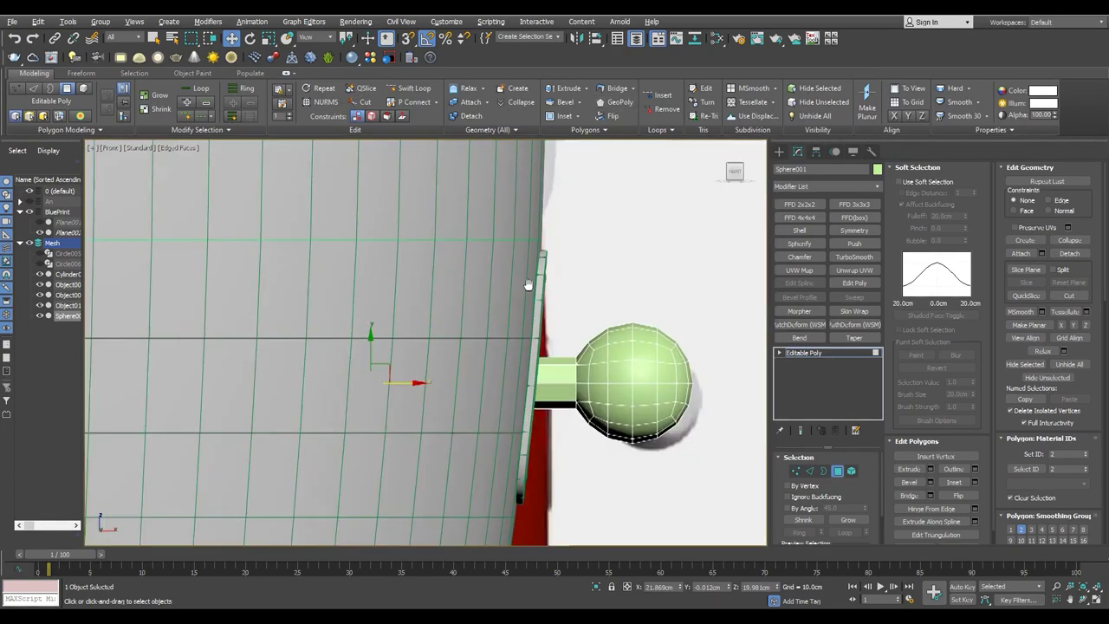
key("1")
key("F3")
key("p")
key("F3")
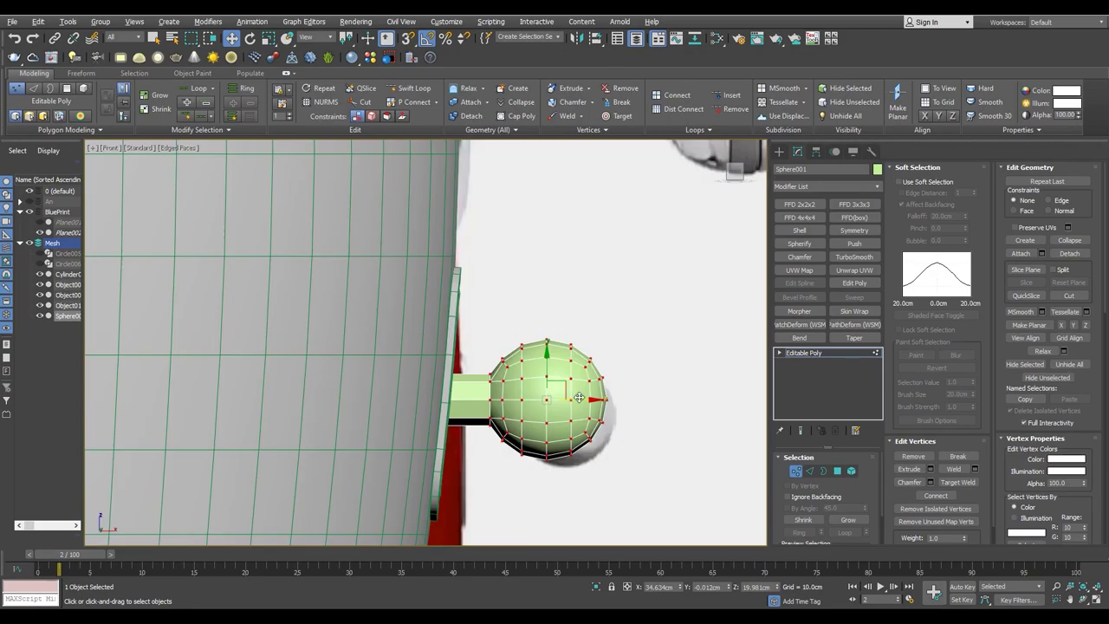
key("1")
scroll(551, 411, "up", 5)
mouse_move(551, 411)
middle_mouse_down("alt")
mouse_move(475, 350)
mouse_move(500, 315)
mouse_move(390, 334)
mouse_move(486, 449)
middle_mouse_up("alt")
scroll(475, 350, "up", 3)
key("4")
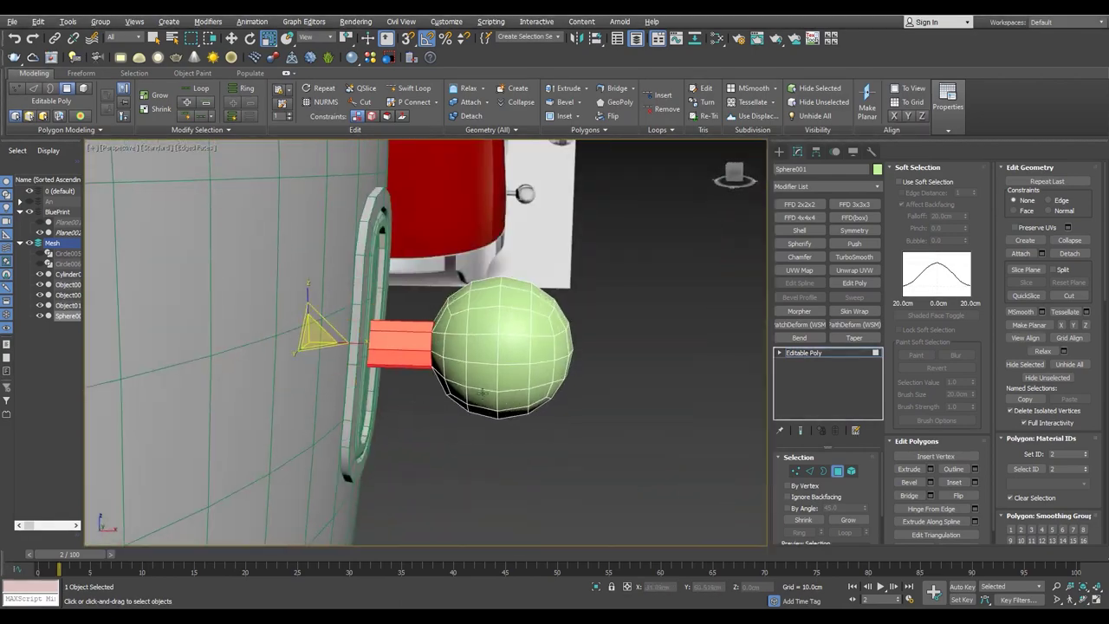
left_click(486, 449)
left_click(351, 443)
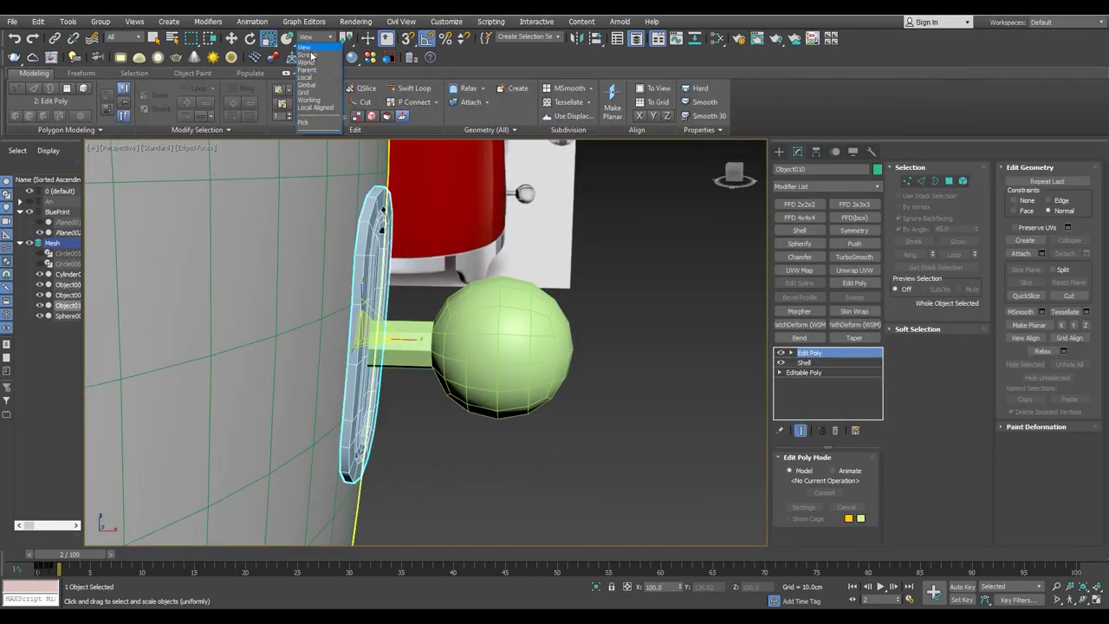
- Stretch the plate wider, grow the selection over its top polygons and raise them slightly
left_click_drag(404, 344, 419, 338)
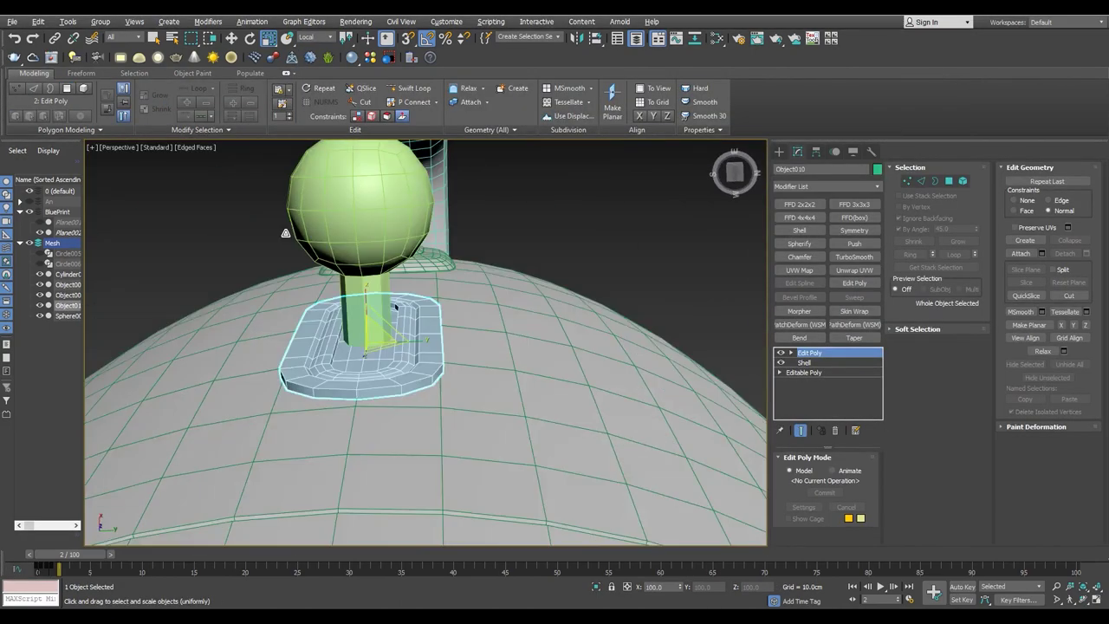
left_click(957, 241)
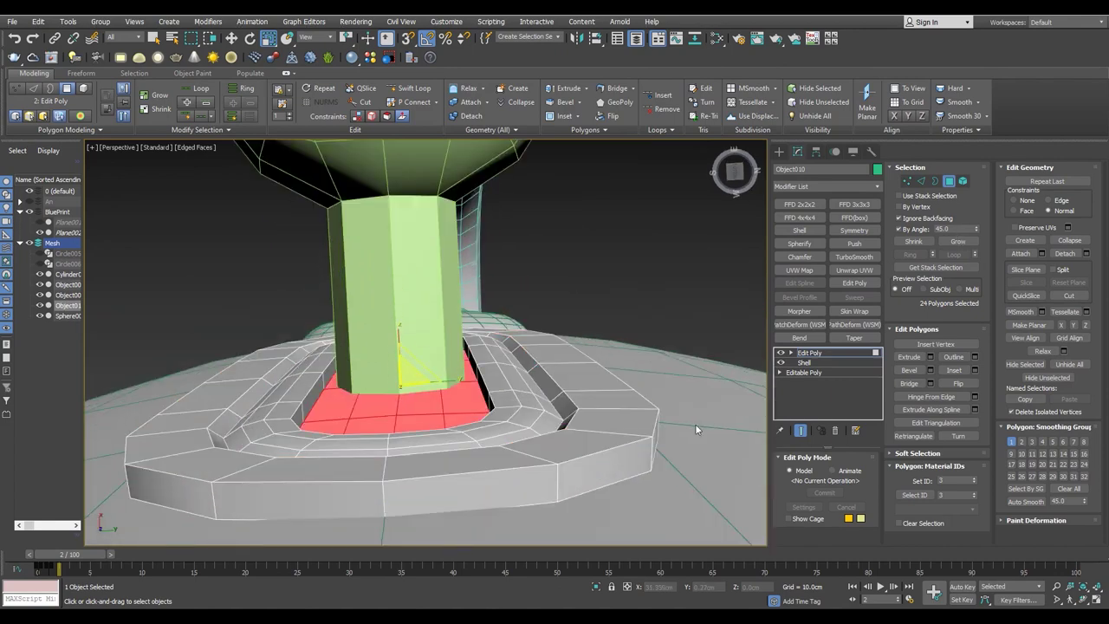
left_click(957, 241)
left_click(957, 241)
scroll(407, 345, "down", 4)
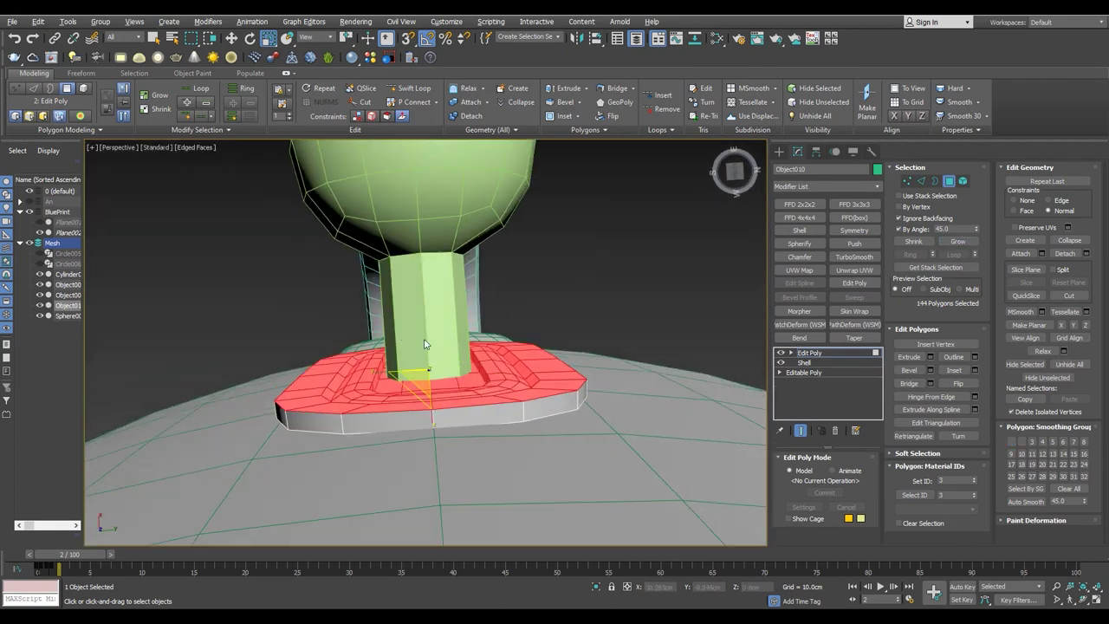
left_click_drag(426, 318, 425, 322)
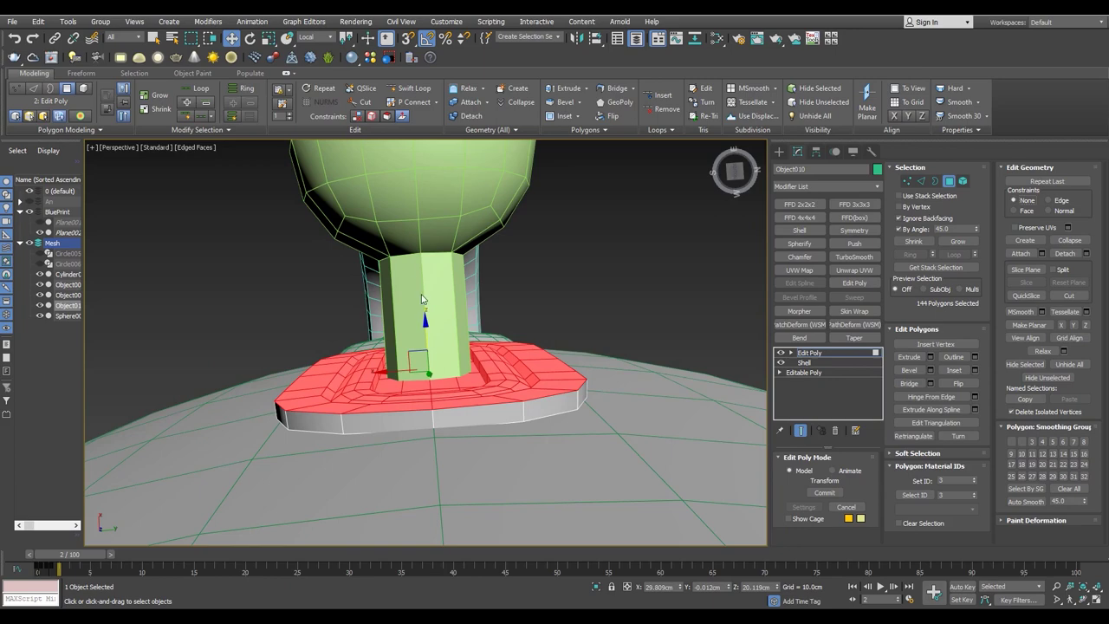
- Scale the plate's top polygons along its height and select the polygons around the stem base
middle_click_drag(428, 410, 390, 286, "alt")
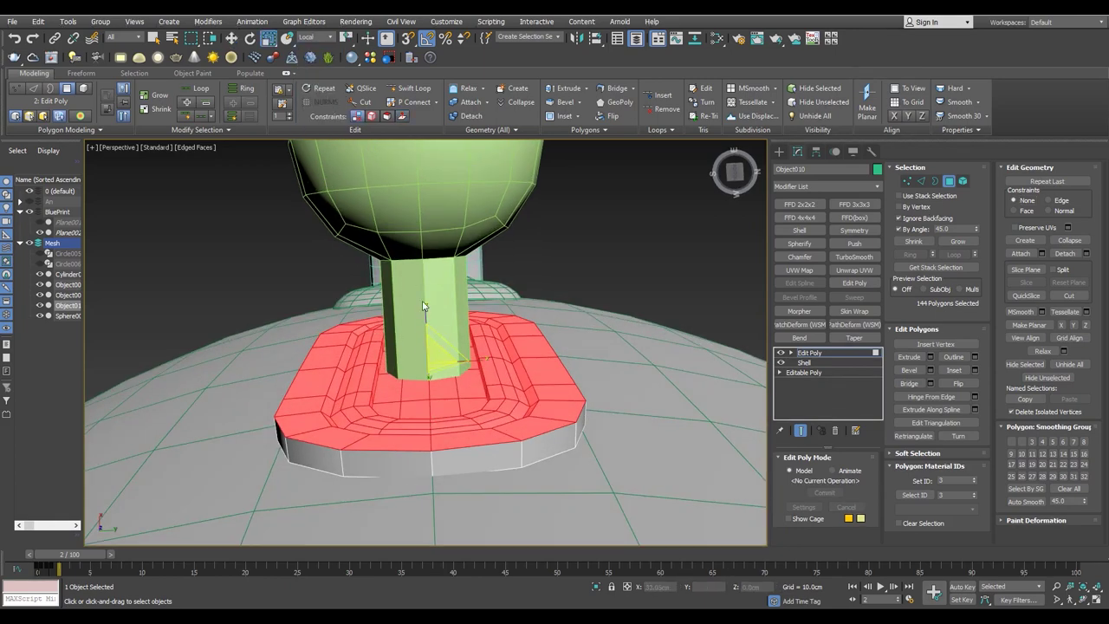
left_click_drag(424, 306, 413, 259)
mouse_move(414, 241)
middle_mouse_down("alt")
mouse_move(413, 350)
mouse_move(398, 355)
mouse_move(353, 263)
middle_mouse_up("alt")
scroll(435, 353, "down", 5)
scroll(354, 264, "up", 8)
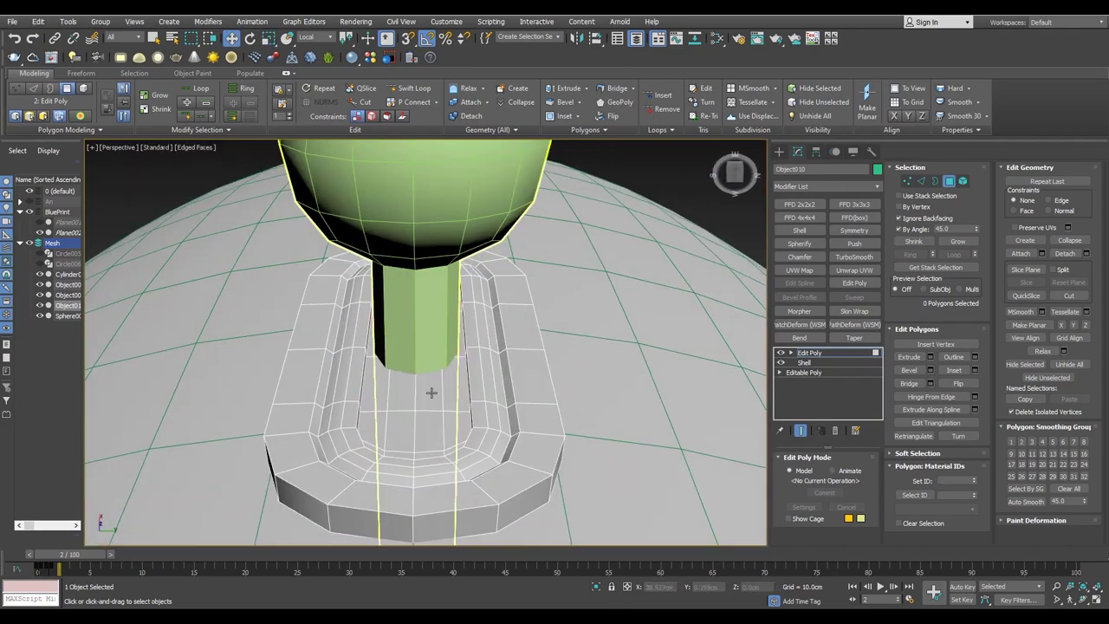
left_click(431, 391)
middle_click_drag(432, 391, 410, 325, "alt")
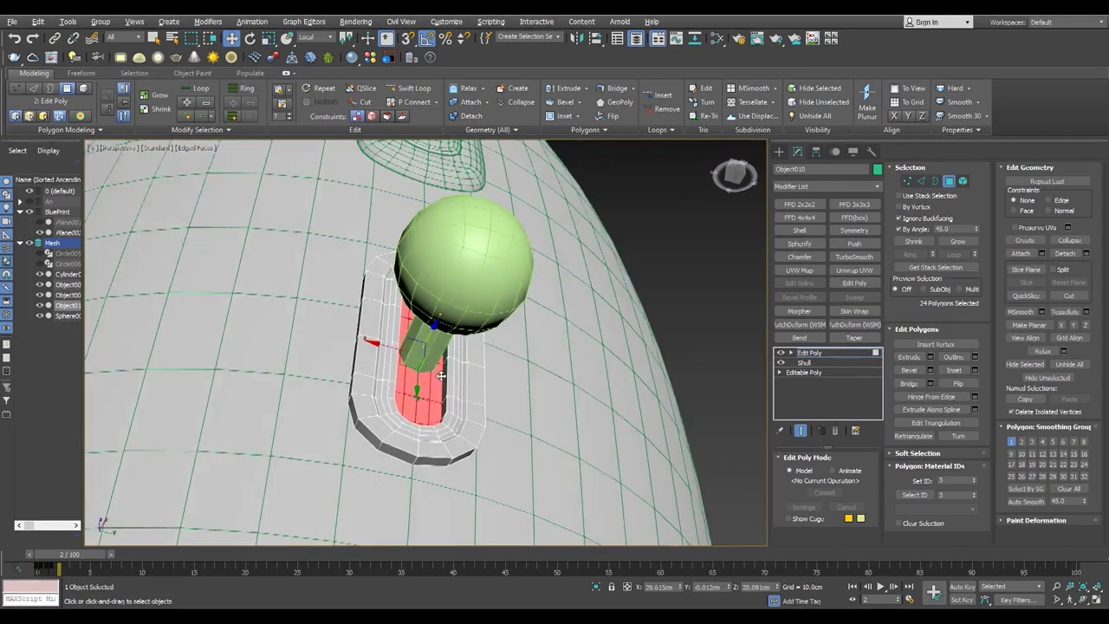
- Select the mount's long inner polygon in wireframe view, then look down on the knob
key("2")
scroll(374, 273, "up", 3)
scroll(375, 278, "down", 3)
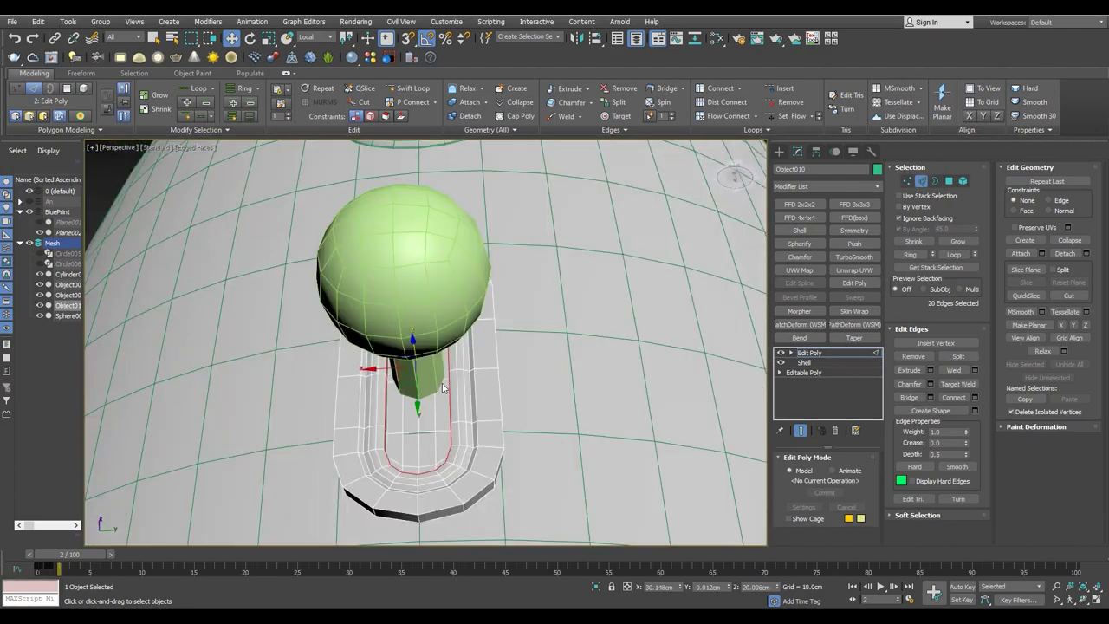
middle_click_drag(375, 278, 413, 272, "alt")
key("F3")
key("4")
left_click(413, 271)
key("F3")
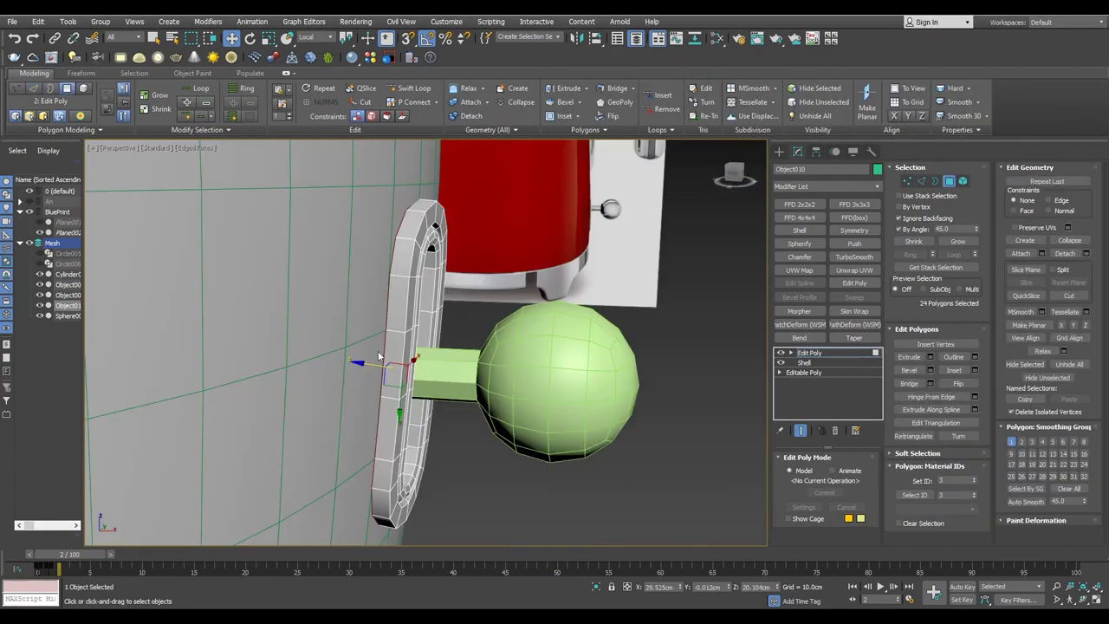
scroll(414, 271, "up", 3)
middle_click_drag(413, 271, 416, 364, "alt")
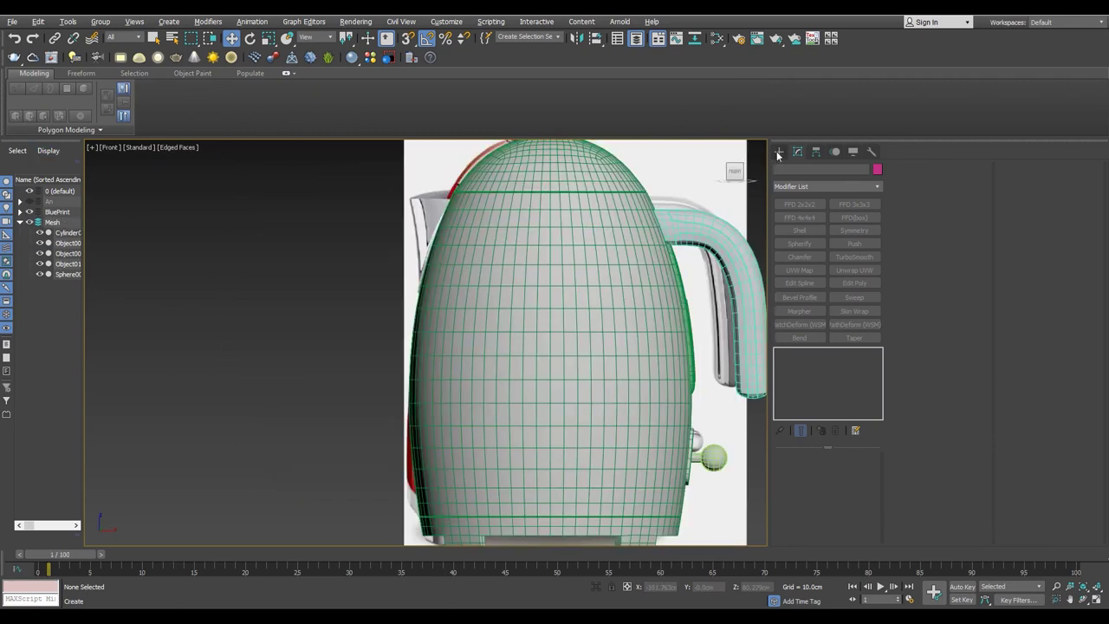
key("e")
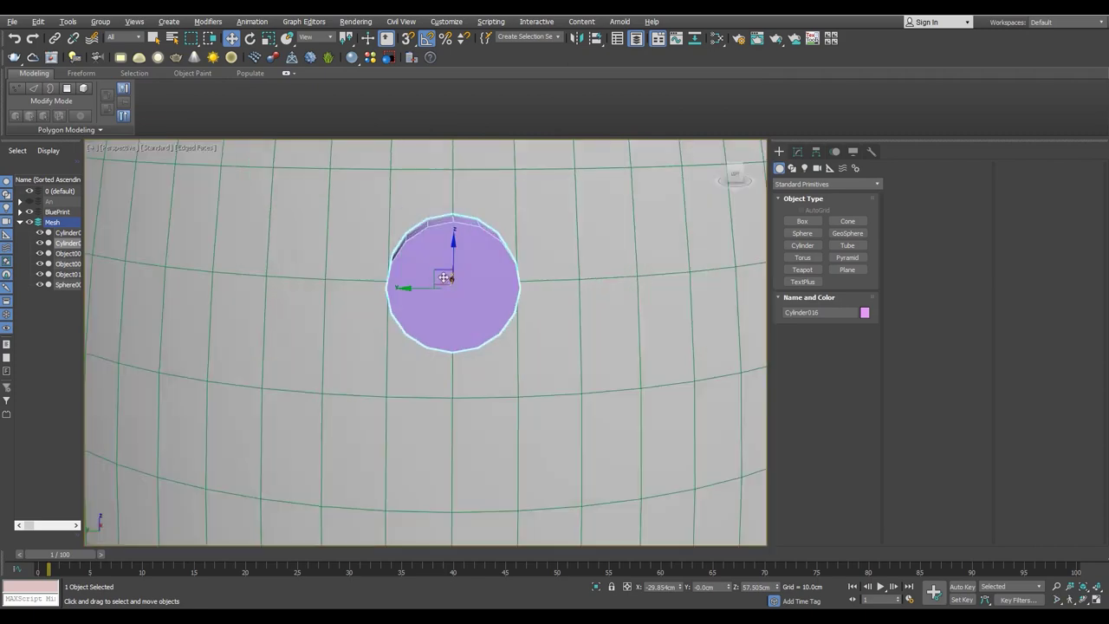
- Place the new cylinder on the kettle's front, convert it to Editable Poly and delete its upper half
left_click(799, 152)
middle_click_drag(520, 260, 433, 284, "alt")
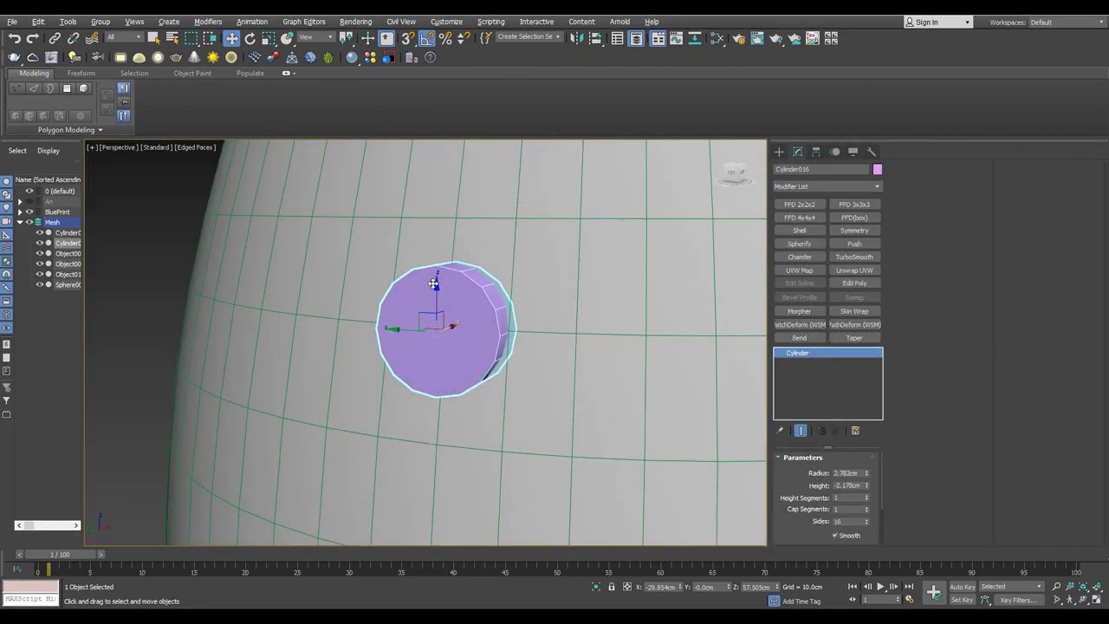
key("alt+w")
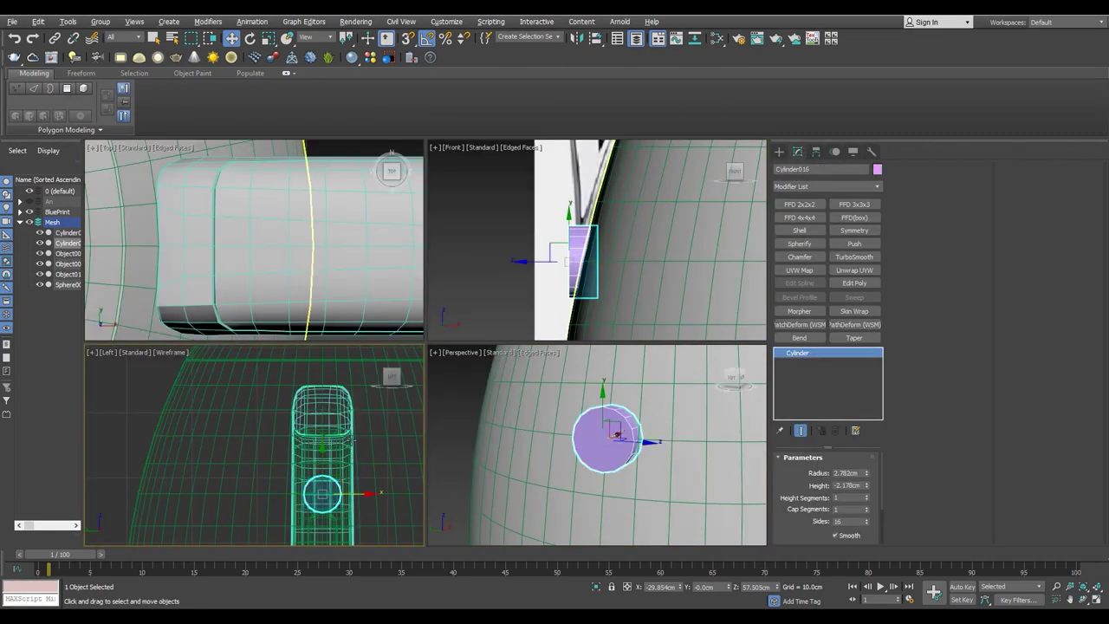
key("alt+w")
key("z")
key("4")
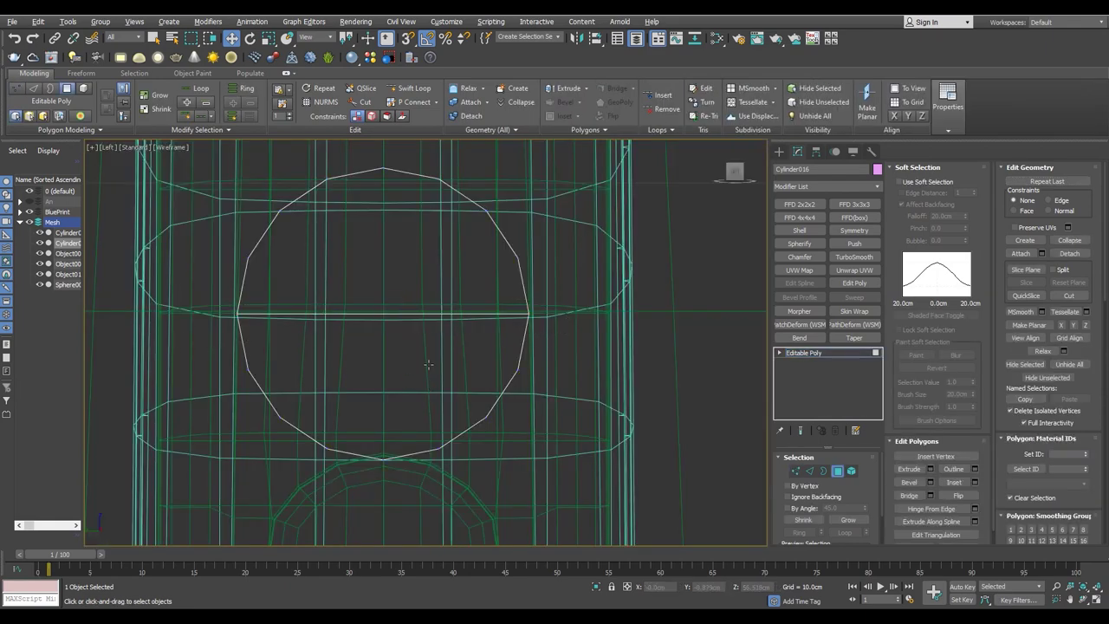
key("F3")
left_click(429, 365)
key("ctrl+i")
key("Delete")
- Align the half-round spout piece with the front blueprint, viewing the body see-through
key("2")
scroll(408, 361, "down", 5)
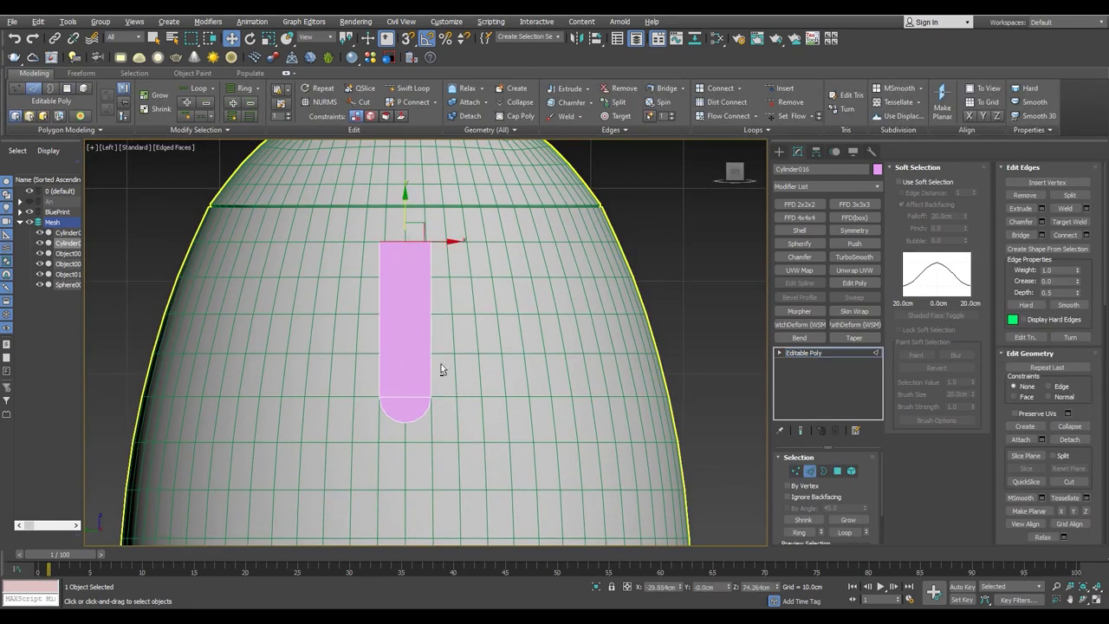
key("f")
key("6")
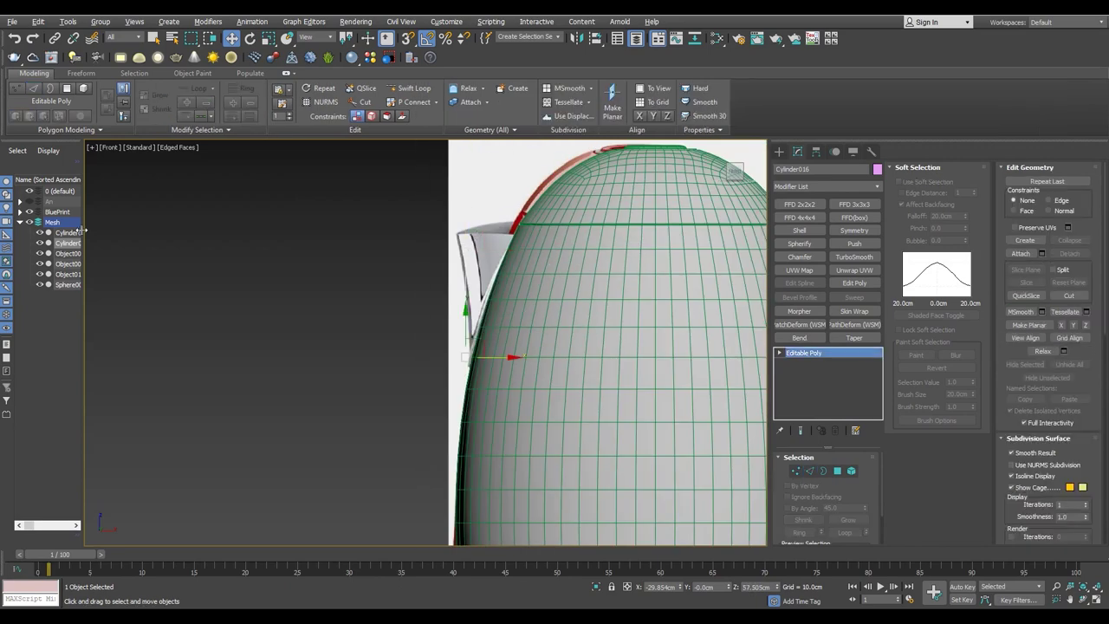
scroll(304, 282, "down", 1)
left_click(69, 245, "ctrl")
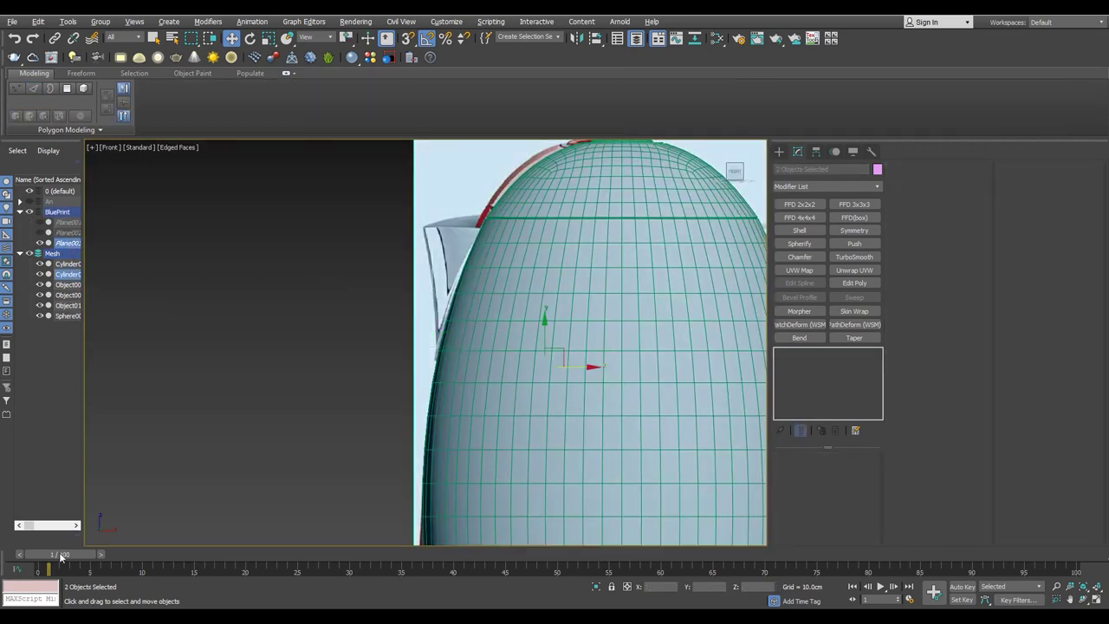
key("alt+x")
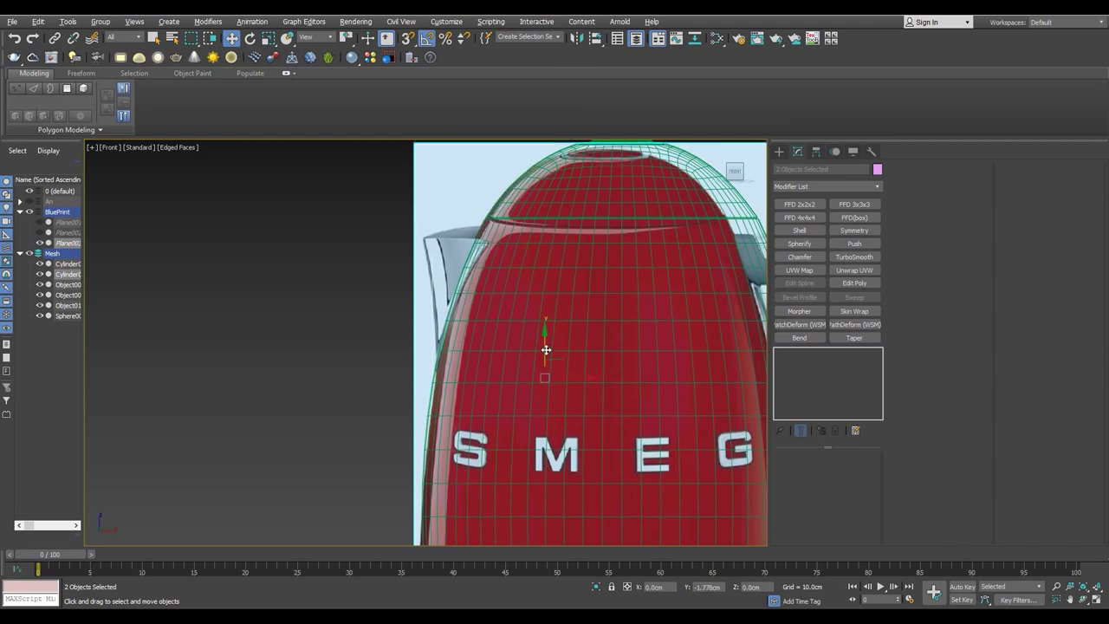
left_click_drag(548, 342, 544, 352)
left_click(431, 335)
key("z")
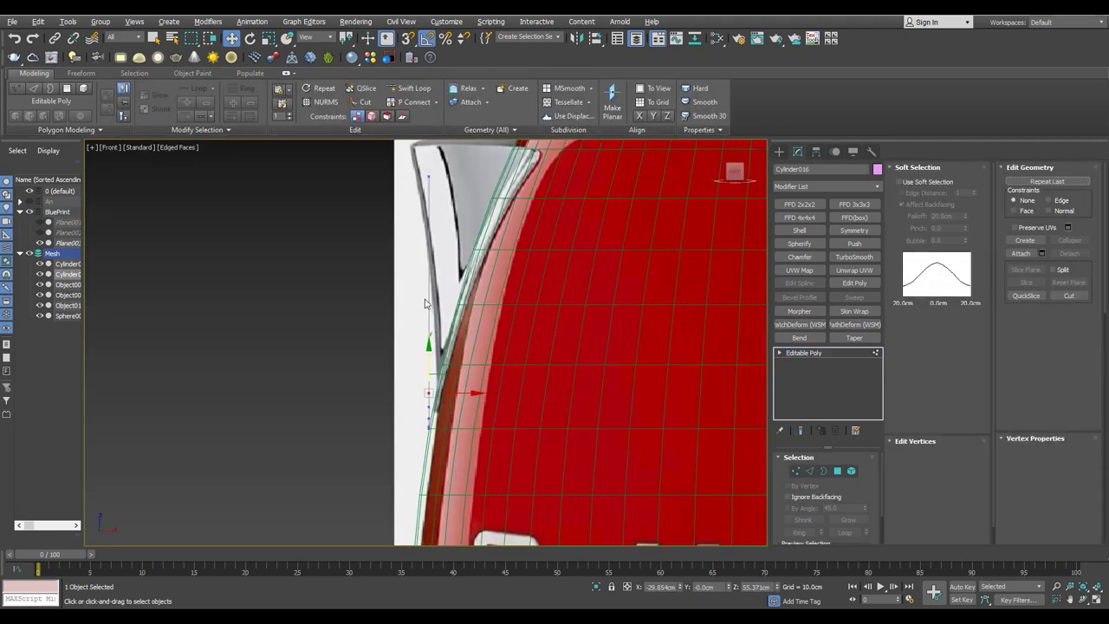
key("alt+w")
key("alt+w")
left_click_drag(64, 556, 73, 556)
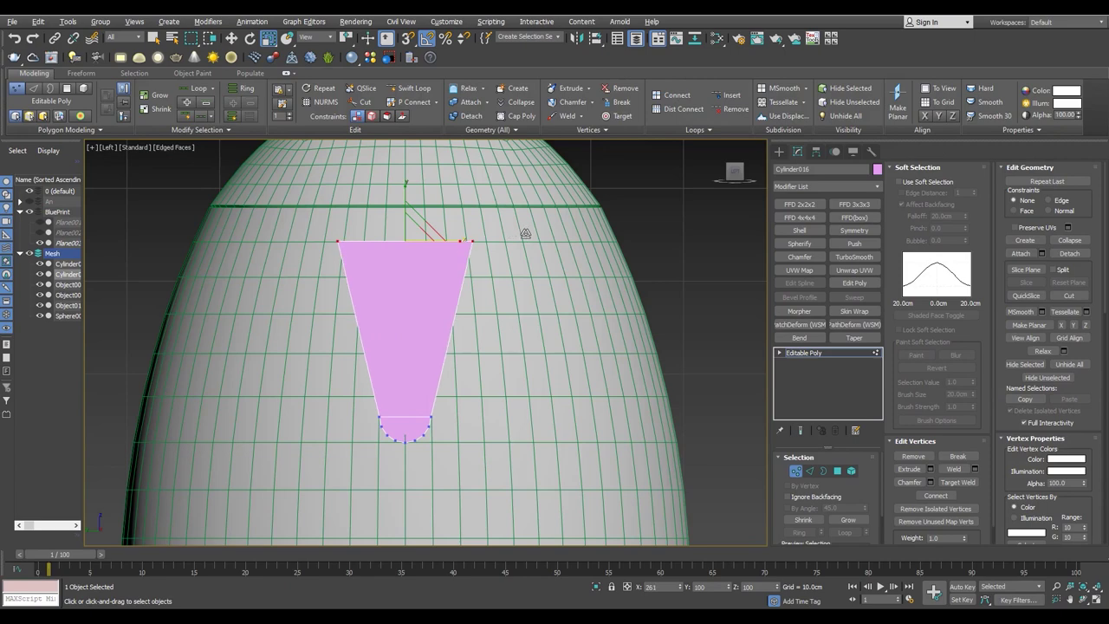
- Colour the spout piece black and make it see-through
scroll(398, 452, "up", 3)
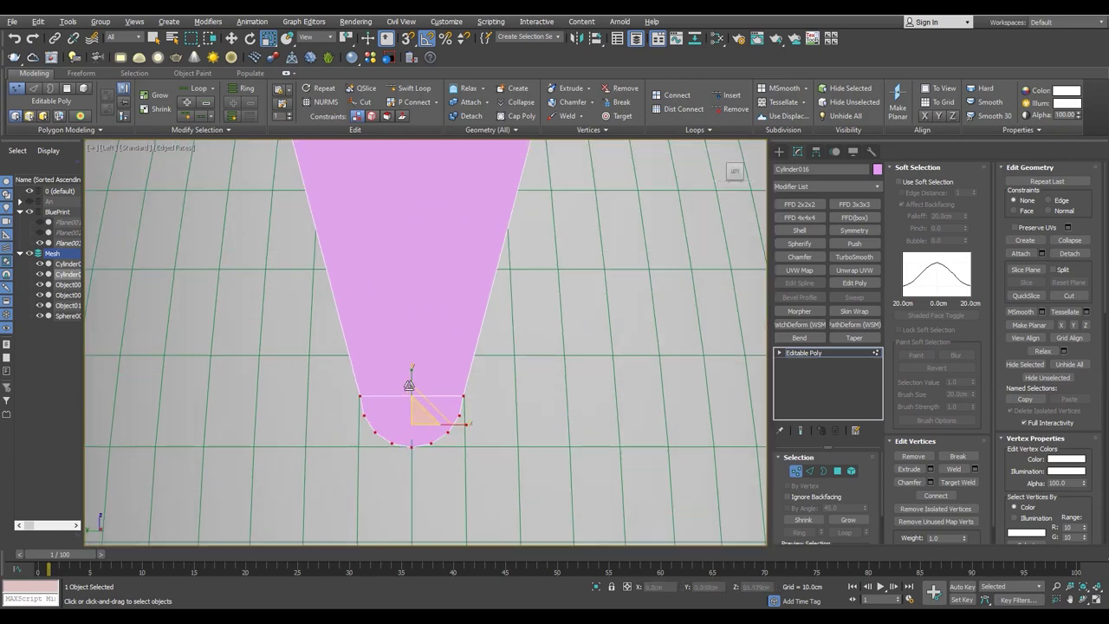
scroll(429, 381, "down", 5)
scroll(430, 389, "up", 5)
key("2")
left_click_drag(487, 410, 377, 444)
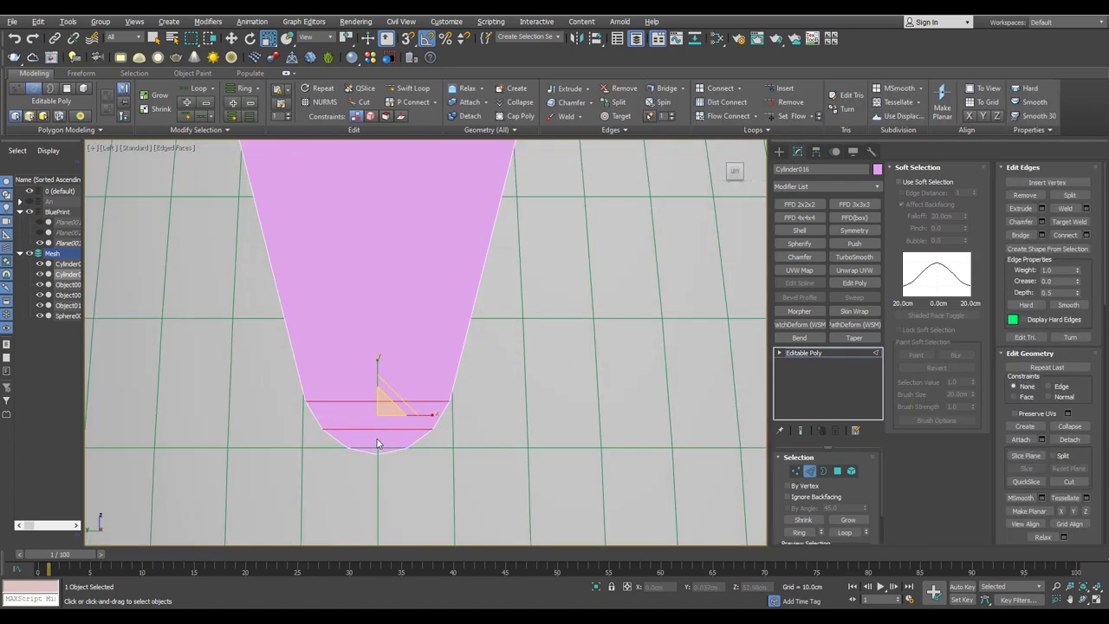
left_click(816, 350)
left_click(878, 169)
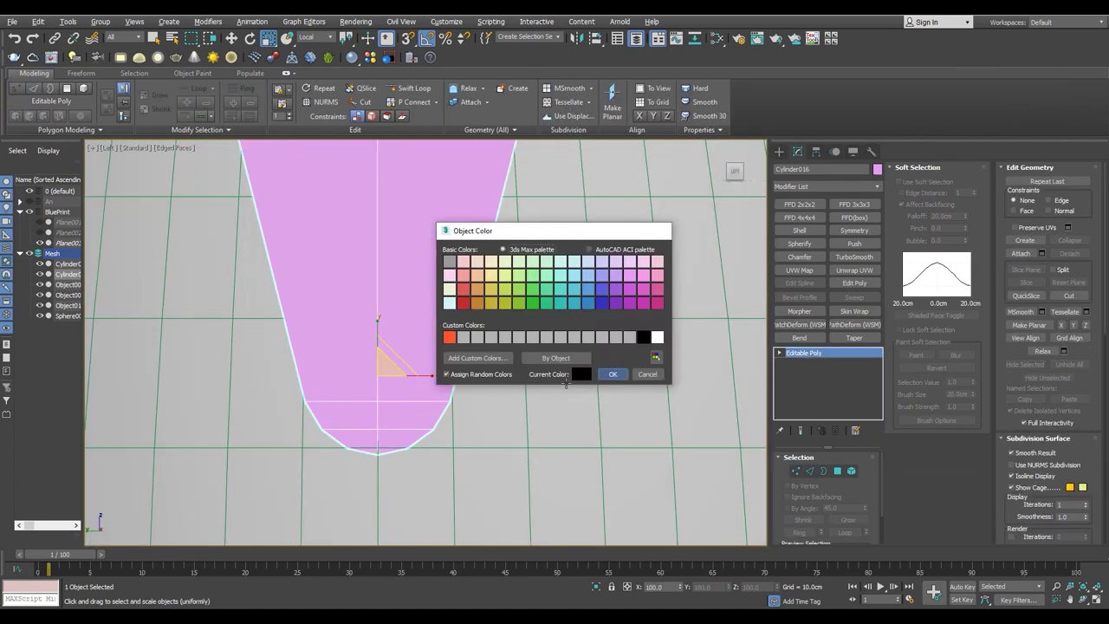
left_click(648, 332)
left_click(614, 376)
scroll(358, 403, "down", 3)
key("alt+x")
- Preview the spout with TurboSmooth, then undo the smoothing
scroll(369, 379, "up", 3)
scroll(369, 379, "down", 3)
left_click(853, 257)
scroll(443, 427, "up", 3)
key("ctrl+z")
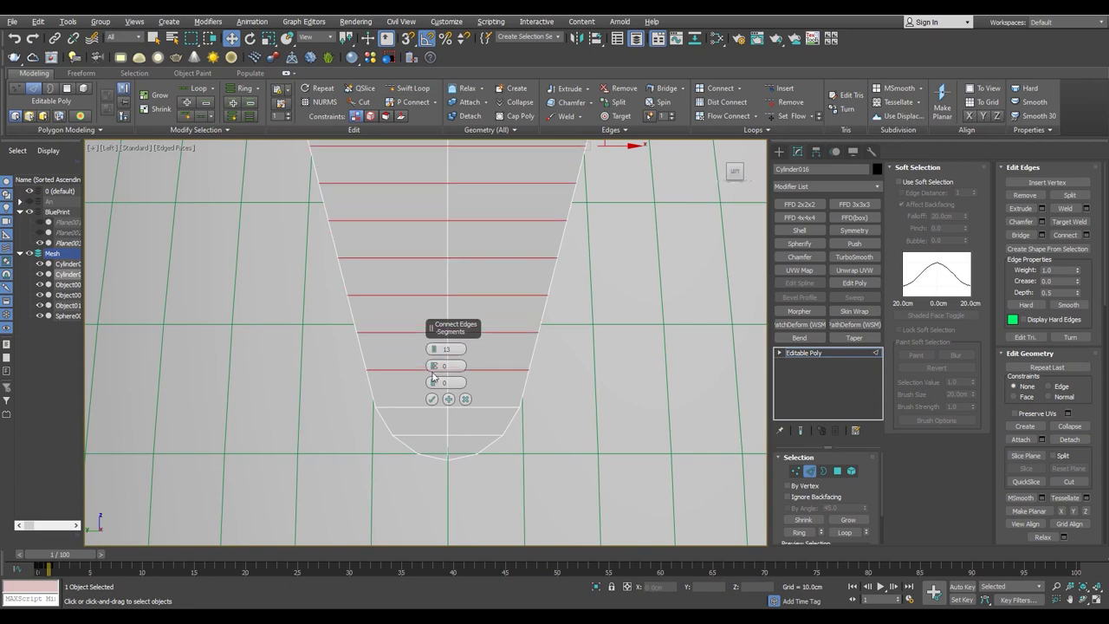
- Connect the side edges with 13 segments to add evenly spaced horizontal loops
left_click(431, 398)
key("4")
scroll(475, 482, "up", 5)
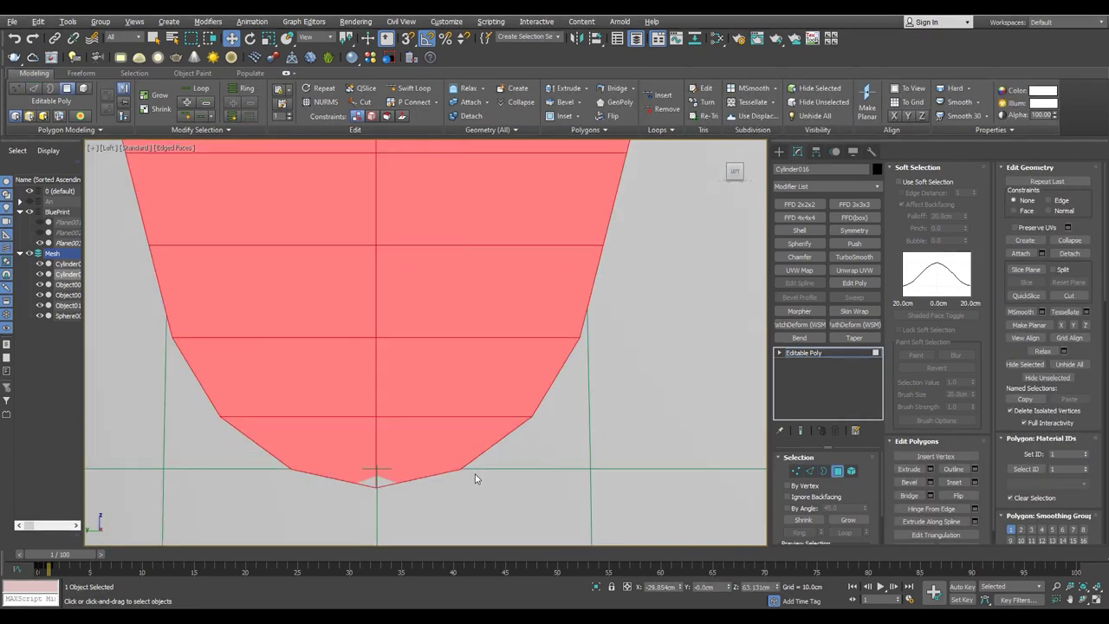
scroll(510, 396, "down", 4)
left_click(804, 353)
scroll(488, 373, "down", 2)
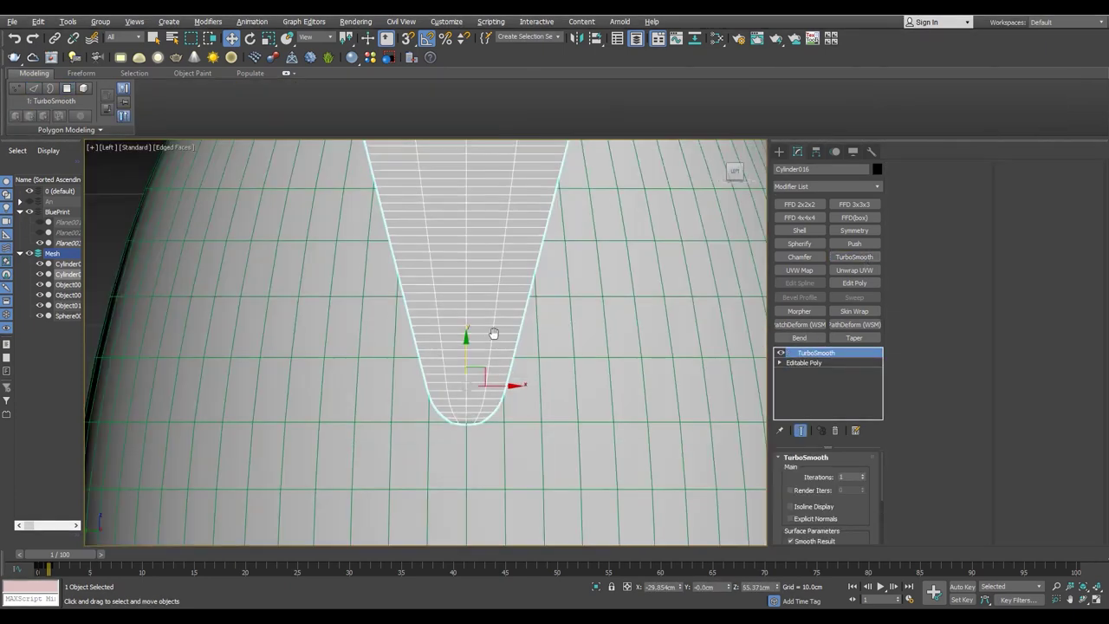
scroll(488, 372, "down", 2)
key("4")
scroll(485, 377, "up", 4)
scroll(477, 386, "up", 1)
scroll(472, 390, "up", 1)
scroll(464, 399, "up", 1)
key("2")
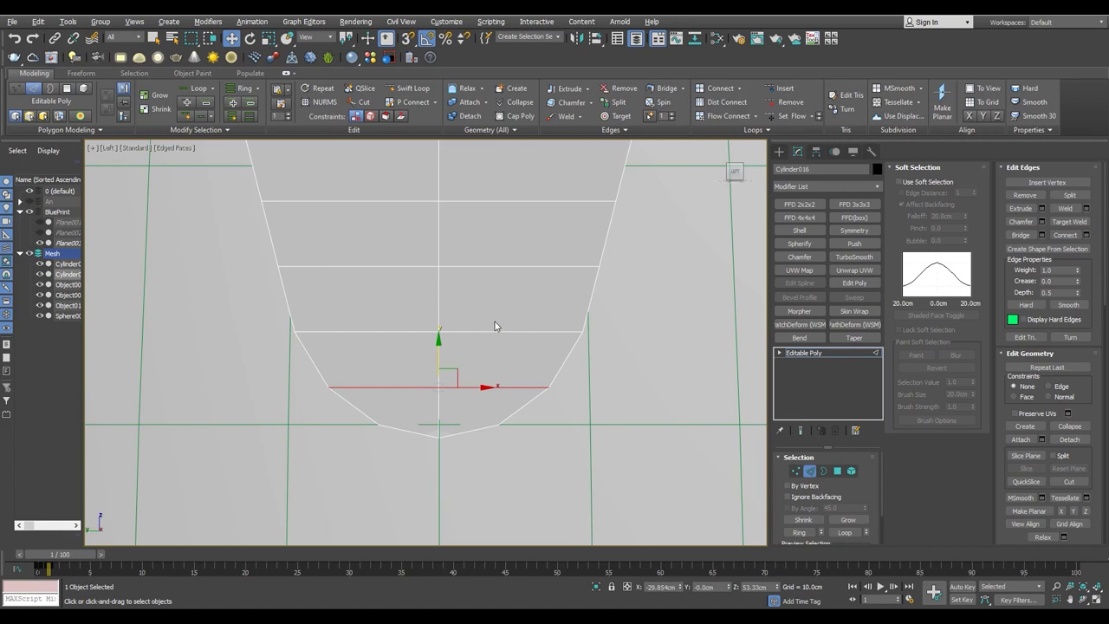
- Bevel the spout face with an Outline of about -0.865 cm to form a narrow inset border
key("4")
left_click_drag(435, 387, 474, 111)
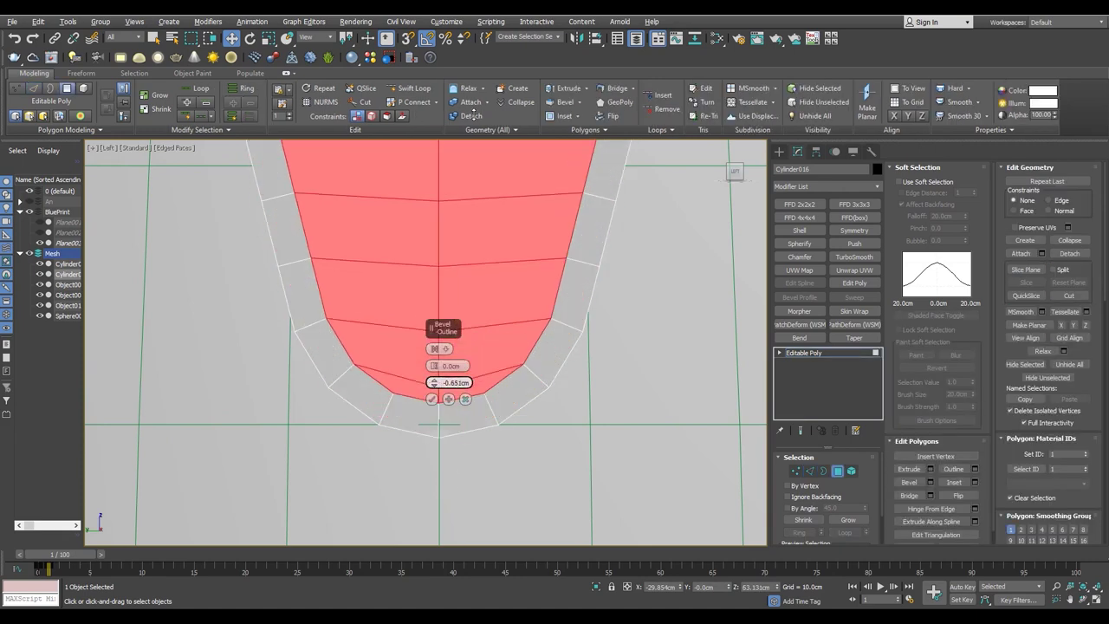
middle_click_drag(500, 303, 483, 335)
left_click_drag(434, 382, 443, 452)
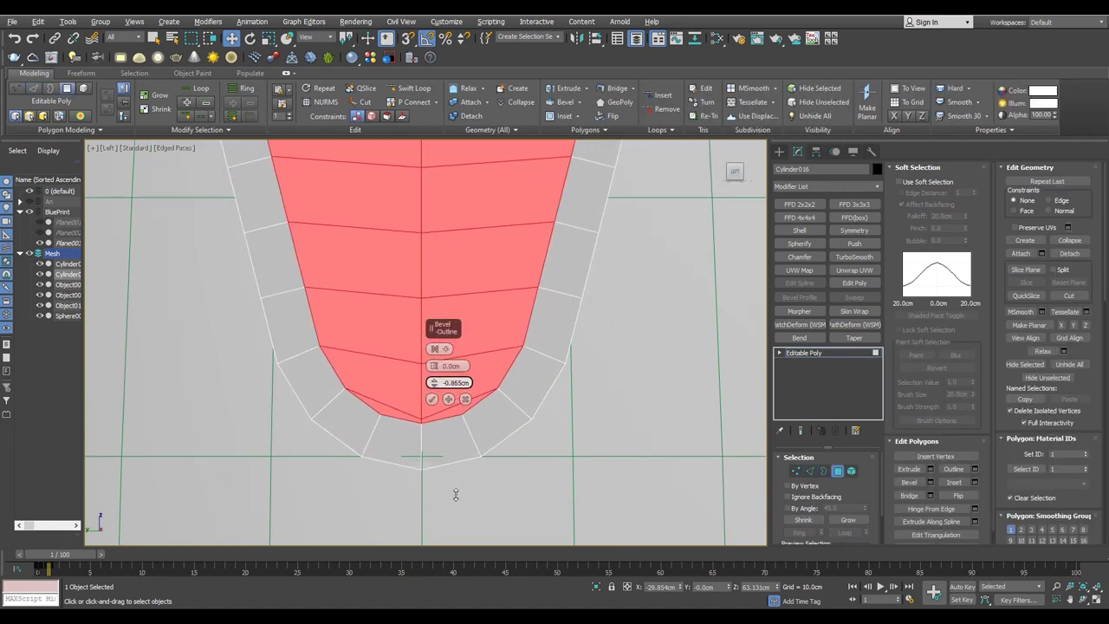
- Cut a new edge across the top corner and target-weld the stray corner vertex
key("1")
key("4")
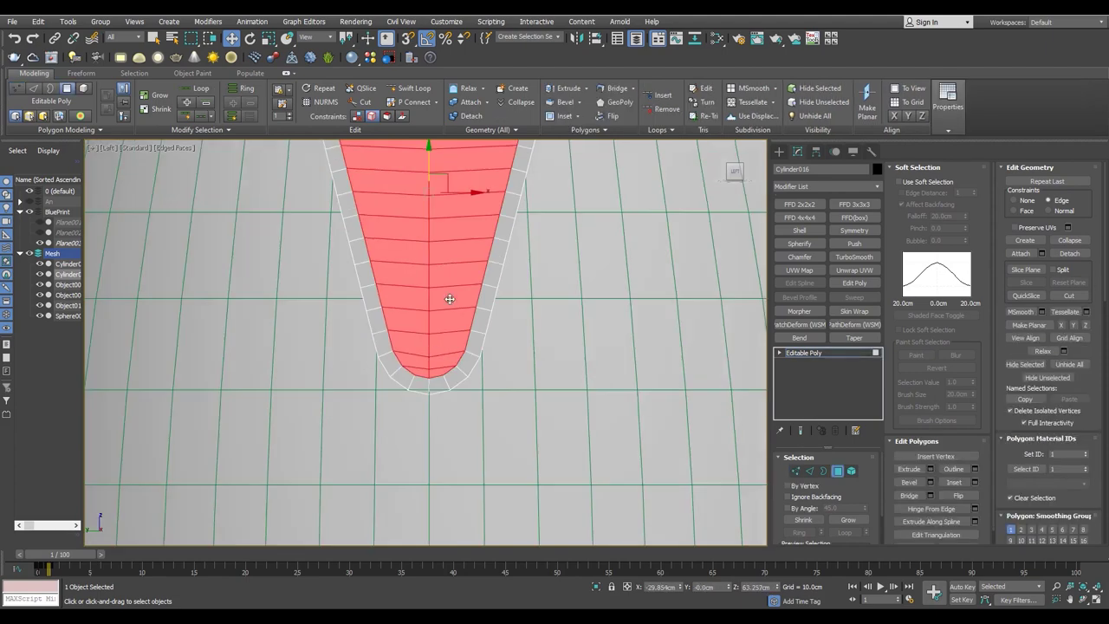
scroll(448, 297, "up", 5)
key("1")
key("alt+c")
scroll(495, 242, "down", 2)
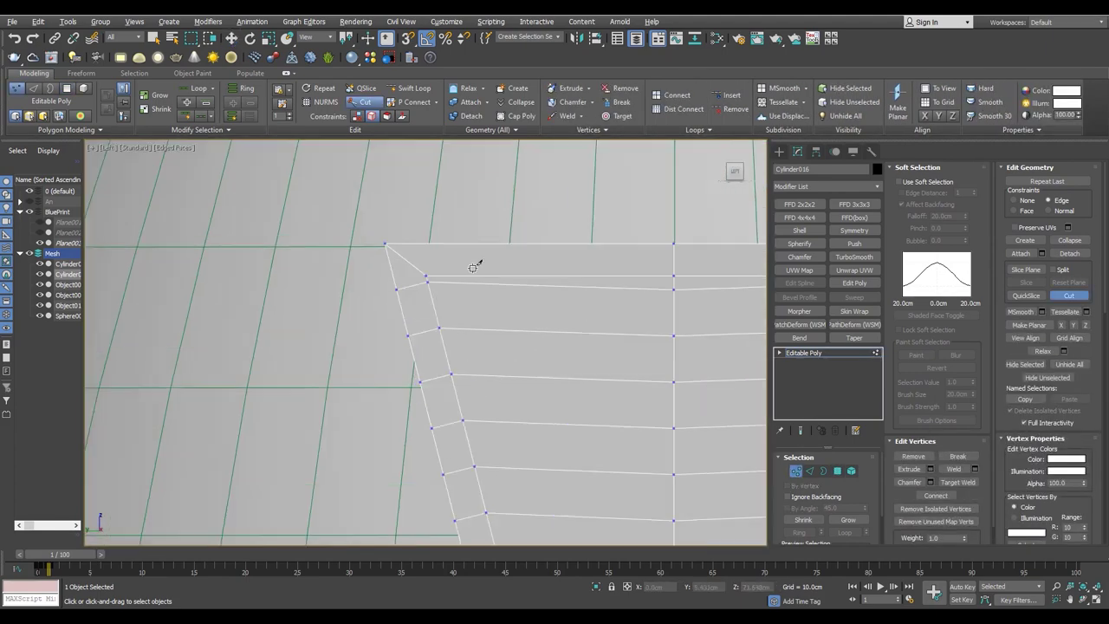
scroll(639, 255, "down", 3)
scroll(587, 235, "up", 4)
scroll(469, 244, "down", 3)
key("ctrl+w")
key("w")
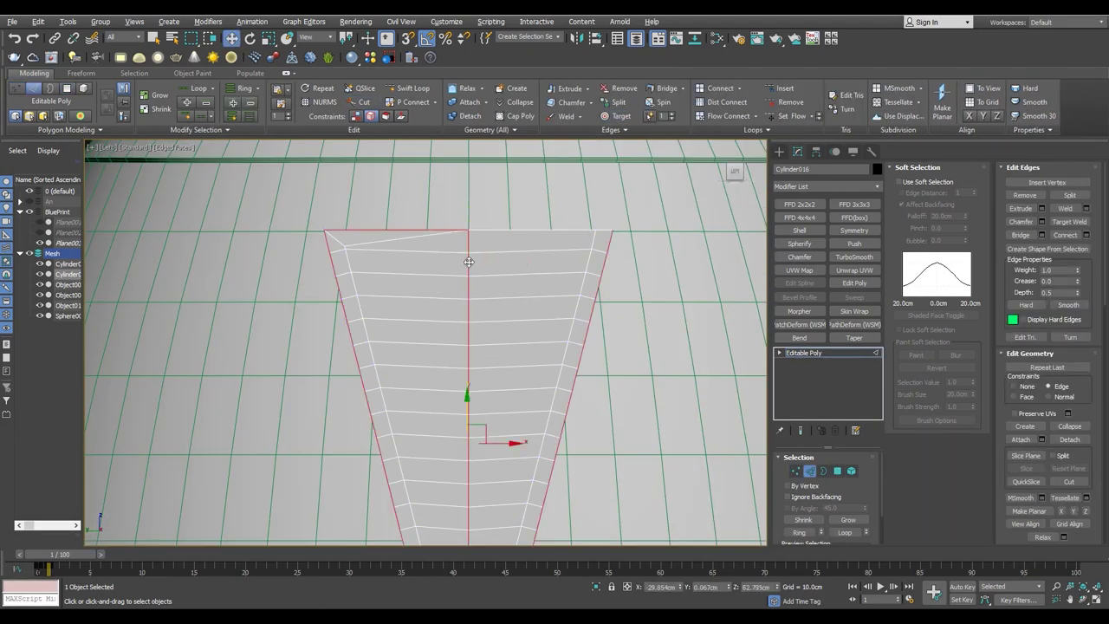
- Check the border edges and select a vertex on the strip's bottom curve
scroll(448, 495, "down", 4)
scroll(448, 495, "up", 5)
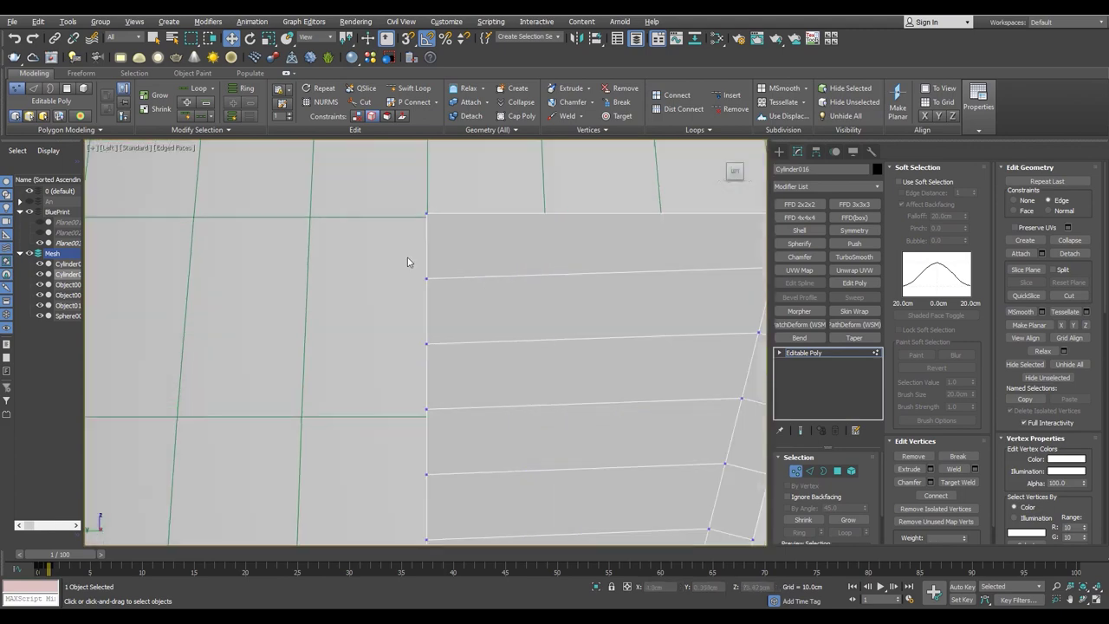
scroll(391, 217, "down", 3)
scroll(403, 302, "down", 2)
scroll(411, 497, "up", 4)
key("2")
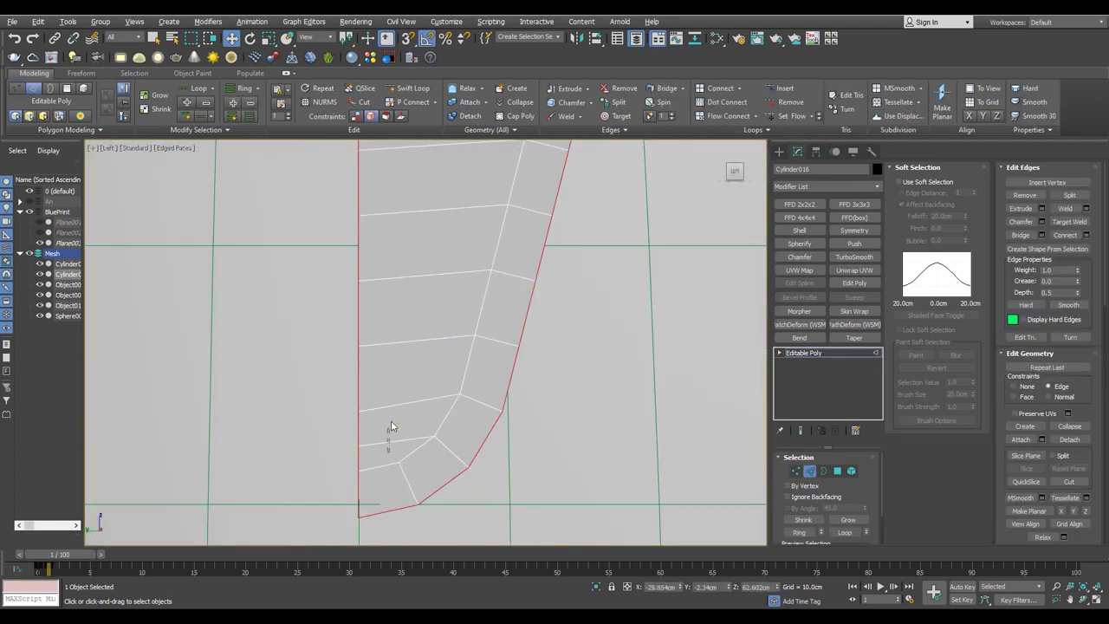
scroll(394, 415, "down", 4)
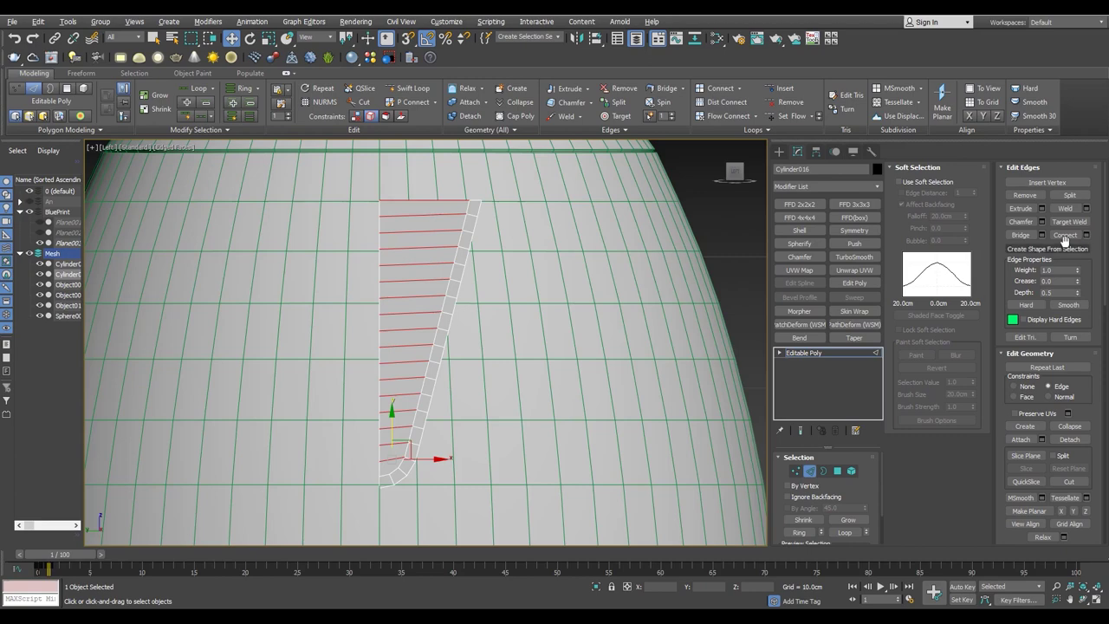
scroll(392, 468, "up", 4)
key("1")
left_click(383, 475)
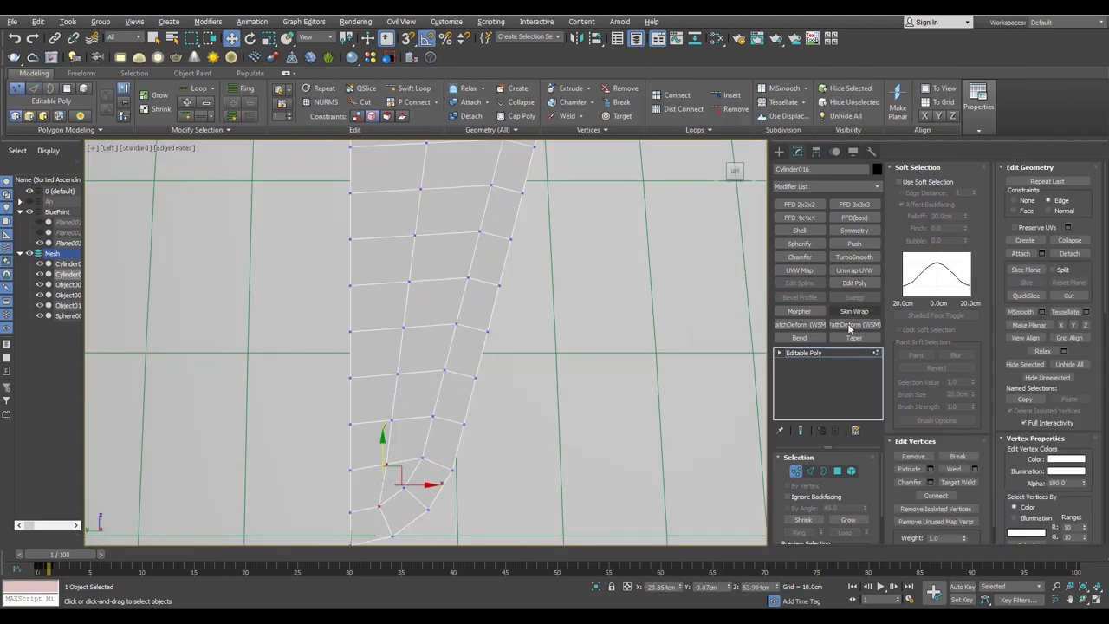
scroll(396, 466, "up", 1)
scroll(439, 451, "down", 2)
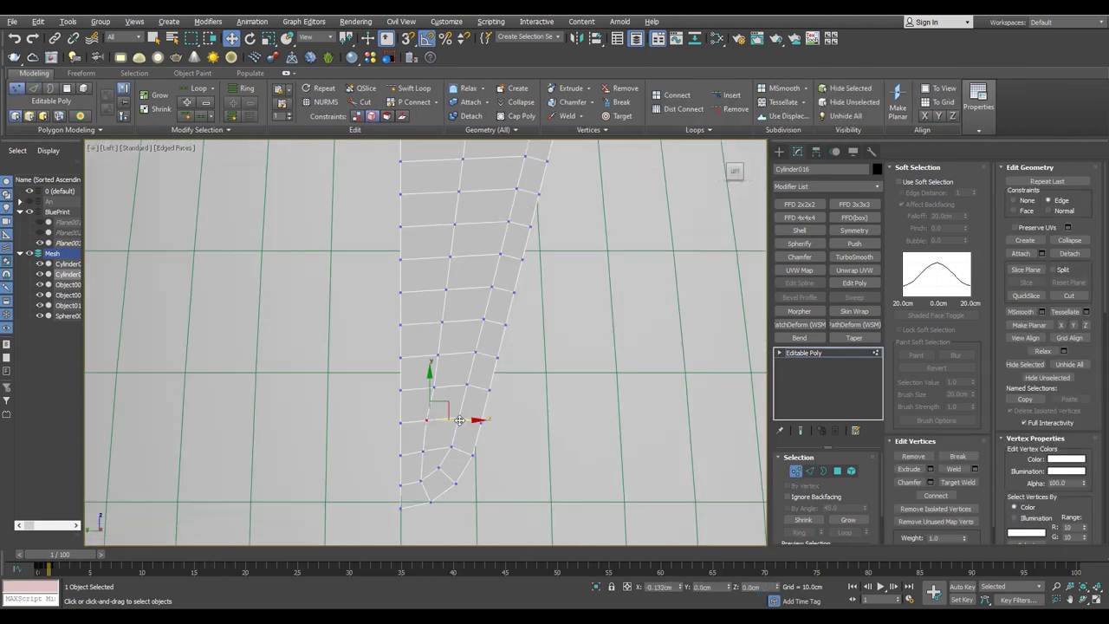
scroll(460, 422, "down", 4)
- Exit sub-object editing and orbit the Perspective view to check the spout
key("2")
scroll(397, 295, "up", 5)
key("2")
scroll(346, 451, "down", 3)
scroll(346, 450, "up", 3)
key("p")
middle_click_drag(347, 451, 457, 418, "alt")
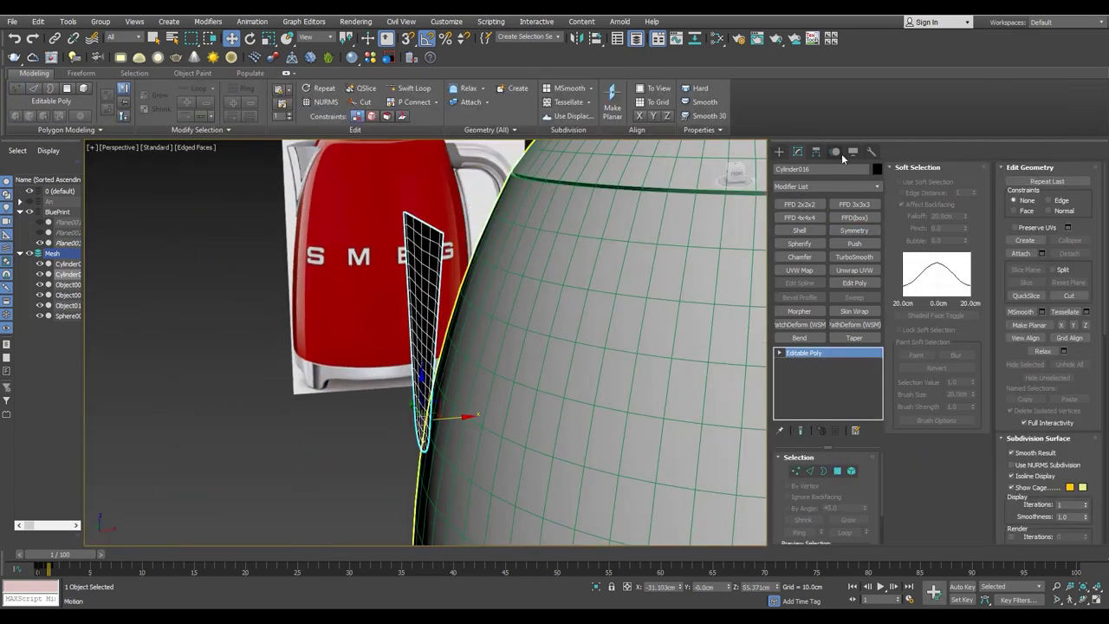
- Select the Cylinder012 body mesh and grow its face selection around the badge
left_click(815, 153)
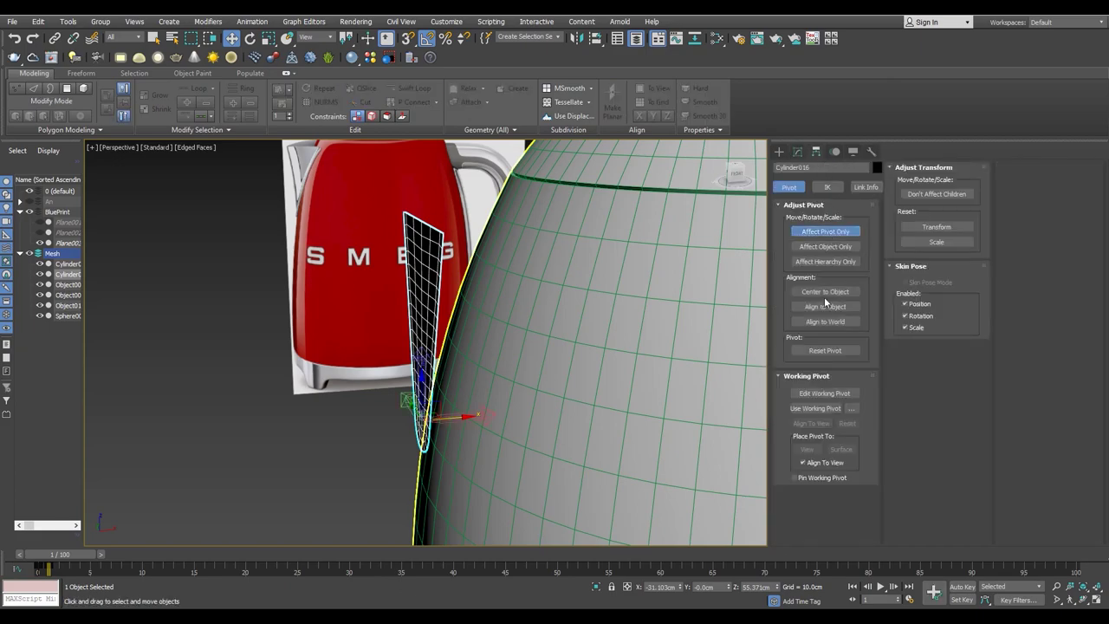
key("alt+w")
key("alt+w")
left_click(471, 372)
left_click(797, 152)
scroll(470, 371, "down", 3)
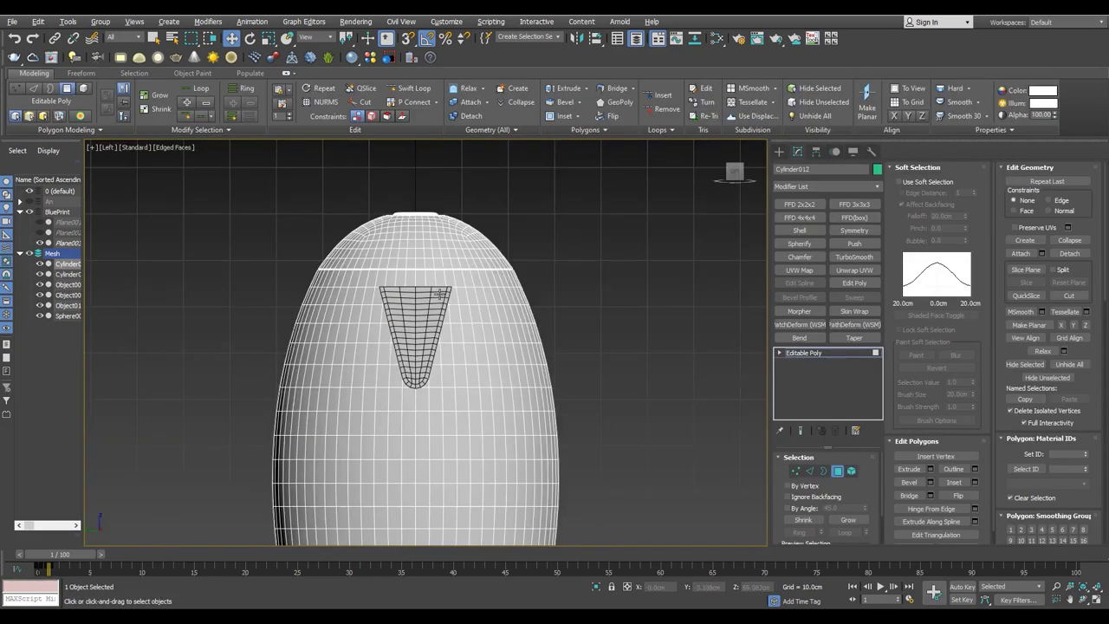
scroll(732, 368, "up", 3)
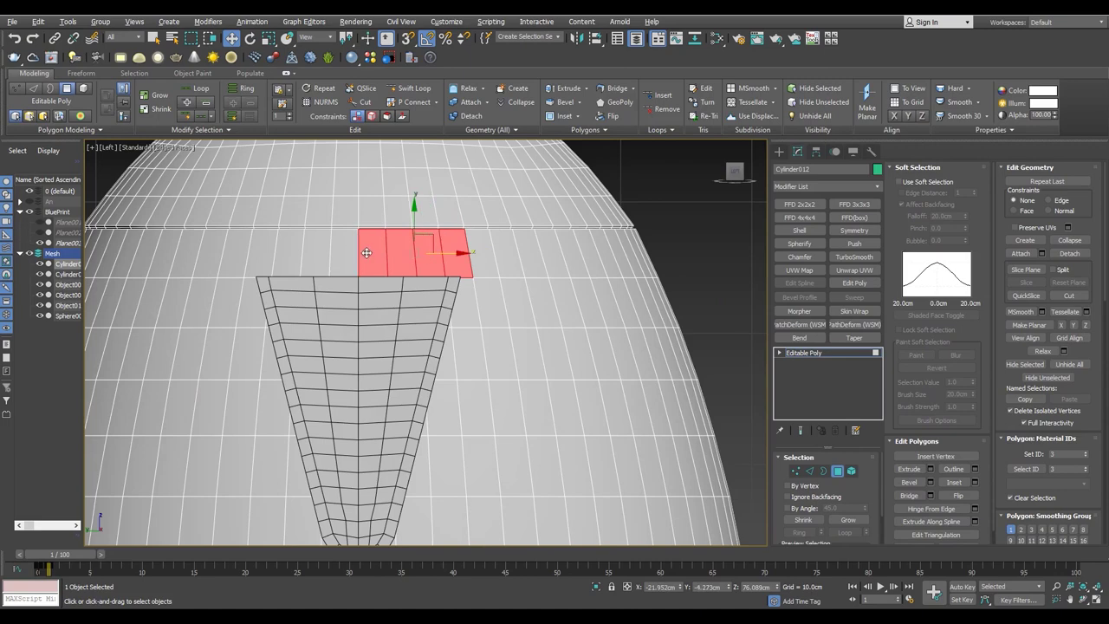
left_click(469, 353, "ctrl")
scroll(469, 338, "down", 2)
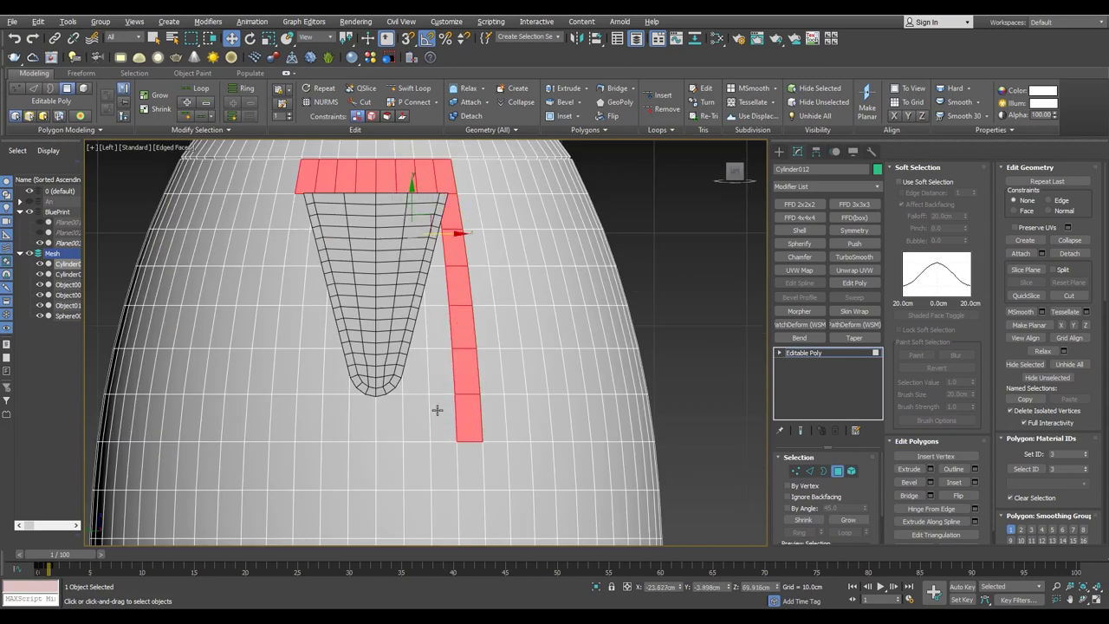
key("F3")
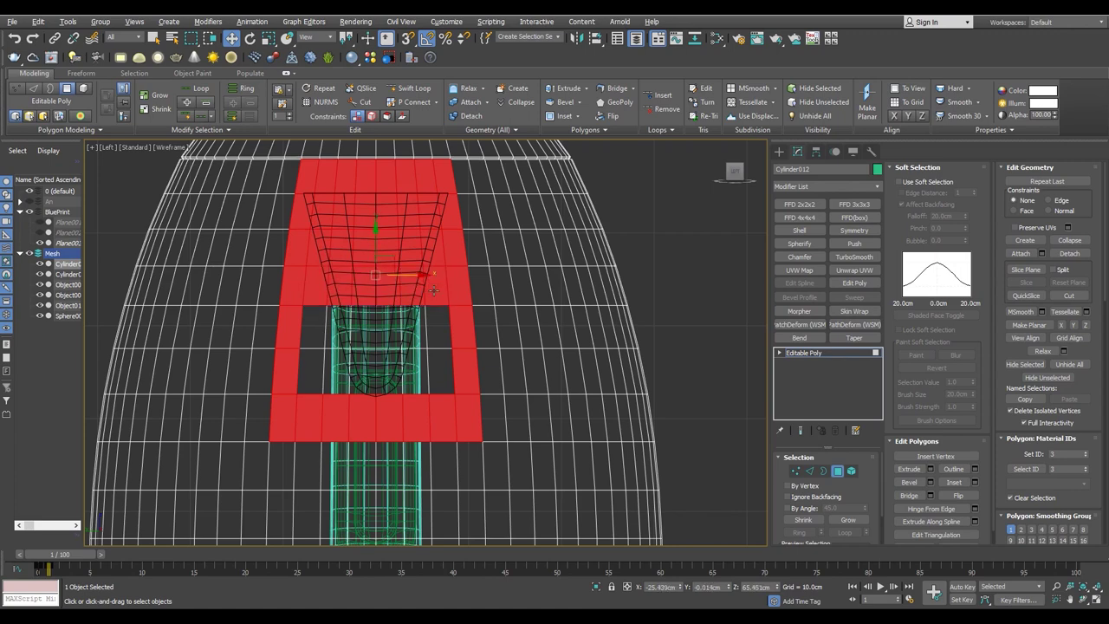
key("F3")
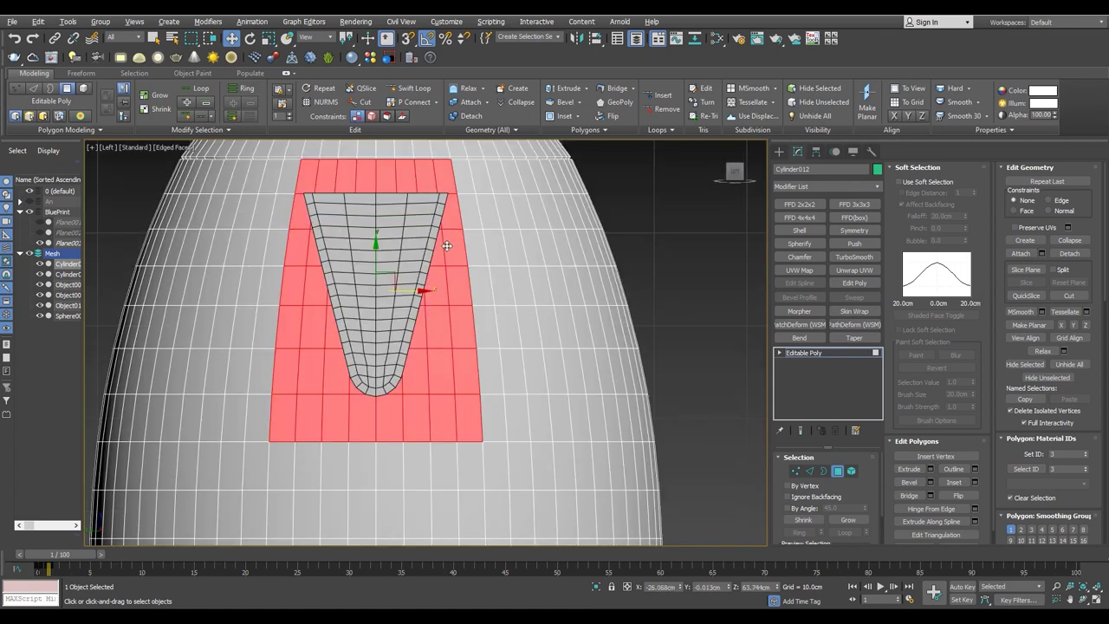
- Detach the selected faces as a new plane and isolate it with the badge cone
left_click(592, 317)
key("alt+q")
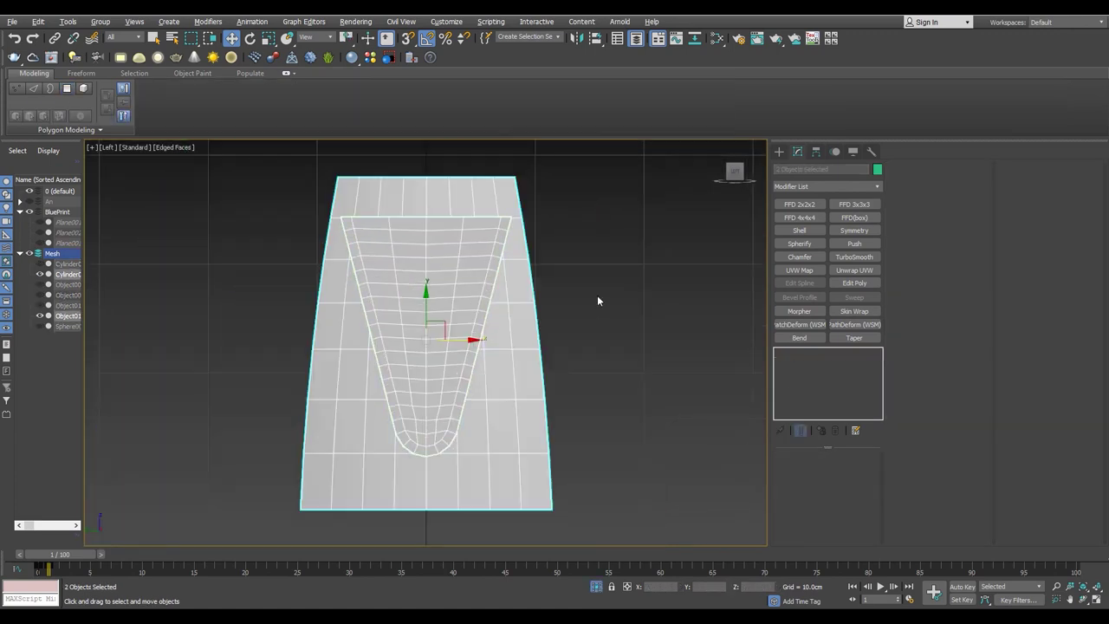
left_click(533, 368)
key("p")
left_click(816, 151)
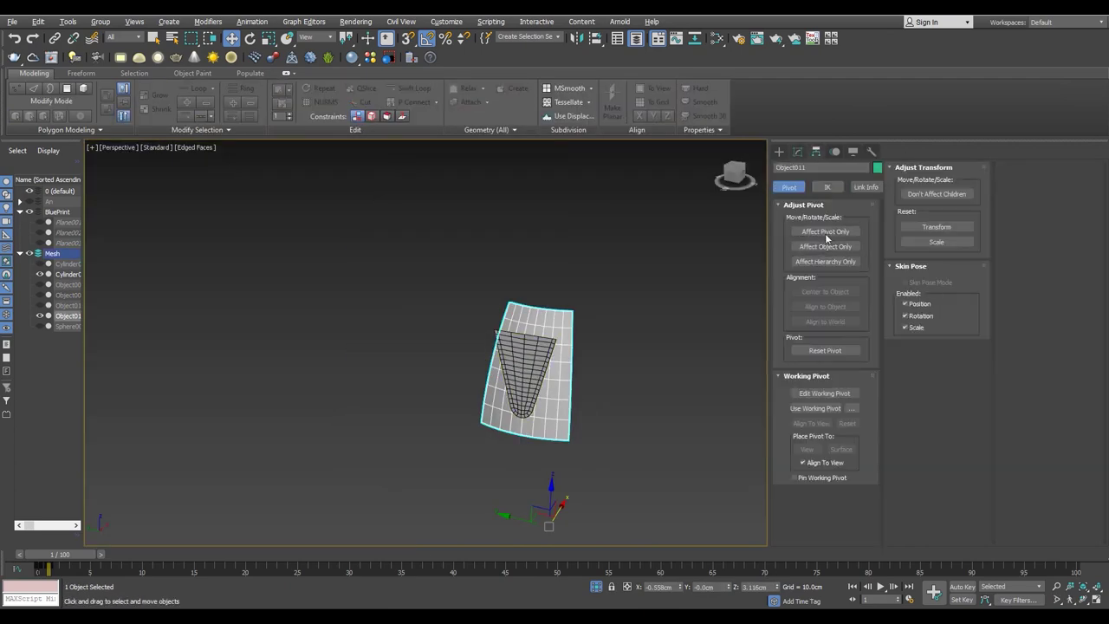
- Clone the detached plane to the left as Object012 and add a Morpher to Object011
left_click_drag(496, 370, 289, 374, "shift")
left_click(490, 405)
middle_click_drag(490, 405, 563, 390, "alt")
left_click(798, 152)
left_click(799, 311)
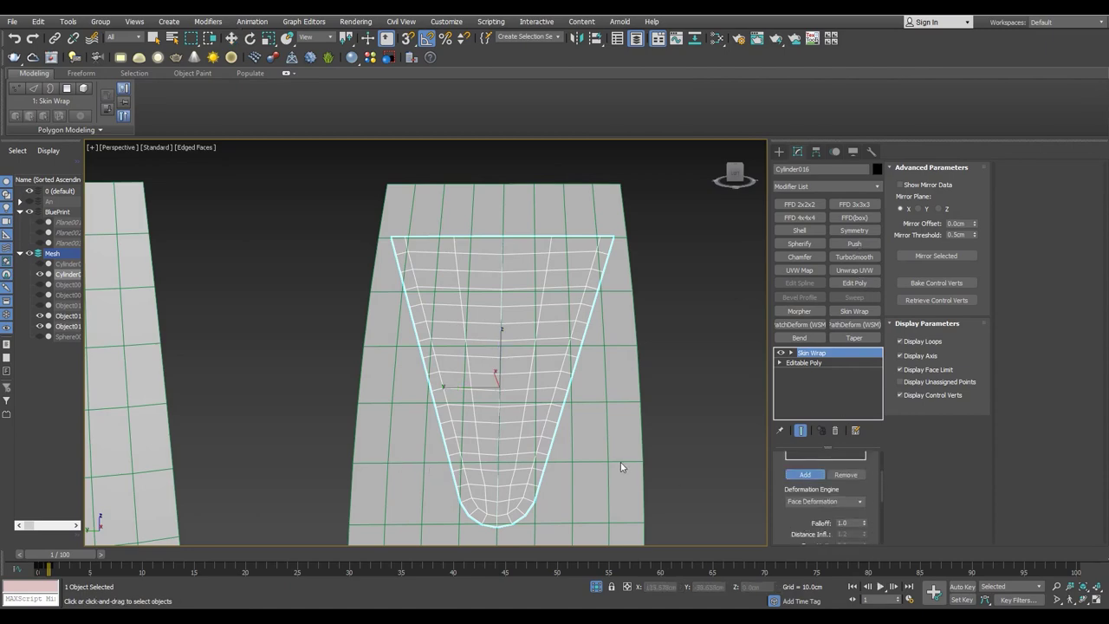
- Raise Object011's Object012 morph channel to 100
mouse_move(557, 448)
middle_mouse_down("alt")
mouse_move(537, 407)
mouse_move(476, 396)
middle_mouse_up("alt")
scroll(533, 399, "down", 3)
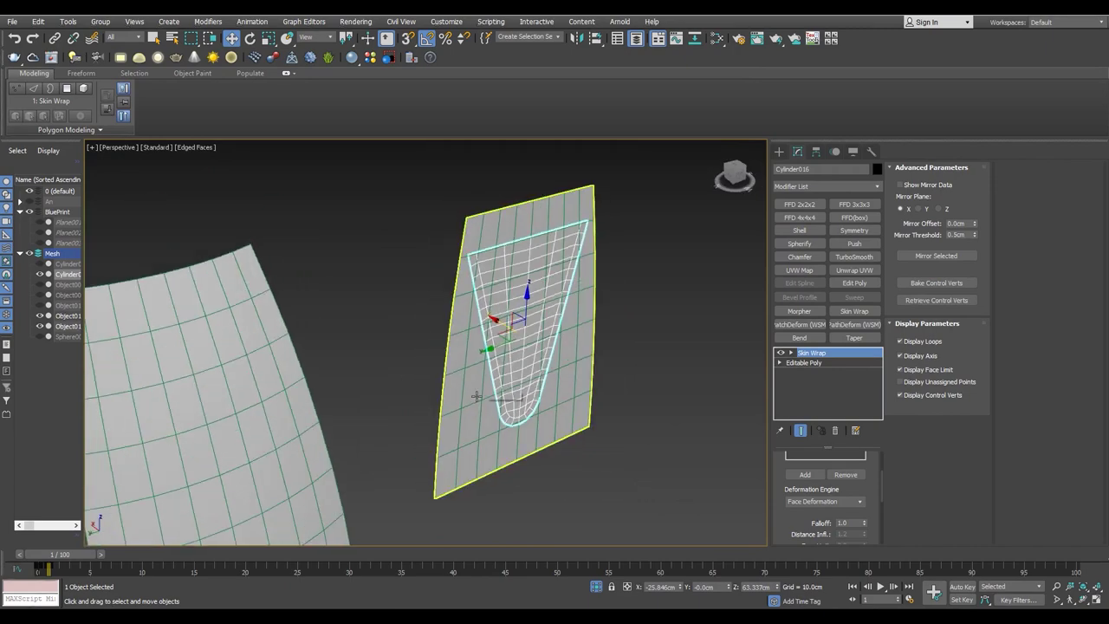
left_click(476, 396)
left_click_drag(978, 217, 978, 173)
mouse_move(520, 329)
middle_mouse_down("alt")
mouse_move(552, 257)
mouse_move(585, 331)
middle_mouse_up("alt")
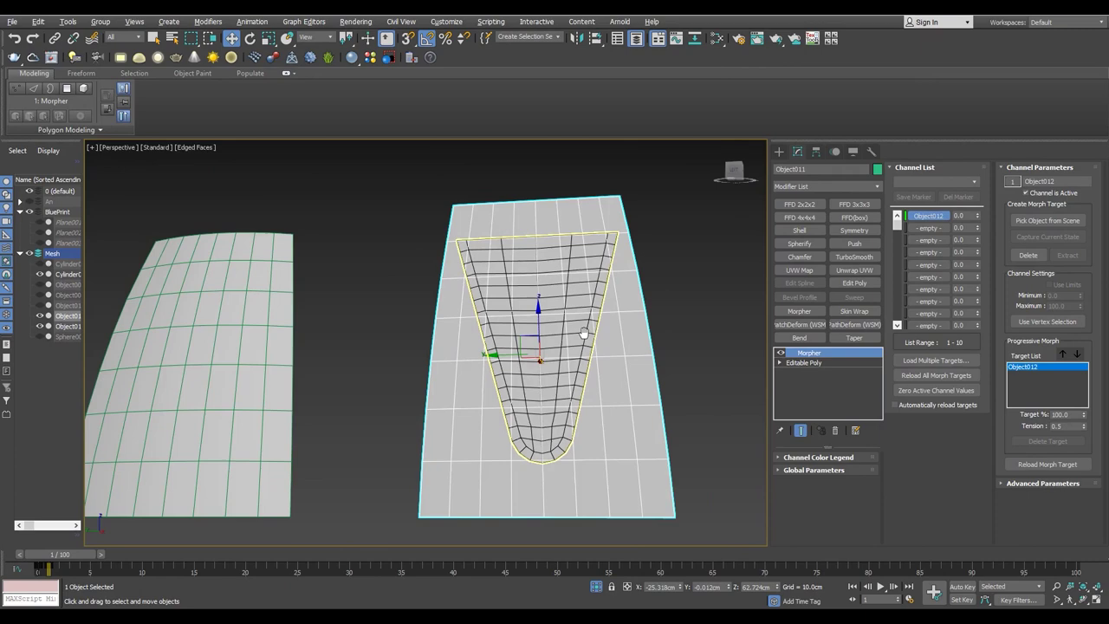
- Try TurboSmooth on the badge cone Cylinder016, then replace it with Skin Wrap
left_click(585, 332)
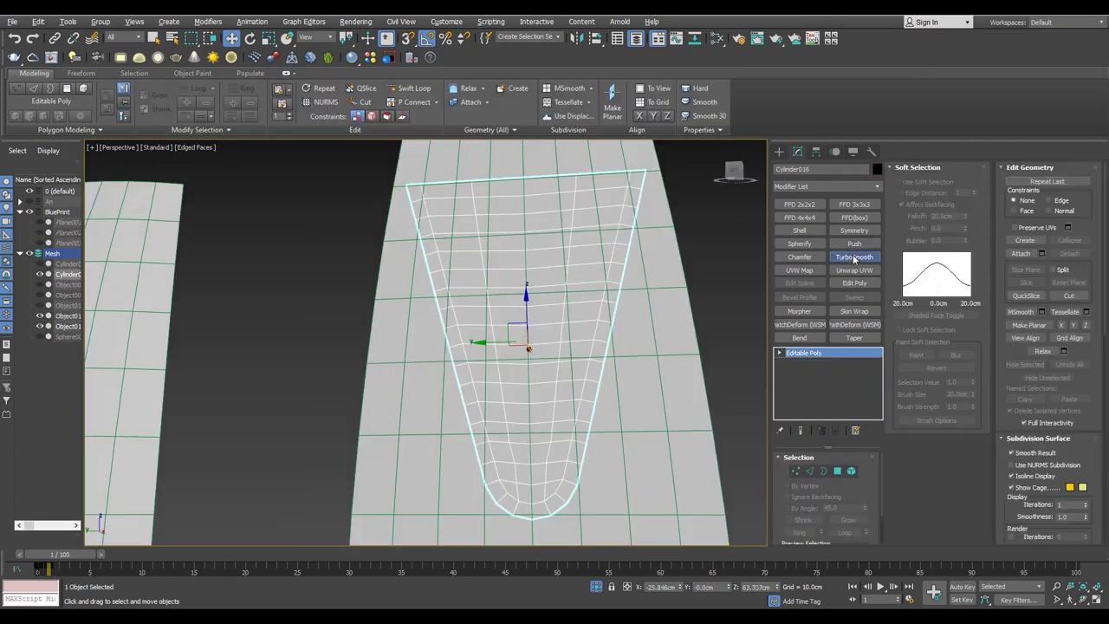
left_click(854, 256)
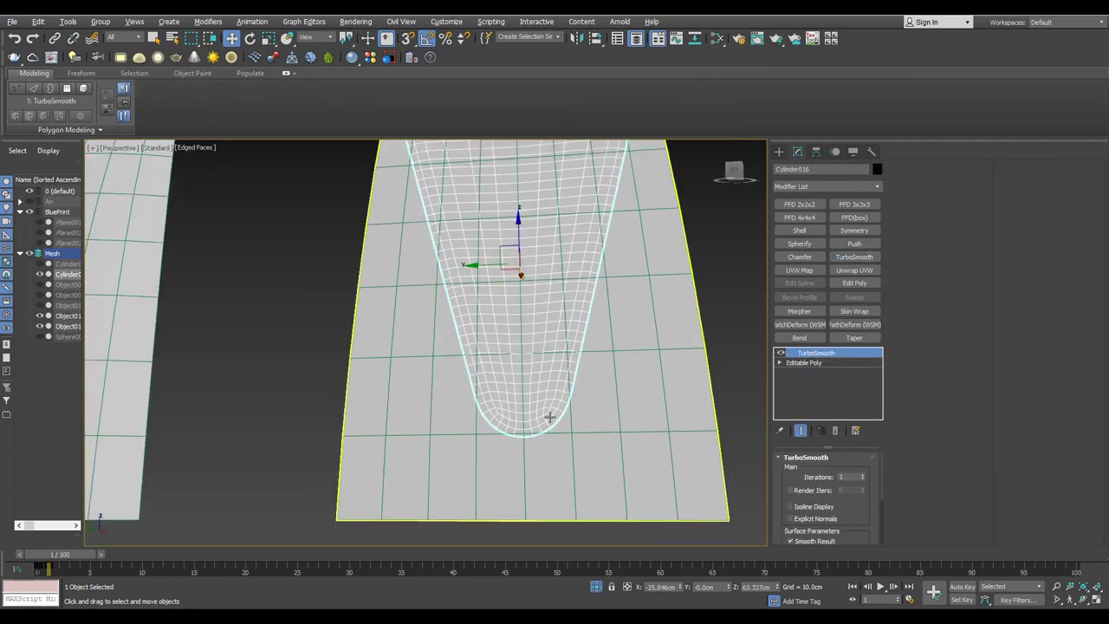
key("alt+w")
key("alt+w")
scroll(416, 459, "down", 3)
scroll(404, 421, "down", 2)
left_click(835, 430)
left_click(854, 312)
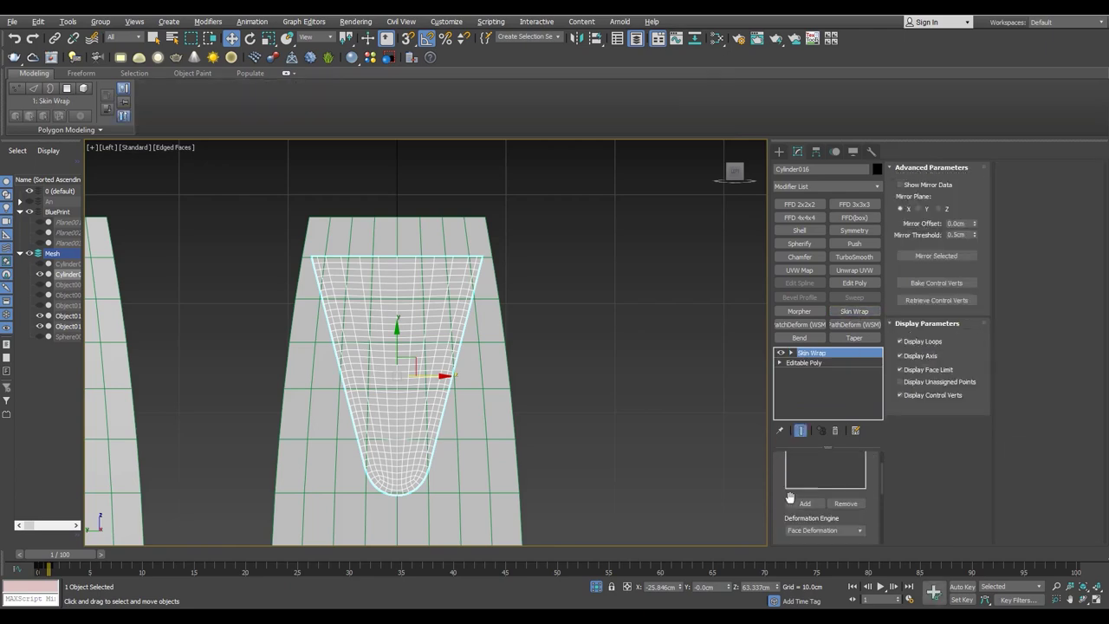
- Reselect Object011 and set its Object012 morph channel to 100 again in Perspective
key("w")
left_click(507, 390)
key("p")
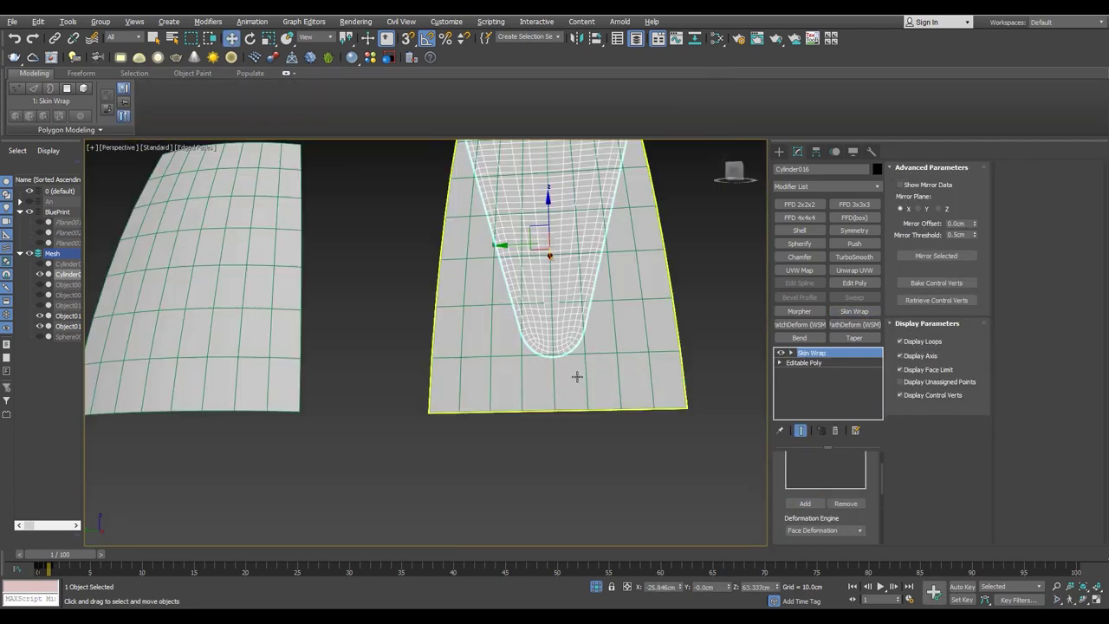
left_click(799, 311)
left_click_drag(976, 209, 977, 173)
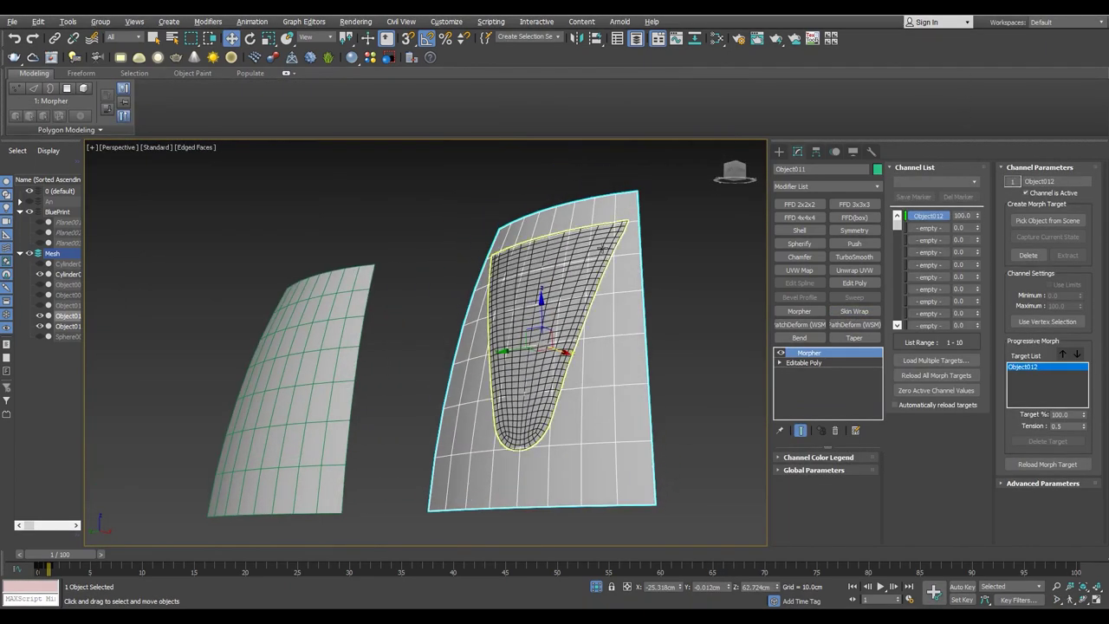
scroll(606, 277, "up", 5)
middle_click_drag(607, 277, 641, 259, "alt")
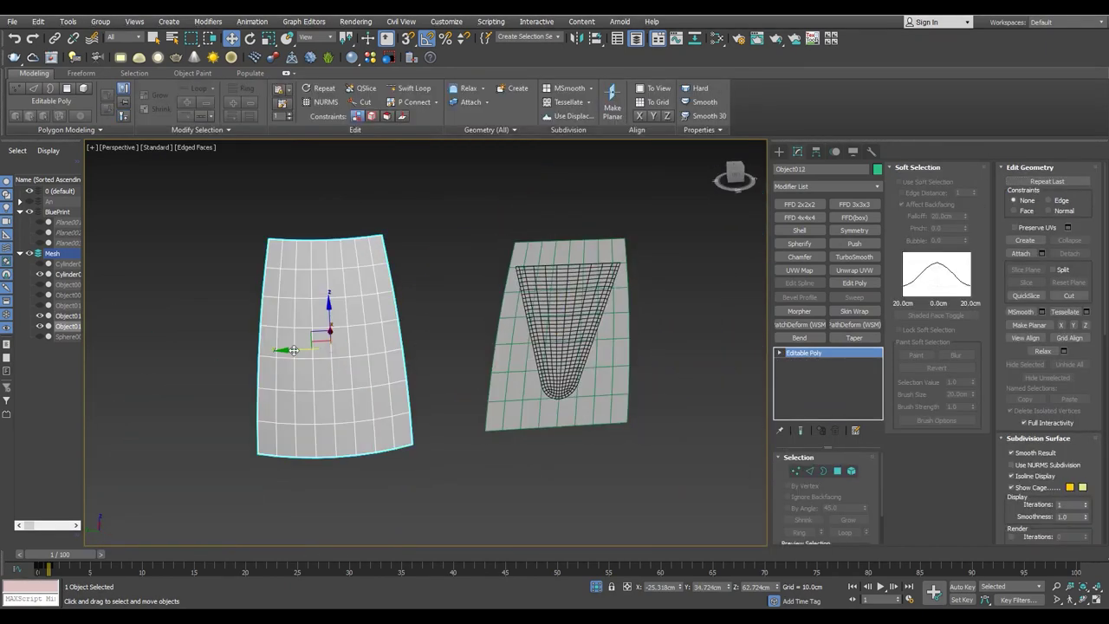
- Snap a copy of the bent plane onto the right-hand plane, checking it in the Left view
left_click_drag(294, 350, 550, 312, "shift")
key("l")
scroll(470, 434, "up", 3)
key("p")
- Inspect Cylinder016's vertices from the front, then select the left patch Object012
left_click(597, 253)
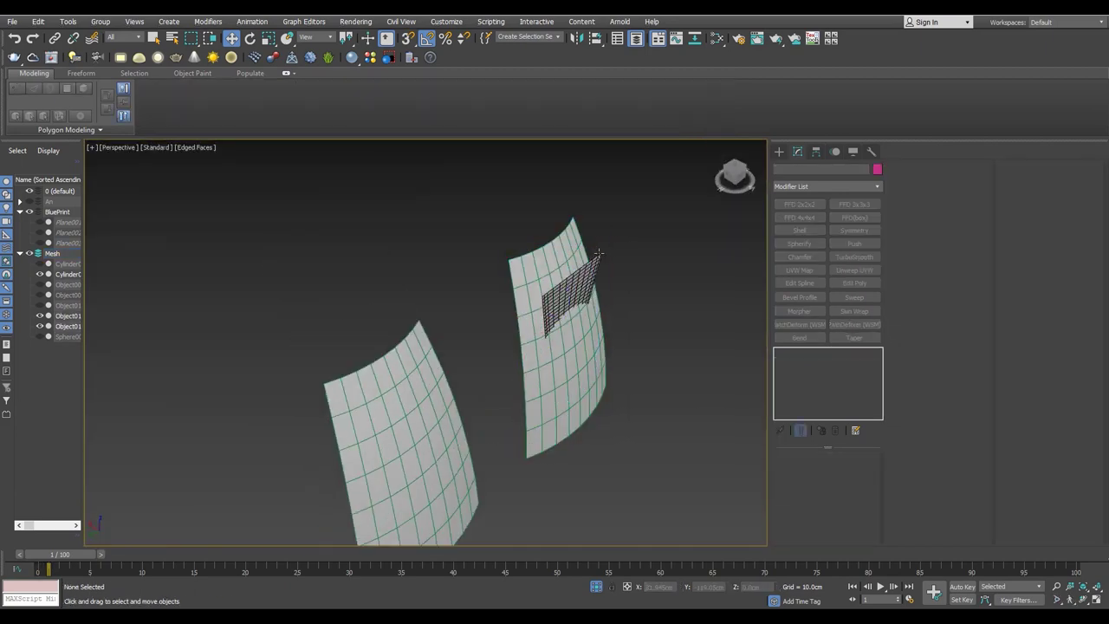
left_click(592, 357)
key("1")
middle_click_drag(578, 381, 458, 231, "alt")
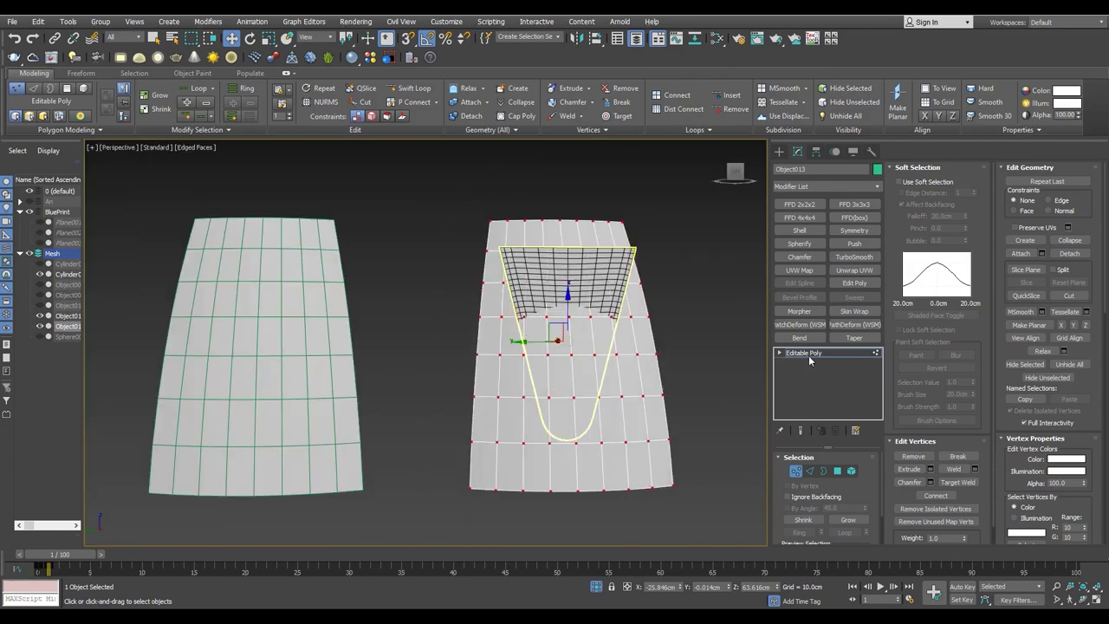
left_click(808, 356)
left_click(268, 346)
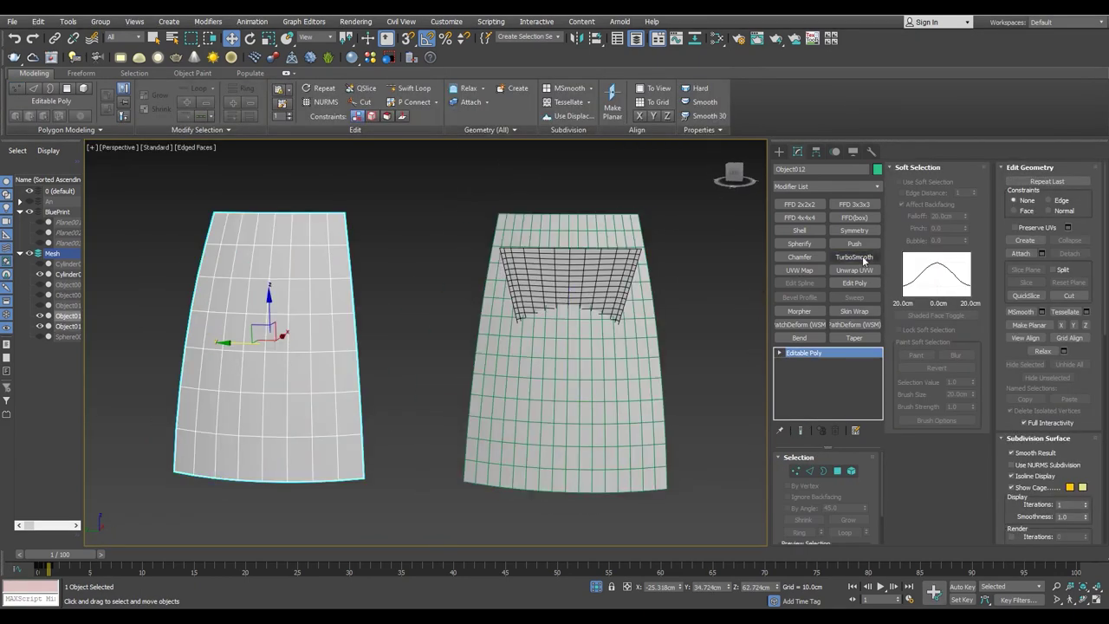
- Try a Morpher on Object013, undo it, and check the patch in wireframe
middle_click_drag(486, 347, 573, 308, "alt")
left_click(520, 295)
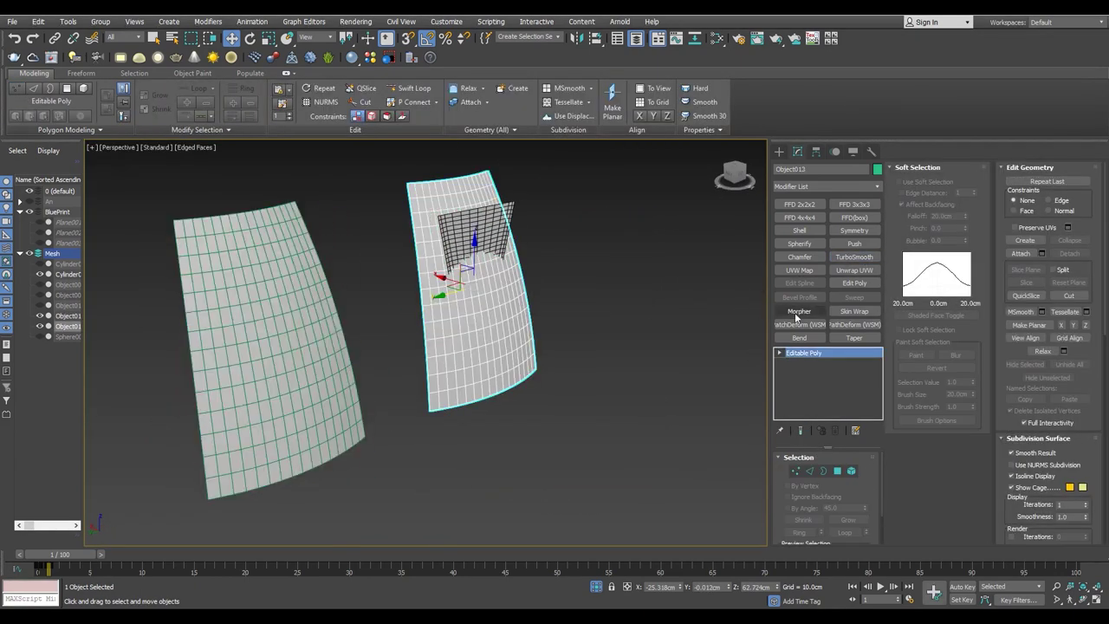
left_click(795, 312)
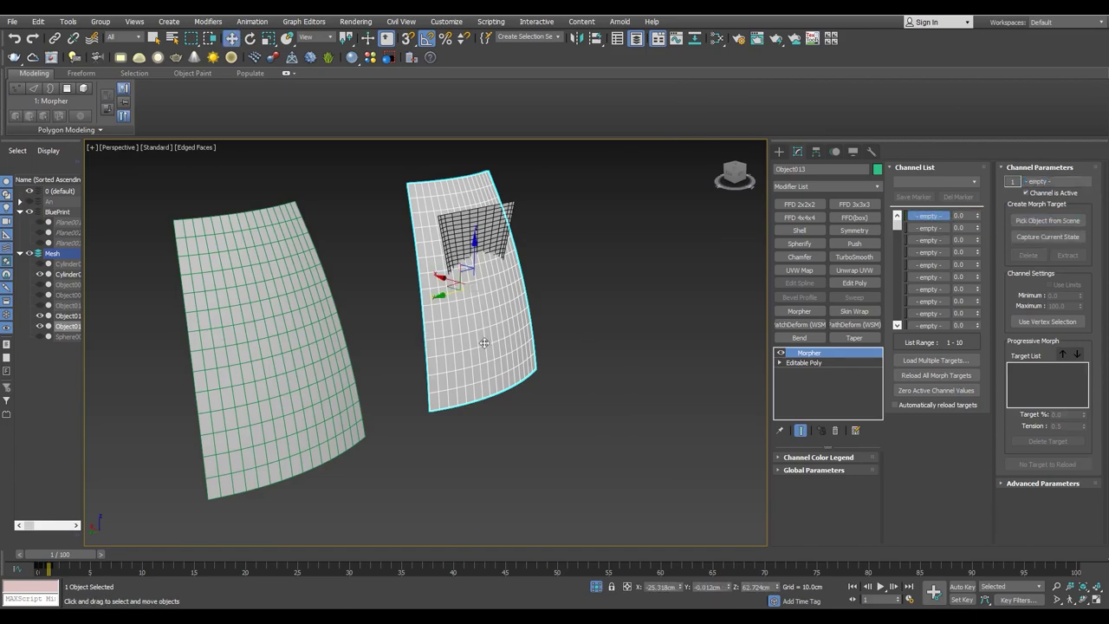
key("ctrl+z")
scroll(632, 249, "up", 5)
key("F3")
middle_click_drag(632, 249, 606, 286, "alt")
key("F3")
scroll(589, 329, "down", 3)
- Add a Morpher to Object013 targeting Object012, with the channel value reset to 0
left_click(571, 378)
mouse_move(589, 329)
middle_mouse_down("alt")
mouse_move(572, 379)
mouse_move(606, 382)
middle_mouse_up("alt")
left_click(632, 408)
left_click(819, 312)
right_click(943, 219)
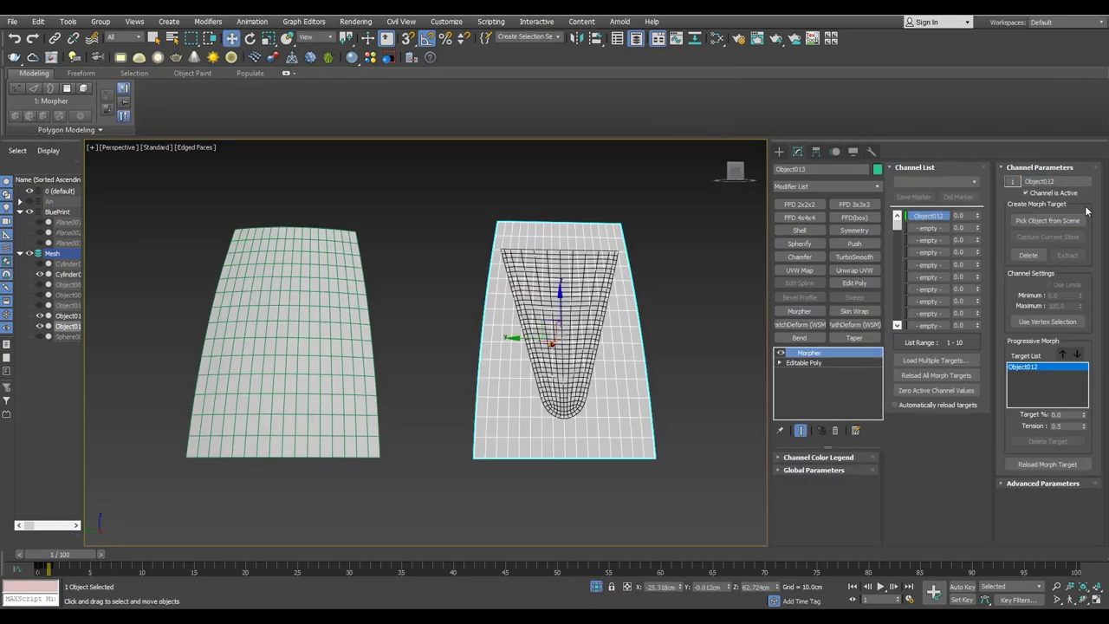
right_click(977, 215)
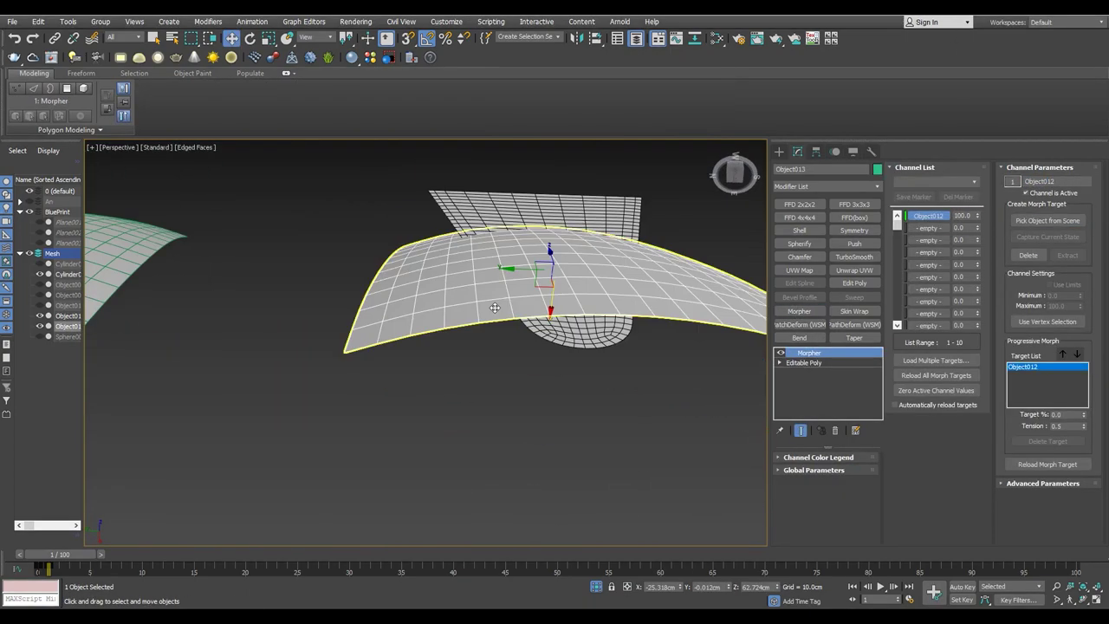
- Add a fresh Skin Wrap modifier to the badge cone Cylinder016
mouse_move(554, 346)
middle_mouse_down("alt")
mouse_move(517, 355)
mouse_move(624, 354)
middle_mouse_up("alt")
left_click(517, 355)
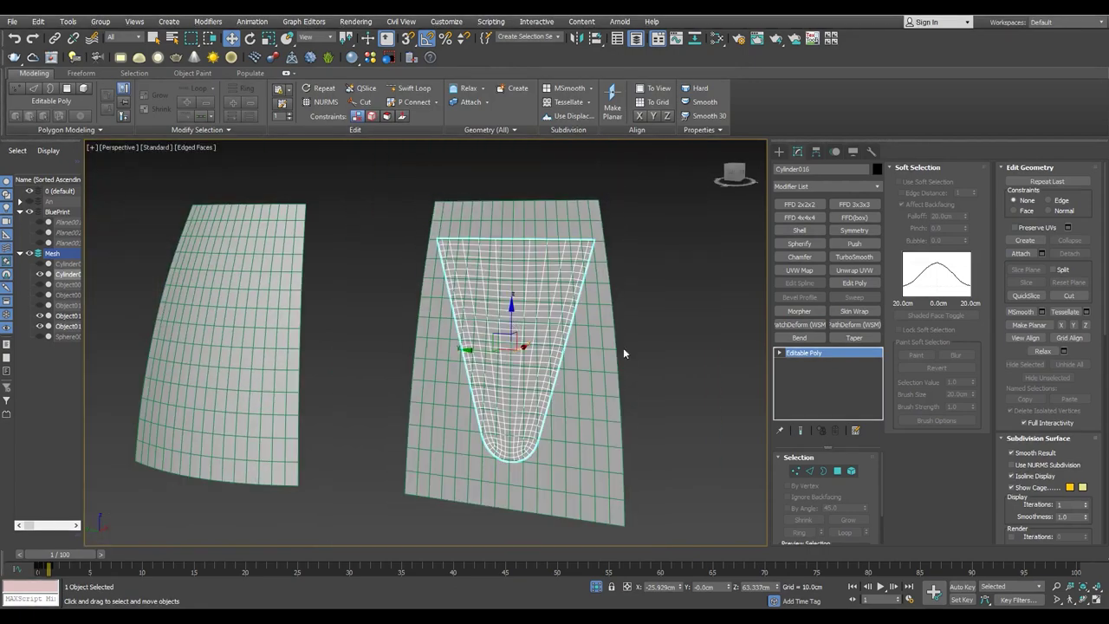
left_click(858, 312)
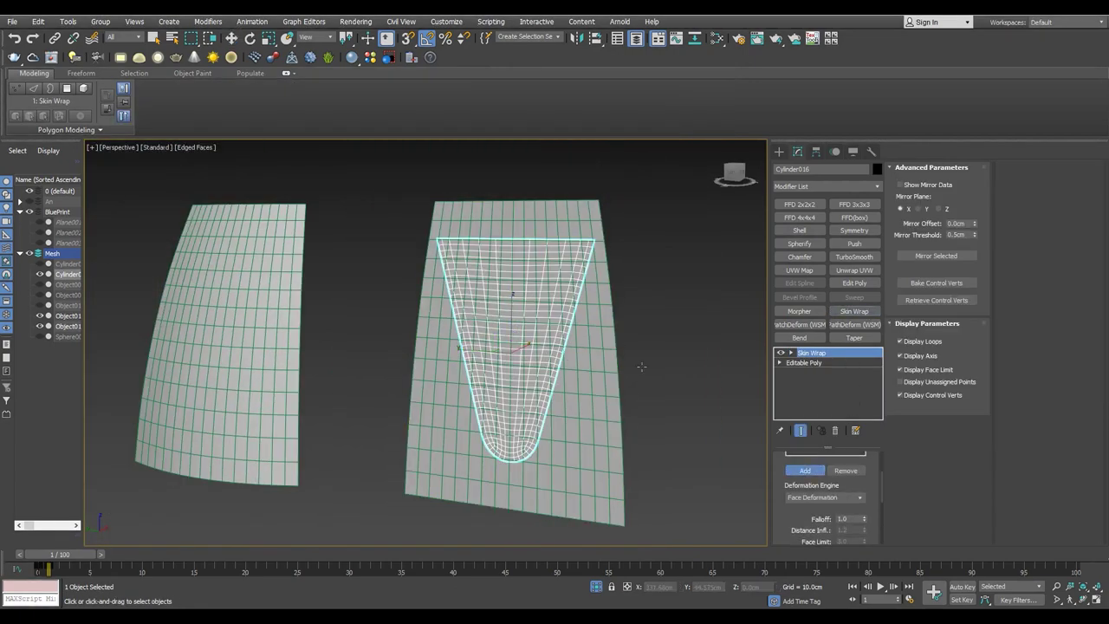
- Skin-wrap the badge cone Cylinder016 to Object013 and end isolation
left_click(585, 366)
mouse_move(584, 366)
middle_mouse_down("alt")
mouse_move(610, 249)
mouse_move(537, 346)
mouse_move(480, 345)
mouse_move(518, 225)
mouse_move(511, 289)
middle_mouse_up("alt")
left_click(511, 364)
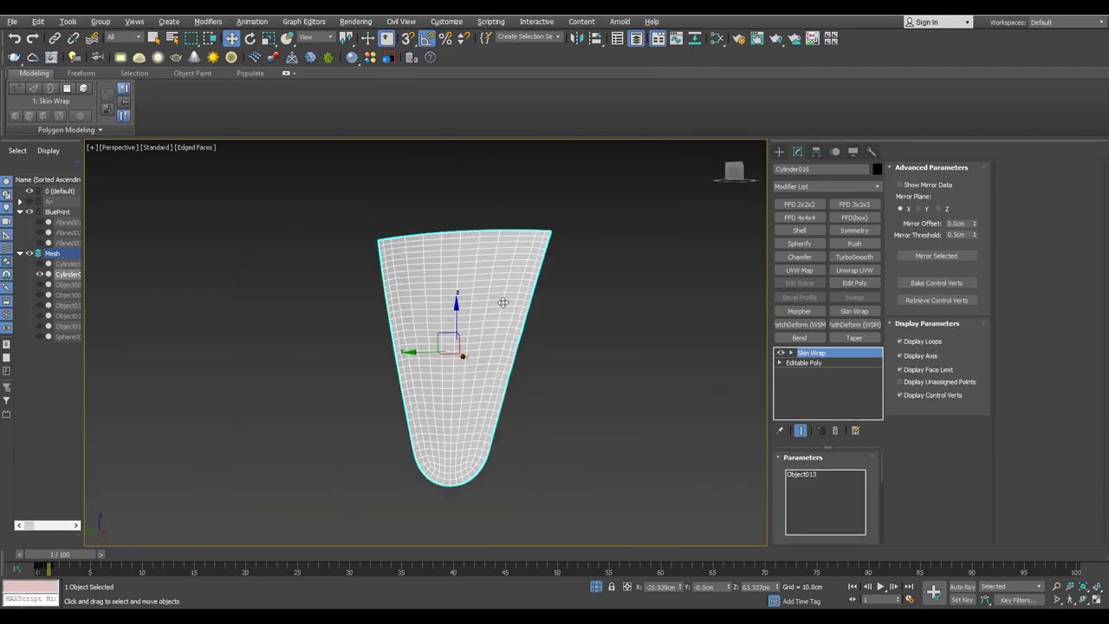
left_click(596, 586)
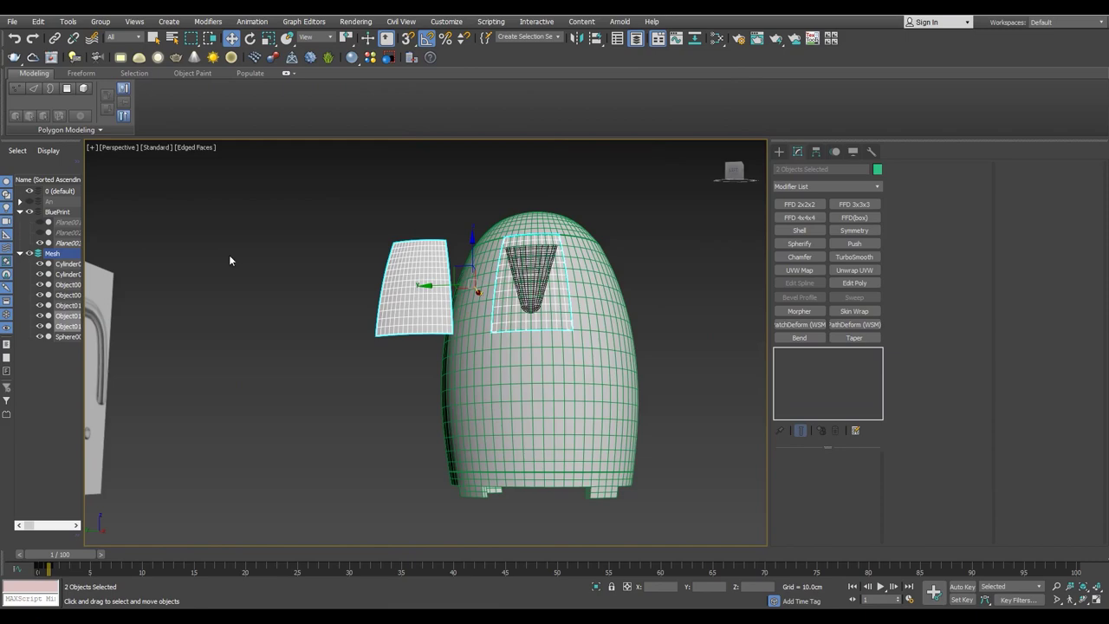
- Isolate Cylinder016 again and invert its polygon selection to the inner faces
key("z")
left_click(525, 390)
key("alt+q")
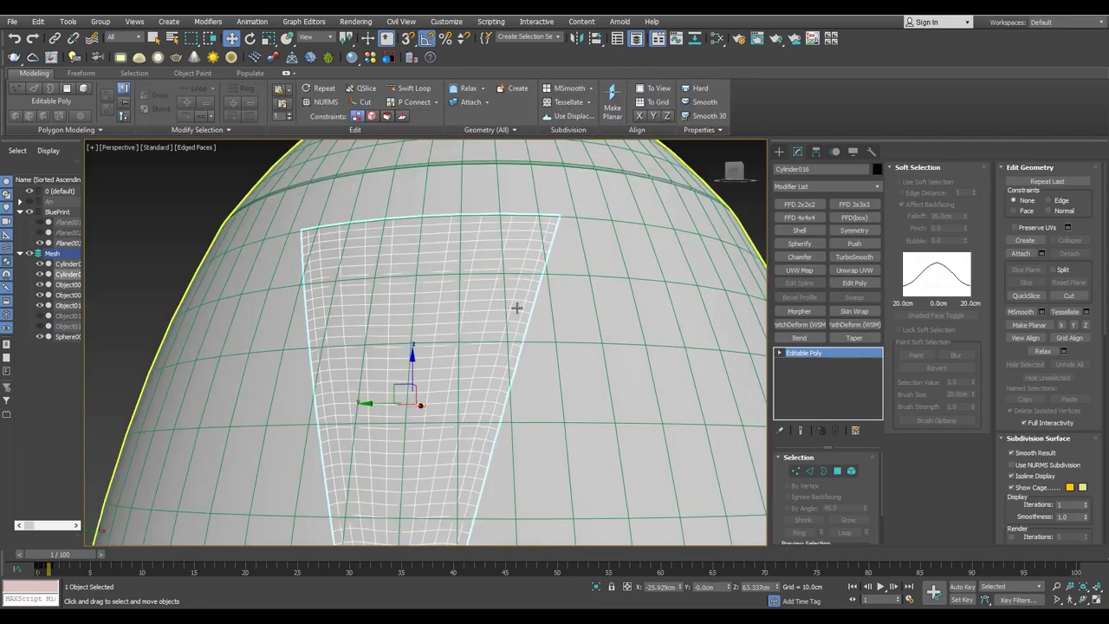
key("4")
scroll(440, 330, "down", 3)
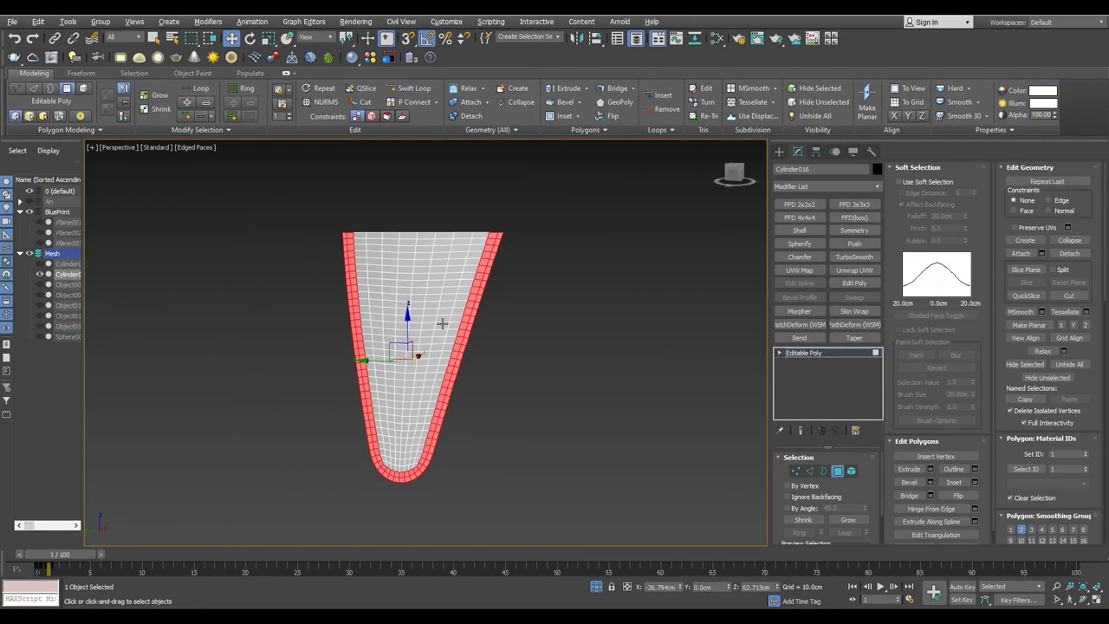
key("ctrl+i")
- Bring the hidden kettle objects back and maximize the front view
key("alt+w")
key("alt+q")
key("alt+w")
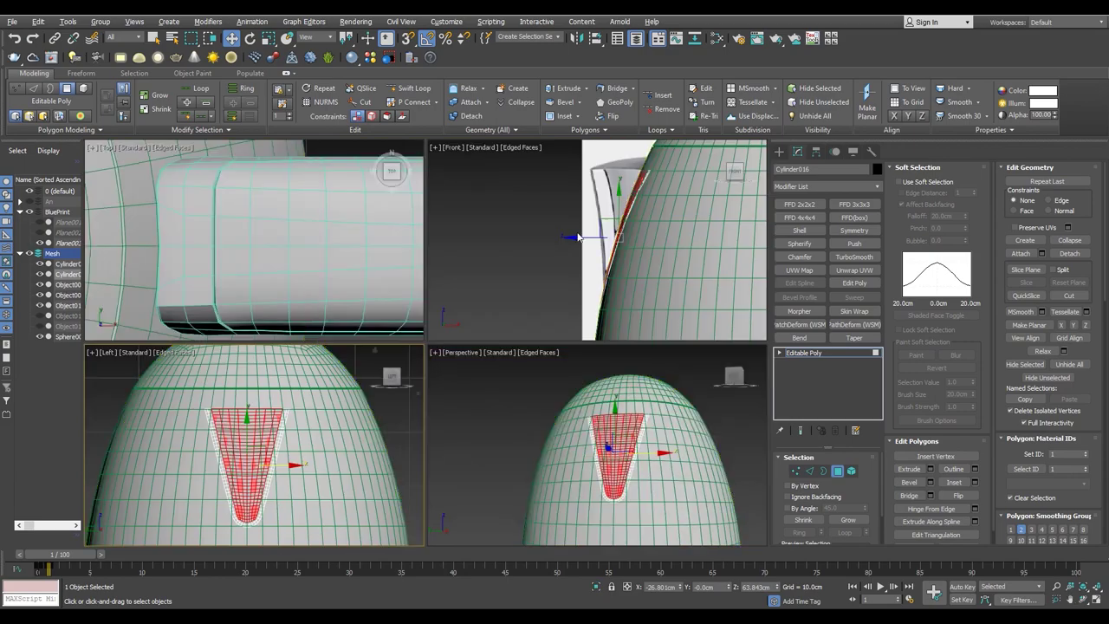
key("alt+w")
- Add an FFD 3x3x3 lattice to the badge piece and frame it in the front view
left_click(855, 203)
scroll(428, 322, "down", 3)
scroll(352, 286, "down", 2)
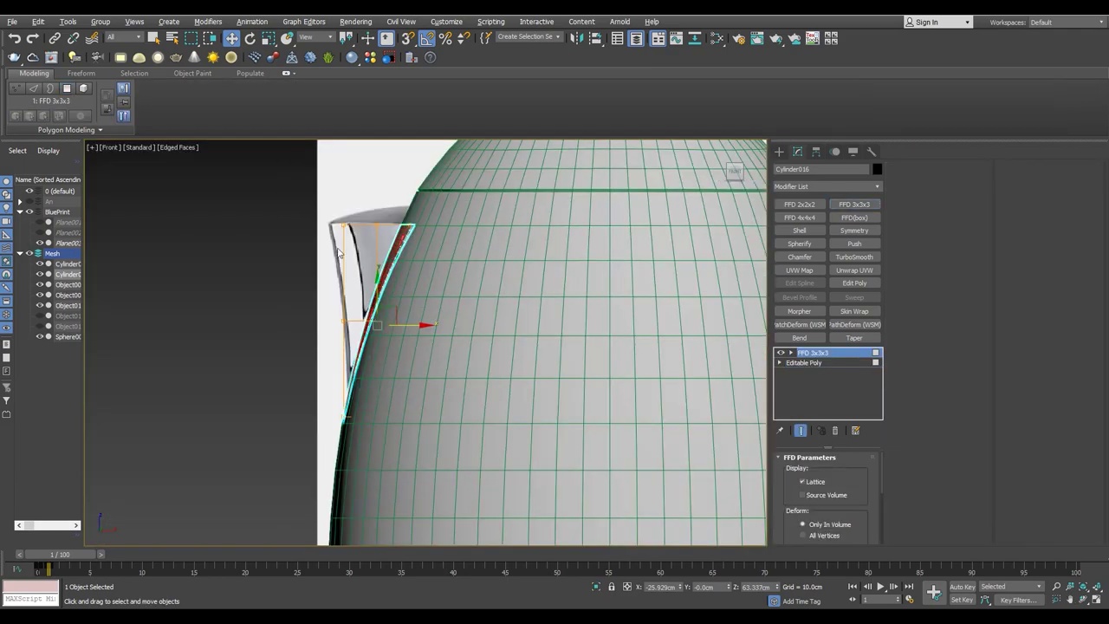
key("alt+w")
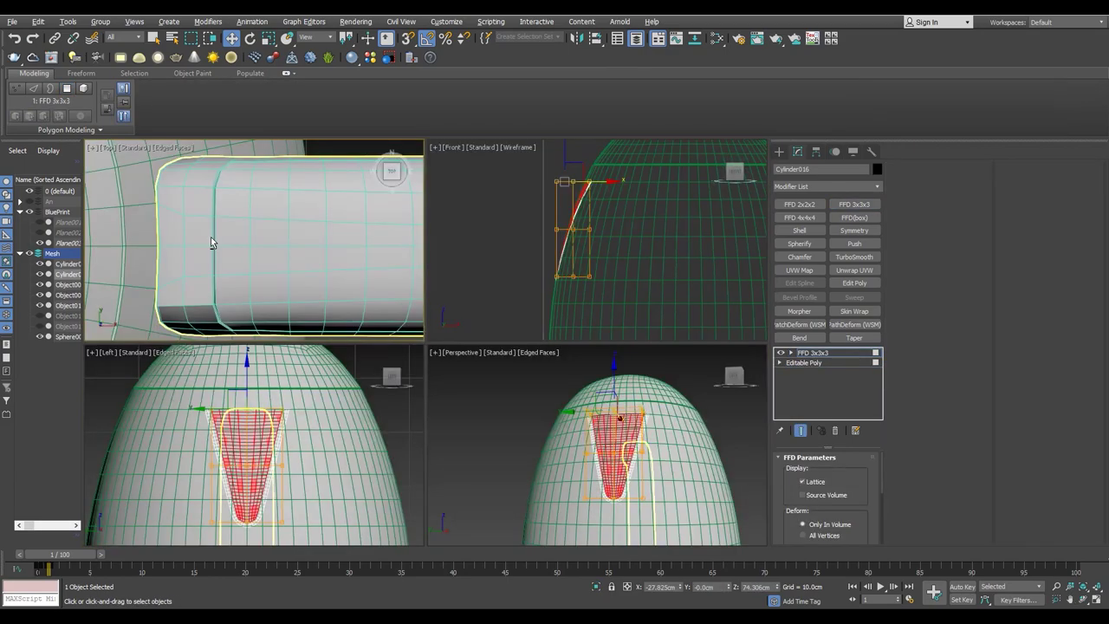
key("alt+w")
key("z")
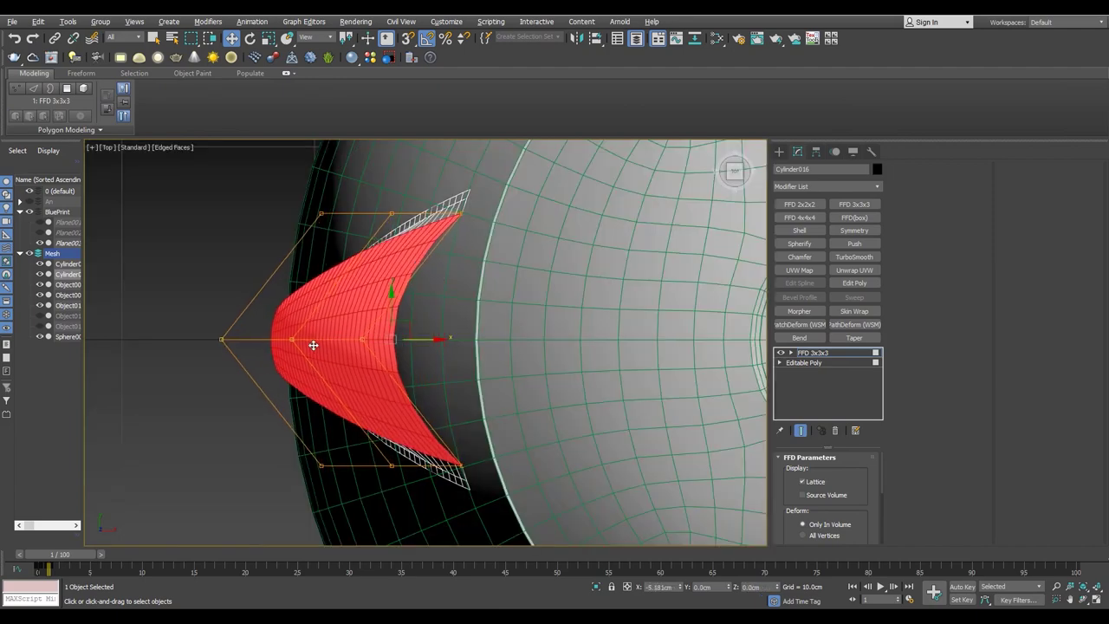
key("alt+w")
key("alt+w")
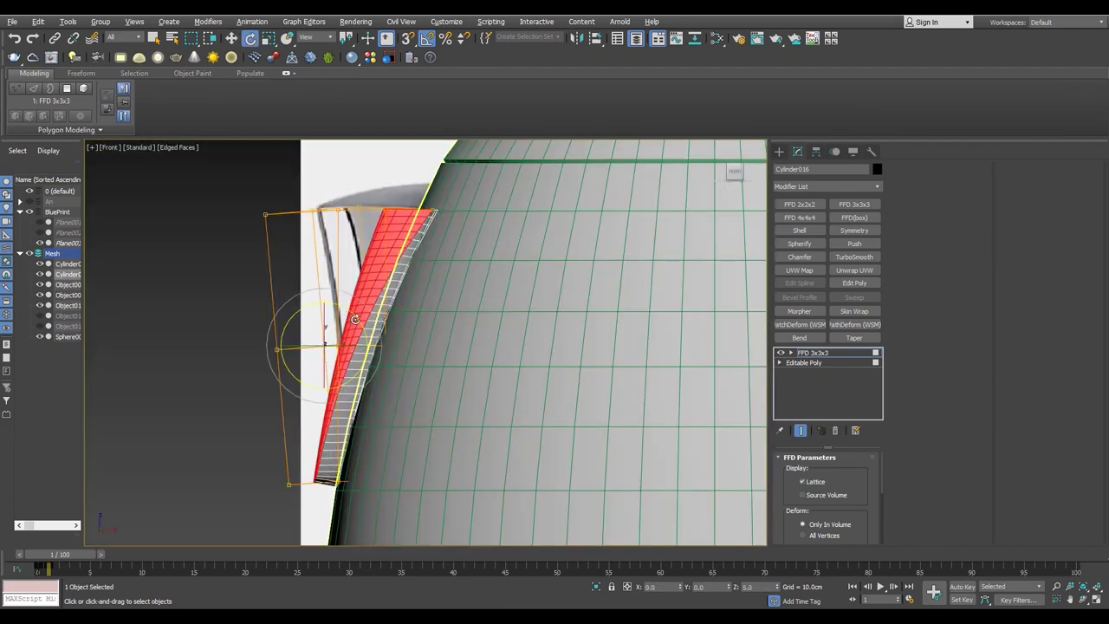
- Reshape the FFD control points to follow the kettle blueprint, then copy the piece as Cylinder017
key("r")
scroll(341, 319, "up", 2)
scroll(371, 217, "up", 2)
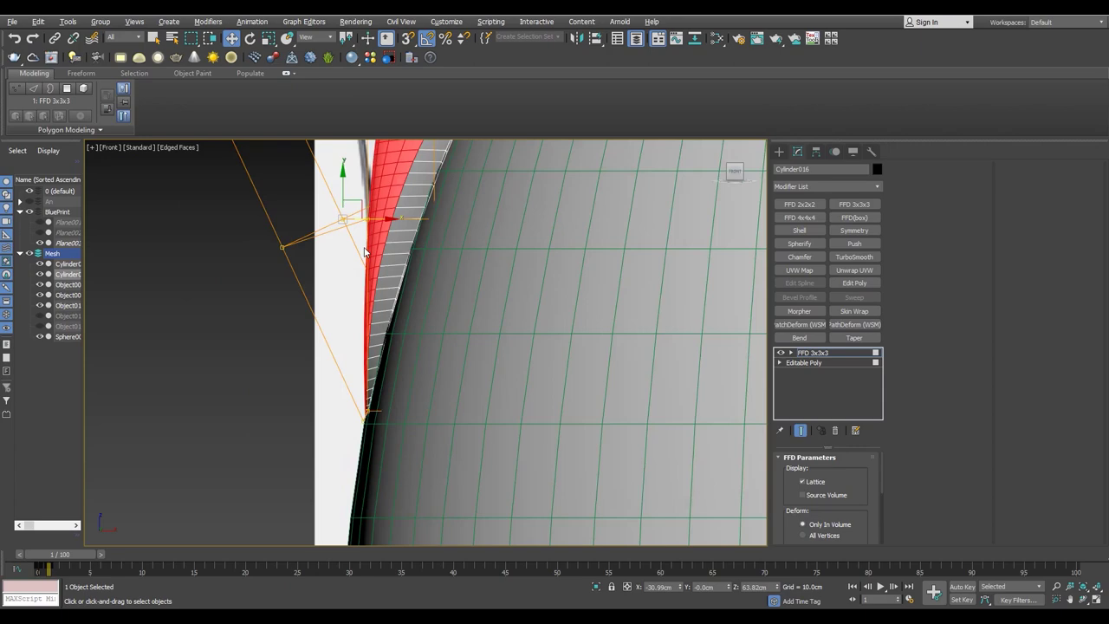
scroll(407, 209, "up", 1)
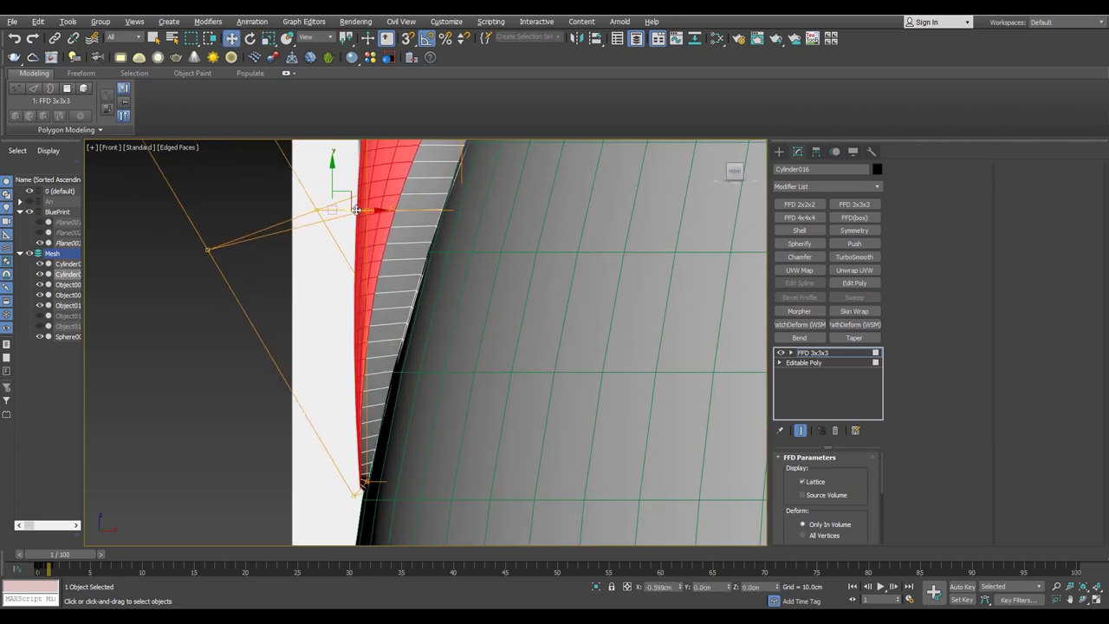
key("shift+z")
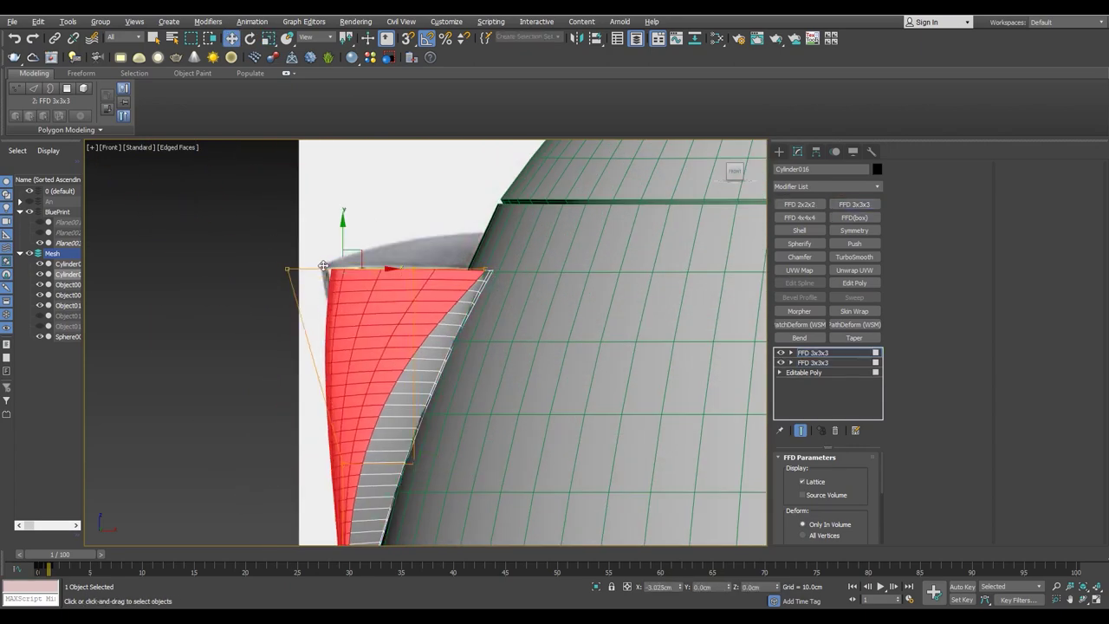
key("shift+z")
key("shift+z")
key("comma")
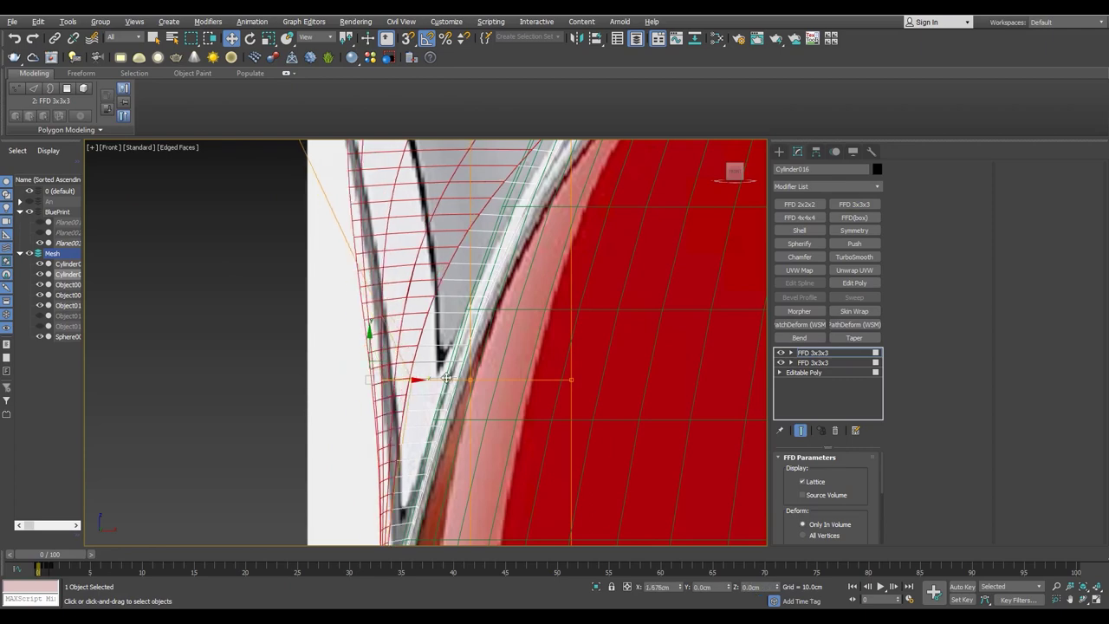
key("shift+z")
key("shift+z")
key("shift+z")
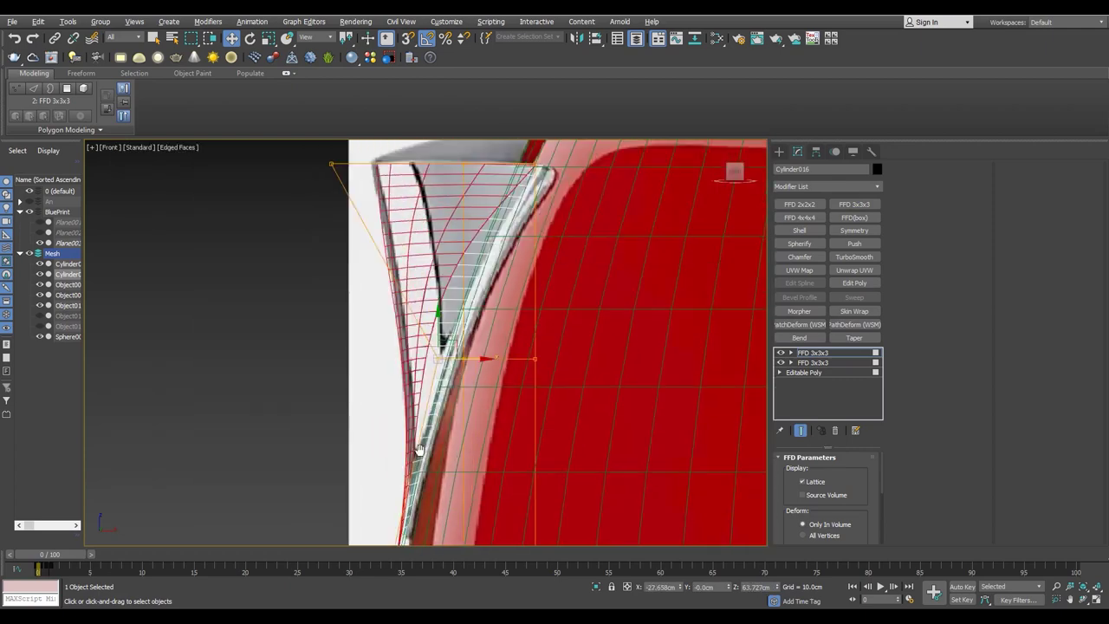
key("shift+z")
key("shift+z")
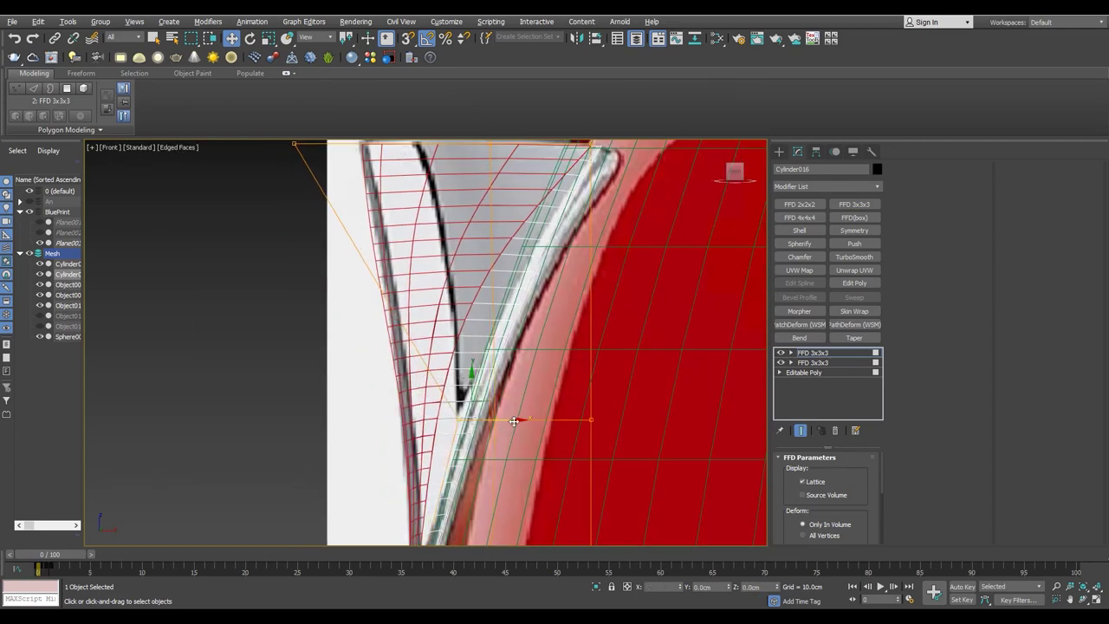
scroll(514, 426, "down", 2)
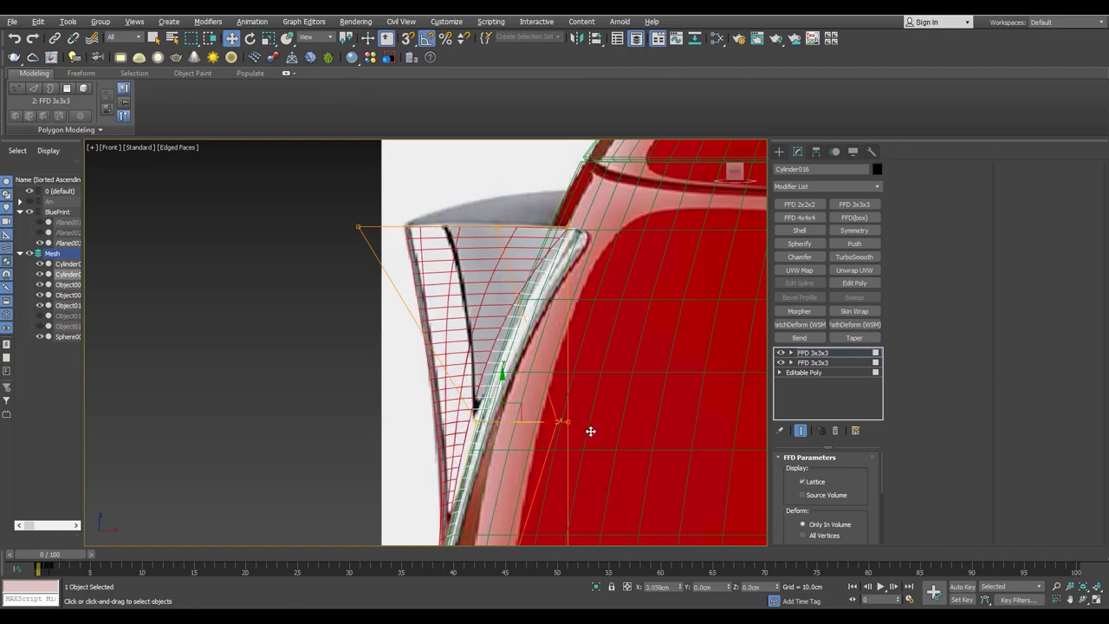
key("shift+z")
key("shift+z")
key("shift+z")
key("shift+z")
key("shift+z")
key("shift+z")
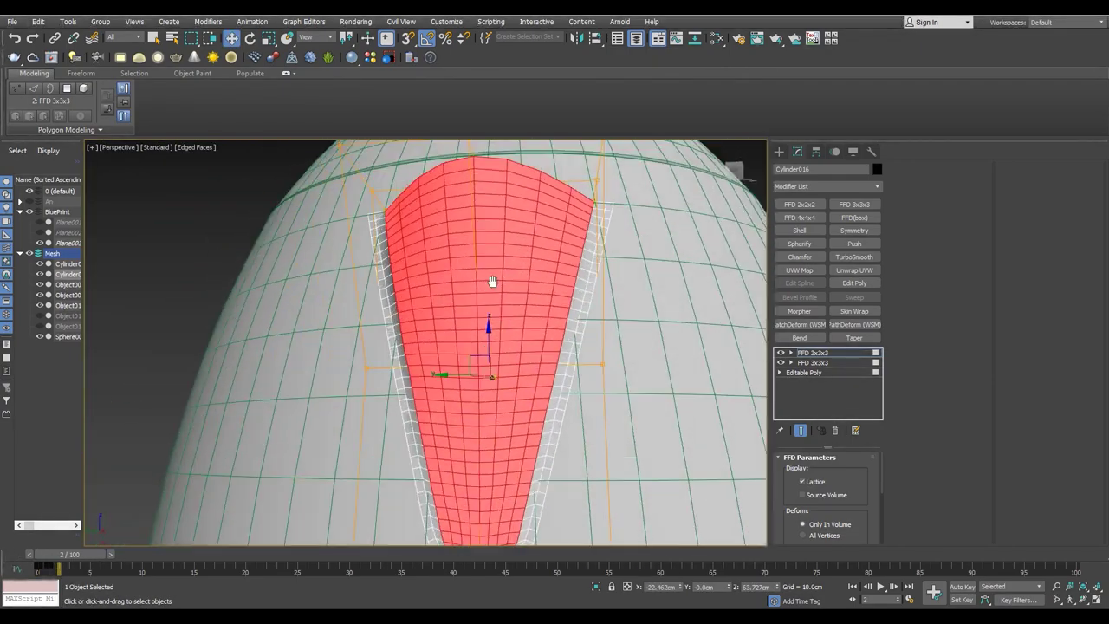
key("shift+z")
key("shift+z")
key("shift+z")
key("shift+z")
key("shift+z")
key("shift+z")
key("shift+z")
key("ctrl+v")
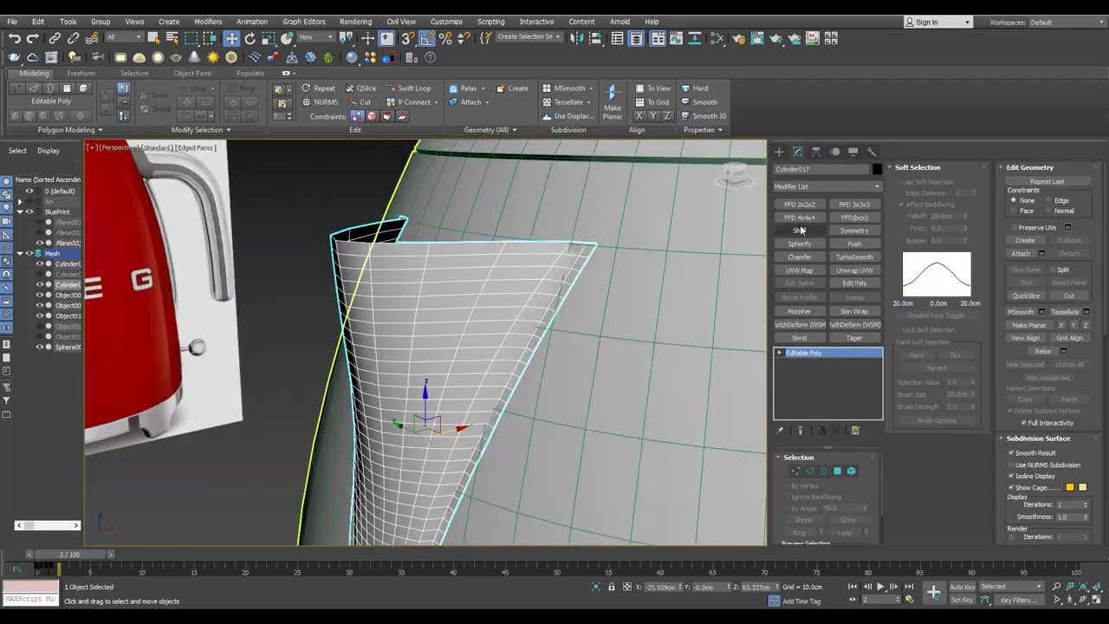
- Give Cylinder017 a Shell with 0.388cm inner and 0.162cm outer thickness
key("shift+z")
key("shift+z")
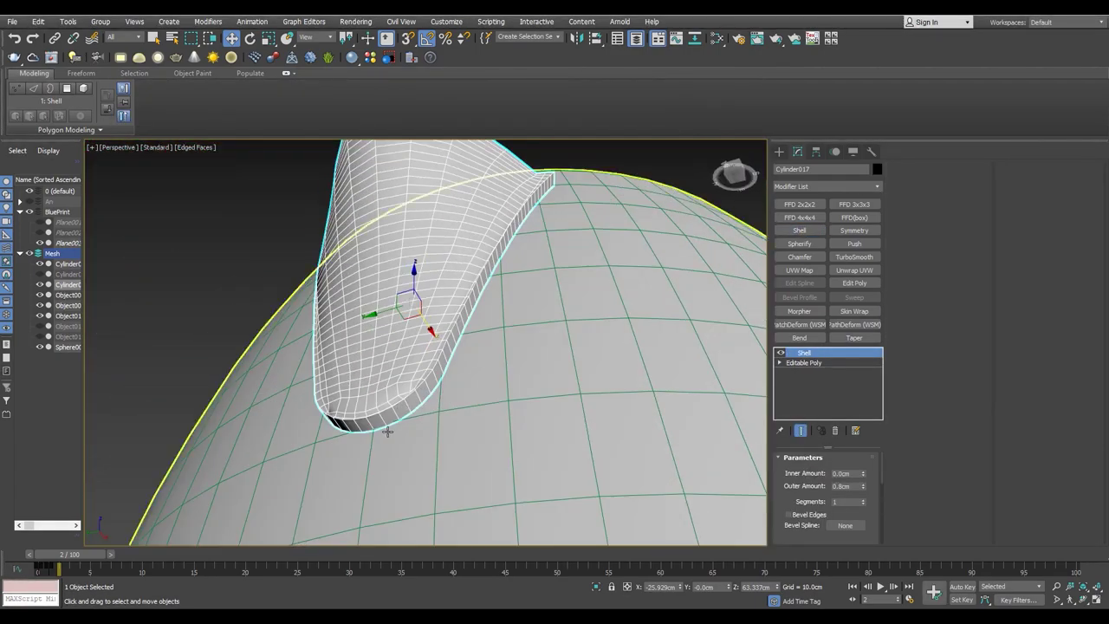
key("shift+z")
key("shift+z")
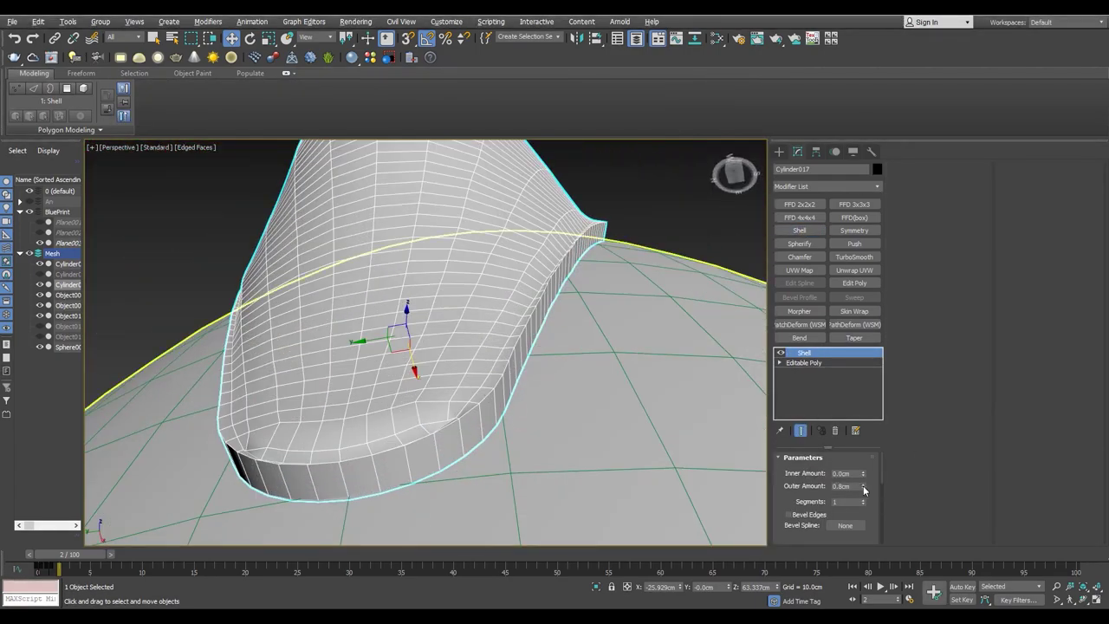
left_click_drag(862, 490, 659, 360)
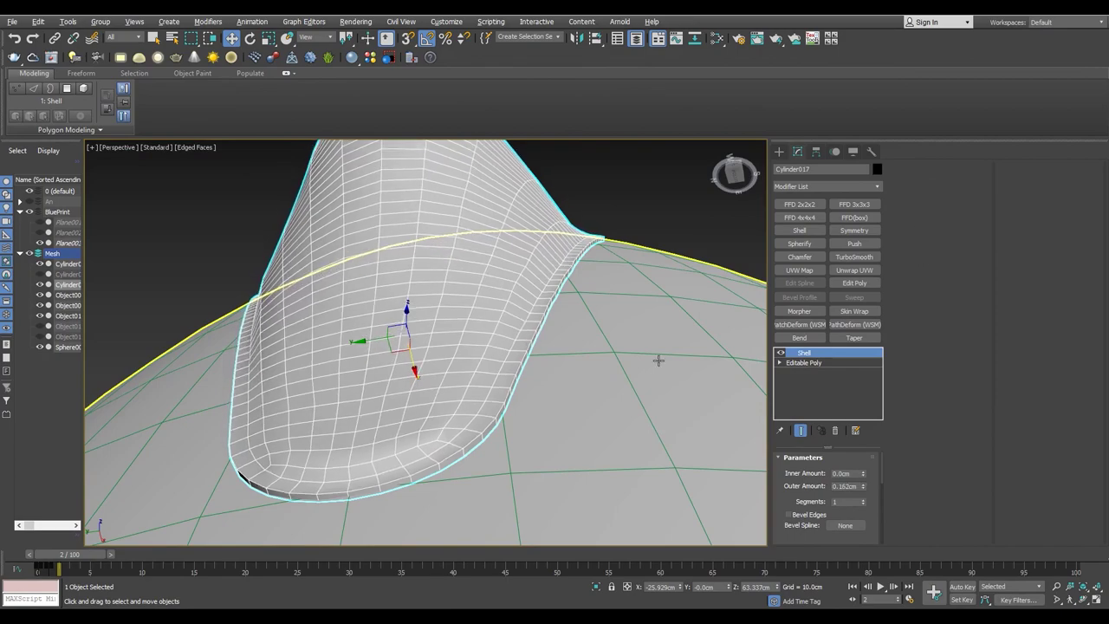
key("shift+z")
key("shift+z")
key("shift+z")
key("shift+z")
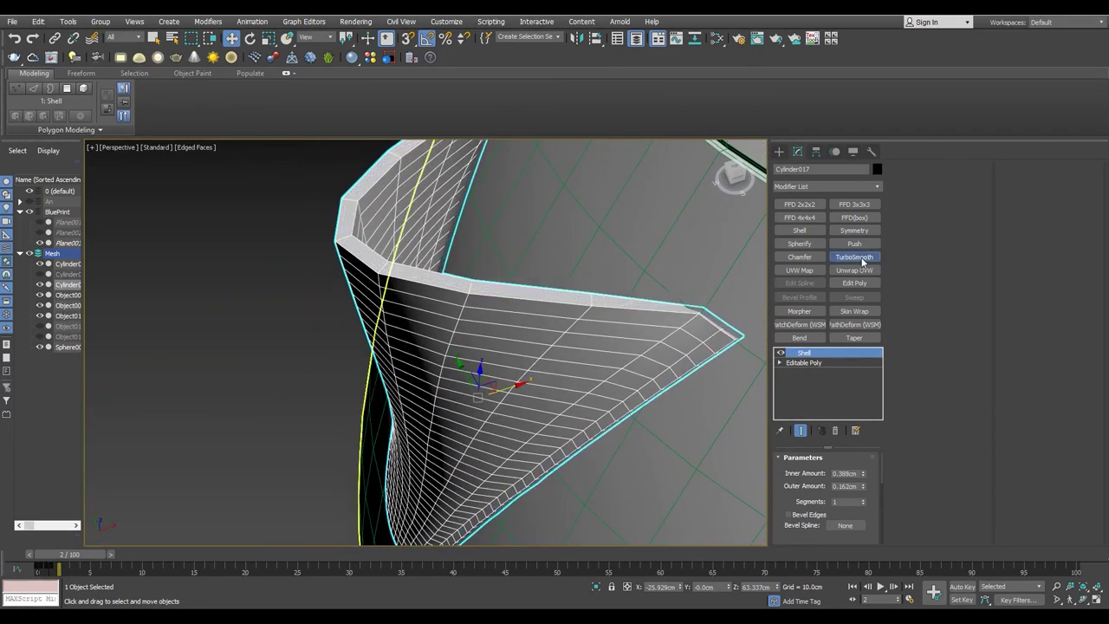
- Preview TurboSmooth on the shelled piece, remove it, and switch to a wireframe front view
left_click(854, 256)
key("shift+z")
key("shift+z")
key("shift+z")
key("shift+z")
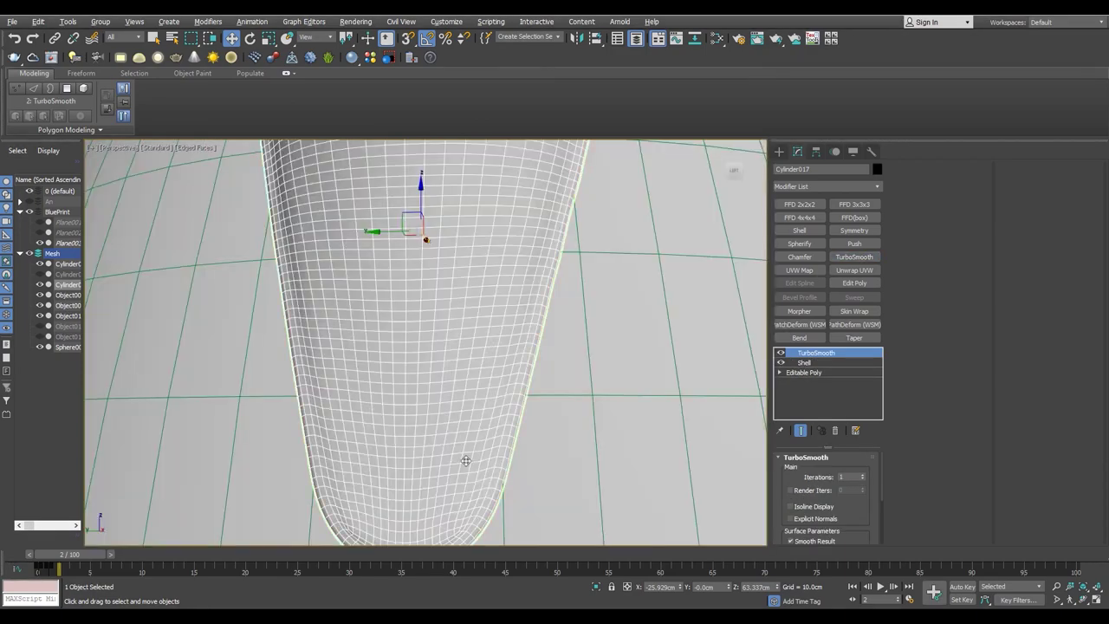
key("shift+z")
key("ctrl+z")
key("shift+z")
key("shift+z")
key("shift+z")
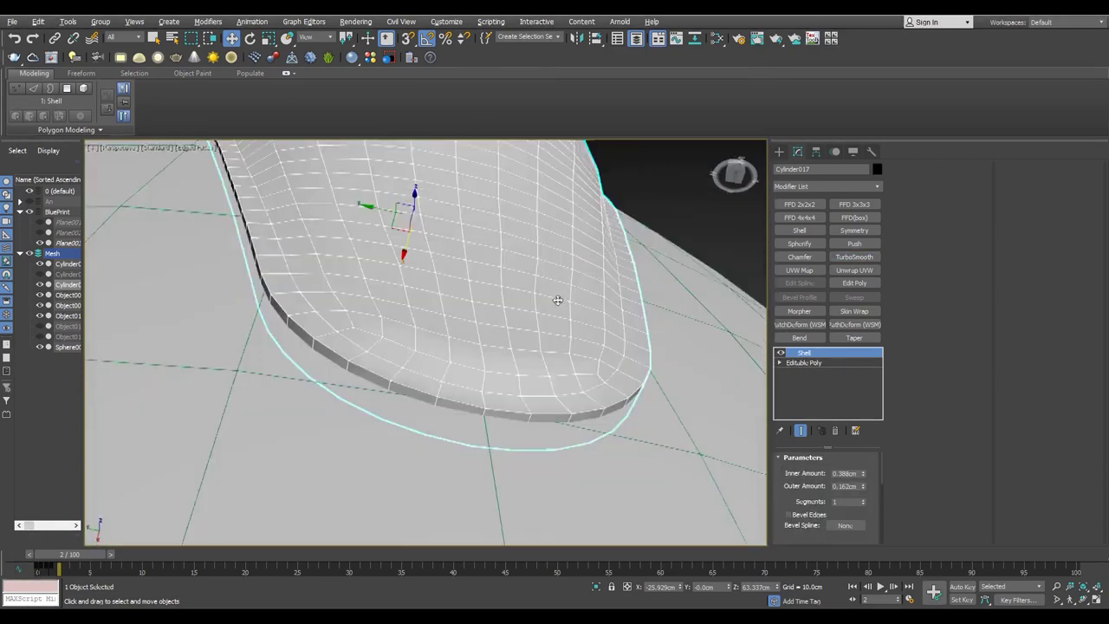
key("alt+w")
key("alt+w")
key("F3")
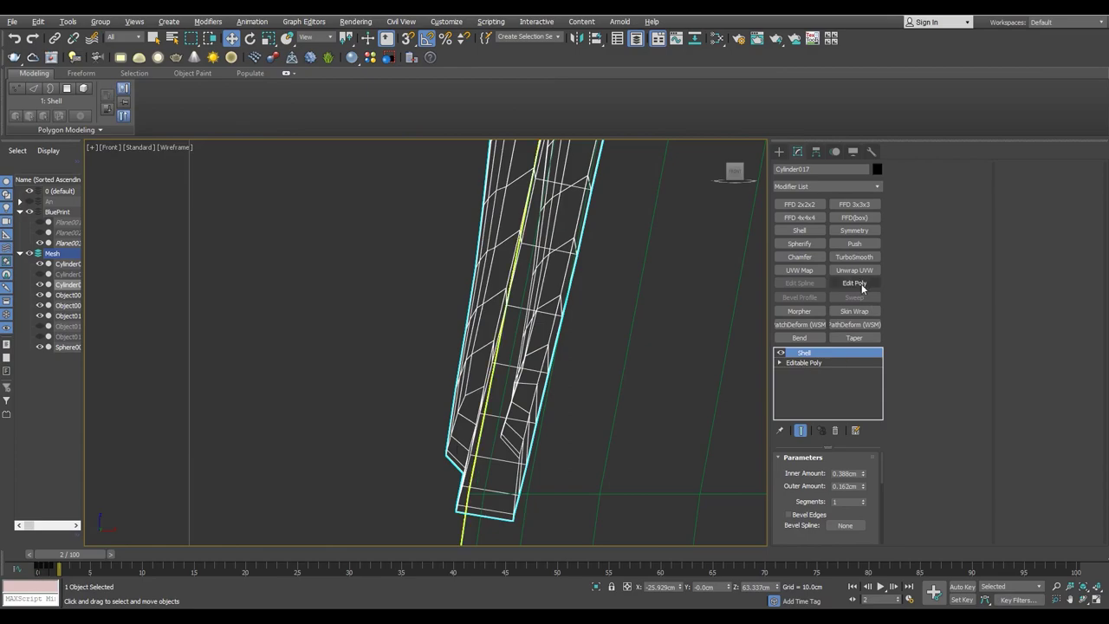
- Slide the bottom edge loop of Cylinder017's base mesh using Edge constraint
left_click(804, 362)
key("2")
key("shift+z")
key("shift+z")
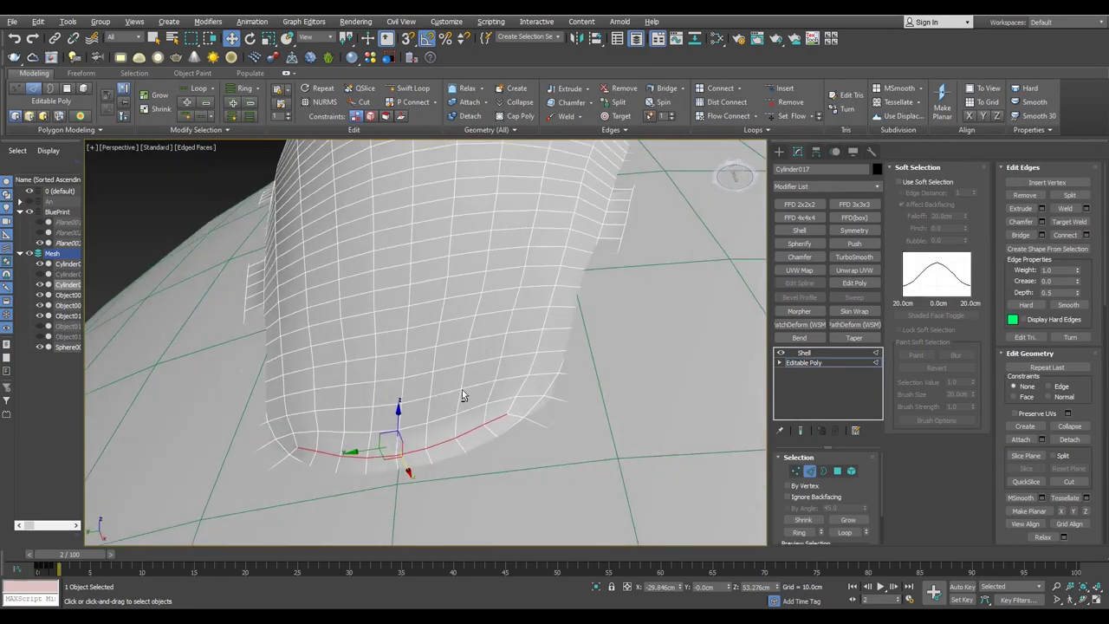
key("shift+z")
key("shift+z")
key("F3")
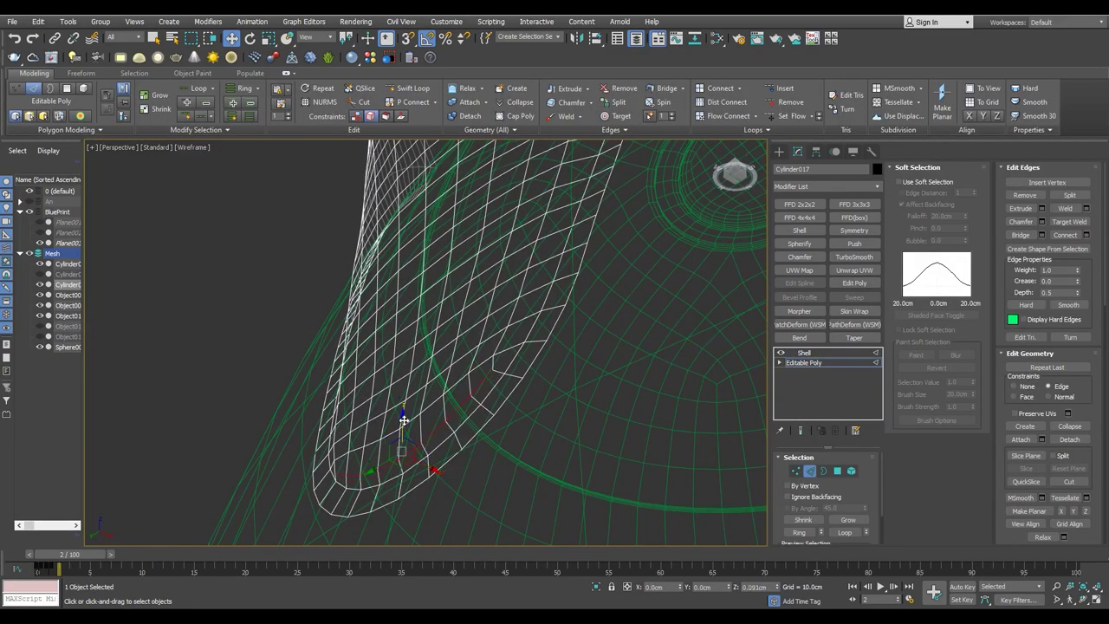
key("shift+z")
key("shift+z")
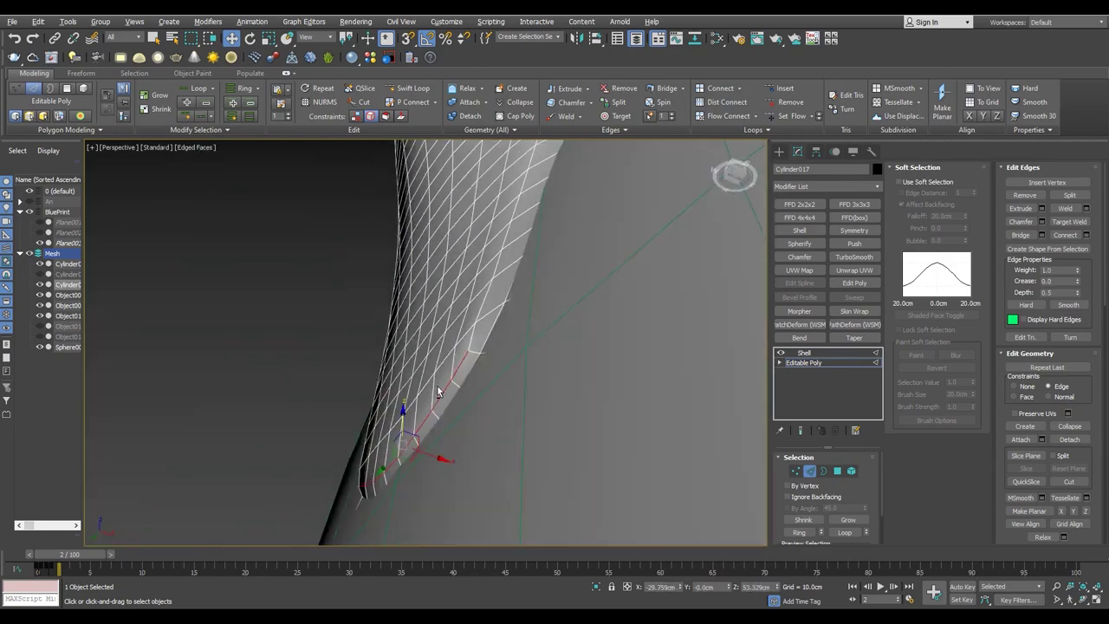
key("shift+z")
key("shift+z")
key("shift+z")
mouse_move(522, 477)
middle_mouse_down("alt")
mouse_move(363, 441)
mouse_move(327, 327)
middle_mouse_up("alt")
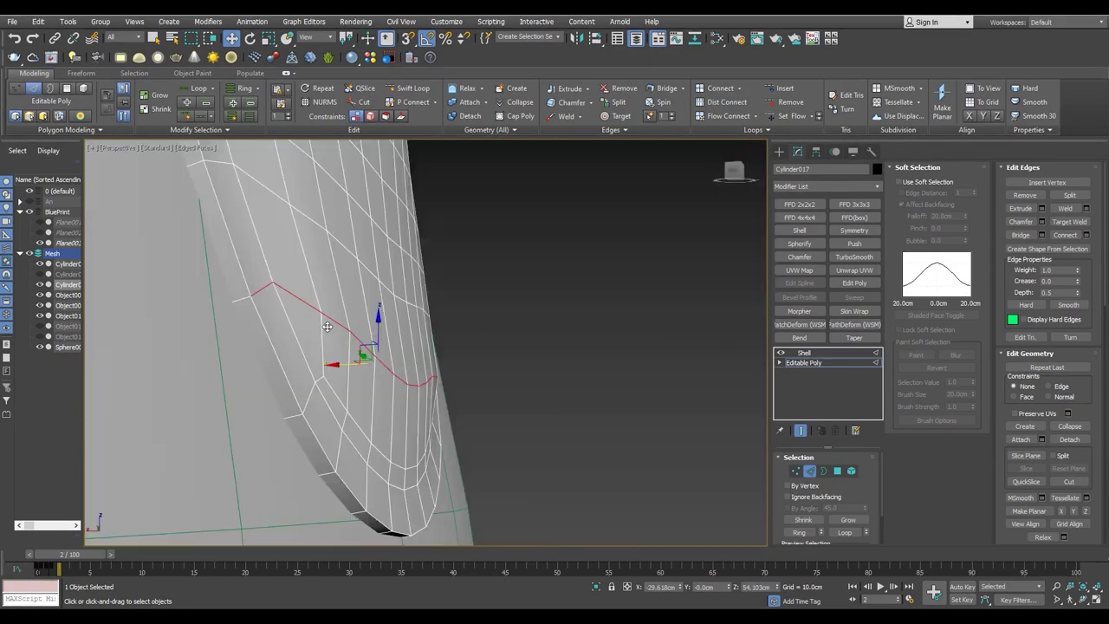
key("shift+z")
key("shift+z")
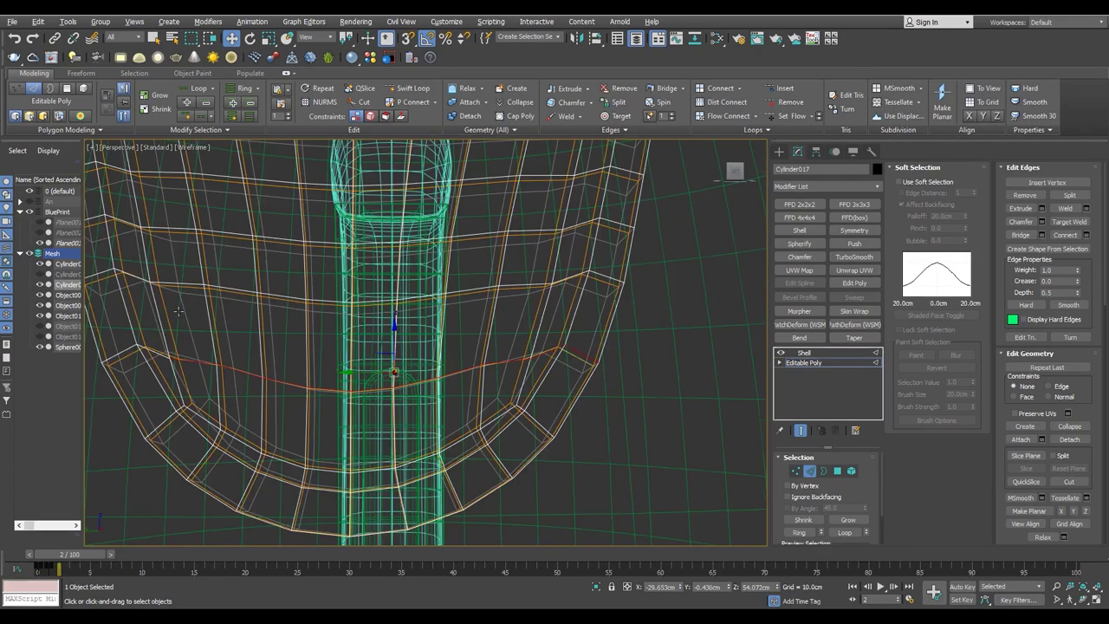
key("shift+z")
key("shift+z")
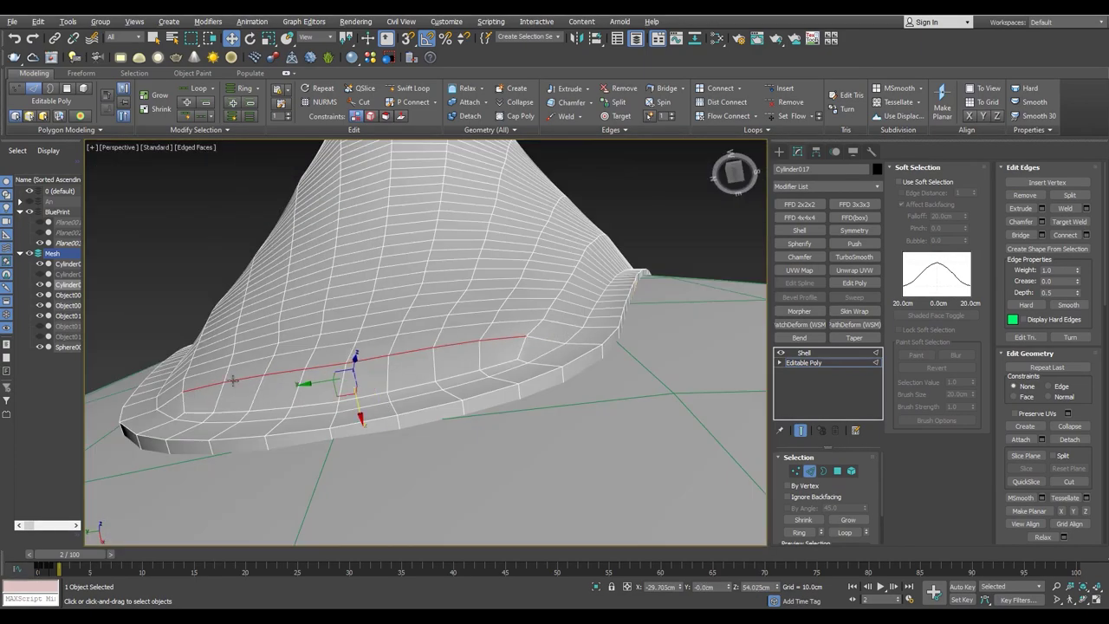
key("shift+z")
key("shift+z")
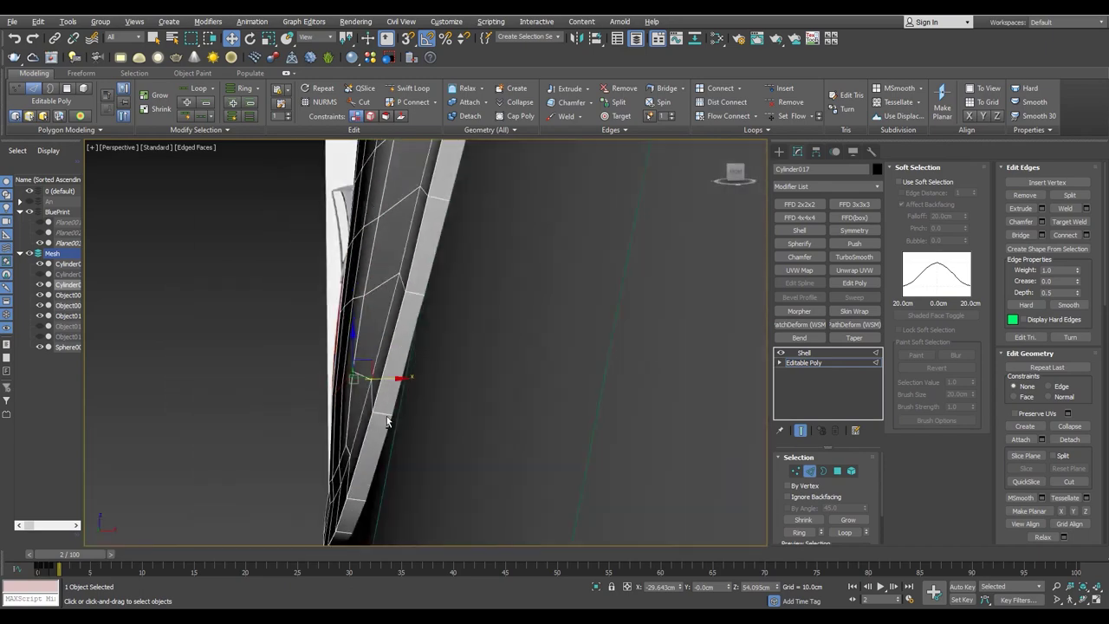
key("shift+z")
key("shift+z")
key("shift+z")
key("shift+z")
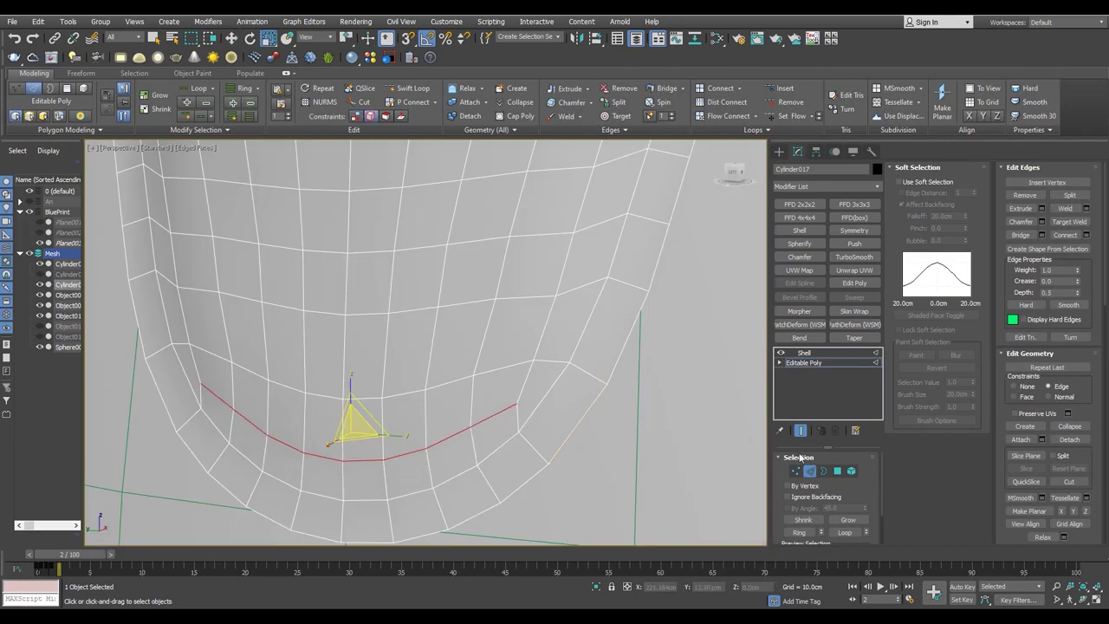
- Return to the Shell level and inspect the thin-walled piece from several angles
key("1")
key("shift+z")
key("shift+z")
key("shift+z")
left_click(805, 353)
left_click(805, 355)
key("shift+z")
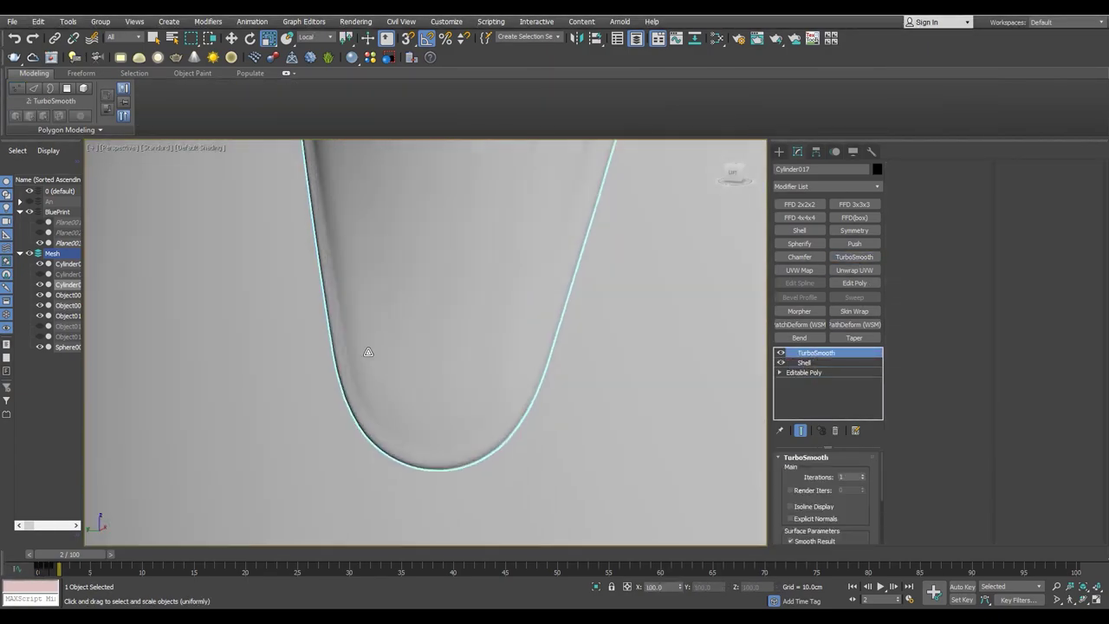
key("shift+z")
key("shift+z")
key("shift+z")
key("shift+z")
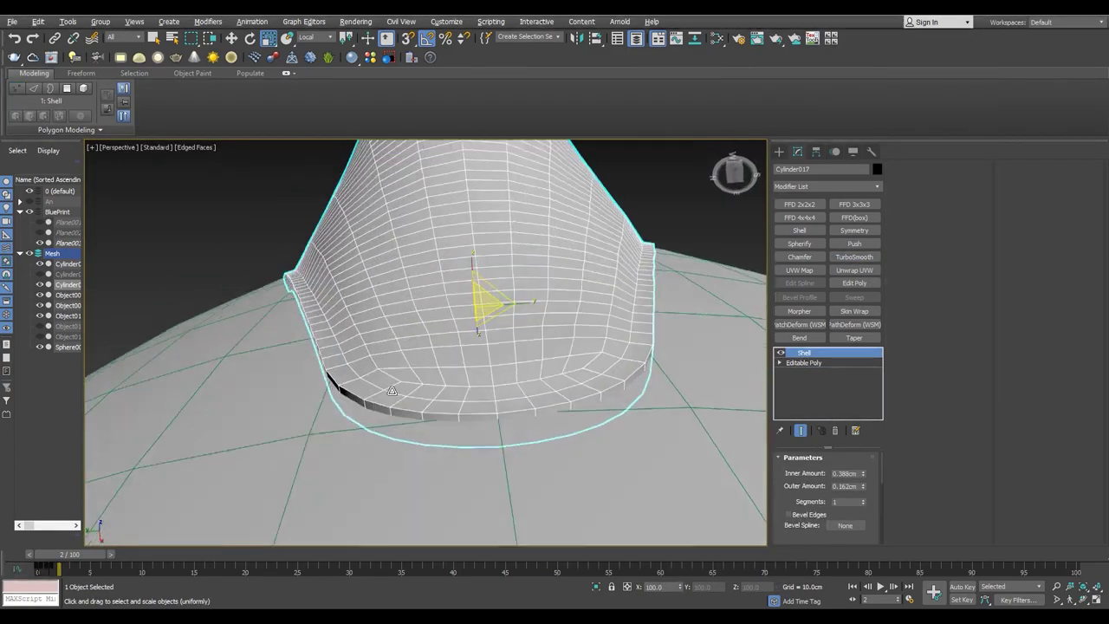
key("shift+z")
key("shift+z")
- Add an Edit Poly modifier above the Shell, undoing the trial TurboSmooth
key("shift+z")
key("shift+z")
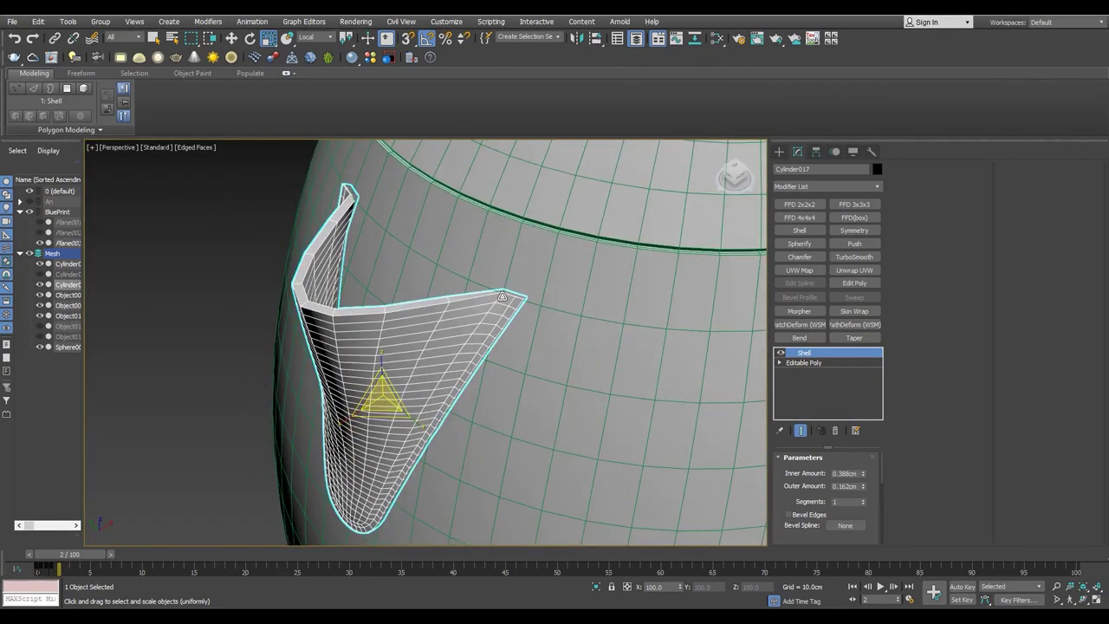
key("shift+z")
left_click(854, 283)
left_click(855, 257)
key("shift+z")
key("shift+z")
key("ctrl+z")
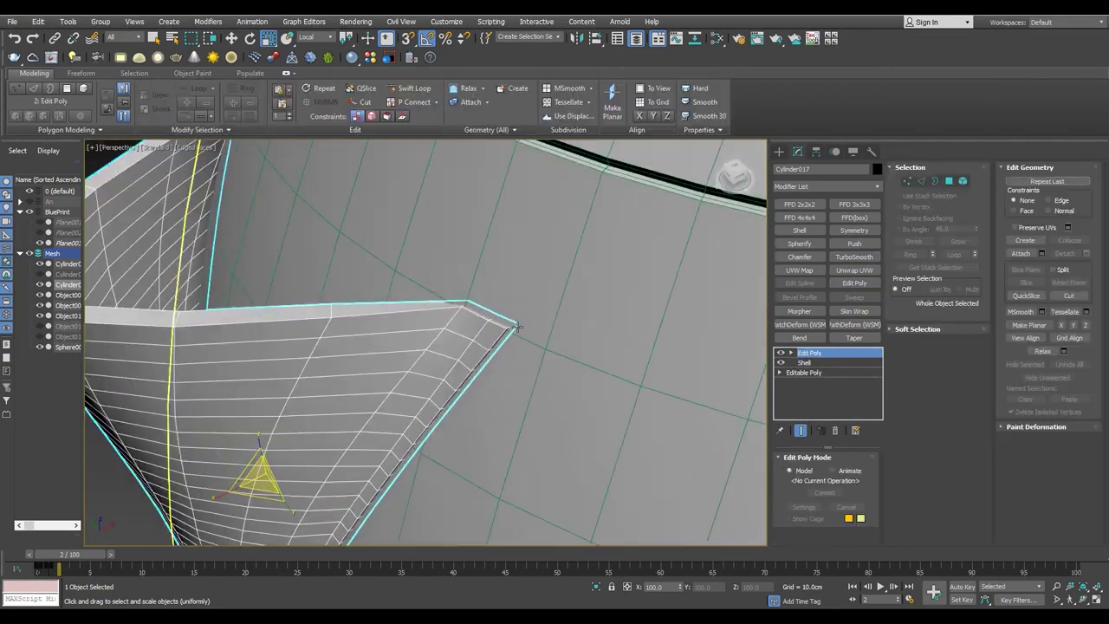
key("shift+z")
key("shift+z")
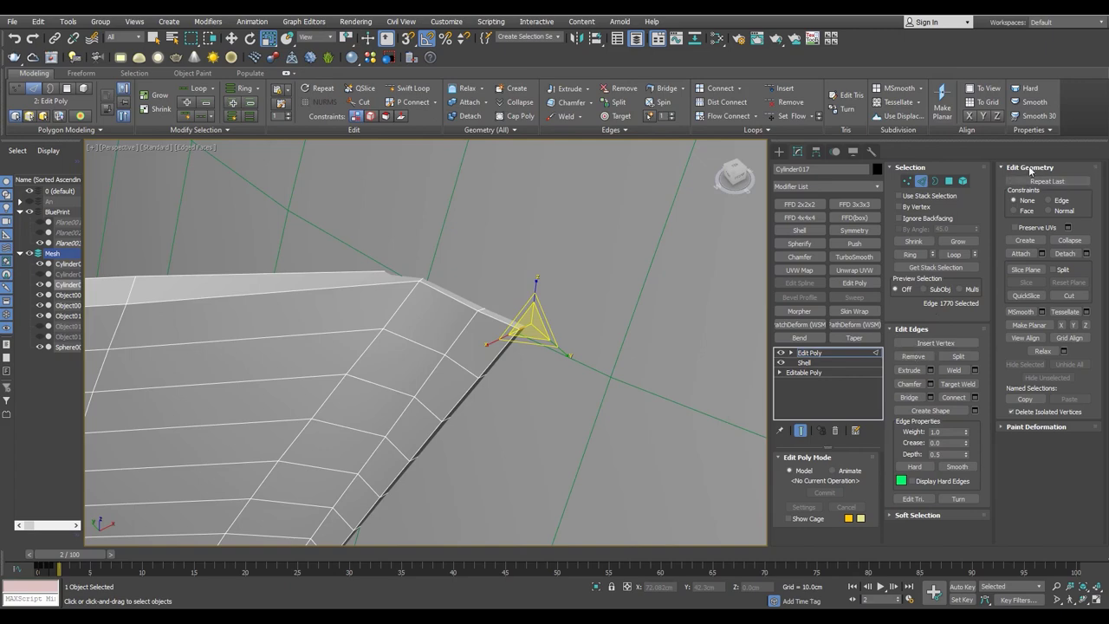
- Turn on Soft Selection and the Move tool, then undo and redo the Edit Poly layer
left_click(935, 515)
left_click(1010, 182)
key("shift+z")
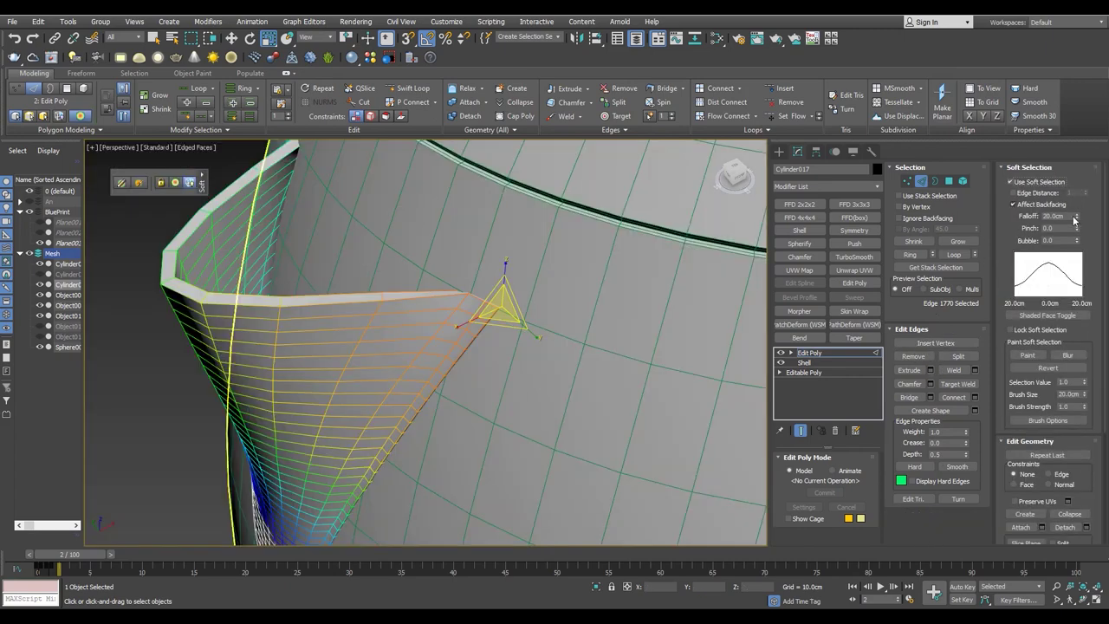
key("w")
key("shift+z")
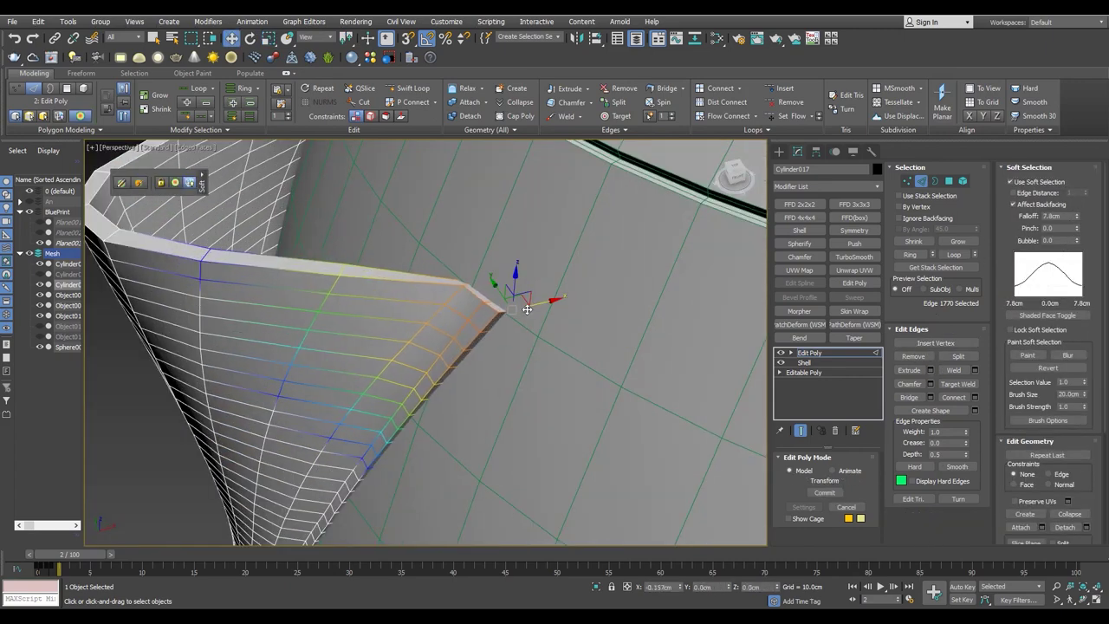
key("shift+z")
key("shift+z")
key("shift+z")
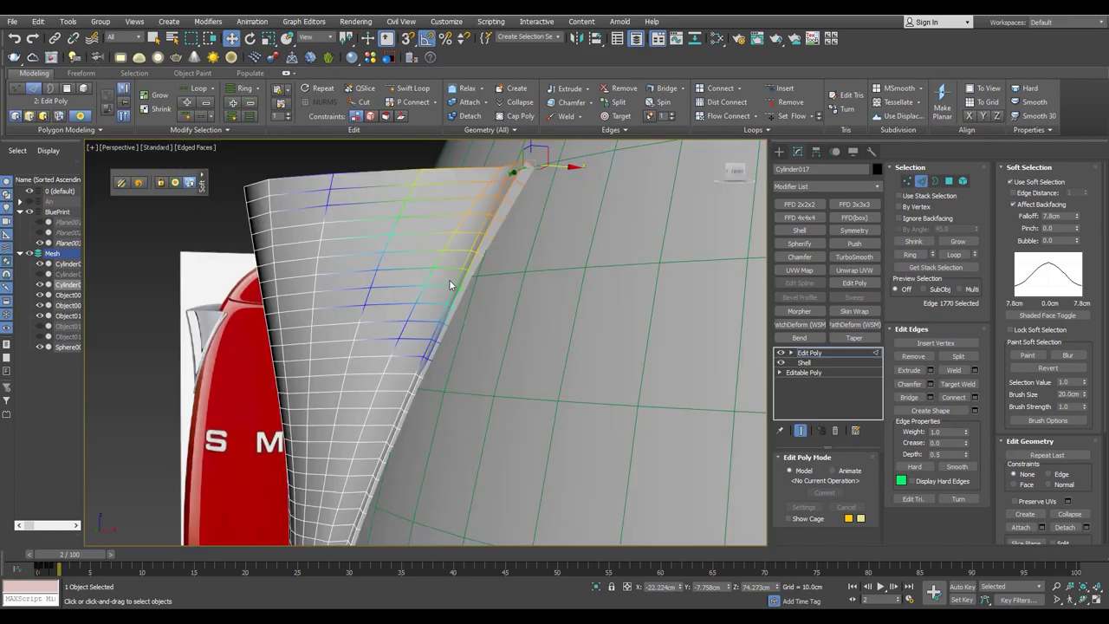
key("shift+z")
key("shift+z")
key("ctrl+z")
key("shift+z")
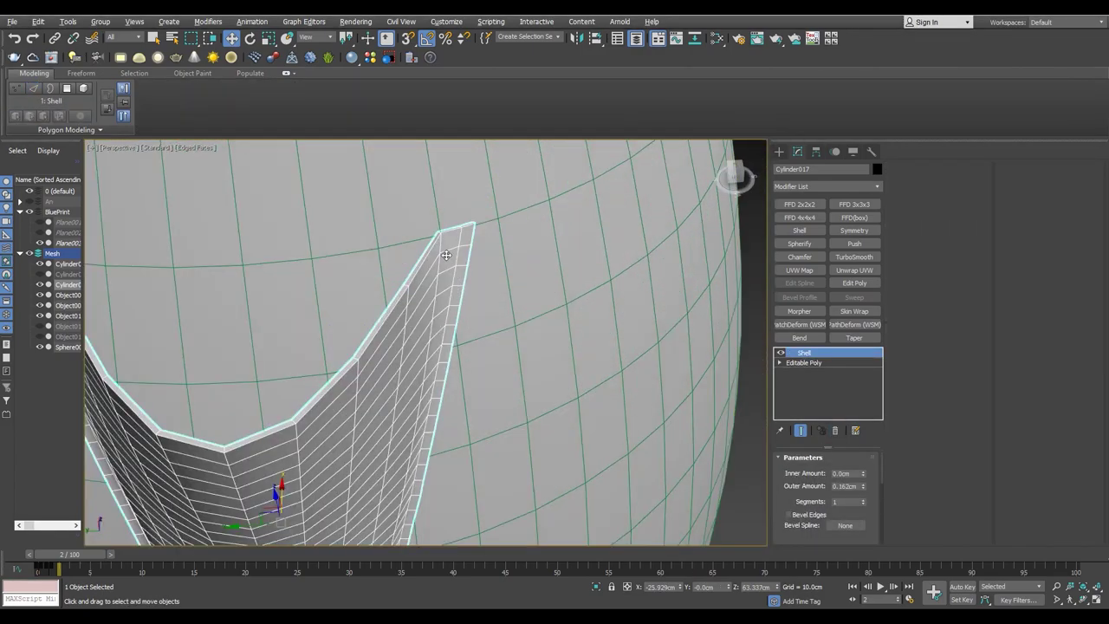
- Select the piece's polygons and shrink the selection from 412 to 328
key("shift+z")
key("ctrl+y")
key("F3")
left_click(899, 228)
left_click(332, 311)
key("F3")
key("shift+z")
key("F3")
left_click(916, 242)
key("shift+z")
key("shift+z")
key("shift+z")
key("F3")
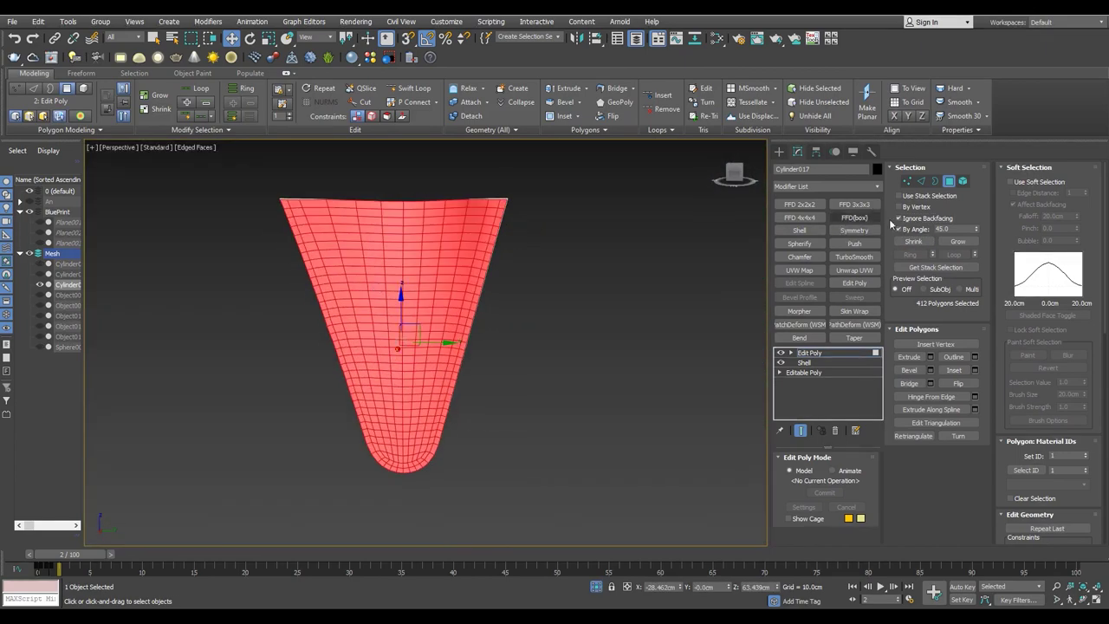
- Deselect the rim polygons around the cone so only the inner faces stay selected
scroll(270, 242, "up", 3)
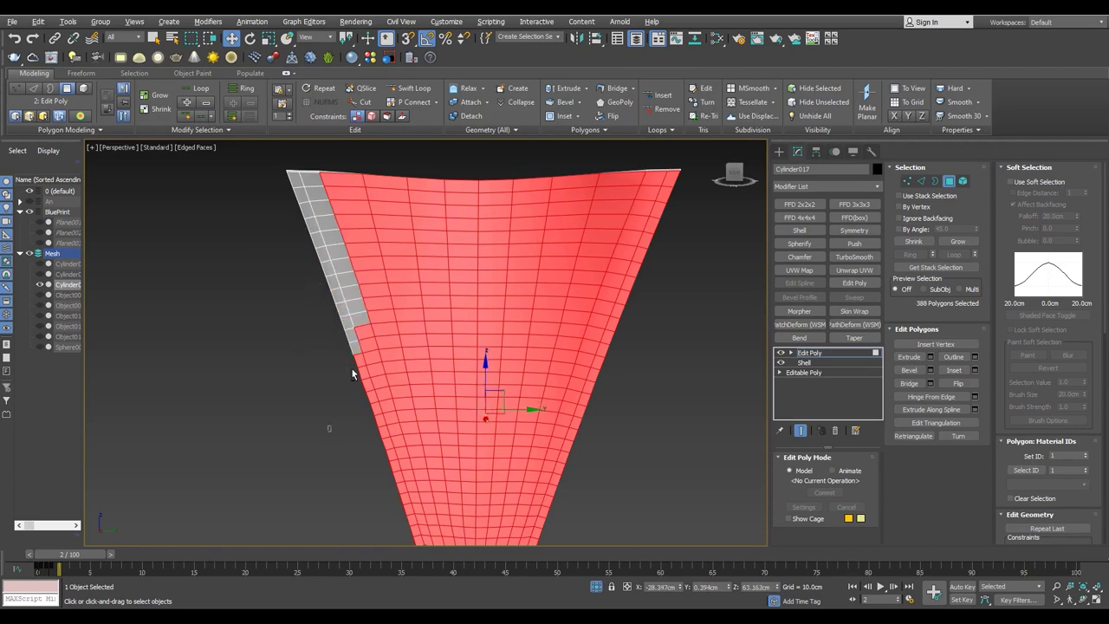
scroll(353, 374, "down", 2)
left_click_drag(298, 348, 320, 251)
scroll(361, 384, "up", 2)
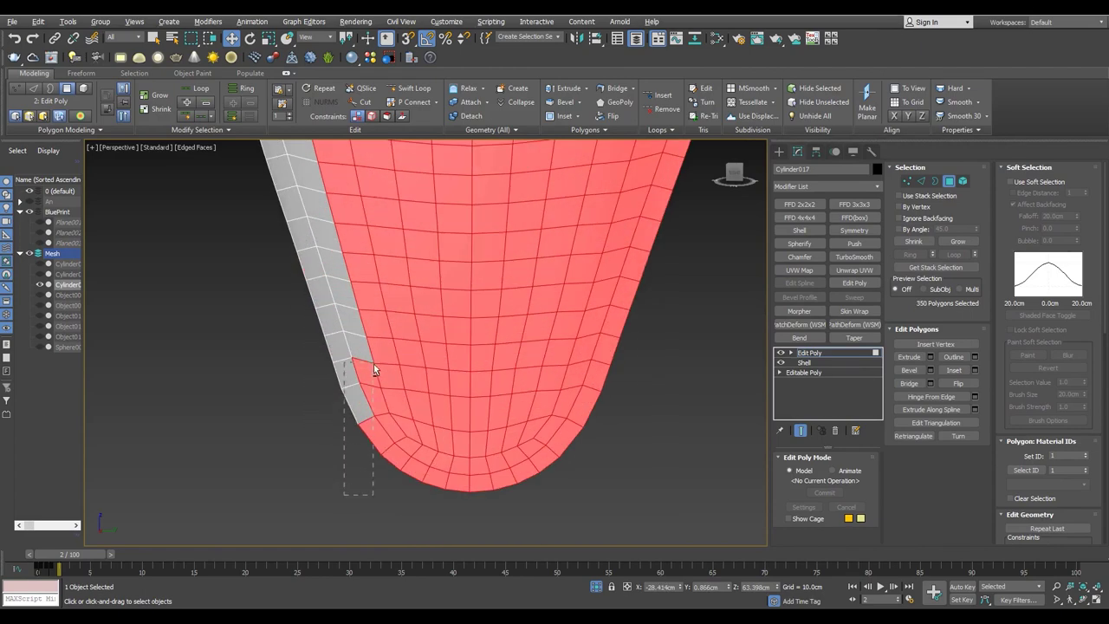
middle_click_drag(598, 487, 582, 420, "alt")
mouse_move(591, 359)
middle_mouse_down("alt")
mouse_move(628, 436)
mouse_move(619, 350)
middle_mouse_up("alt")
mouse_move(646, 300)
middle_mouse_down("alt")
mouse_move(679, 349)
mouse_move(621, 490)
middle_mouse_up("alt")
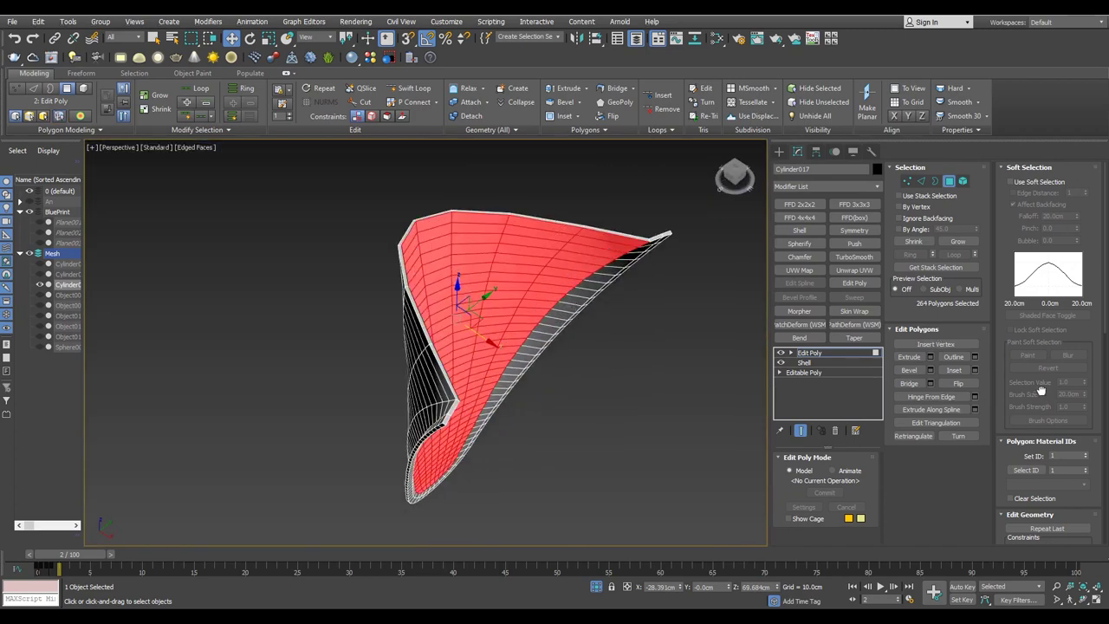
left_click(1031, 165)
mouse_move(458, 290)
middle_mouse_down("alt")
mouse_move(466, 297)
mouse_move(474, 251)
mouse_move(414, 284)
middle_mouse_up("alt")
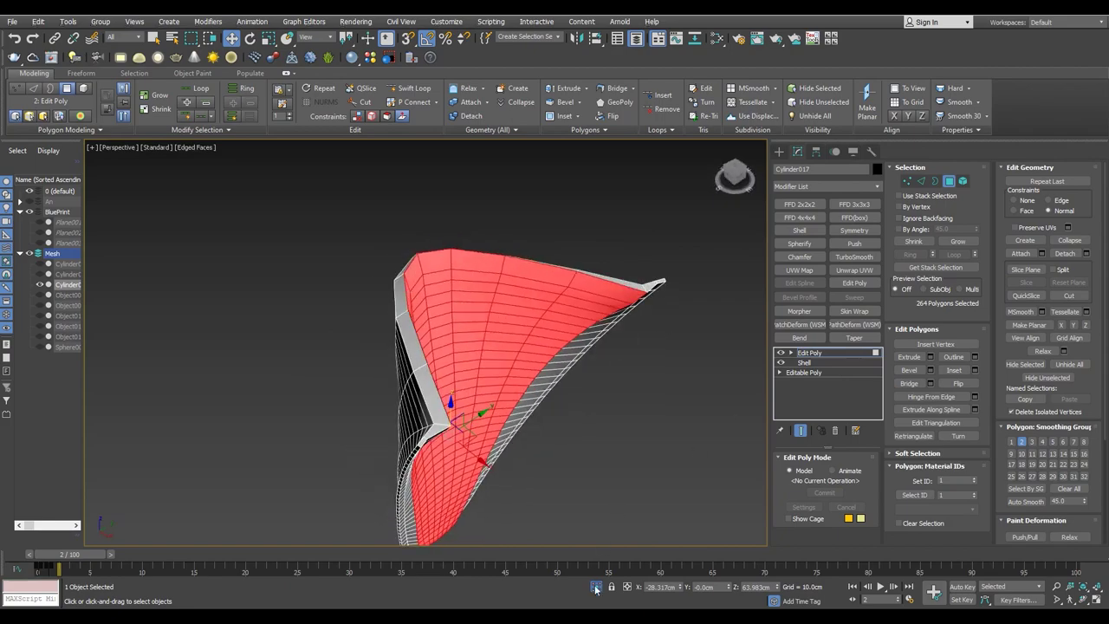
- End isolation and select the shell's top and rim edge loops
key("alt+q")
key("alt+w")
key("f")
key("alt+w")
scroll(466, 277, "up", 3)
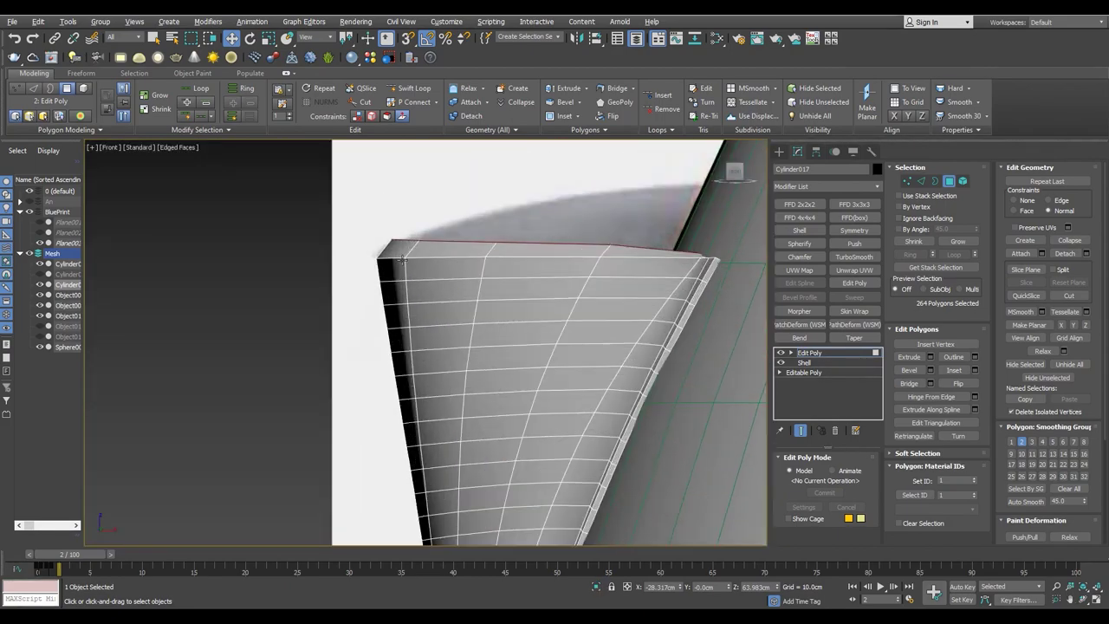
key("F3")
key("2")
double_click(379, 240)
key("F3")
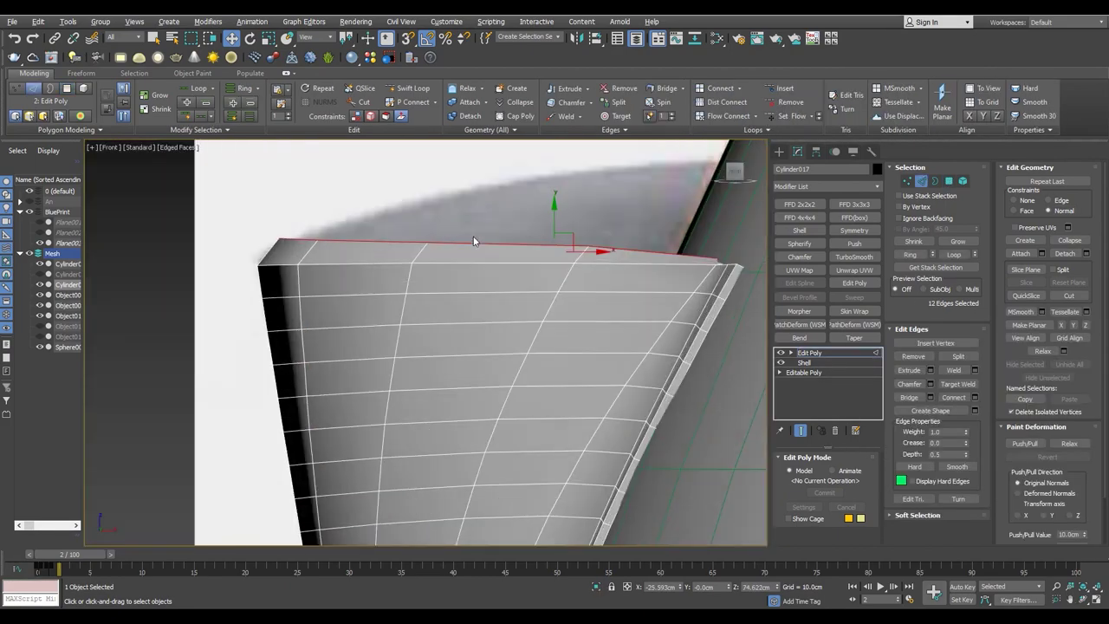
key("F3")
key("alt+w")
key("alt+w")
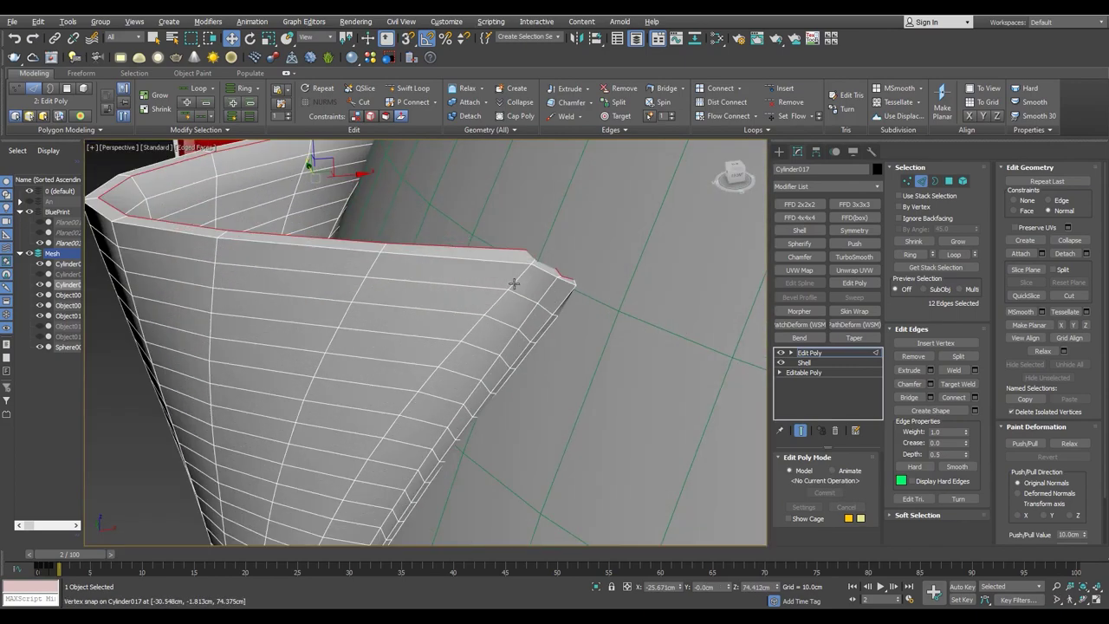
key("F3")
double_click(533, 315)
key("g")
scroll(413, 324, "down", 5)
key("F3")
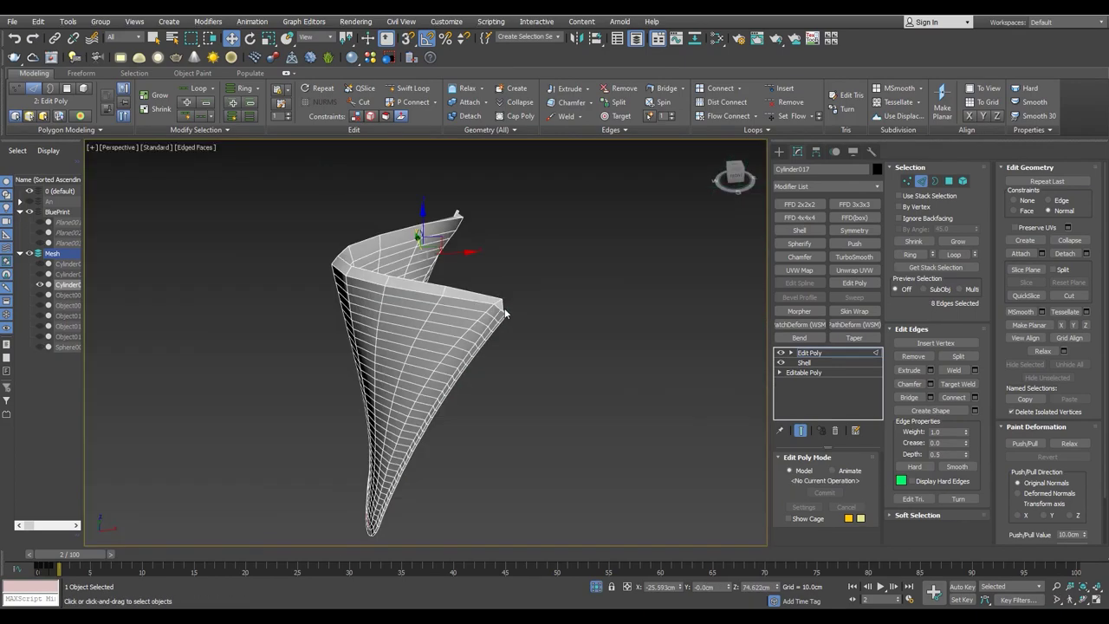
- Refine the polygon selection by deselecting the shell's outer band and right-side polygons
key("4")
middle_click_drag(412, 325, 486, 329, "alt")
left_click_drag(573, 377, 495, 298)
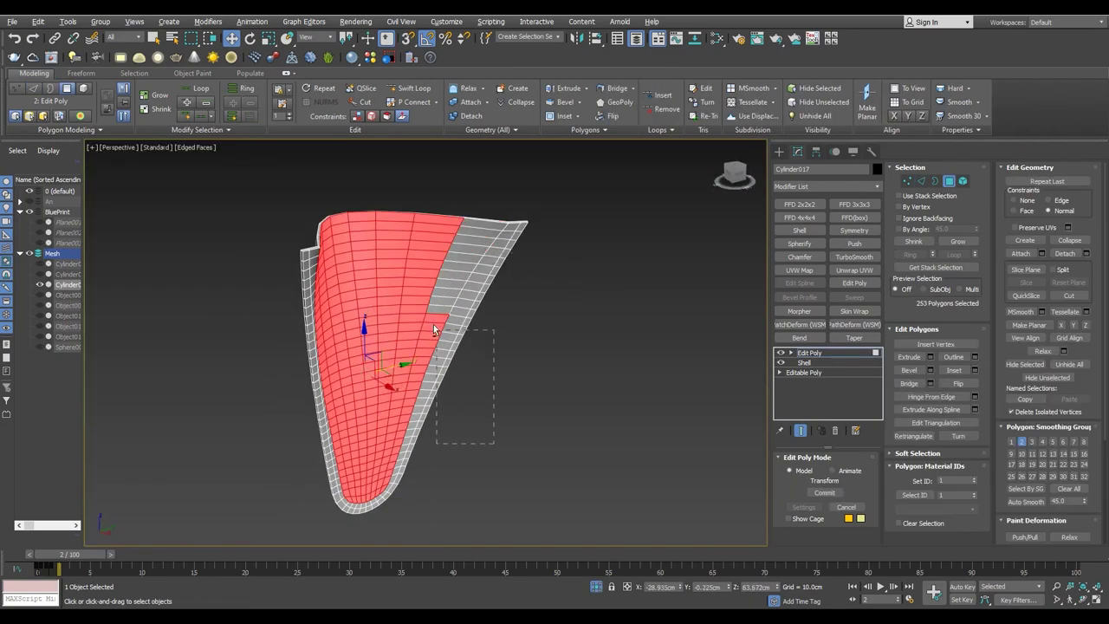
left_click_drag(419, 443, 407, 429, "alt")
scroll(407, 429, "up", 3)
middle_click_drag(270, 354, 293, 456, "alt")
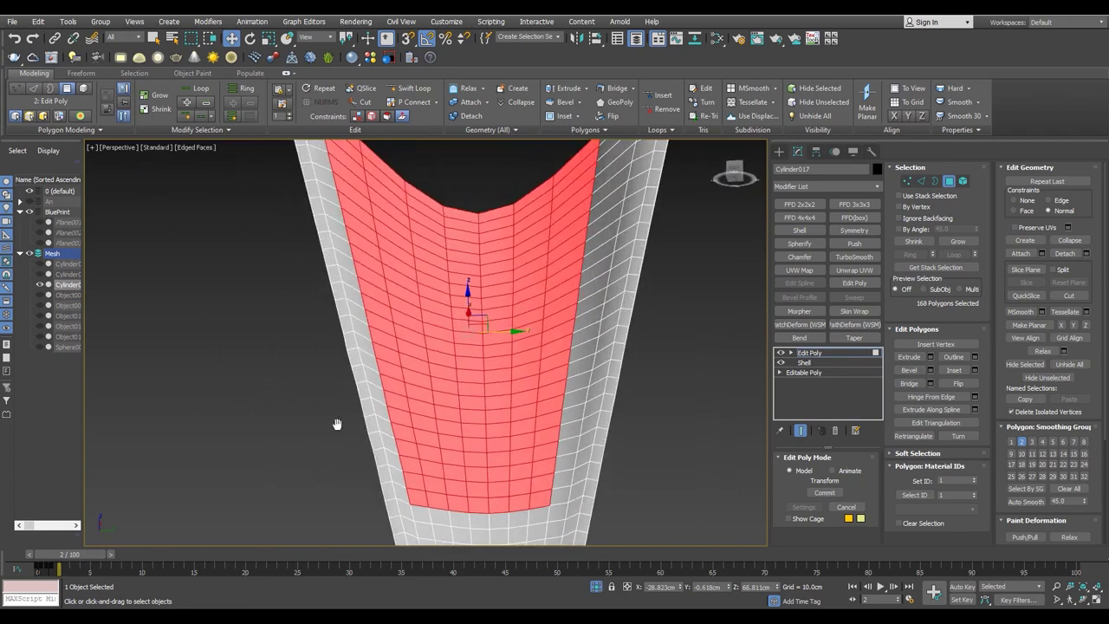
left_click_drag(368, 444, 367, 446, "alt")
mouse_move(367, 446)
middle_mouse_down("alt")
mouse_move(382, 320)
mouse_move(400, 322)
middle_mouse_up("alt")
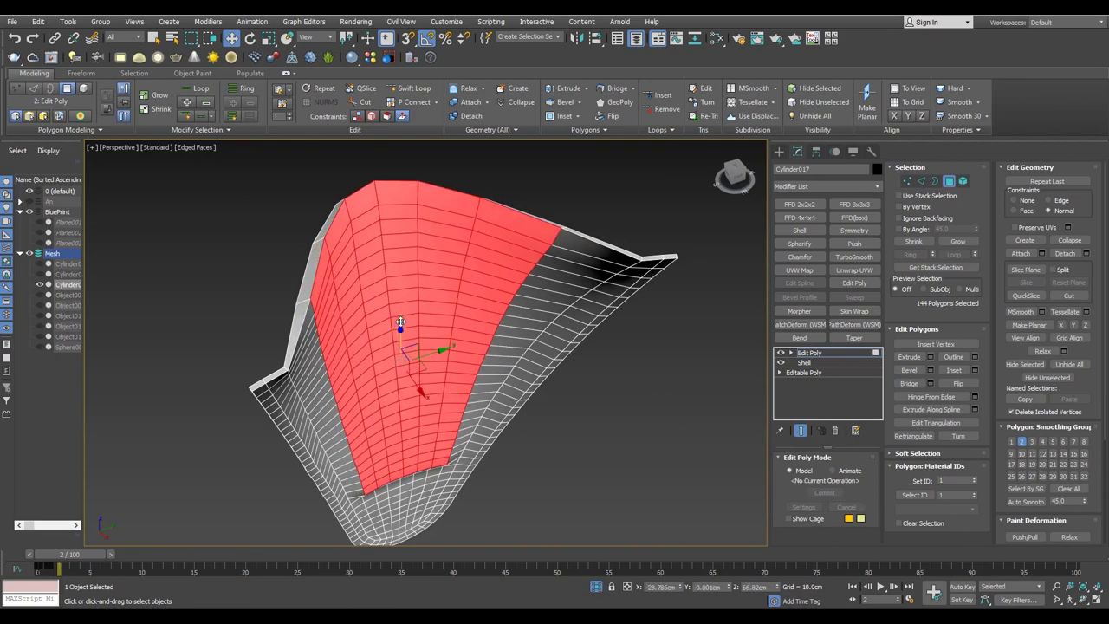
- Set Constraints to None and shift the selected inner polygons along X
left_click_drag(400, 323, 433, 342)
left_click(1039, 198)
left_click_drag(422, 406, 428, 415)
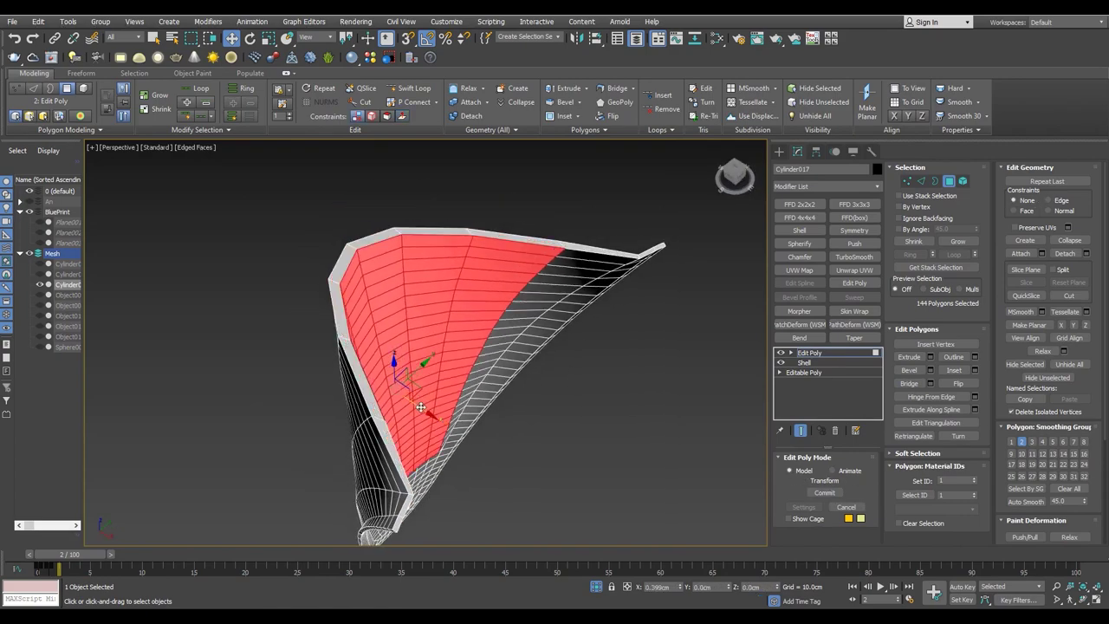
mouse_move(427, 415)
middle_mouse_down("alt")
mouse_move(389, 245)
mouse_move(520, 441)
mouse_move(527, 489)
middle_mouse_up("alt")
- Add TurboSmooth to the whole shell piece and inspect it against the kettle body
left_click(807, 355)
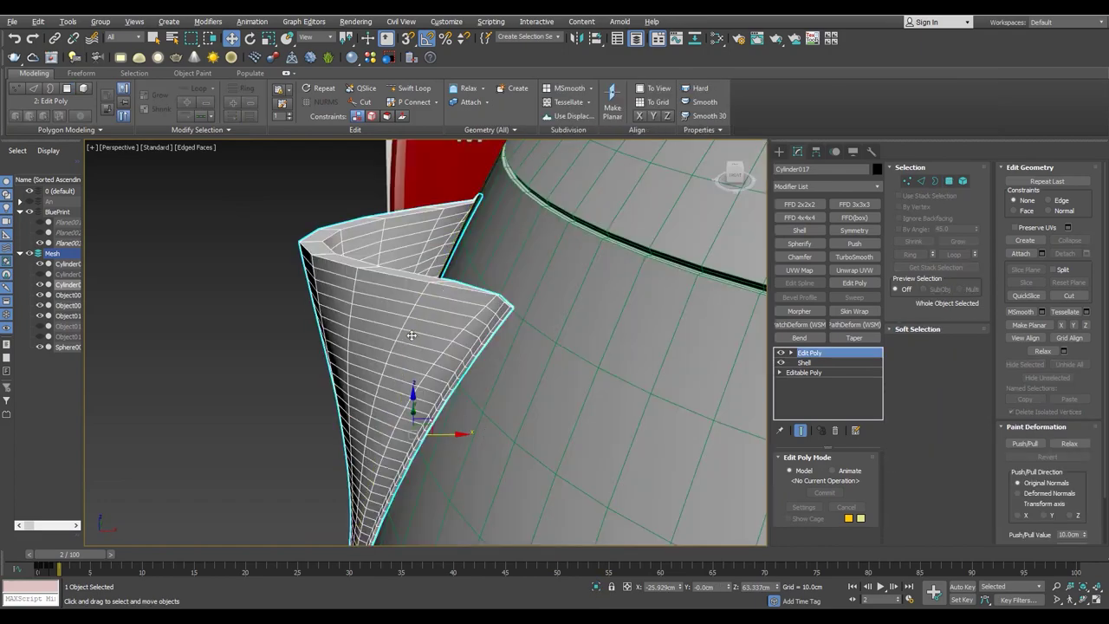
left_click(856, 258)
mouse_move(344, 364)
middle_mouse_down("alt")
mouse_move(285, 377)
mouse_move(355, 314)
mouse_move(514, 279)
middle_mouse_up("alt")
scroll(513, 279, "down", 5)
key("F4")
key("F4")
scroll(445, 366, "up", 5)
key("F4")
scroll(439, 337, "down", 2)
mouse_move(439, 337)
middle_mouse_down("alt")
mouse_move(644, 390)
mouse_move(473, 288)
mouse_move(570, 317)
middle_mouse_up("alt")
scroll(569, 302, "up", 3)
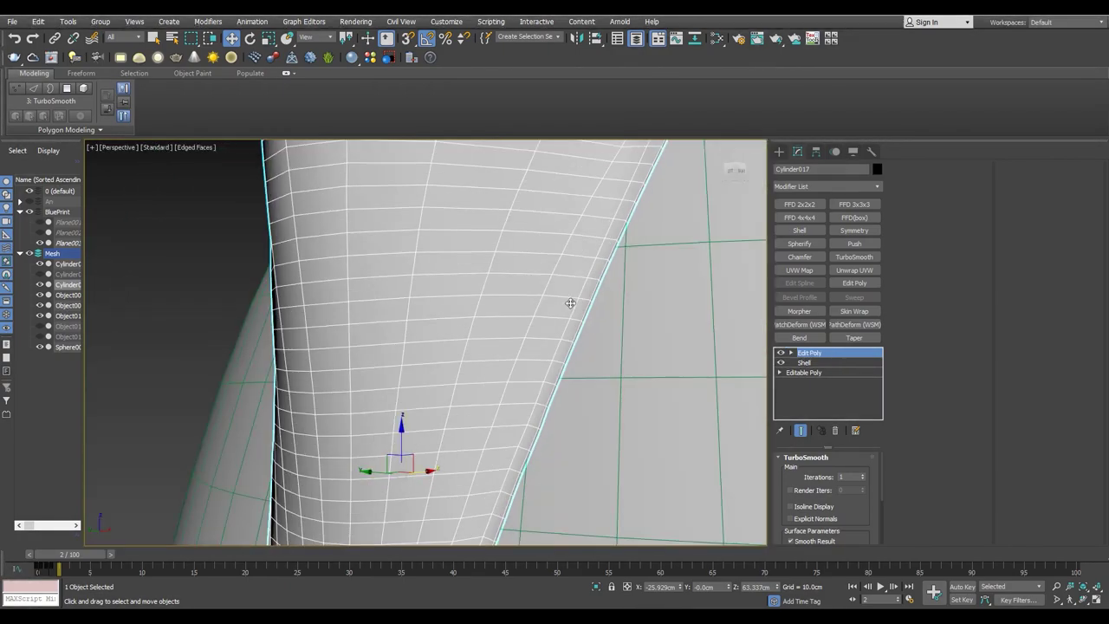
- Step back below TurboSmooth on the shell piece and return to object level
key("ctrl+z")
scroll(495, 342, "down", 4)
scroll(450, 420, "up", 2)
left_click(451, 419)
left_click(810, 353)
- Shift-drag an offset clone of the shell piece, confirm it, and pick an edge on the copy
left_click_drag(594, 305, 621, 335, "shift")
key("Return")
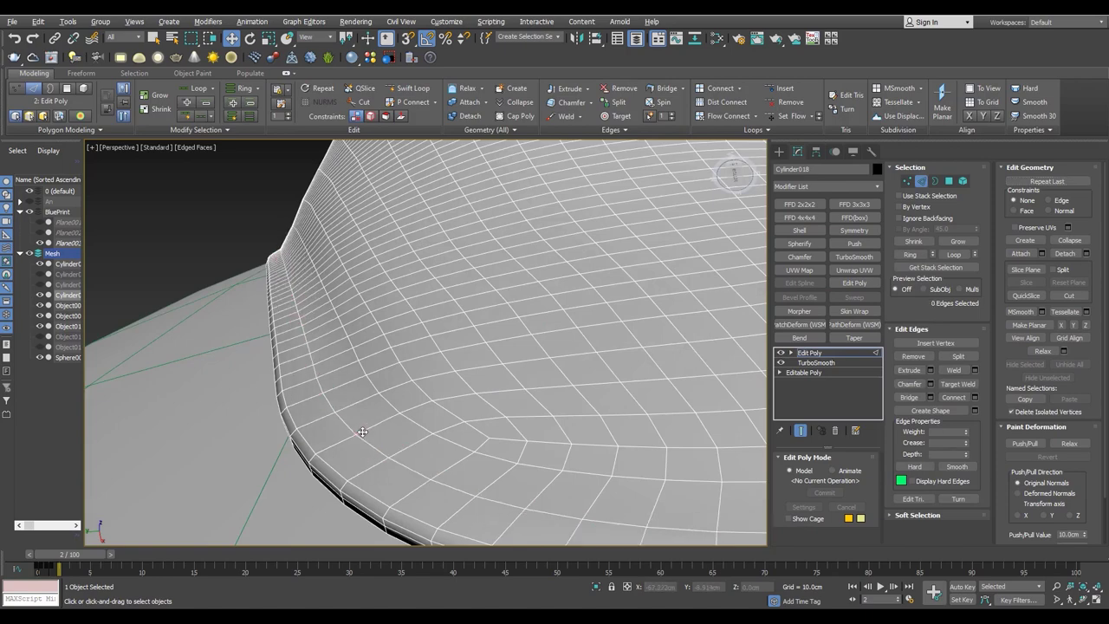
middle_click_drag(362, 431, 348, 424, "alt")
left_click(348, 425)
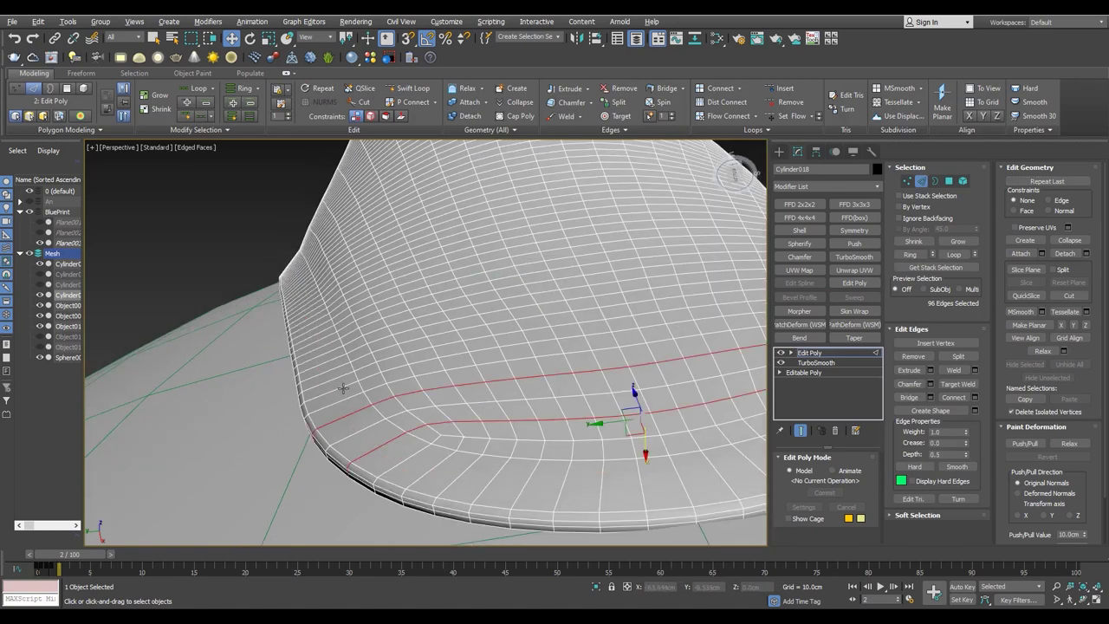
- Test-select several horizontal edge loops on the copied strip by double-clicking them
double_click(343, 388, "ctrl")
mouse_move(342, 388)
middle_mouse_down("alt")
mouse_move(335, 292)
mouse_move(325, 364)
middle_mouse_up("alt")
double_click(334, 292, "ctrl")
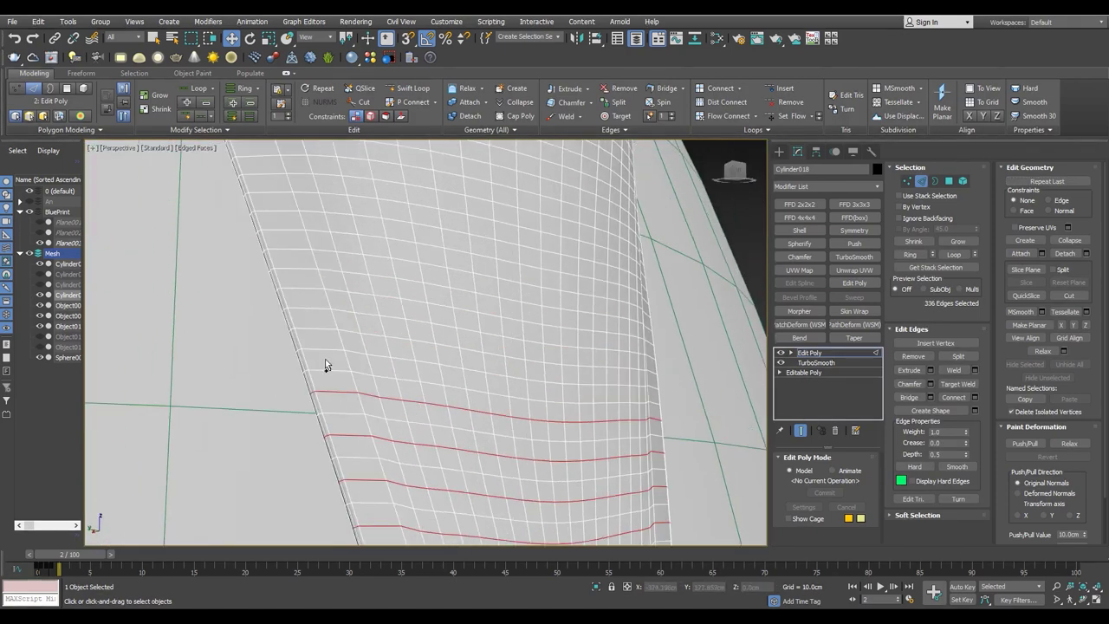
scroll(297, 272, "down", 5)
double_click(459, 450, "ctrl")
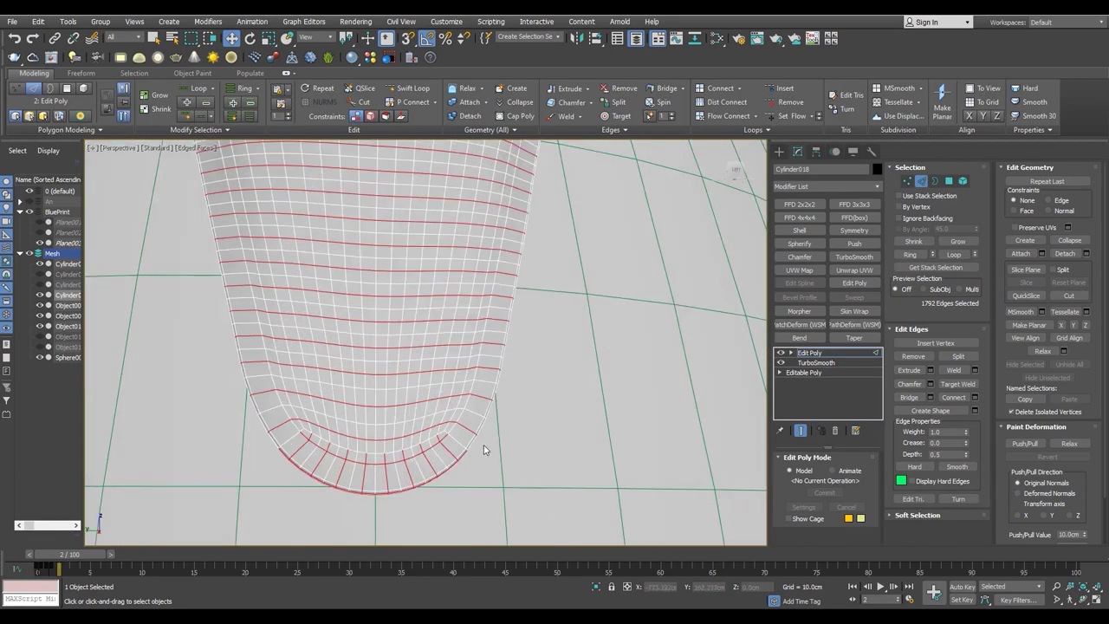
scroll(395, 398, "down", 3)
mouse_move(394, 398)
middle_mouse_down("alt")
mouse_move(433, 313)
mouse_move(485, 295)
mouse_move(407, 325)
middle_mouse_up("alt")
- Check the loops in wireframe from the front view, then clear the edge selection
key("F3")
scroll(485, 294, "up", 3)
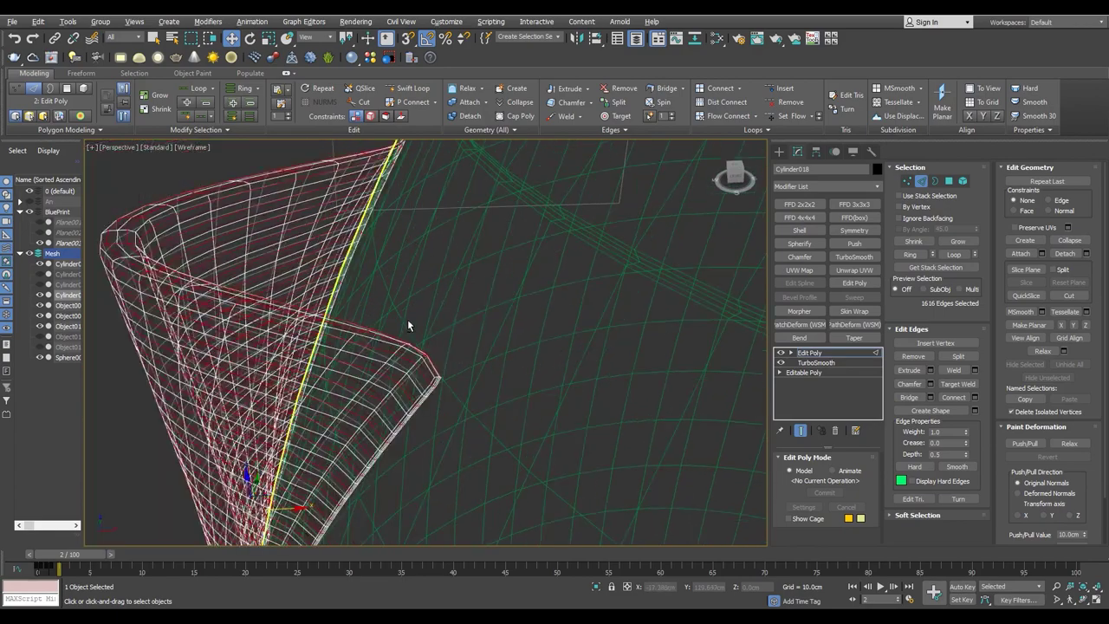
key("f")
key("F3")
left_click(709, 349)
- Maximise the Left view of the strip's bottom and right-click the central vertical loop
key("F3")
key("shift+z")
key("F3")
key("shift+z")
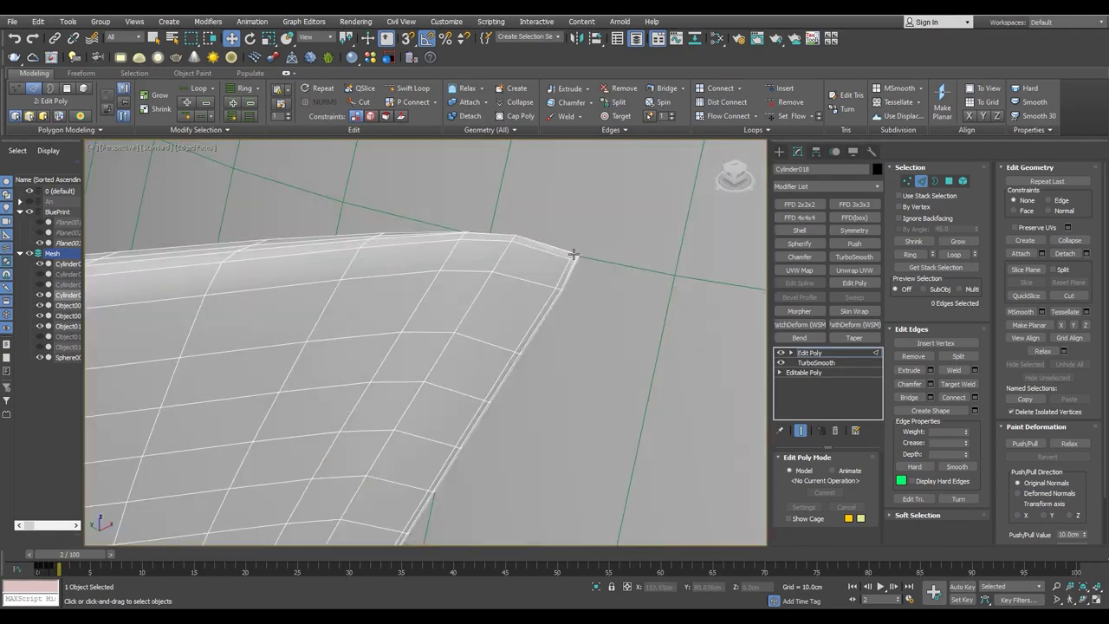
key("shift+z")
key("shift+z")
key("shift+z")
key("shift+z")
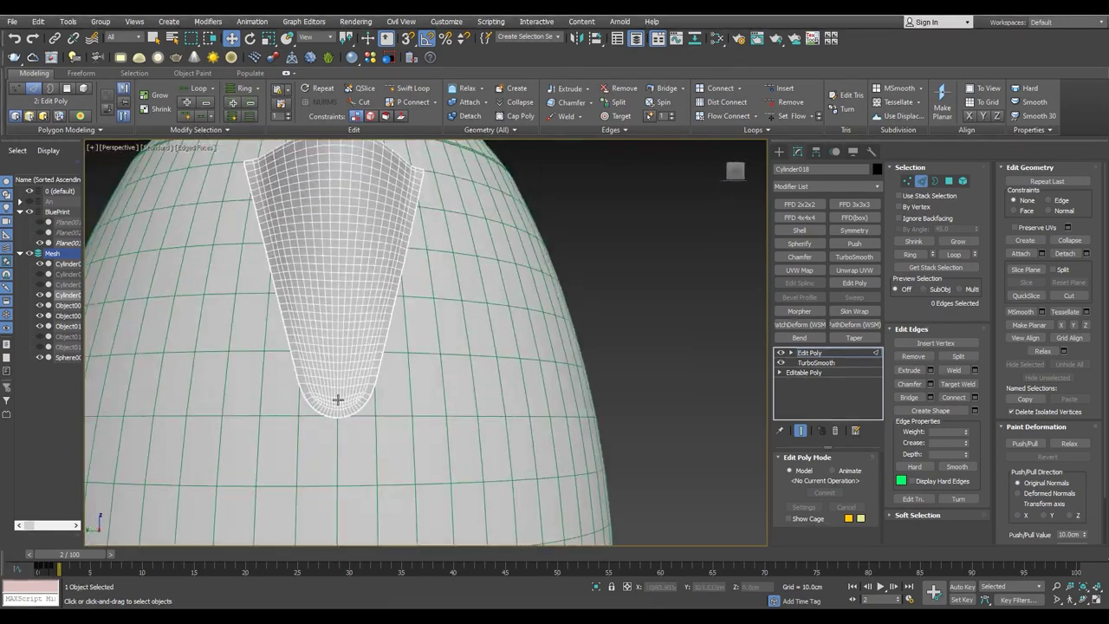
key("alt+w")
key("alt+w")
key("shift+z")
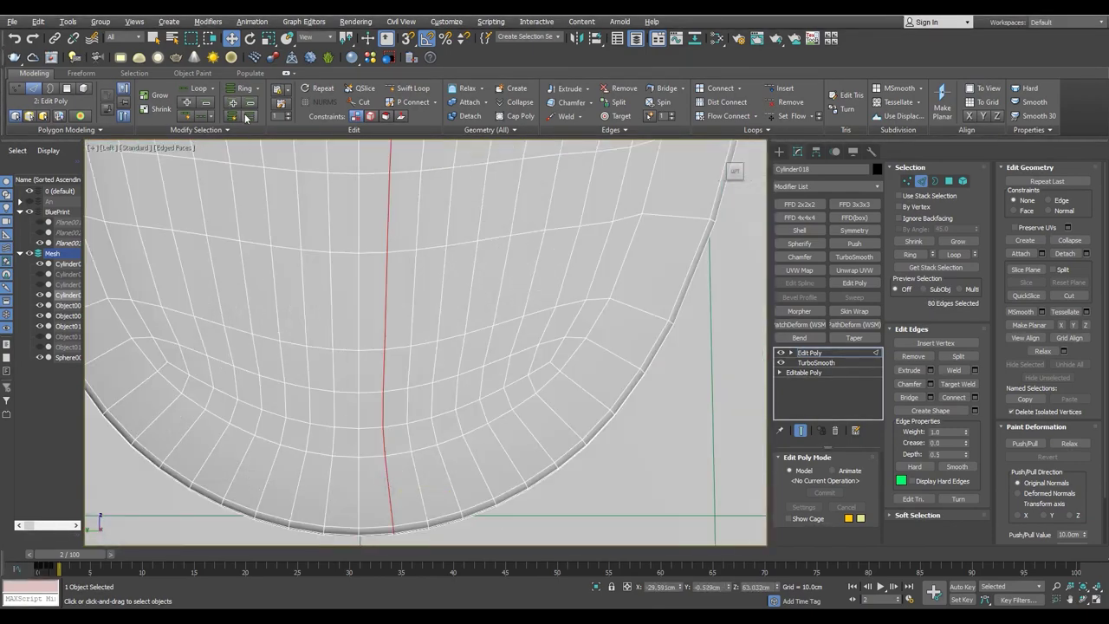
key("shift+z")
scroll(419, 442, "up", 3)
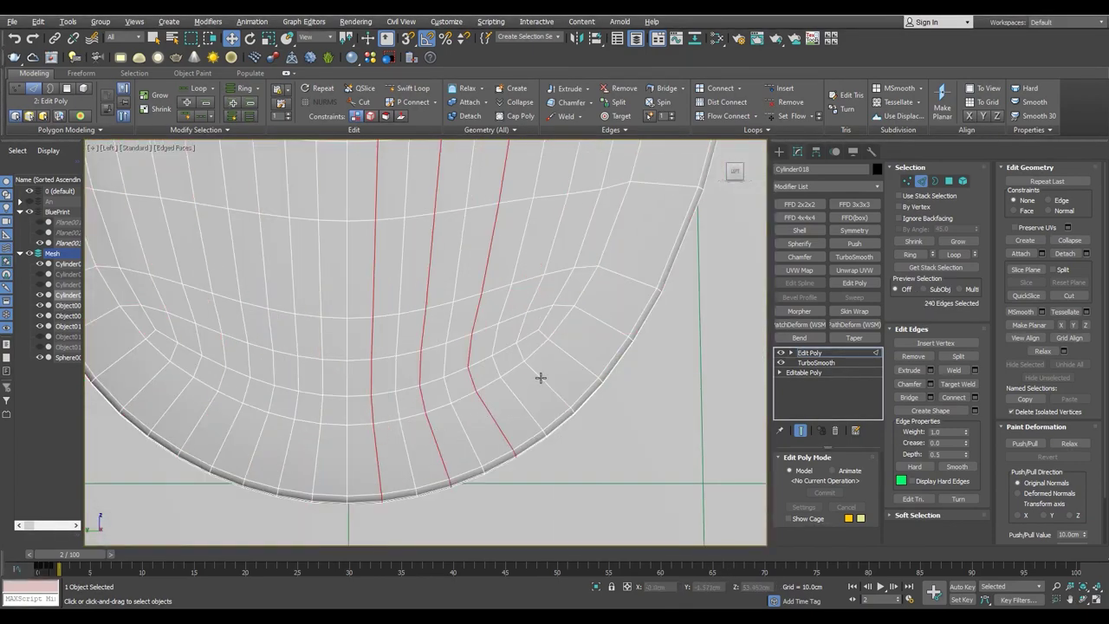
scroll(321, 433, "down", 2)
right_click(325, 442)
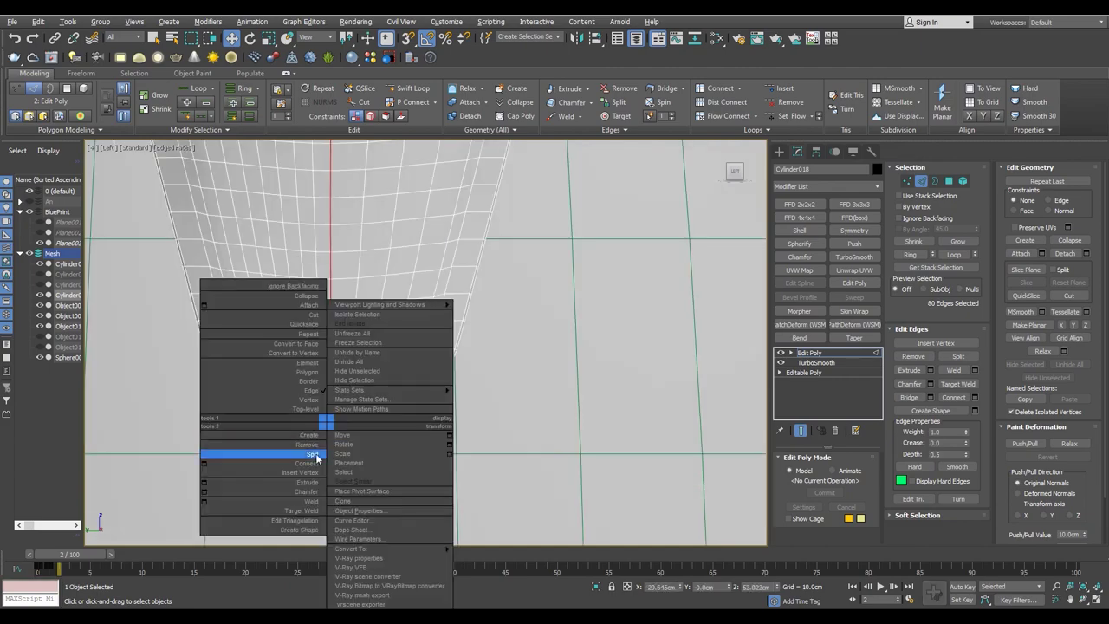
- Split the strip along the selected centre edges and return to Edge mode in Perspective
left_click(286, 453)
key("alt+w")
key("alt+w")
key("p")
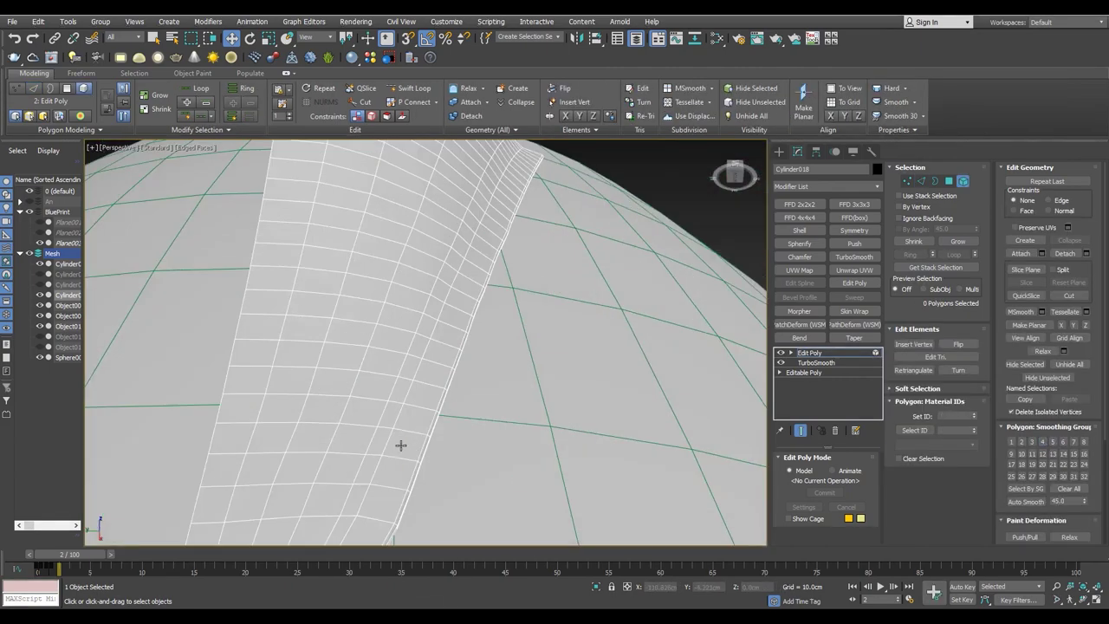
key("ctrl+a")
key("2")
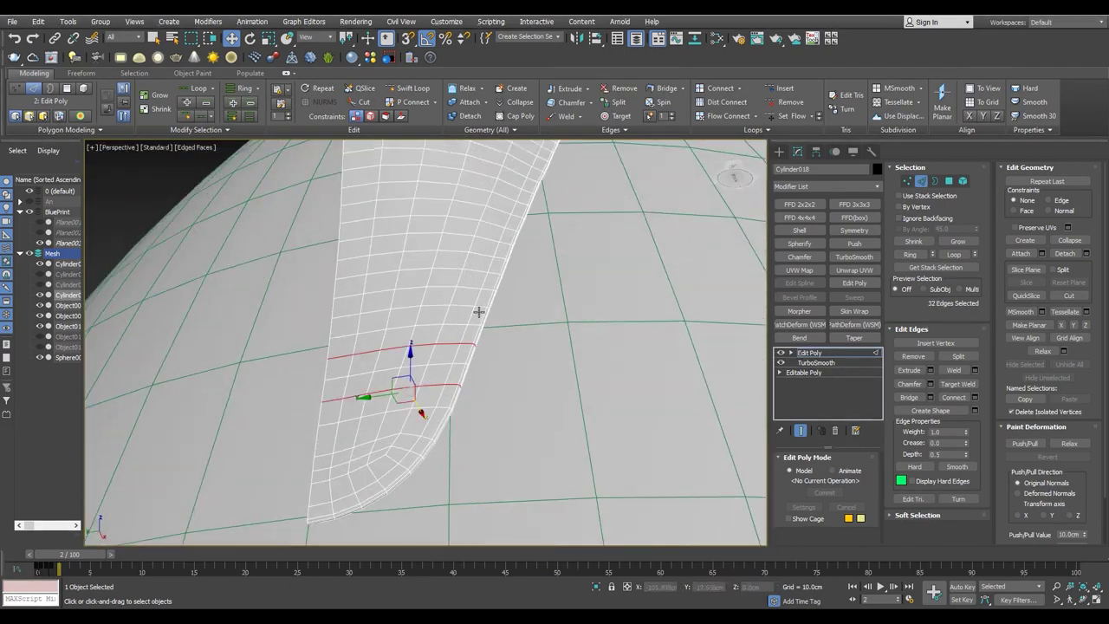
- Double-click two horizontal edge loops on the strip to check them, then clear the selection
double_click(446, 336, "ctrl")
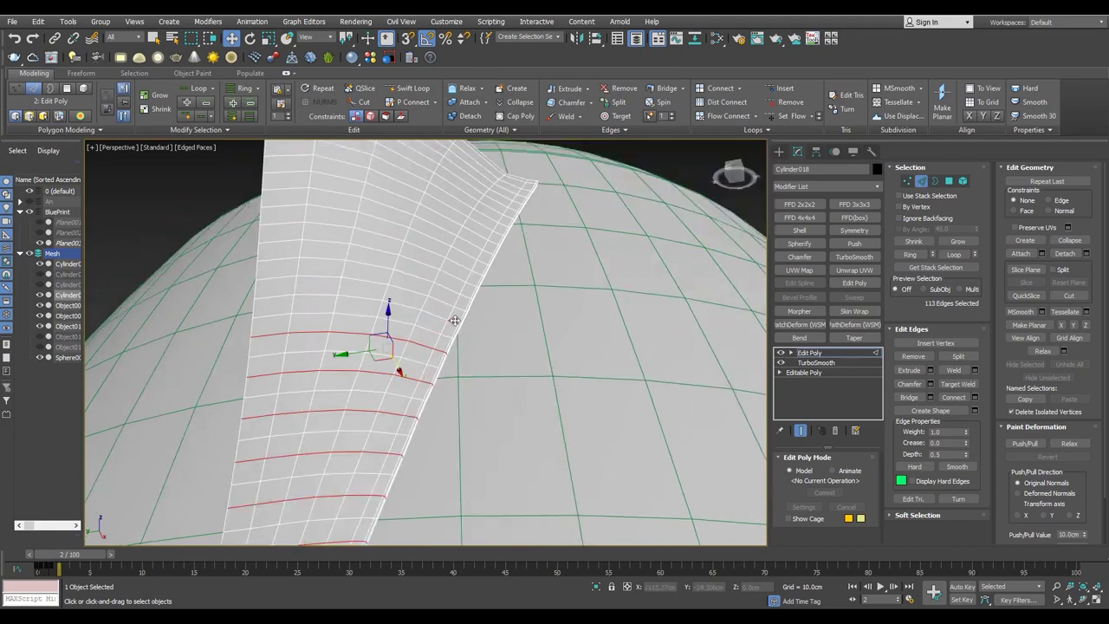
scroll(507, 217, "up", 3)
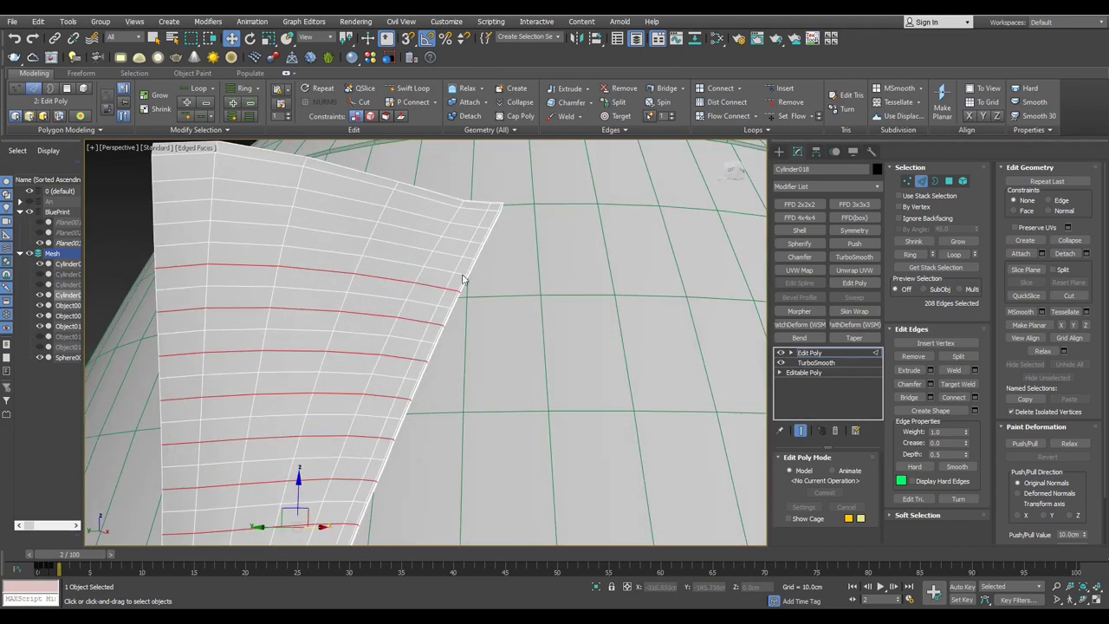
double_click(445, 284, "ctrl")
left_click(483, 216)
scroll(416, 309, "down", 5)
middle_click_drag(416, 309, 444, 324, "alt")
scroll(435, 325, "up", 3)
- Hide the kettle body so only the strip shows, then select a top-corner vertex
key("alt+q")
scroll(527, 309, "up", 3)
key("1")
left_click(656, 347, "ctrl")
middle_click_drag(656, 346, 443, 329, "alt")
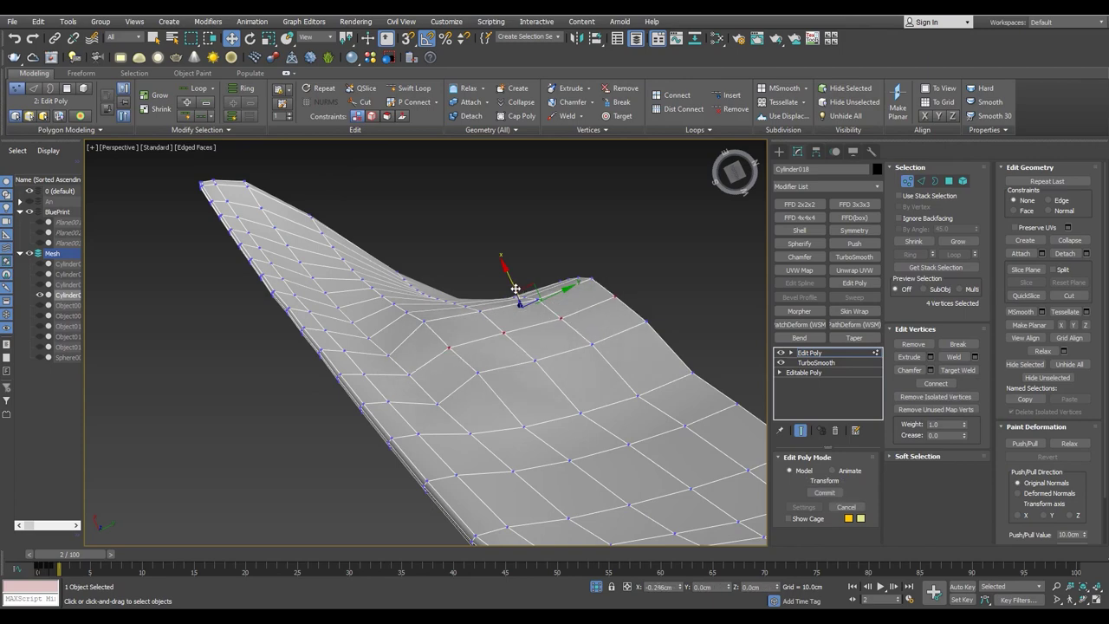
- Select a single strip vertex and orbit around to inspect the collapsed, smoothed spout's shape
left_click(516, 287)
middle_click_drag(516, 288, 508, 313, "alt")
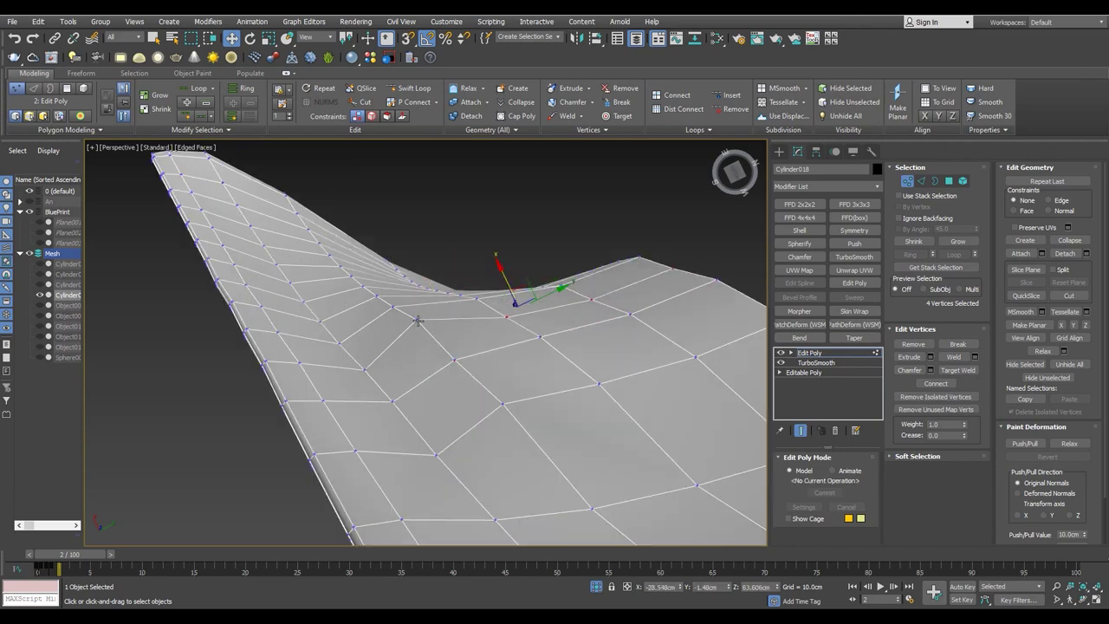
mouse_move(486, 276)
middle_mouse_down("alt")
mouse_move(463, 334)
mouse_move(468, 303)
mouse_move(493, 356)
middle_mouse_up("alt")
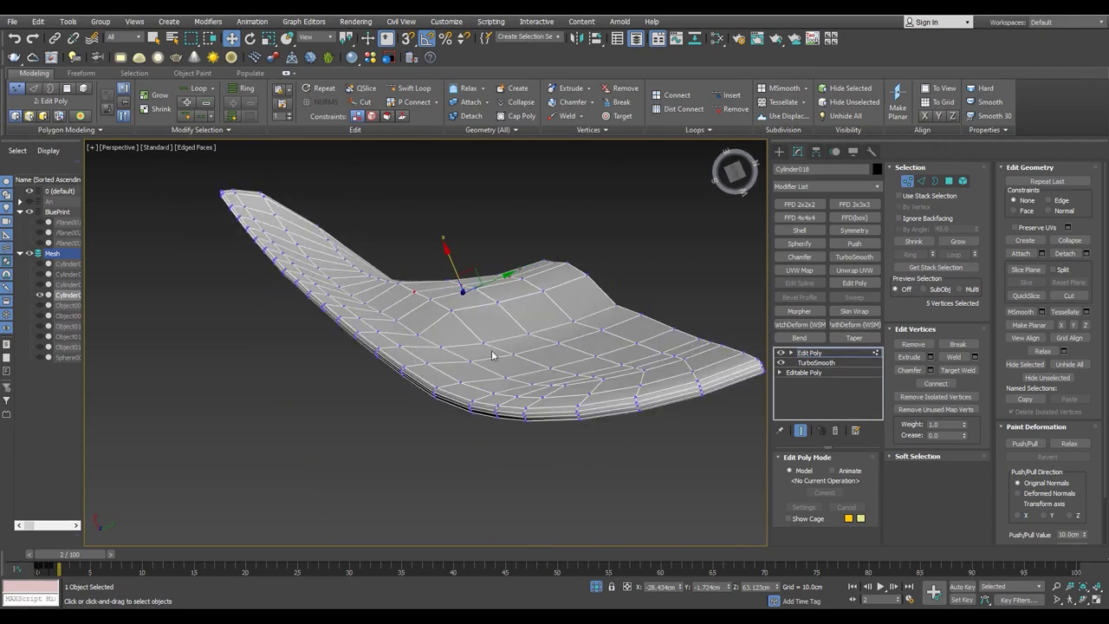
scroll(527, 306, "up", 3)
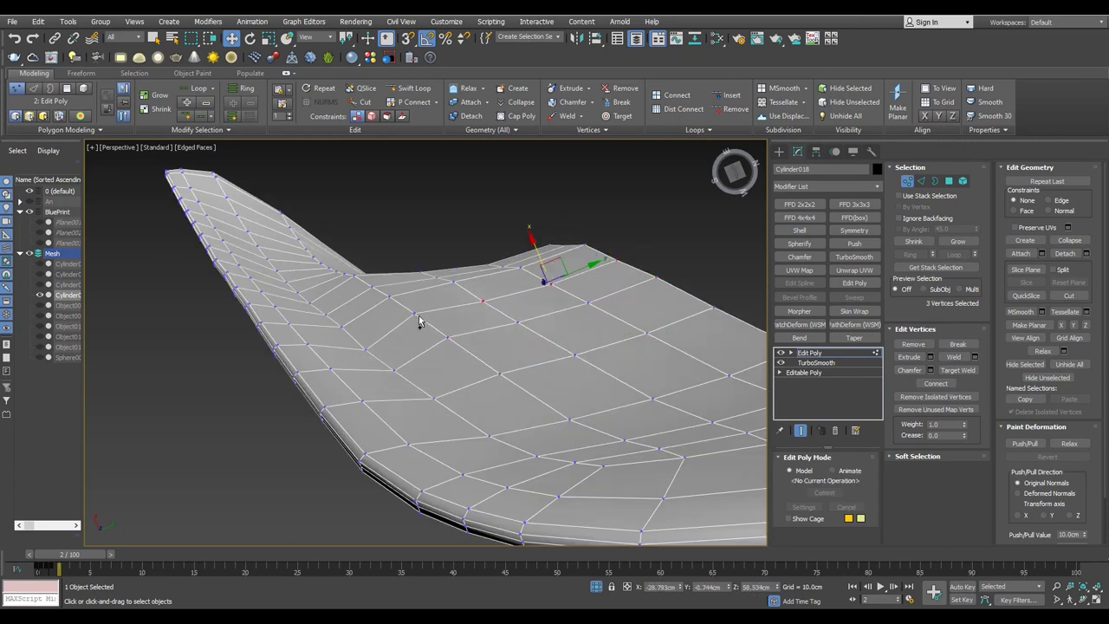
middle_click_drag(501, 249, 486, 276, "alt")
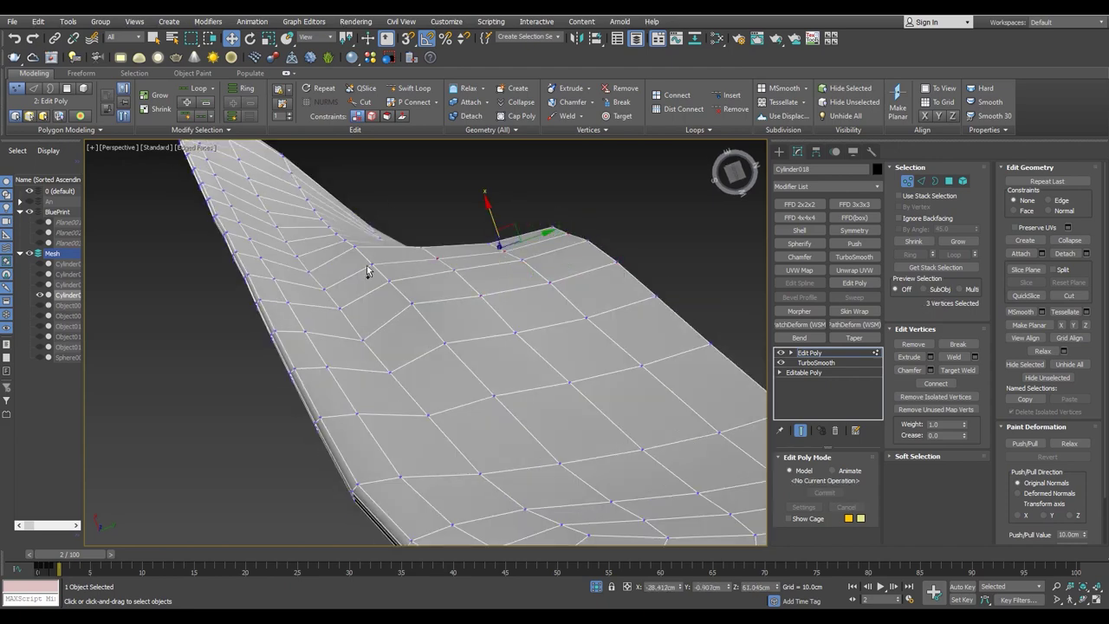
scroll(462, 216, "down", 3)
middle_click_drag(462, 216, 577, 453, "alt")
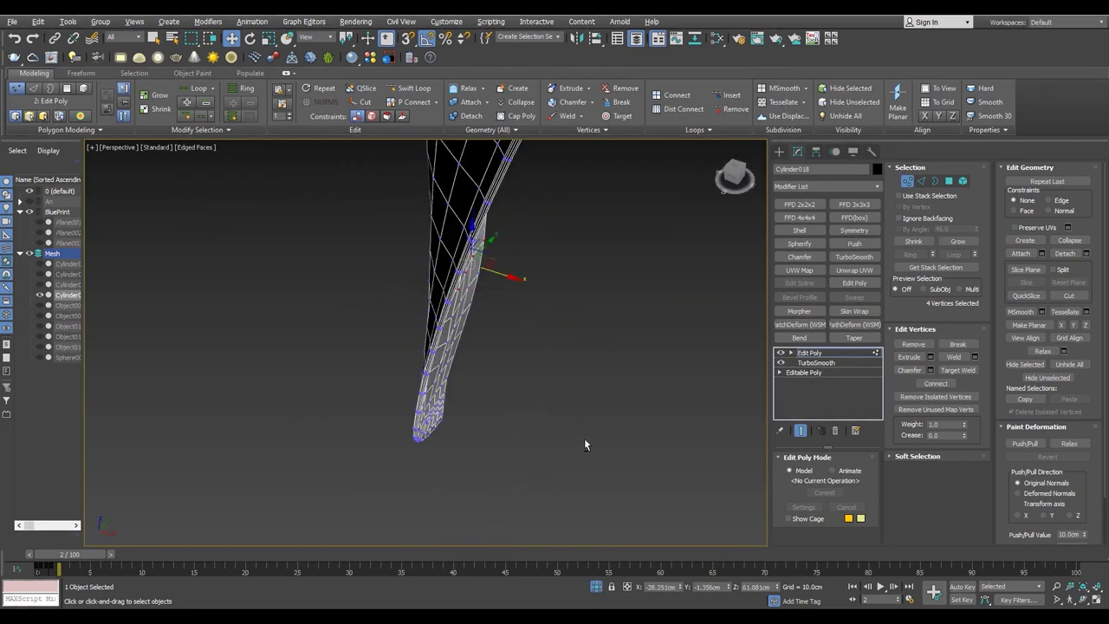
mouse_move(570, 285)
middle_mouse_down("alt")
mouse_move(440, 280)
mouse_move(425, 324)
middle_mouse_up("alt")
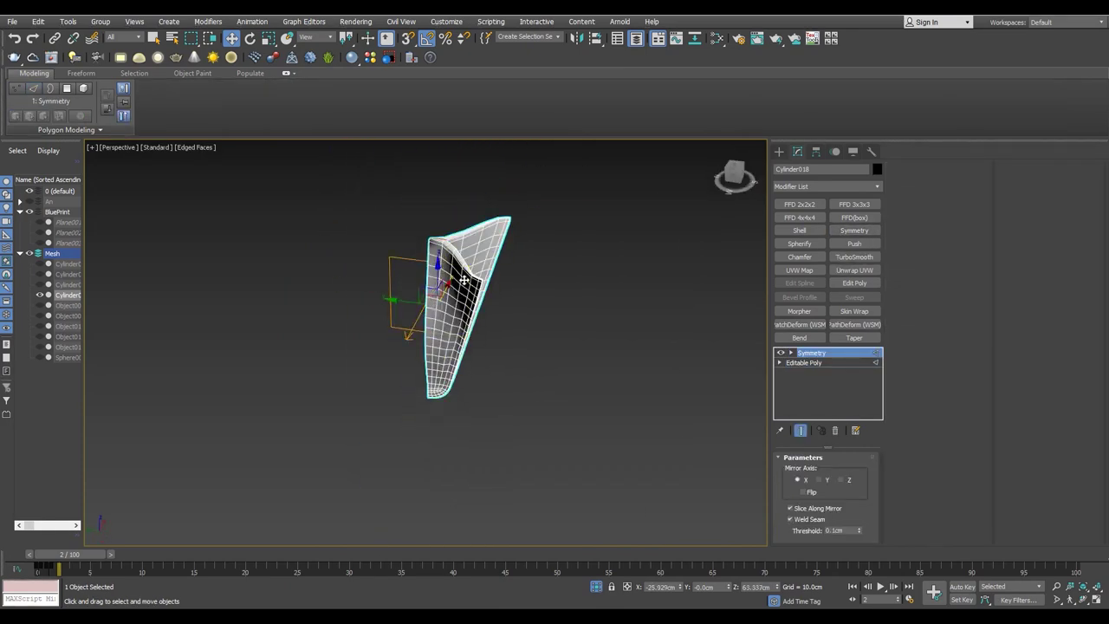
- Add a Symmetry modifier mirroring the spout on the Y axis, check its open border, and apply it
left_click(853, 230)
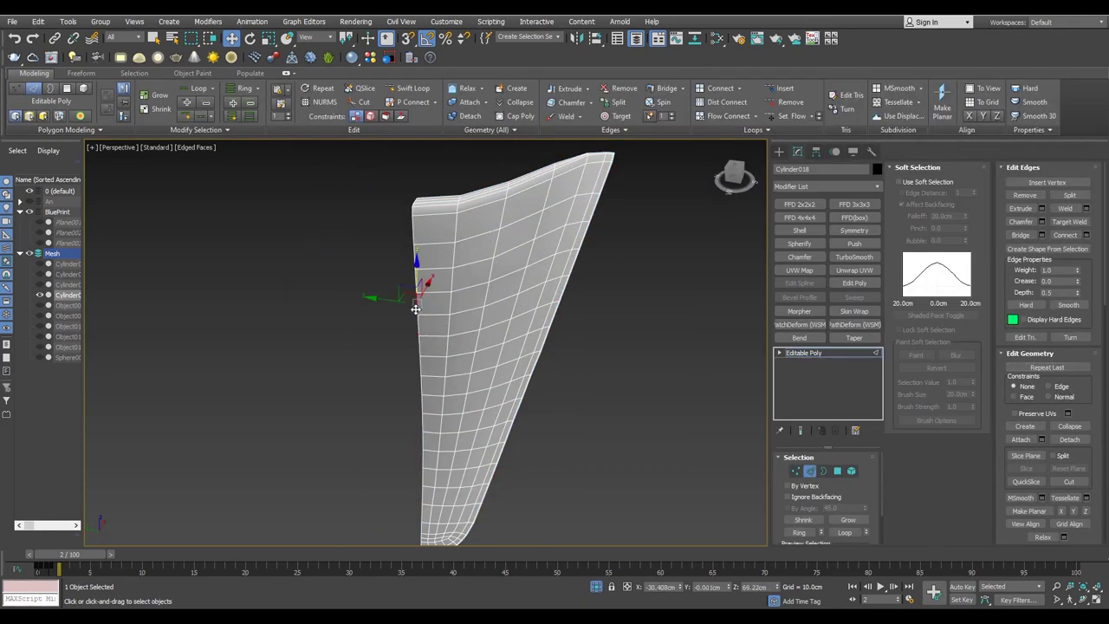
left_click(819, 480)
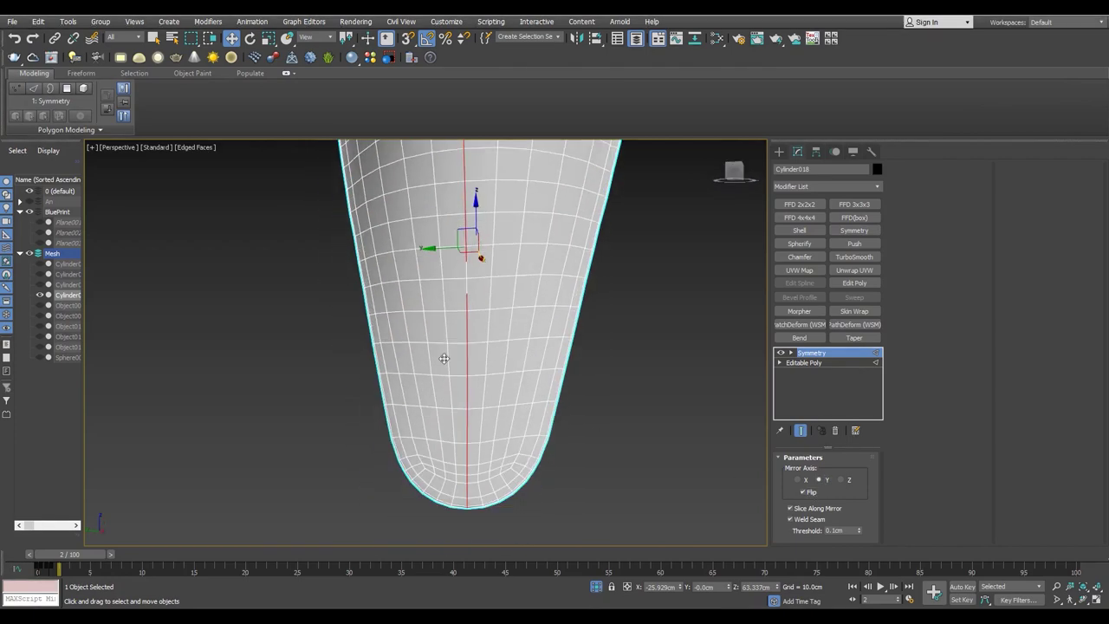
scroll(360, 354, "down", 2)
key("3")
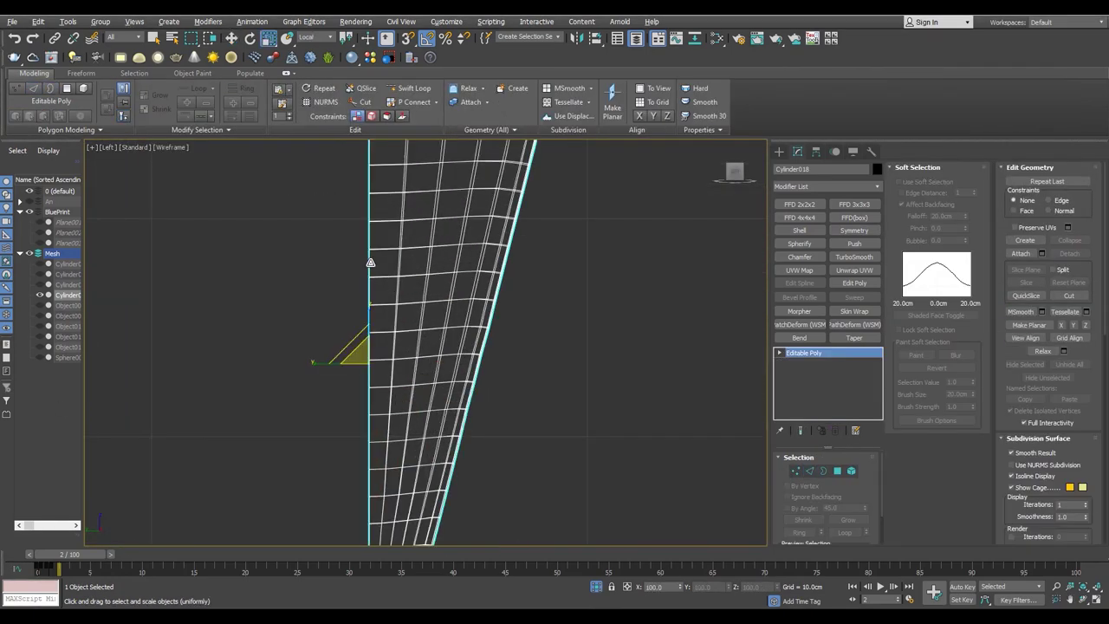
left_click(854, 230)
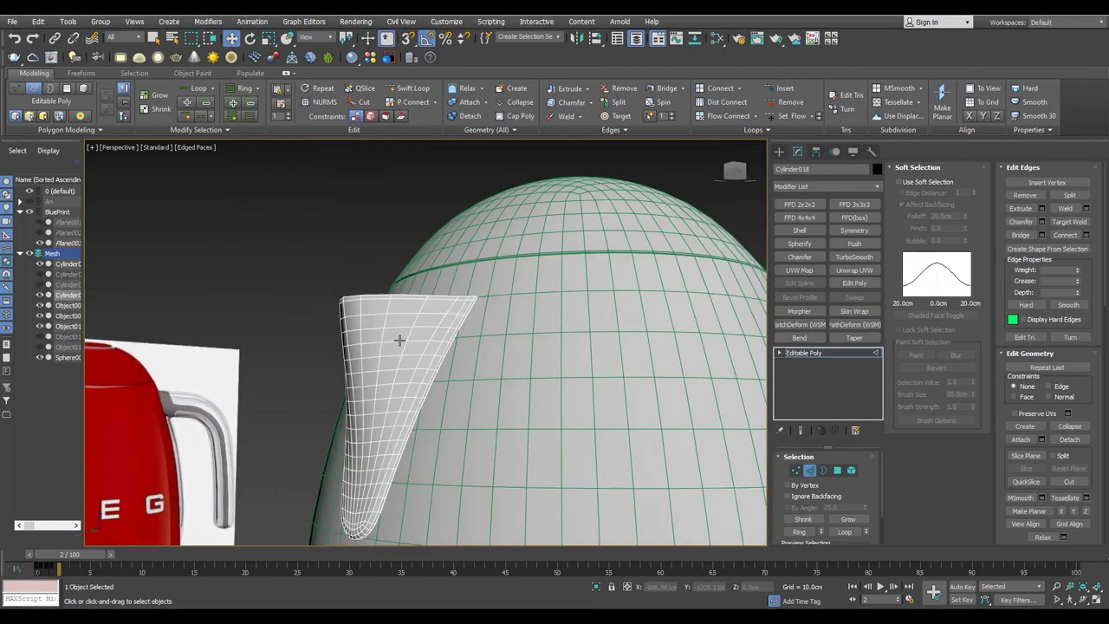
- Compare the spout with the reference and select an edge on the spout corner
middle_click_drag(377, 384, 499, 302, "alt")
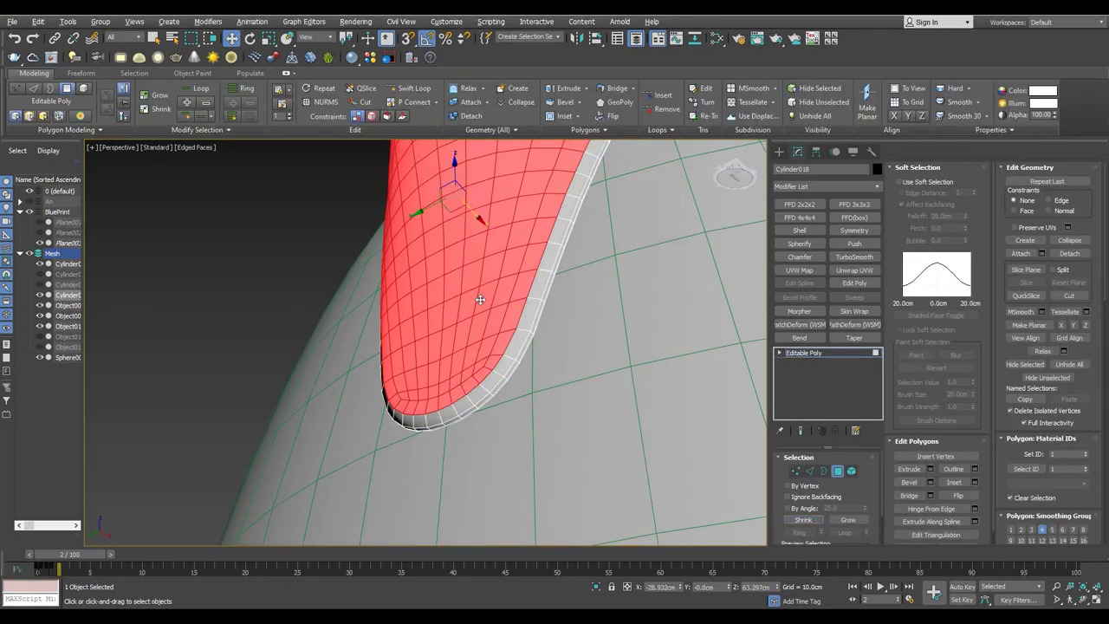
middle_click_drag(480, 300, 495, 322, "alt")
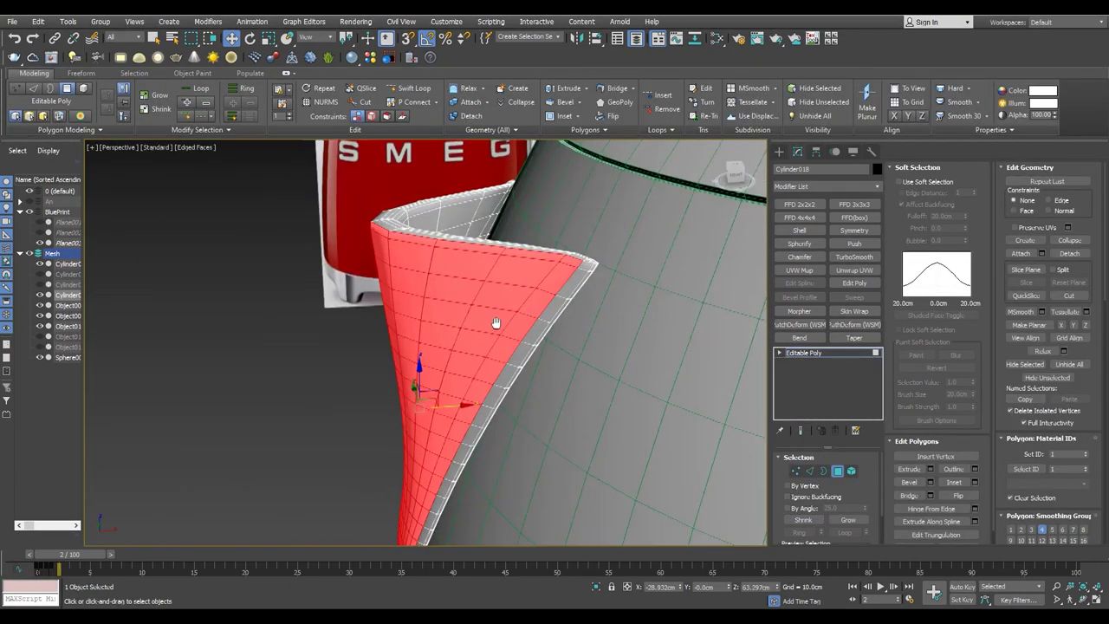
scroll(584, 292, "up", 5)
scroll(426, 480, "up", 3)
key("2")
mouse_move(426, 480)
middle_mouse_down("alt")
mouse_move(520, 455)
mouse_move(511, 371)
middle_mouse_up("alt")
left_click(520, 453)
- Shrink the spout's face selection off its border, then return to edges on the rim
key("4")
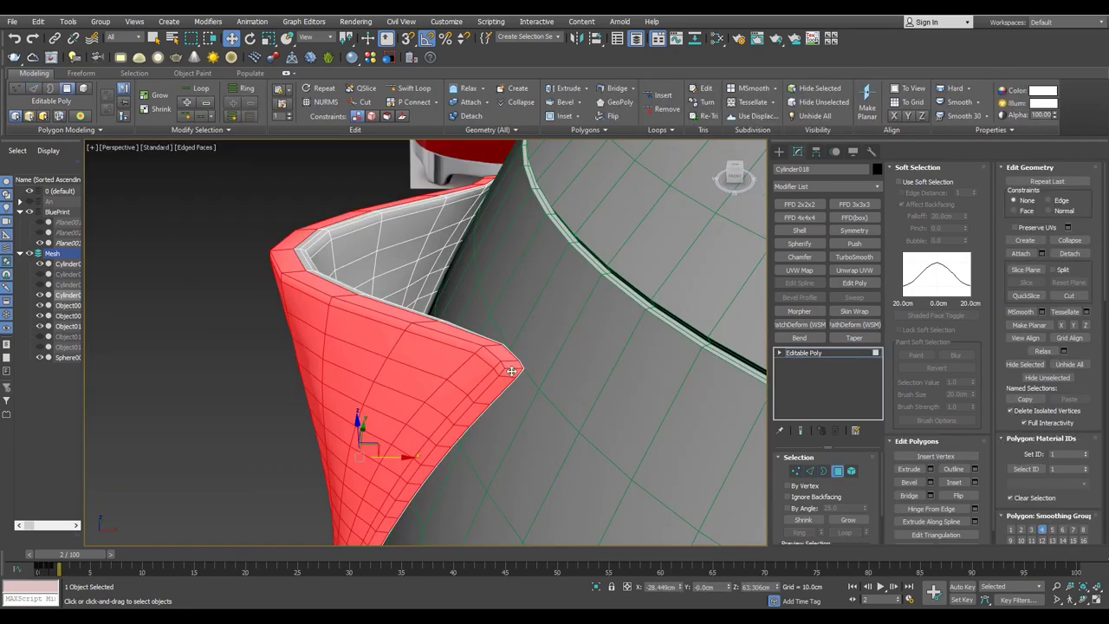
left_click(809, 522)
scroll(377, 470, "up", 3)
mouse_move(463, 406)
middle_mouse_down("alt")
mouse_move(485, 225)
mouse_move(495, 327)
mouse_move(367, 338)
mouse_move(420, 391)
mouse_move(407, 373)
mouse_move(359, 414)
mouse_move(589, 379)
mouse_move(329, 325)
mouse_move(173, 321)
mouse_move(384, 302)
middle_mouse_up("alt")
key("2")
scroll(282, 475, "up", 4)
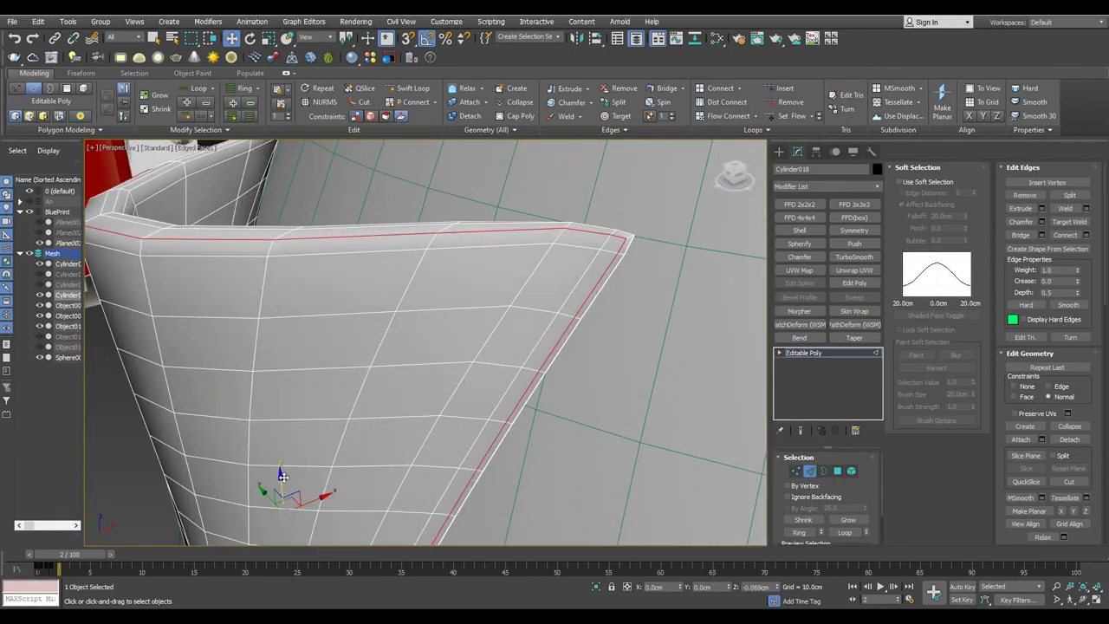
mouse_move(284, 479)
middle_mouse_down("alt")
mouse_move(491, 304)
mouse_move(411, 386)
mouse_move(457, 192)
middle_mouse_up("alt")
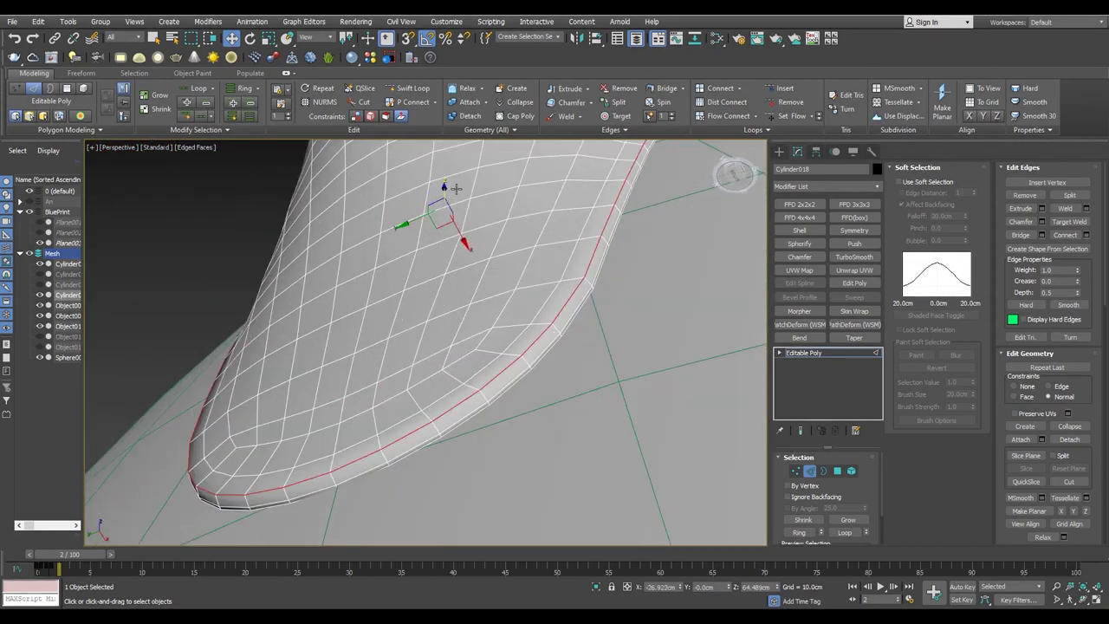
mouse_move(445, 188)
middle_mouse_down("alt")
mouse_move(469, 378)
mouse_move(526, 323)
mouse_move(433, 364)
mouse_move(485, 330)
mouse_move(450, 372)
mouse_move(456, 395)
mouse_move(388, 360)
middle_mouse_up("alt")
scroll(530, 294, "up", 3)
- Add TurboSmooth to the spout and toggle edged faces to check the smoothed result
left_click(804, 353)
left_click(853, 257)
key("F4")
scroll(457, 395, "down", 5)
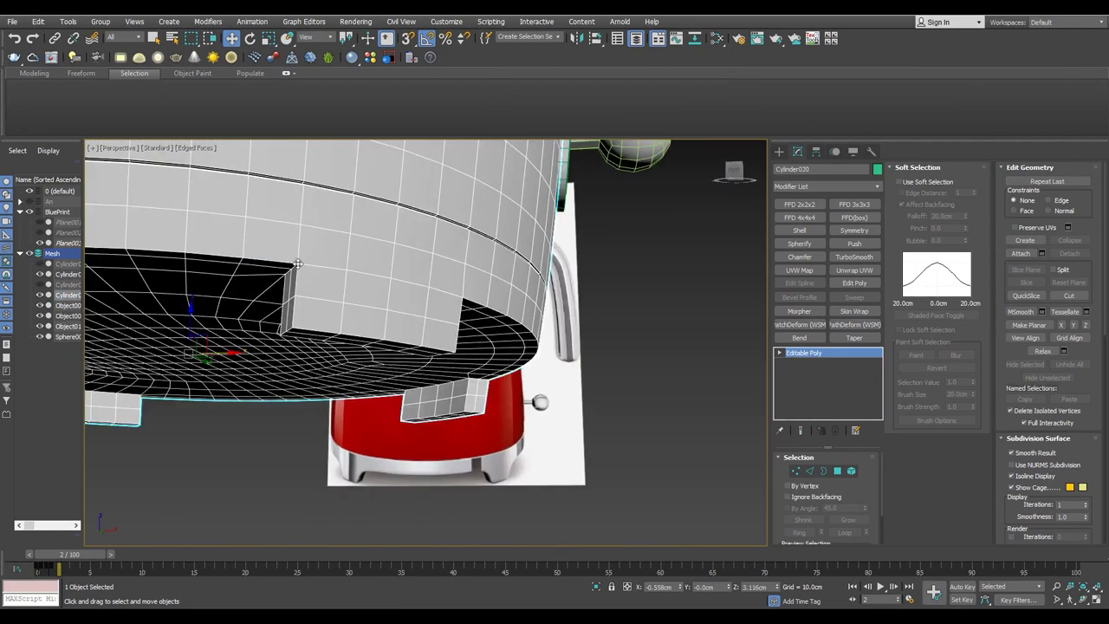
- Commit the chamfers on the ring edges and on the notch corner edges
left_click(433, 466)
scroll(439, 390, "up", 3)
key("1")
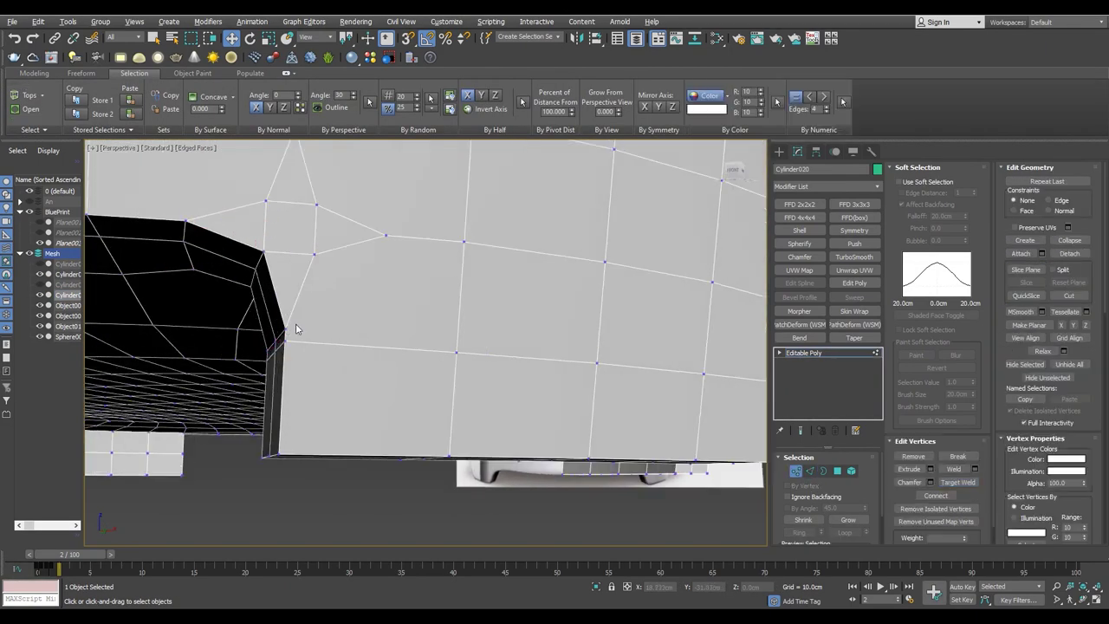
middle_click_drag(440, 390, 517, 370, "alt")
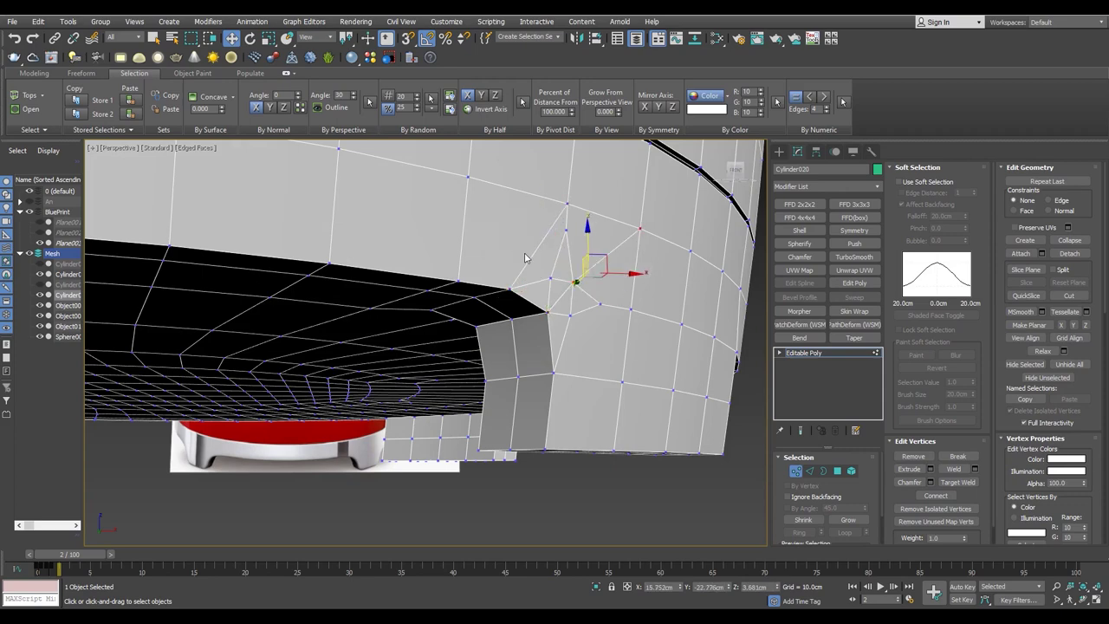
key("2")
scroll(555, 303, "up", 2)
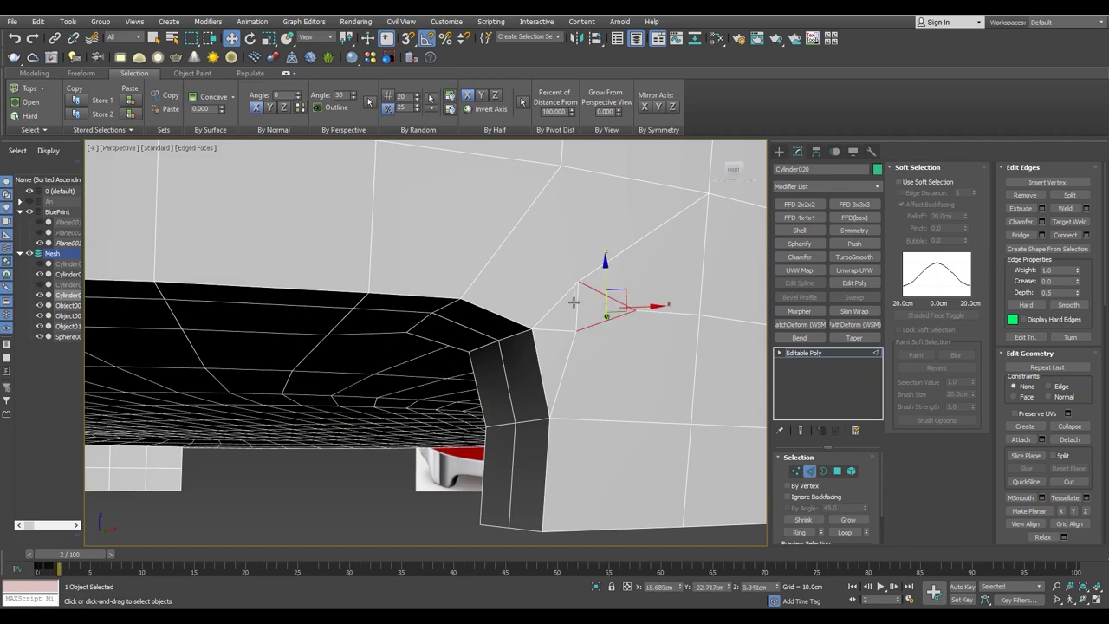
mouse_move(641, 319)
middle_mouse_down("alt")
mouse_move(456, 354)
mouse_move(432, 337)
middle_mouse_up("alt")
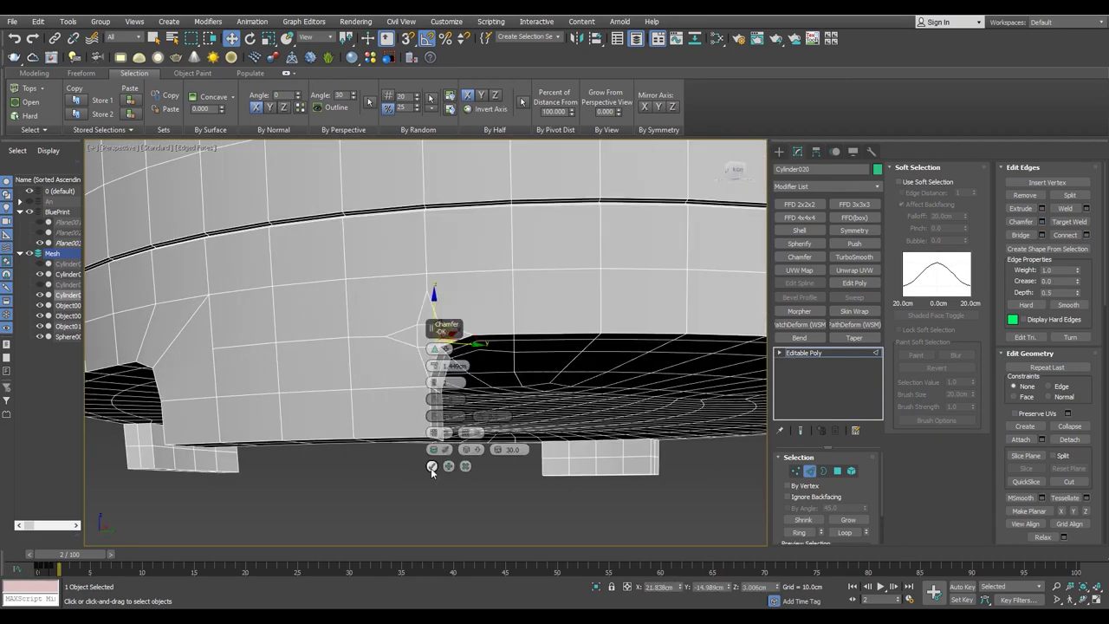
left_click(431, 467)
- Target Weld a stray vertex at the notch corner into its neighbour
key("1")
middle_click_drag(436, 378, 441, 381, "alt")
key("ctrl+w")
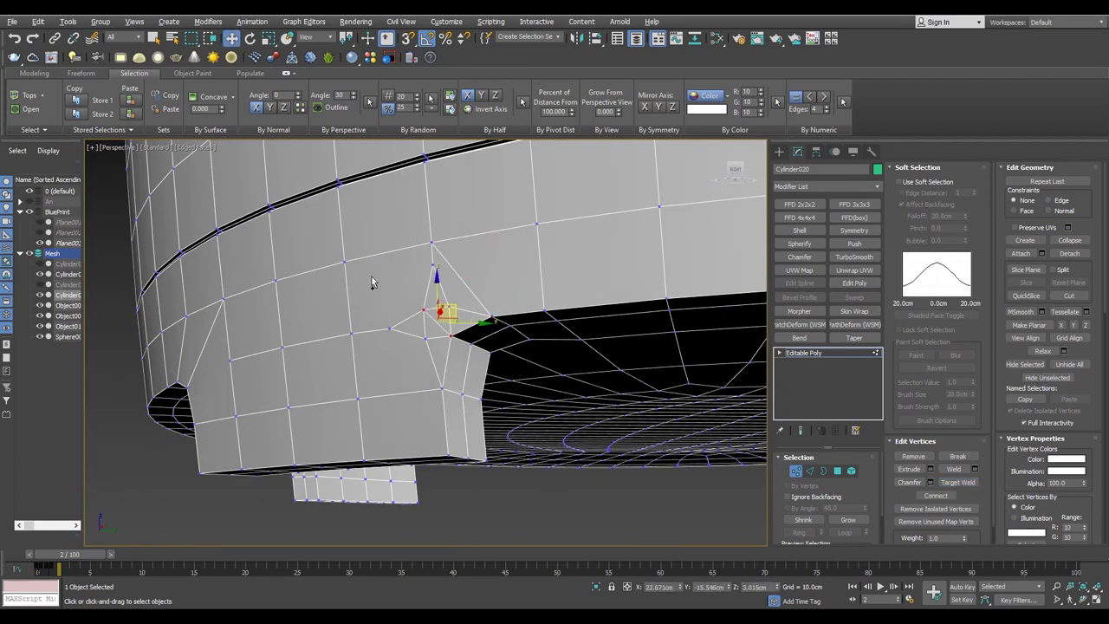
key("2")
scroll(401, 299, "up", 2)
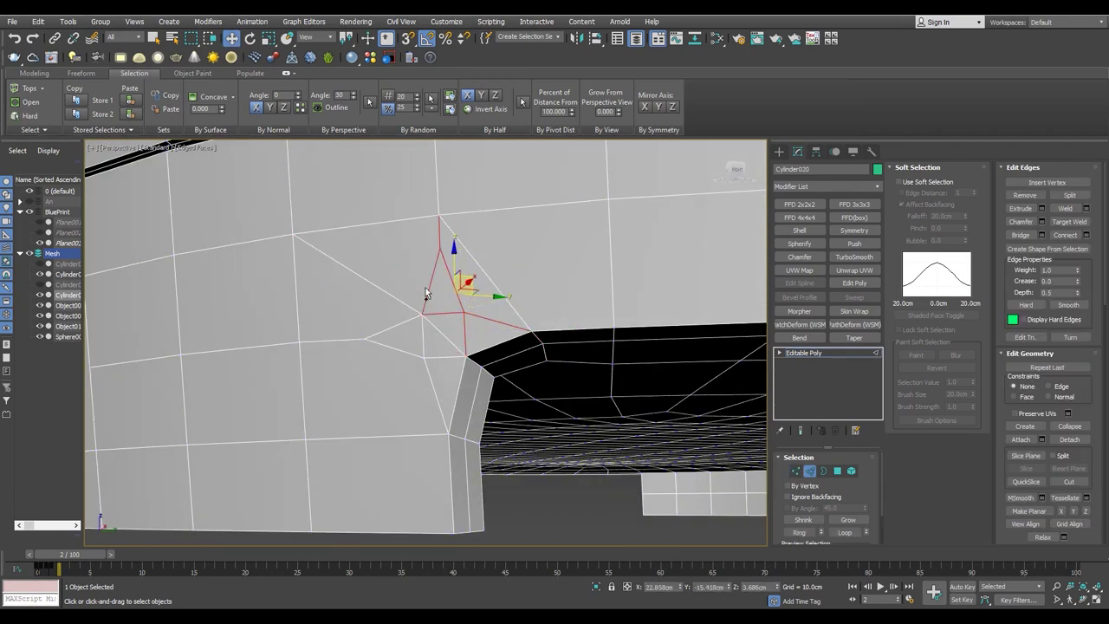
scroll(343, 340, "down", 5)
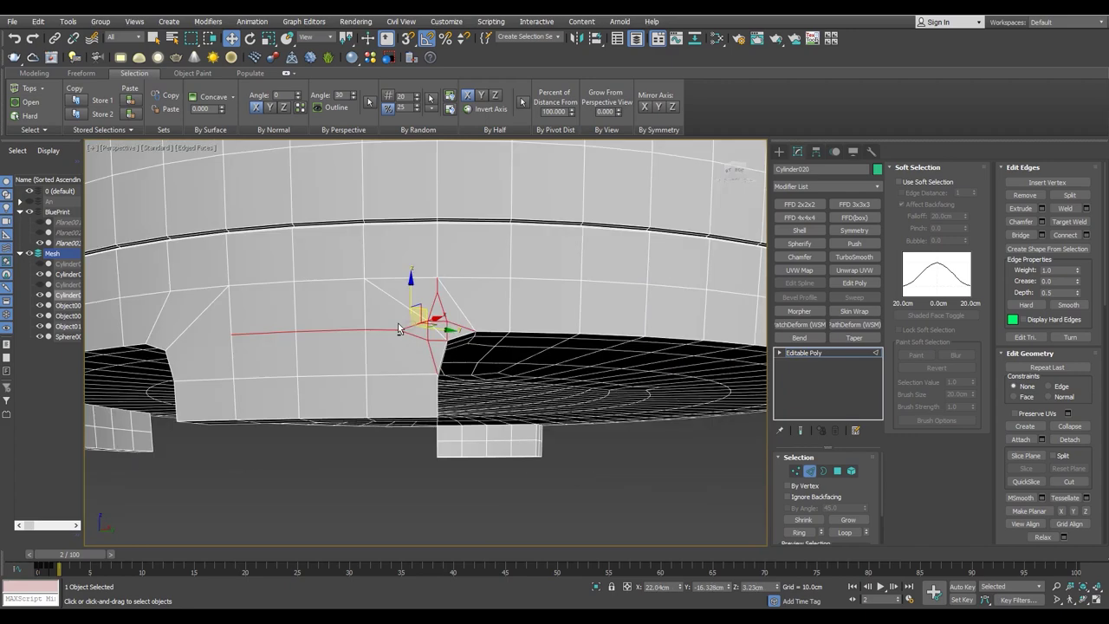
mouse_move(417, 297)
middle_mouse_down("alt")
mouse_move(351, 295)
mouse_move(364, 347)
middle_mouse_up("alt")
- Select the notch vertices in Vertex mode and ready them for moving
key("1")
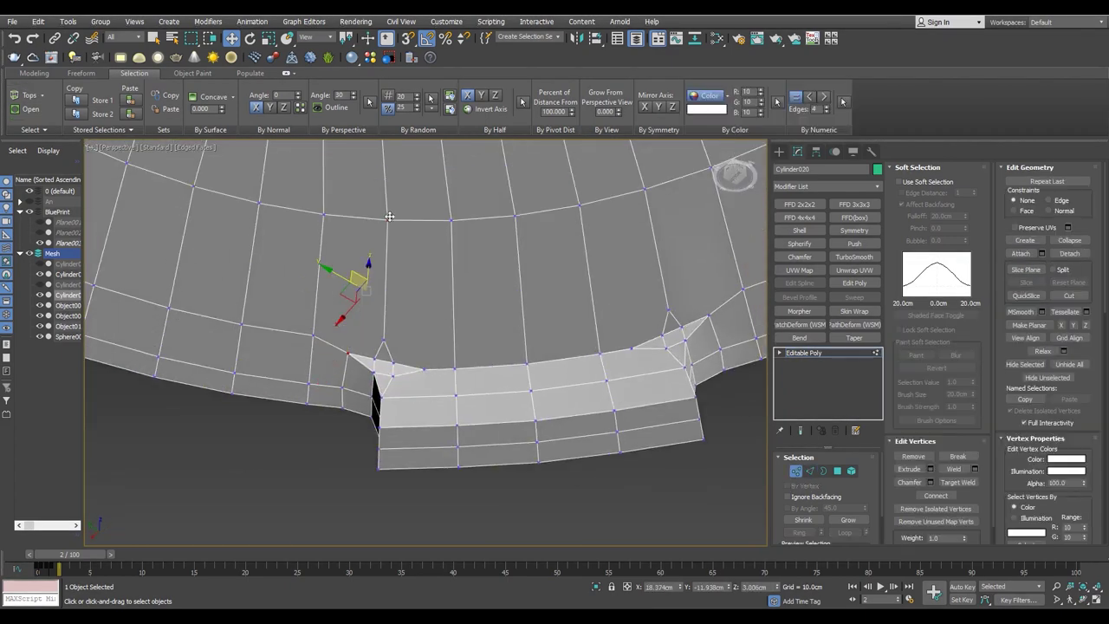
scroll(371, 372, "up", 3)
scroll(384, 324, "down", 4)
scroll(372, 352, "up", 4)
scroll(426, 384, "down", 4)
key("w")
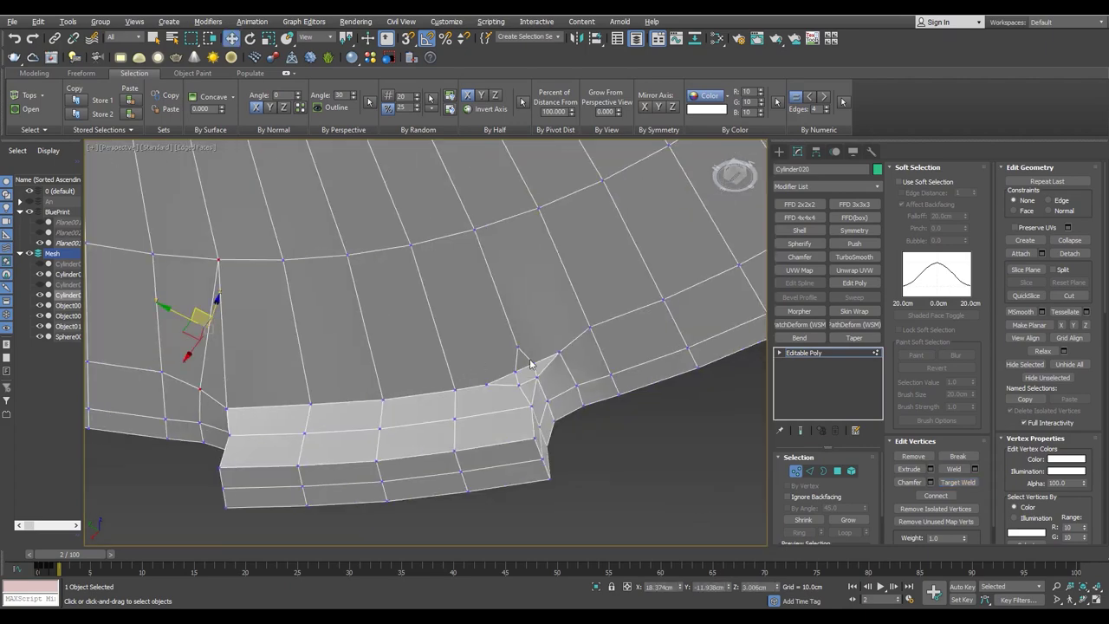
- Inspect the ring from the side, then isolate the spout shell from the kettle
middle_click_drag(507, 368, 486, 382, "alt")
scroll(483, 400, "up", 3)
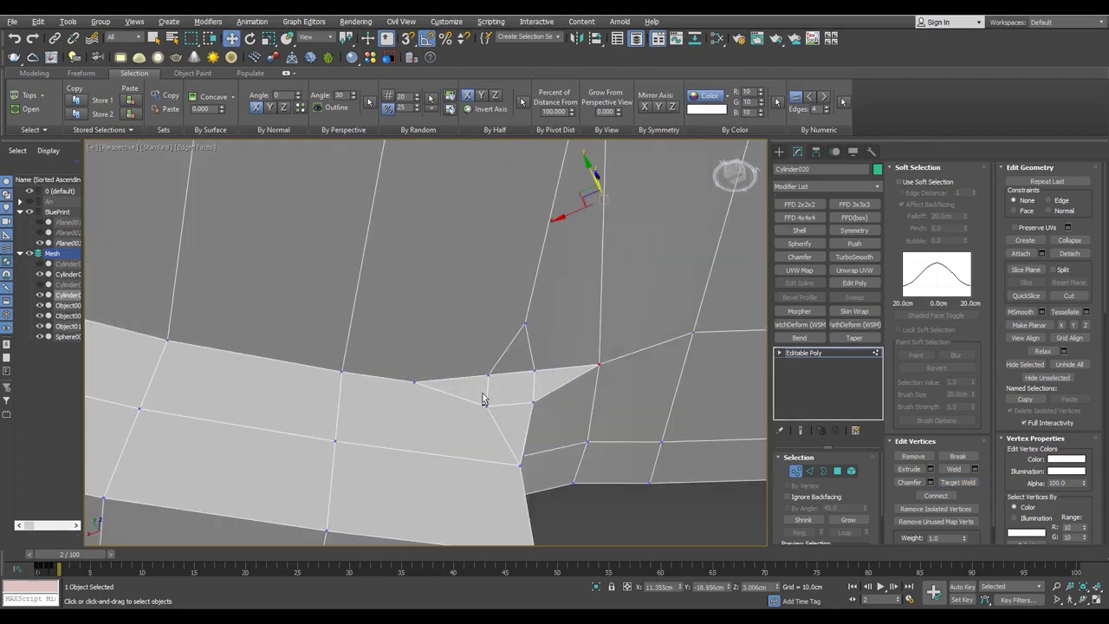
scroll(541, 400, "up", 2)
scroll(537, 403, "down", 2)
scroll(534, 404, "down", 5)
mouse_move(535, 404)
middle_mouse_down("alt")
mouse_move(599, 378)
mouse_move(520, 386)
middle_mouse_up("alt")
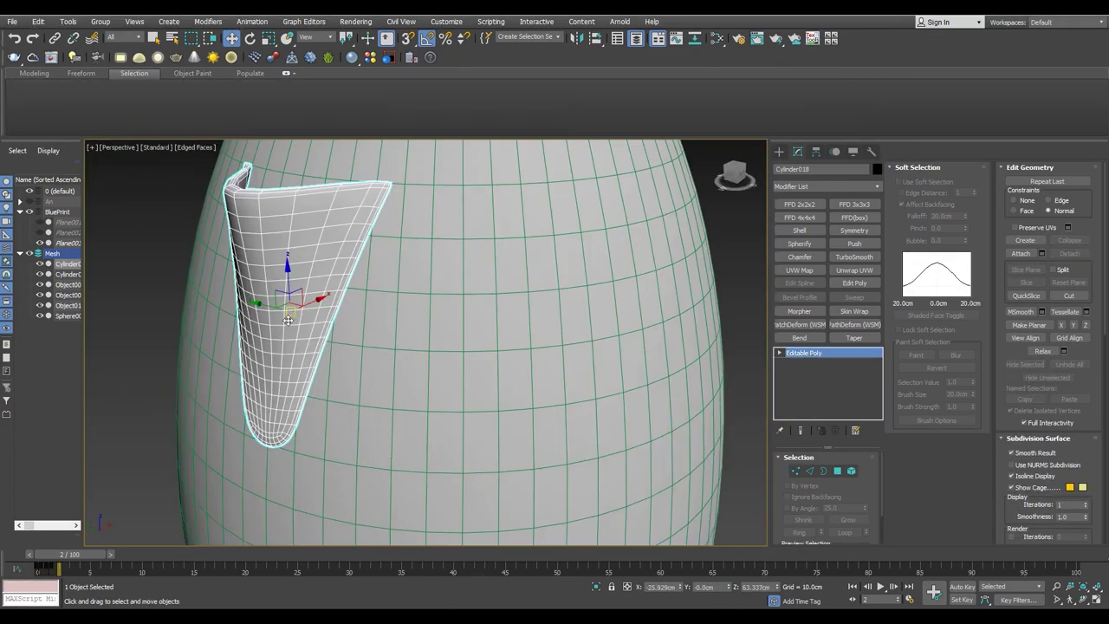
key("alt+q")
- Preview the isolated spout with TurboSmooth and the edge lines hidden
scroll(384, 367, "up", 5)
middle_click_drag(384, 367, 520, 330, "alt")
left_click(854, 257)
key("F4")
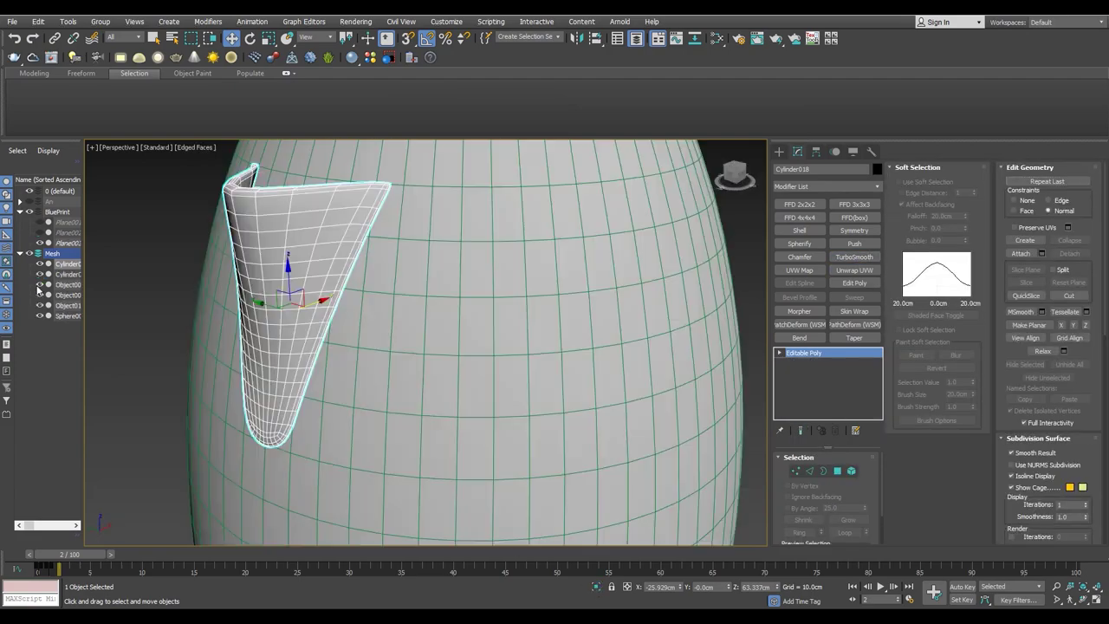
scroll(424, 321, "down", 4)
scroll(425, 321, "up", 4)
scroll(425, 321, "up", 3)
- Switch to Edge mode on the lid ring and open the Chamfer settings for the selected loops
key("2")
middle_click_drag(424, 320, 580, 282, "alt")
scroll(626, 310, "down", 5)
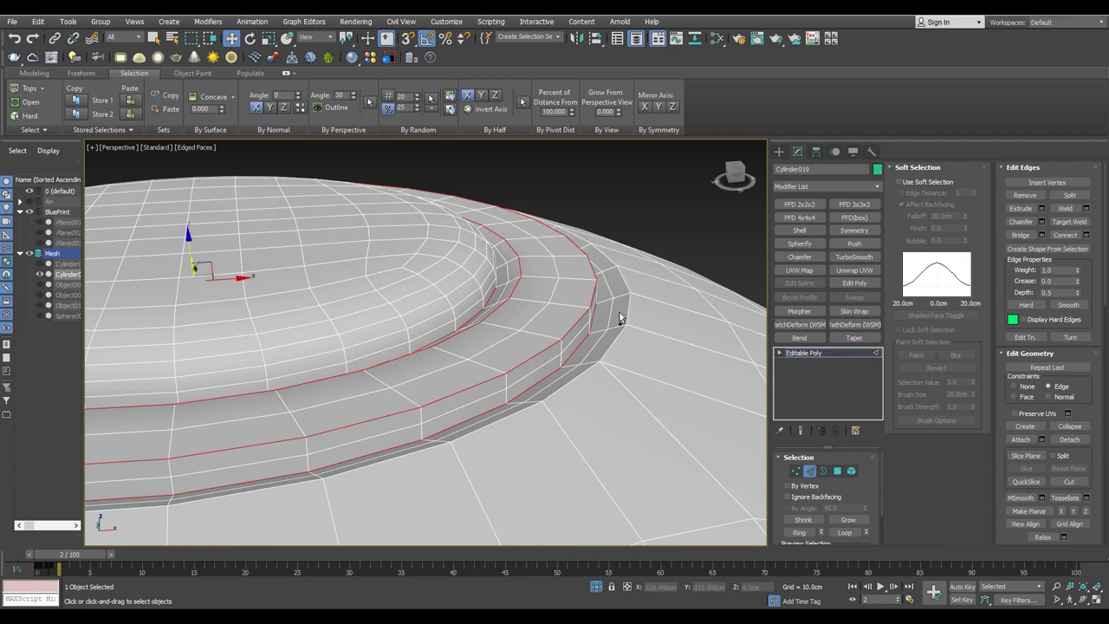
scroll(622, 314, "up", 5)
left_click(1042, 222)
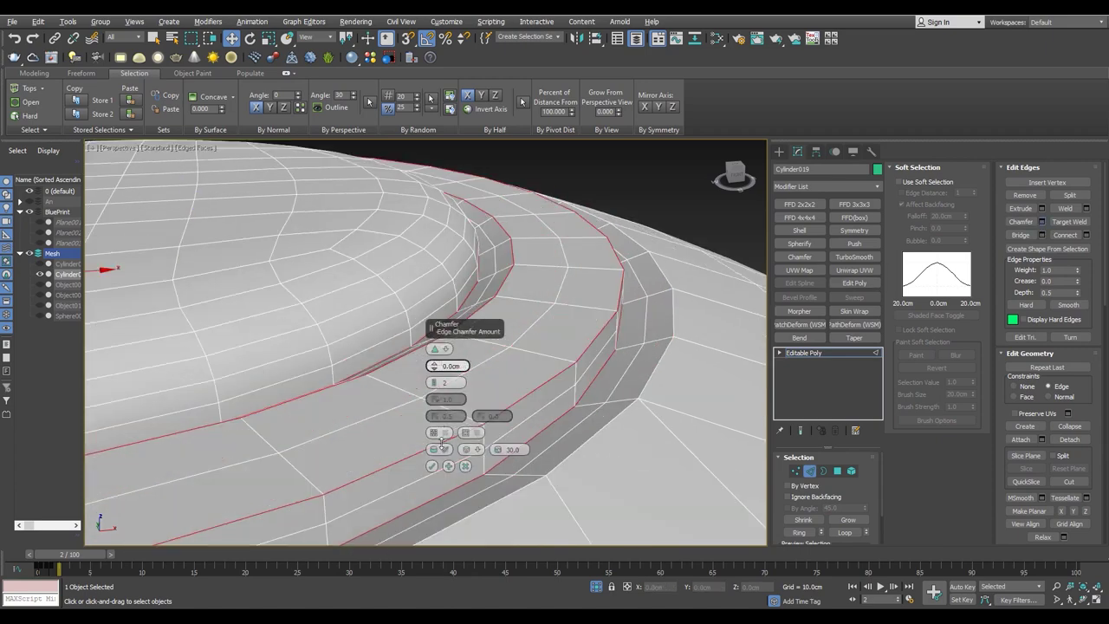
left_click(824, 470)
left_click(810, 470)
left_click(837, 470)
key("2")
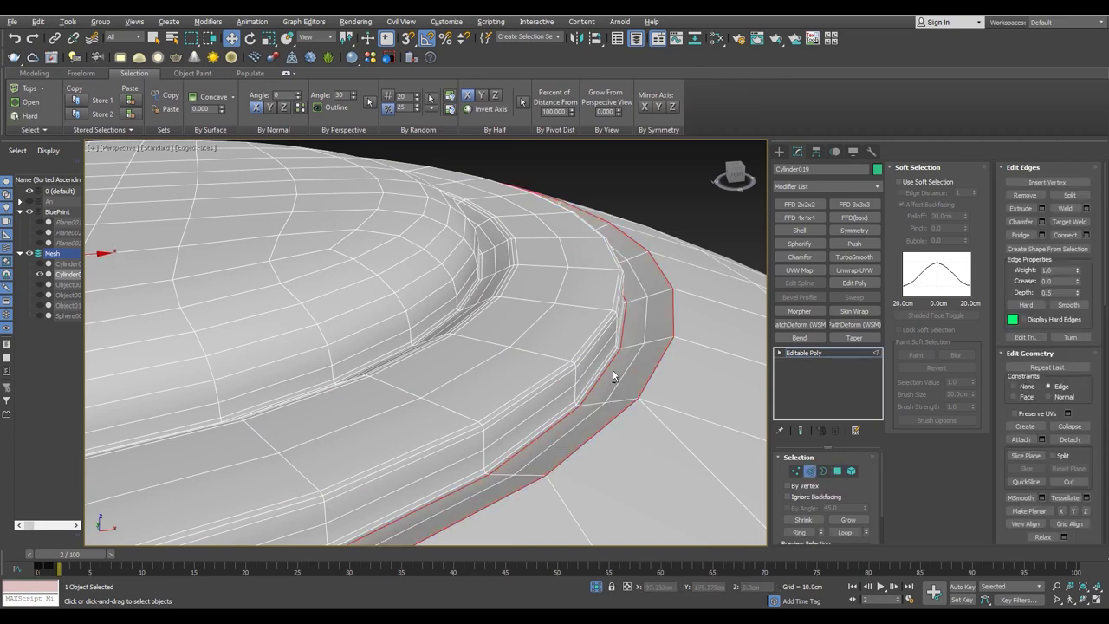
scroll(431, 465, "down", 5)
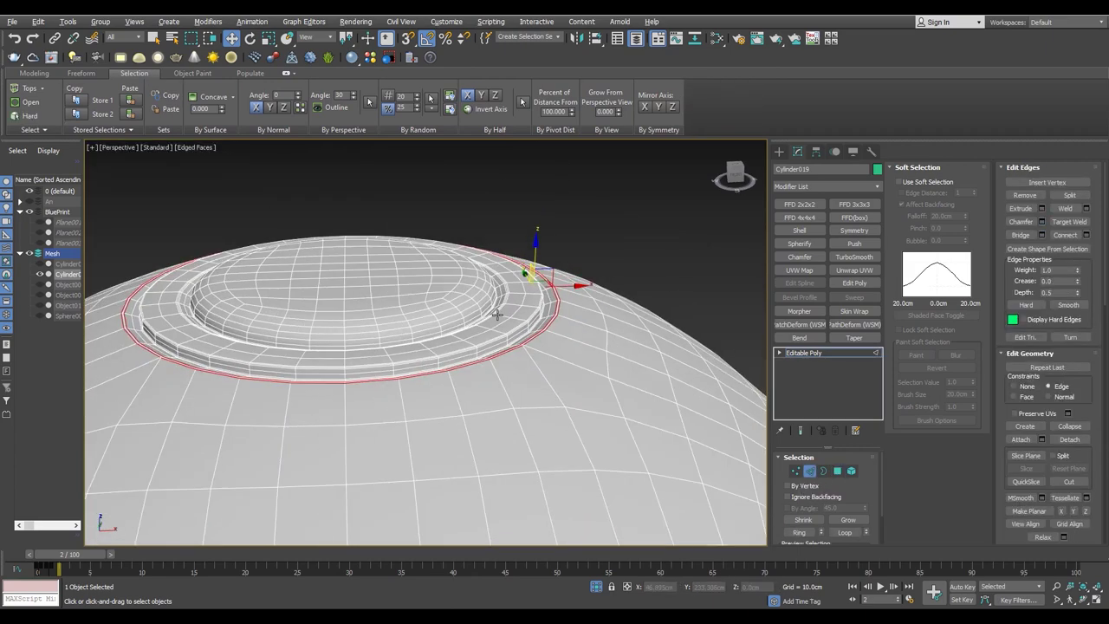
scroll(537, 277, "up", 4)
- Preview the lid with TurboSmooth, then undo it to keep editing edges
left_click(855, 257)
key("ctrl+z")
scroll(559, 334, "down", 4)
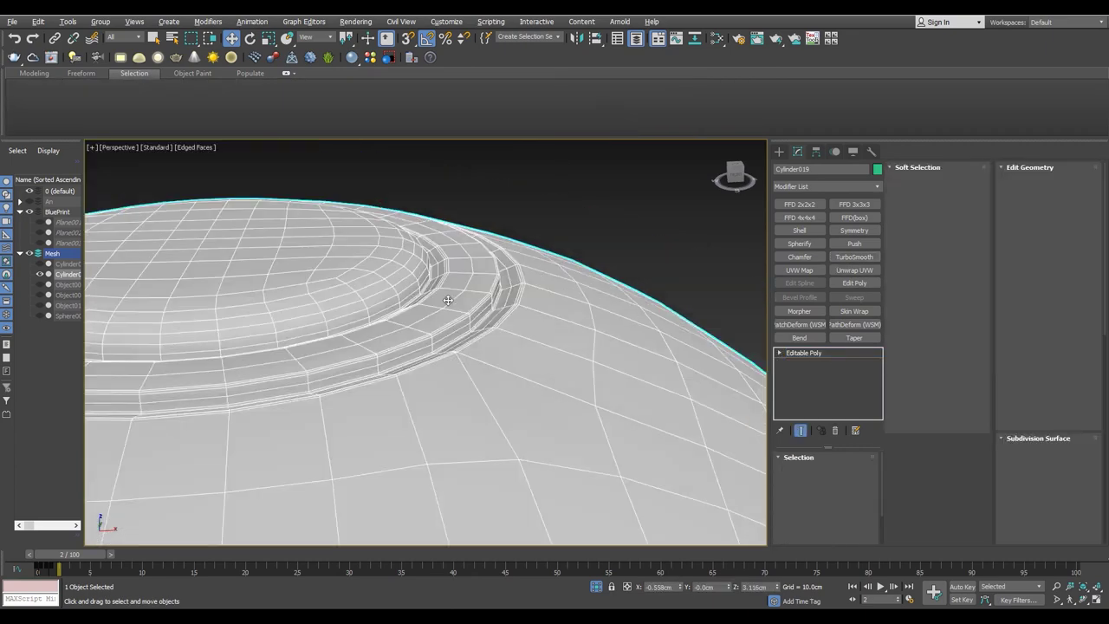
scroll(414, 342, "down", 3)
scroll(486, 329, "up", 8)
scroll(548, 322, "up", 2)
- Select the seam edge loop and commit the chamfer at 0.101cm with 2 segments
middle_click_drag(547, 323, 689, 407, "alt")
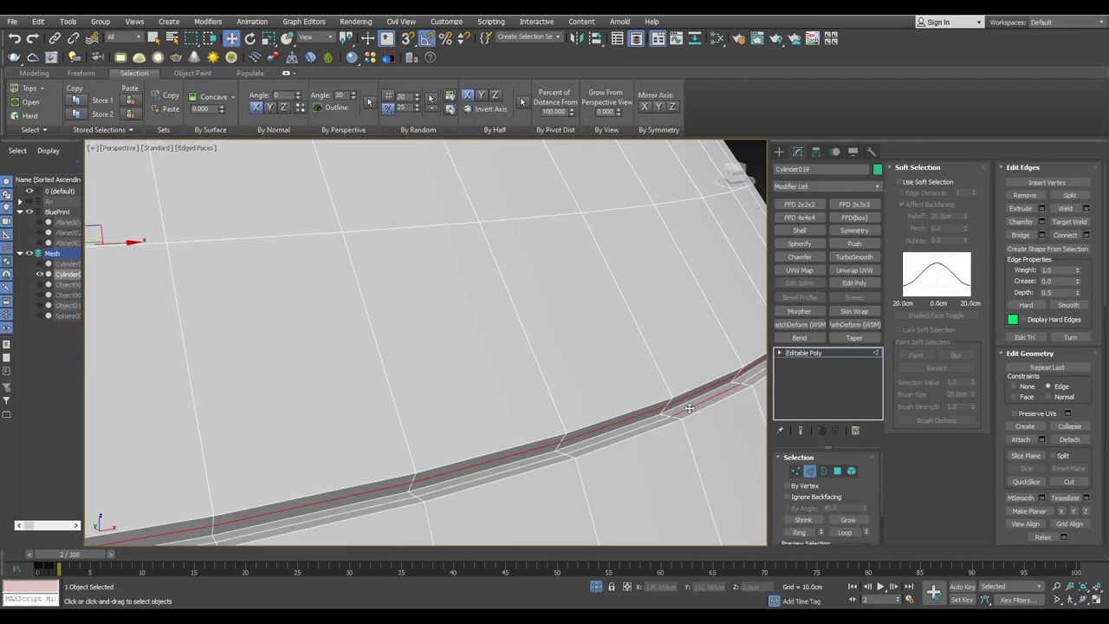
left_click(639, 422)
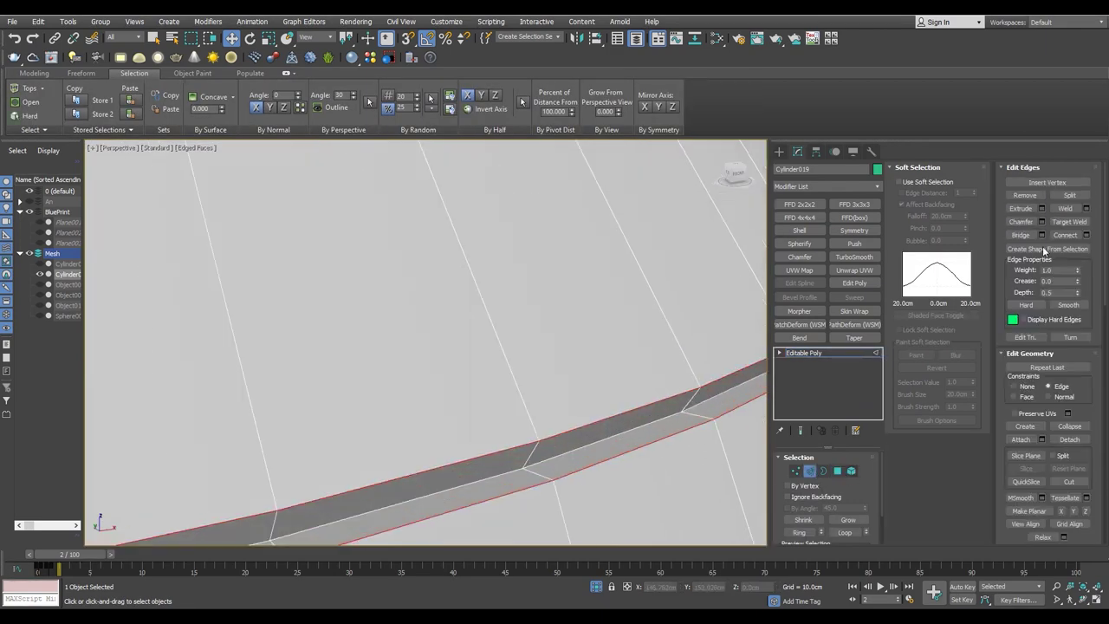
middle_click_drag(632, 373, 485, 368, "alt")
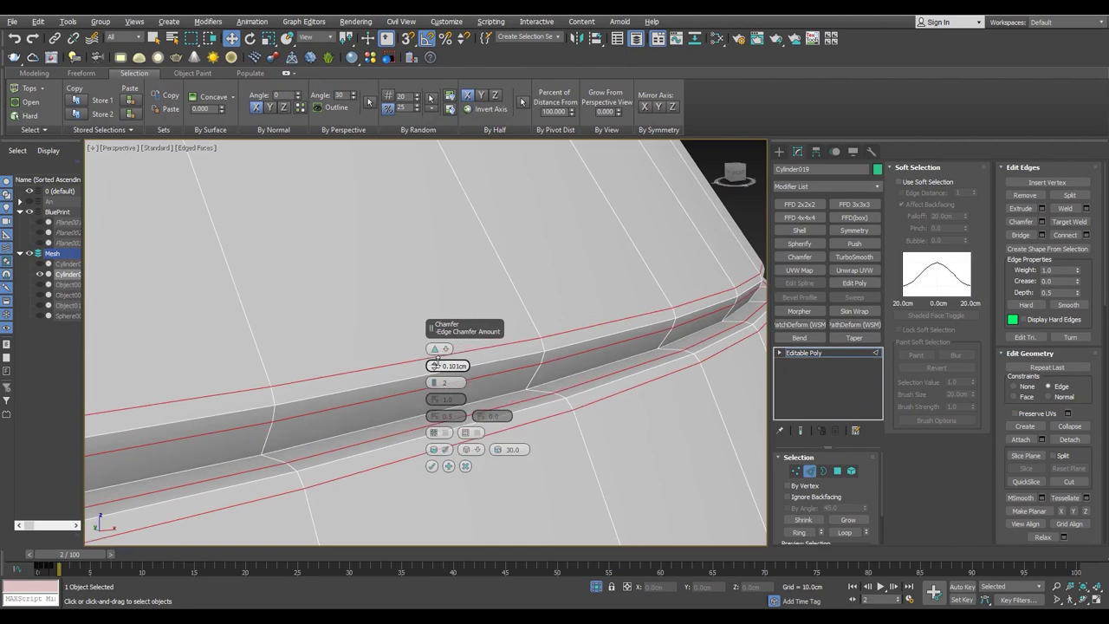
left_click(795, 353)
- Add TurboSmooth to the Cylinder019 kettle body and view the whole smoothed body
left_click(855, 257)
middle_click_drag(564, 349, 374, 384, "alt")
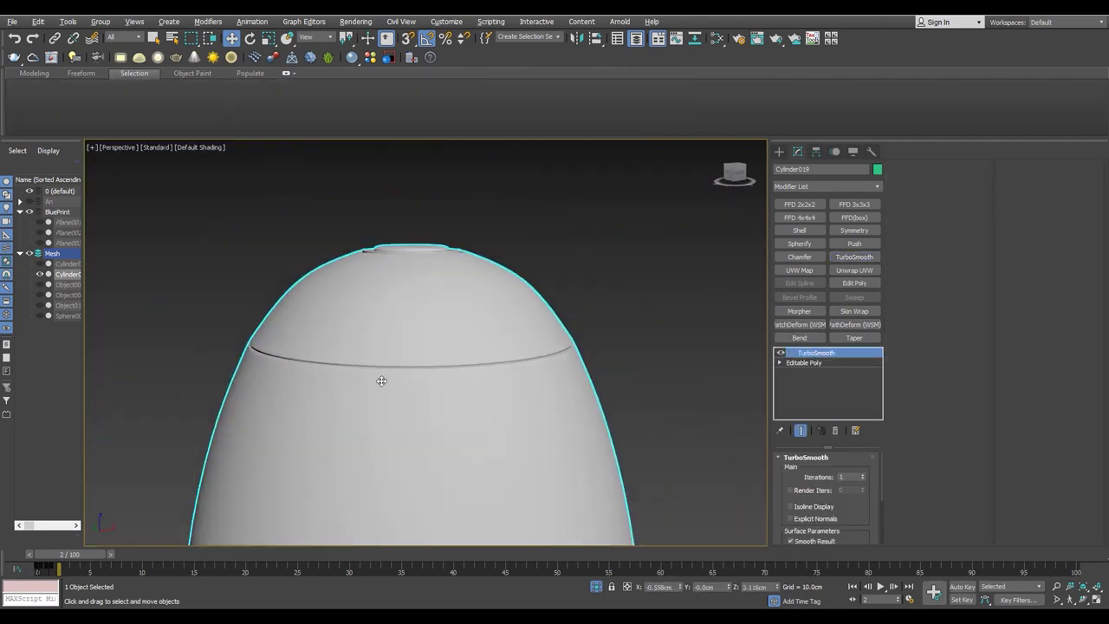
scroll(433, 364, "down", 2)
scroll(443, 273, "up", 2)
scroll(367, 222, "up", 3)
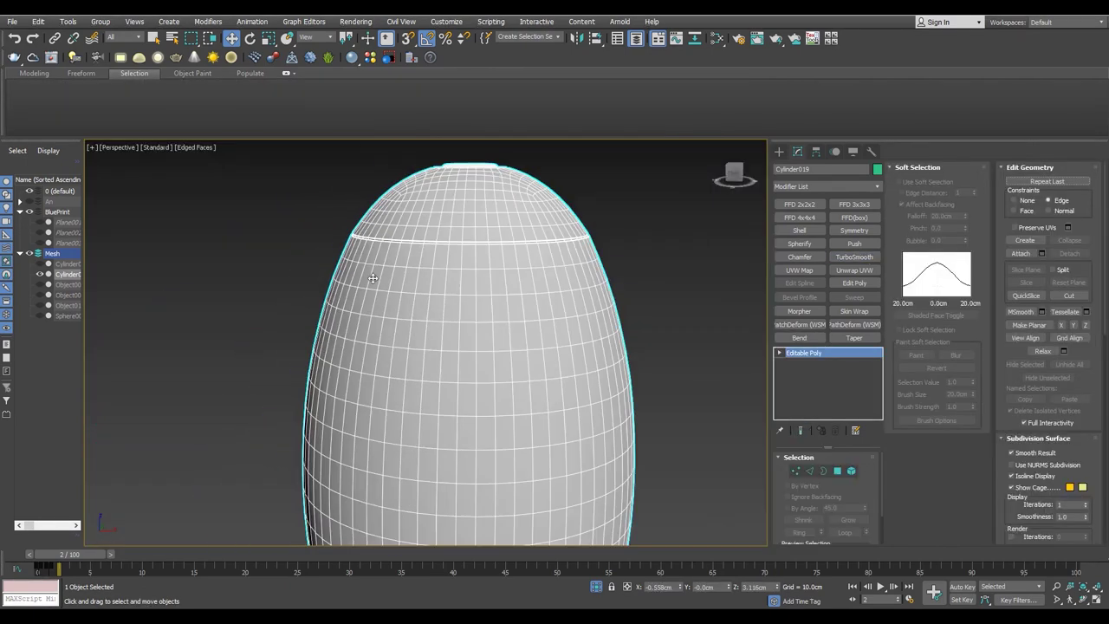
- Return to a single perspective view and orbit beneath the kettle to inspect the base rim notches
scroll(510, 248, "up", 3)
scroll(317, 260, "down", 2)
scroll(285, 273, "up", 4)
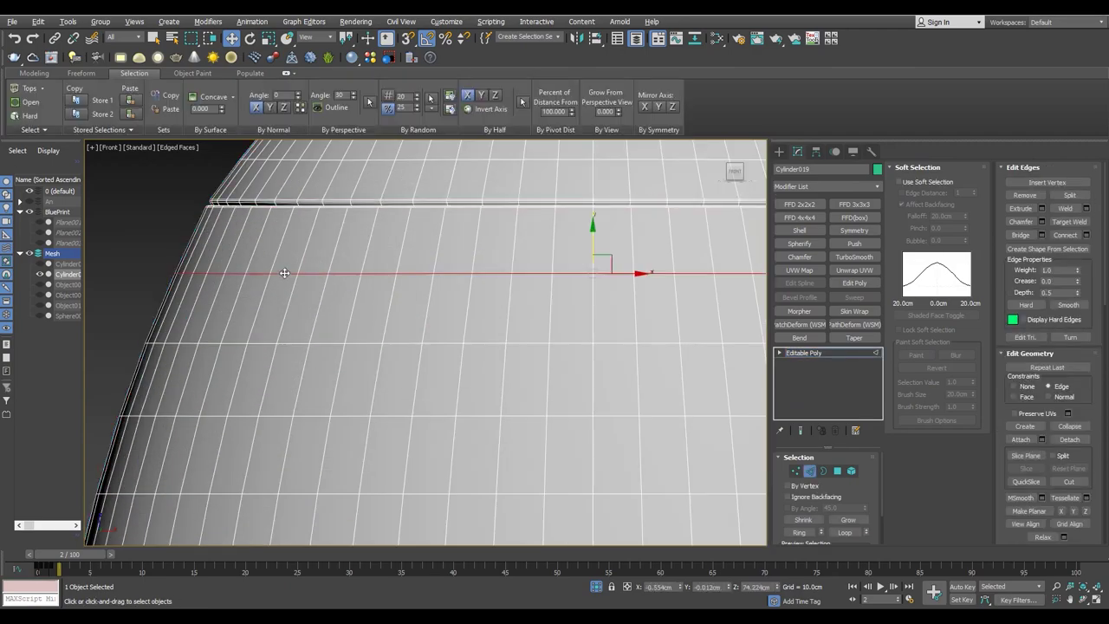
key("alt+w")
key("alt+w")
mouse_move(462, 395)
middle_mouse_down("alt")
mouse_move(444, 440)
mouse_move(445, 430)
middle_mouse_up("alt")
scroll(445, 431, "down", 2)
scroll(445, 362, "down", 2)
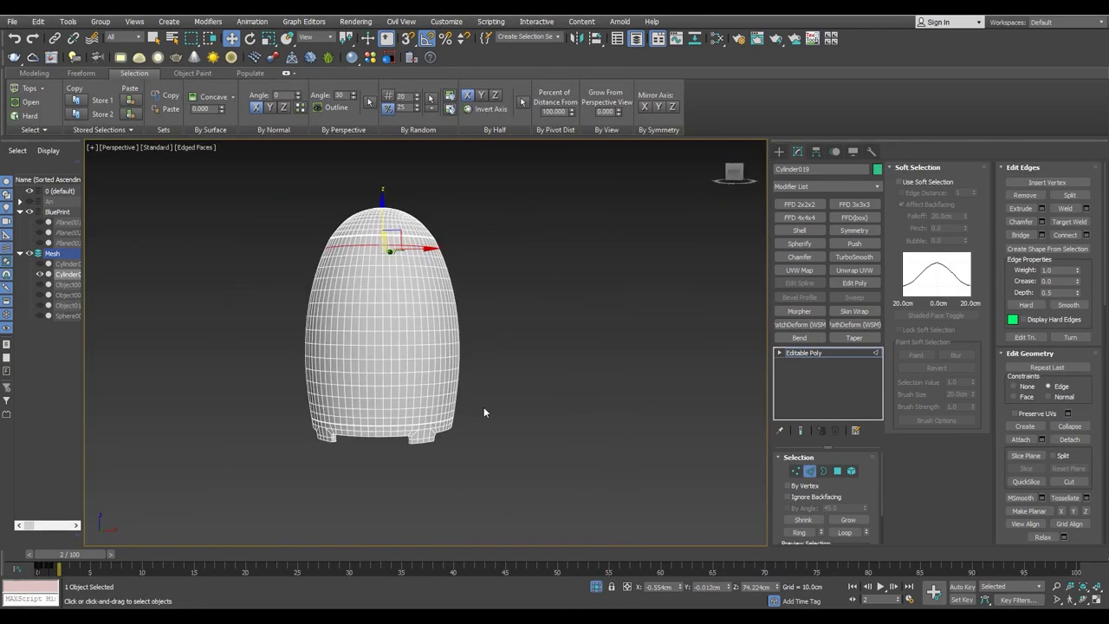
scroll(333, 456, "up", 5)
middle_click_drag(373, 308, 394, 273, "alt")
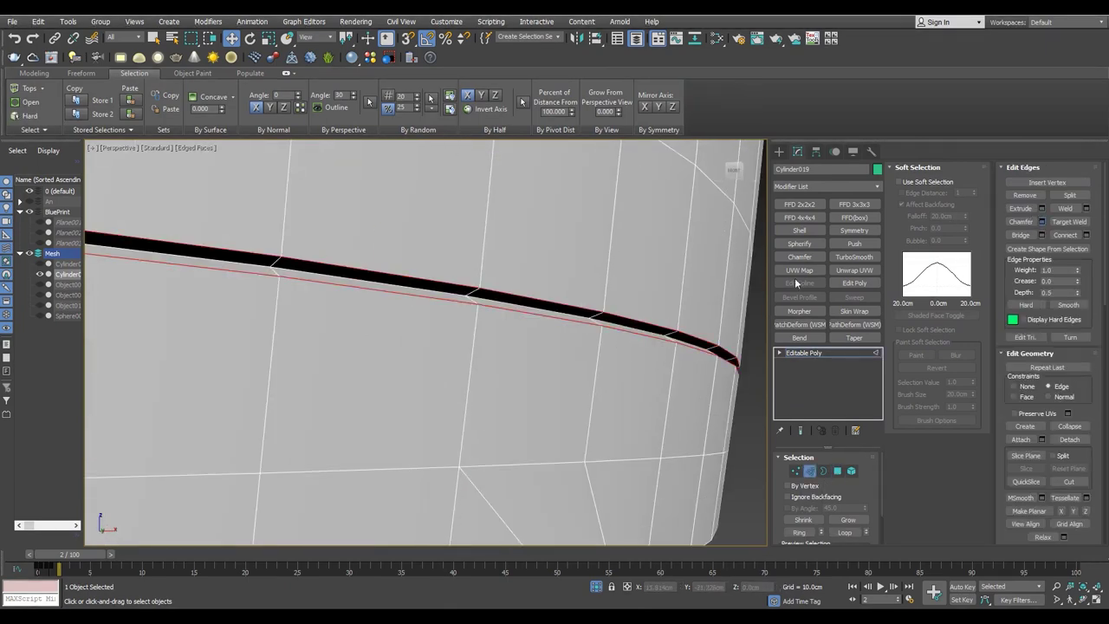
scroll(292, 314, "down", 5)
mouse_move(292, 314)
middle_mouse_down("alt")
mouse_move(376, 284)
mouse_move(305, 329)
mouse_move(211, 342)
mouse_move(224, 368)
middle_mouse_up("alt")
scroll(224, 368, "up", 4)
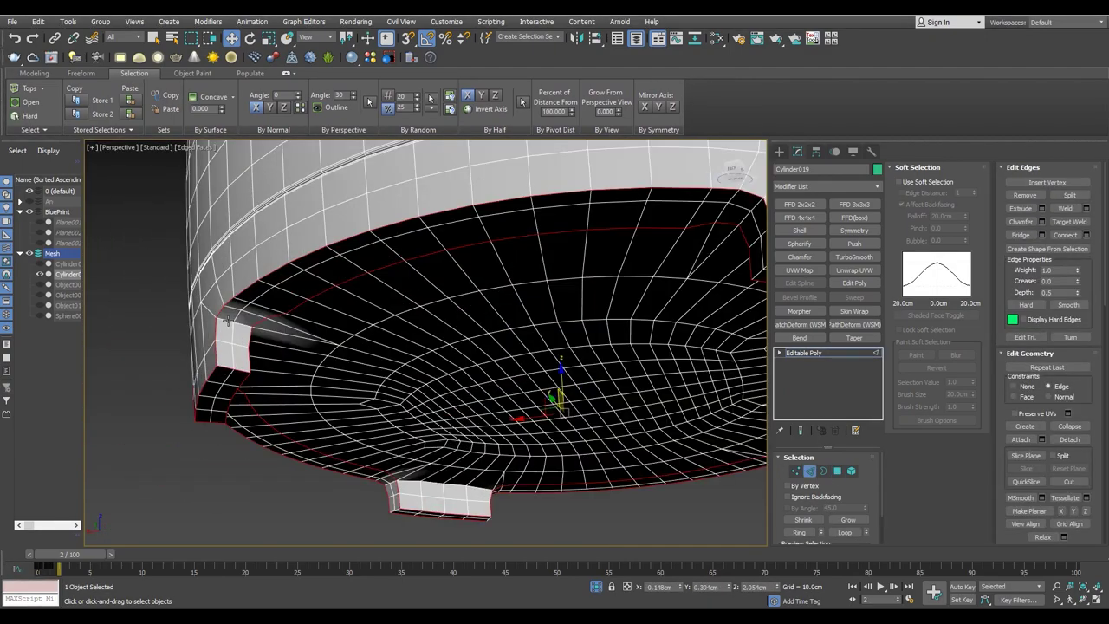
middle_click_drag(227, 320, 364, 334, "alt")
scroll(492, 341, "down", 4)
scroll(493, 340, "up", 4)
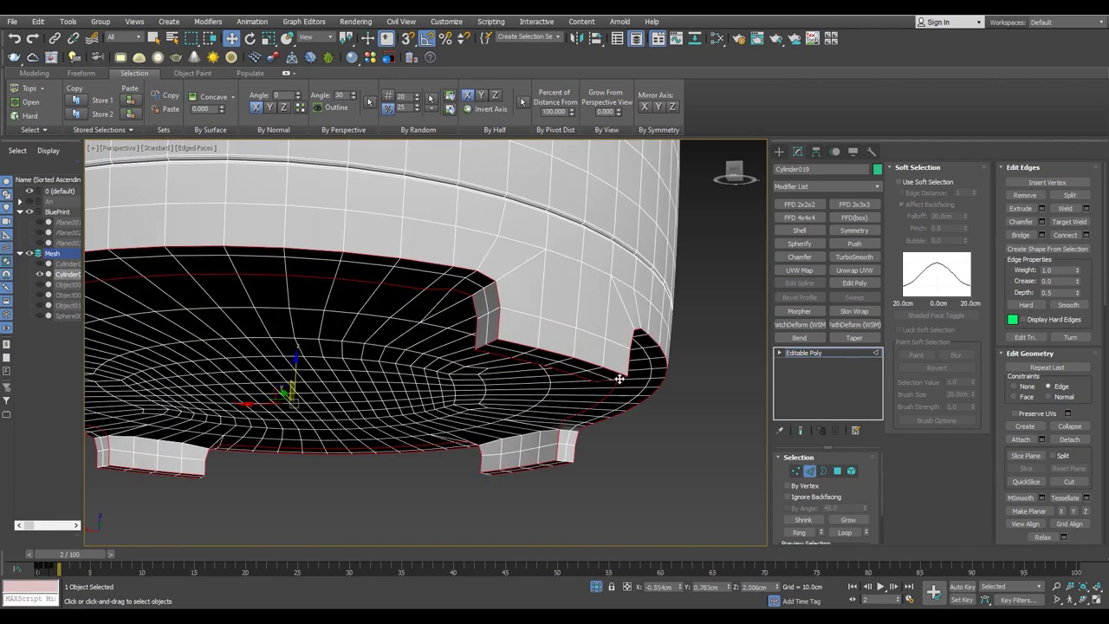
scroll(471, 321, "up", 5)
scroll(471, 319, "down", 3)
middle_click_drag(470, 319, 367, 394, "alt")
scroll(550, 368, "down", 4)
middle_click_drag(550, 368, 572, 355, "alt")
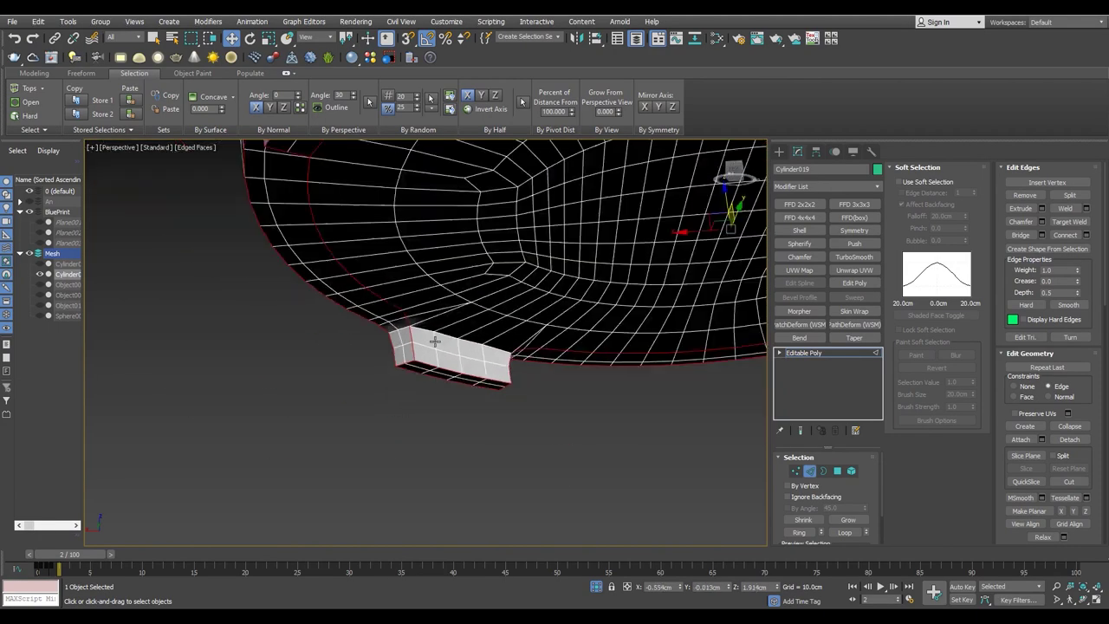
scroll(583, 346, "up", 3)
middle_click_drag(578, 286, 572, 303, "alt")
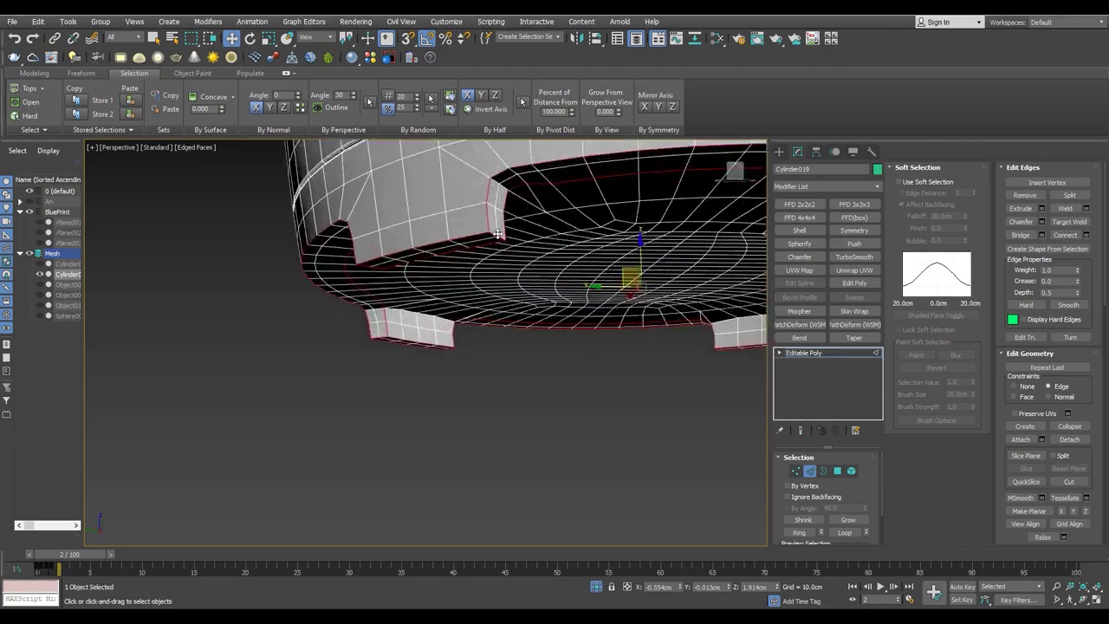
scroll(572, 304, "down", 3)
scroll(403, 268, "up", 4)
scroll(239, 277, "up", 2)
scroll(416, 248, "down", 2)
scroll(477, 280, "down", 2)
scroll(391, 280, "down", 2)
scroll(449, 327, "down", 2)
middle_click_drag(449, 326, 543, 315, "alt")
scroll(542, 315, "up", 3)
- Chamfer the selected base rim and notch edges at 0.24cm with 1 segment
left_click(1045, 222)
scroll(423, 403, "up", 3)
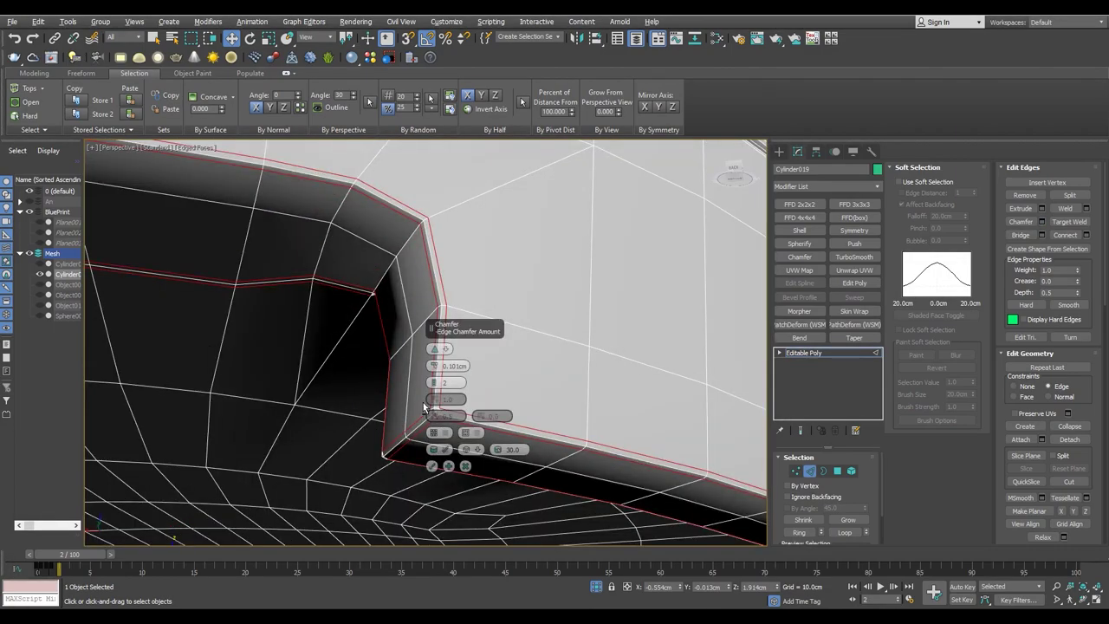
scroll(433, 357, "down", 4)
left_click(479, 373)
middle_click_drag(479, 373, 408, 364, "alt")
scroll(374, 355, "up", 3)
- Check the base chamfer from several angles, toggling between wireframe and shaded display
key("F3")
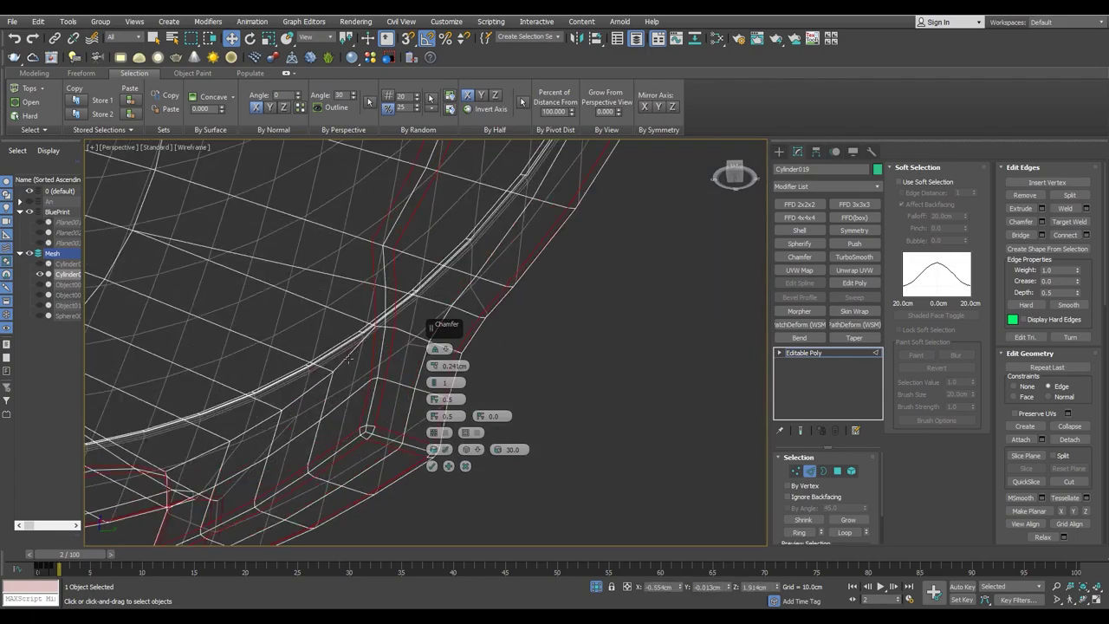
key("F3")
scroll(271, 400, "down", 5)
middle_click_drag(271, 401, 286, 425, "alt")
key("F3")
key("F3")
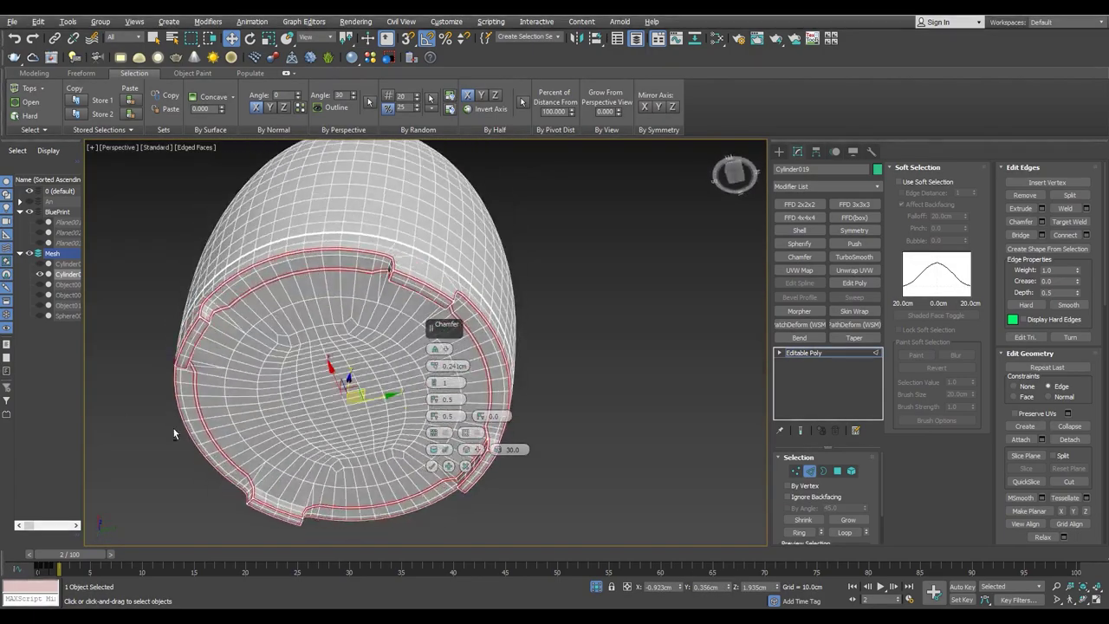
scroll(390, 451, "up", 6)
key("F3")
scroll(256, 421, "down", 3)
middle_click_drag(255, 421, 187, 350, "alt")
scroll(187, 350, "down", 4)
key("F3")
scroll(240, 411, "up", 4)
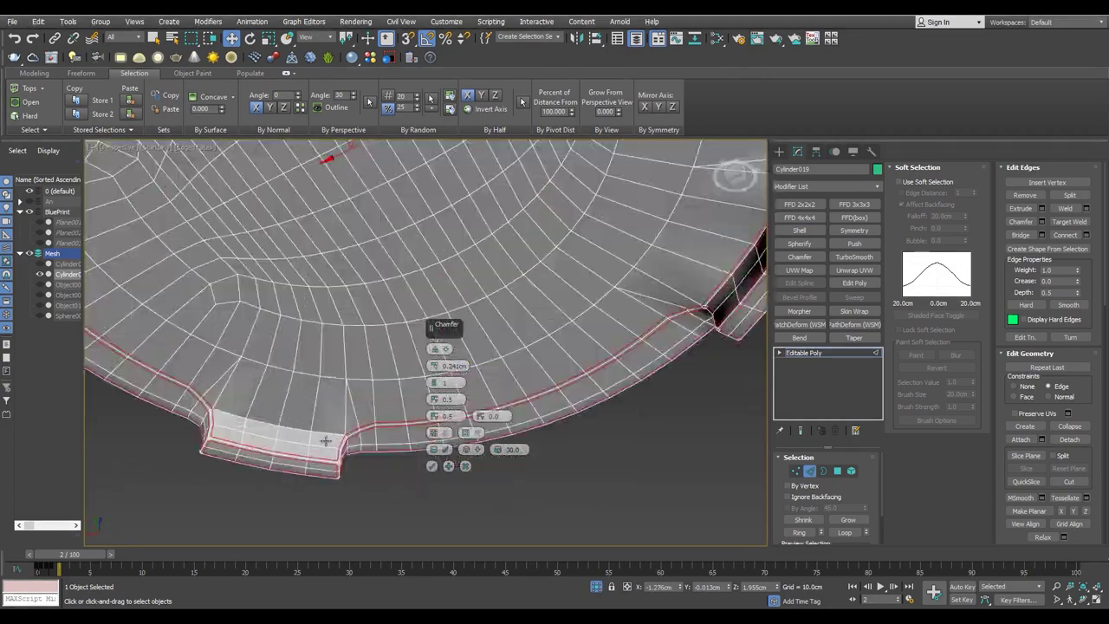
scroll(240, 411, "up", 3)
scroll(157, 406, "down", 3)
middle_click_drag(157, 406, 298, 419, "alt")
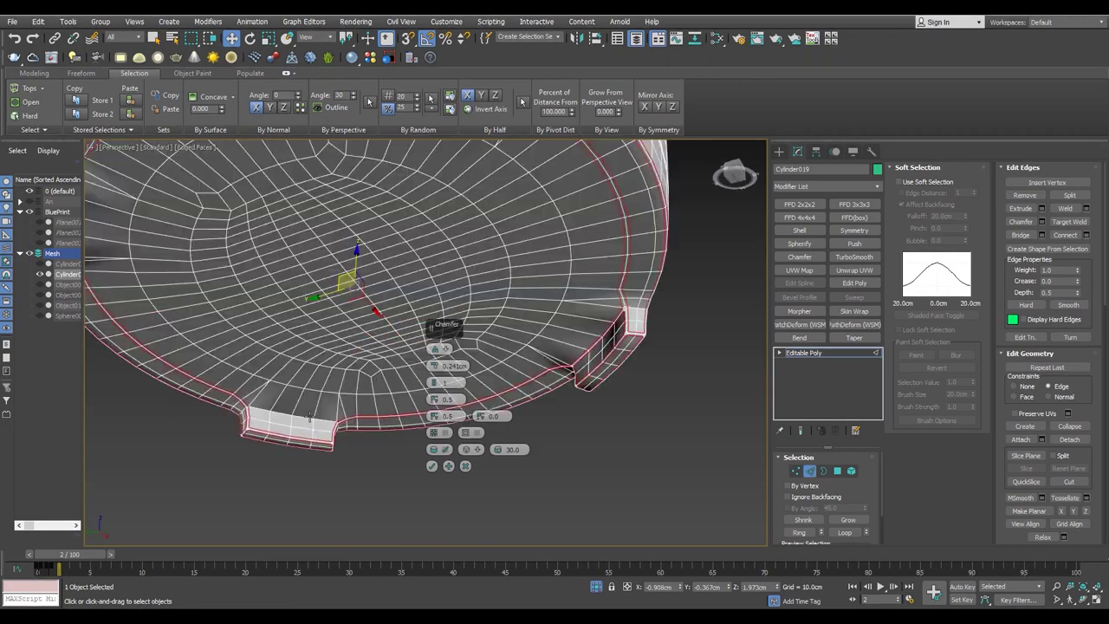
scroll(298, 418, "up", 4)
key("F3")
scroll(190, 399, "down", 3)
middle_click_drag(190, 398, 234, 395, "alt")
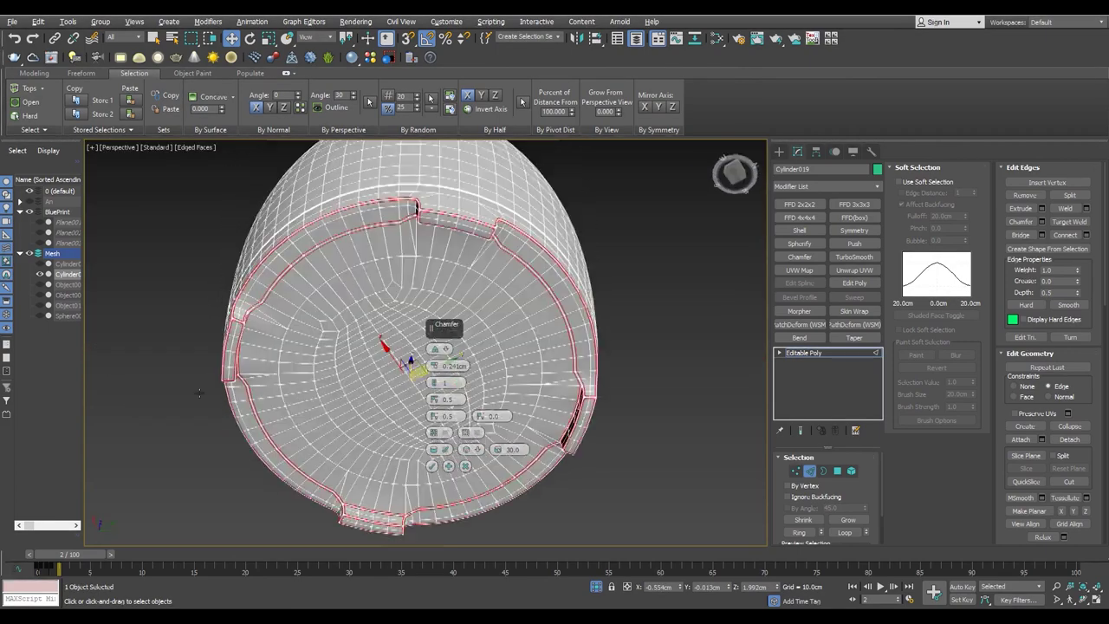
scroll(234, 395, "up", 4)
key("F3")
- Hide the edge overlay and re-add TurboSmooth to the kettle body
key("F4")
middle_click_drag(434, 390, 365, 396, "alt")
scroll(365, 396, "up", 3)
left_click(854, 257)
scroll(365, 396, "down", 3)
scroll(364, 396, "up", 3)
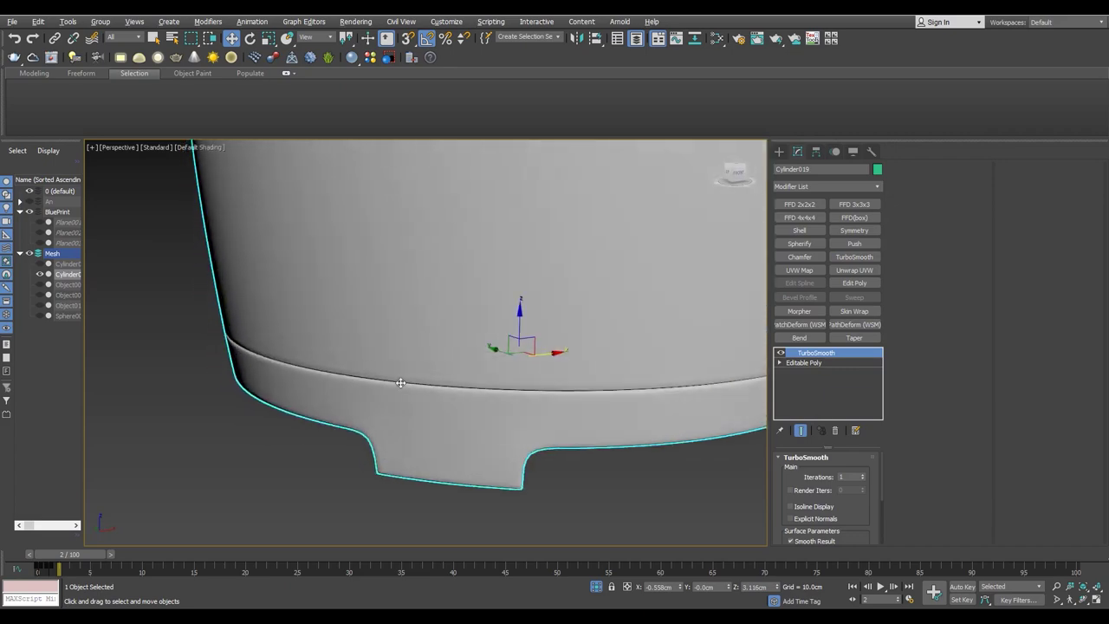
scroll(400, 383, "down", 3)
mouse_move(400, 383)
middle_mouse_down()
mouse_move(384, 379)
mouse_move(392, 298)
middle_mouse_up()
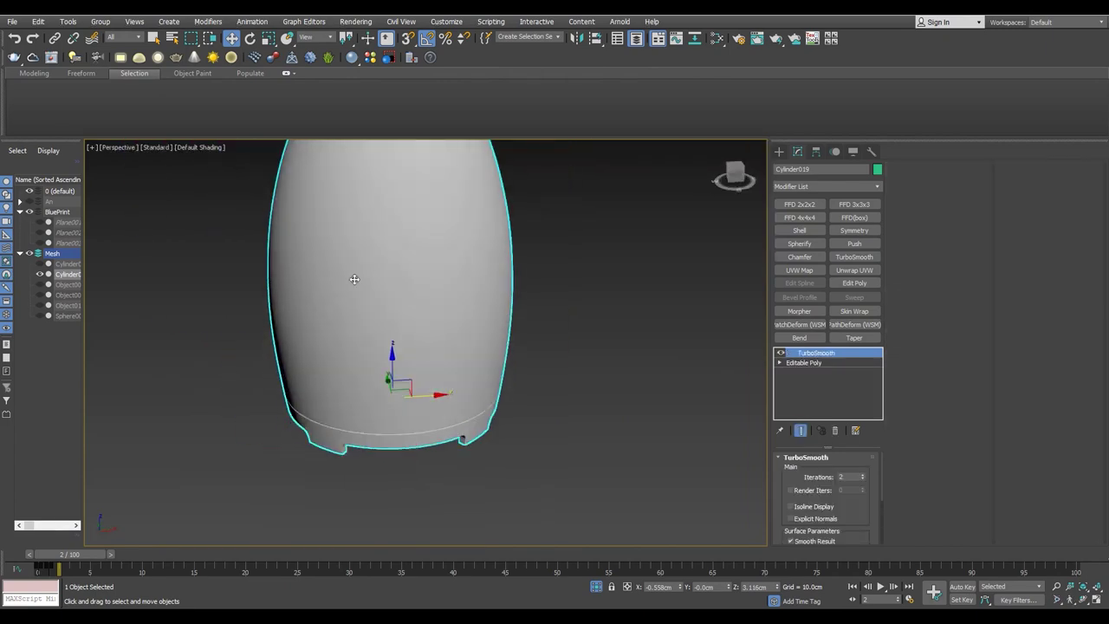
- Isolate handle Object004 and chamfer its edge loops at 0.101cm in Edit Poly edge mode
left_click(68, 284)
key("alt+q")
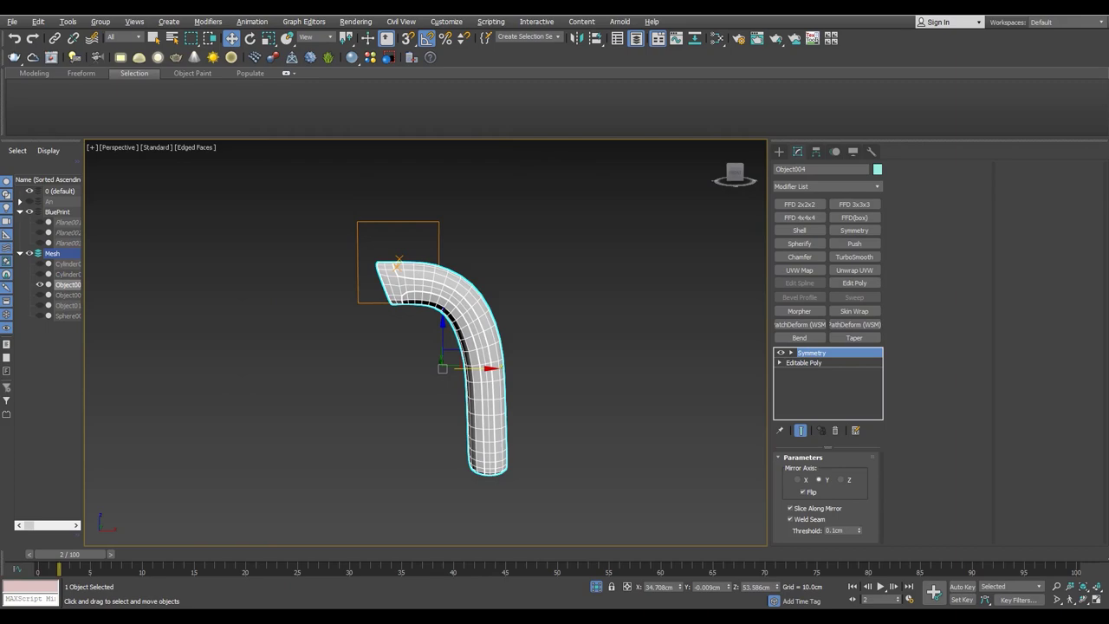
scroll(425, 347, "up", 5)
left_click(804, 362)
key("2")
scroll(343, 330, "up", 3)
left_click(343, 331)
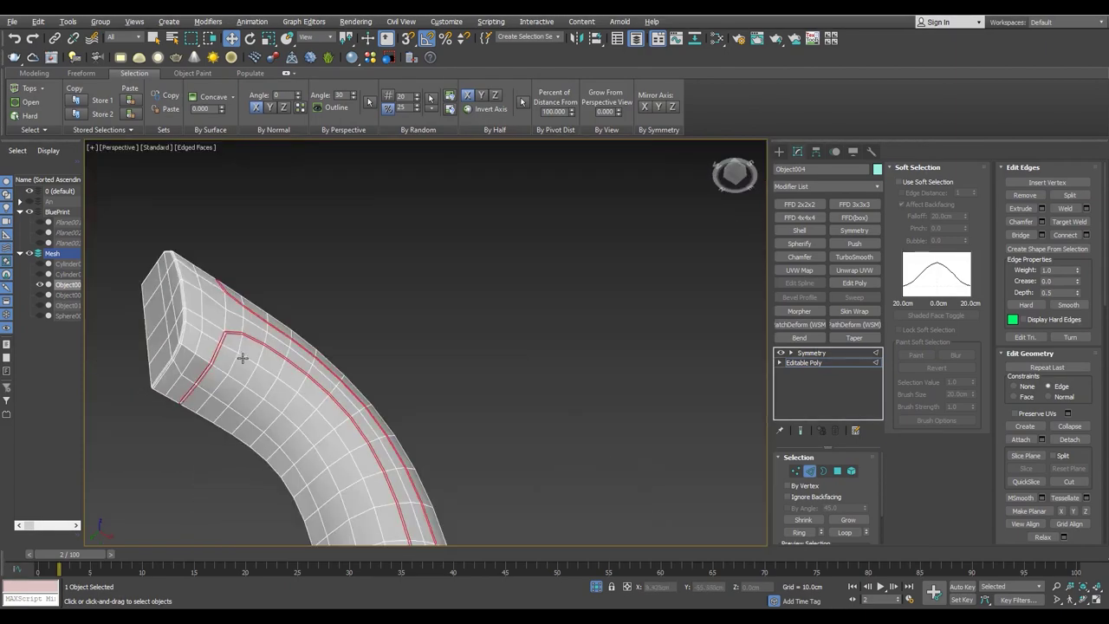
scroll(253, 350, "up", 5)
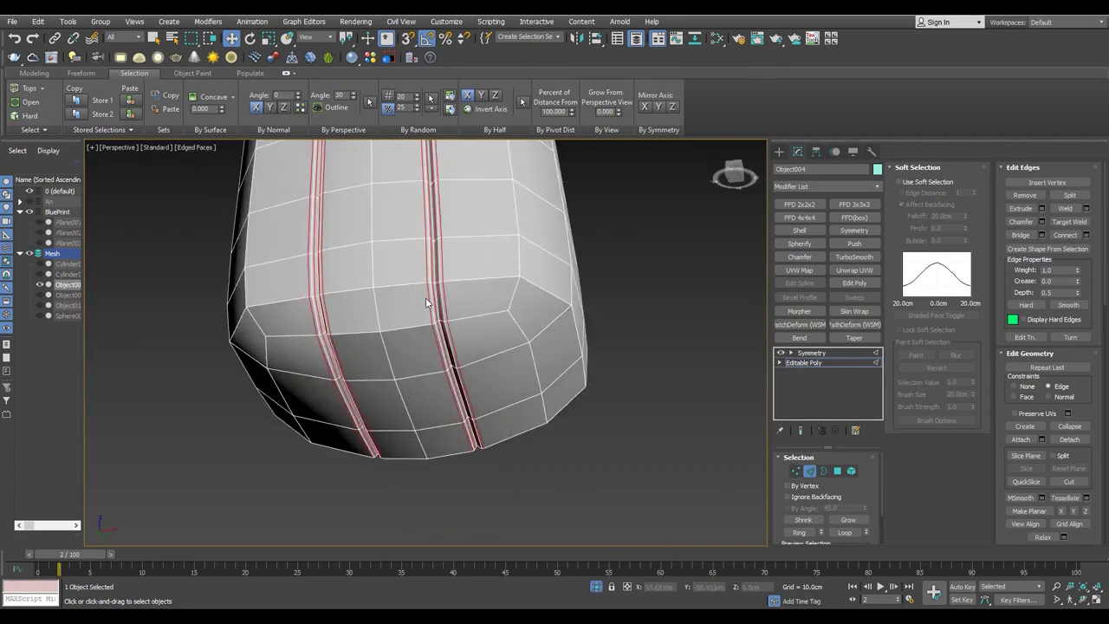
left_click(812, 358)
- Add TurboSmooth to the handle with 2 iterations and the edge overlay hidden
left_click(854, 256)
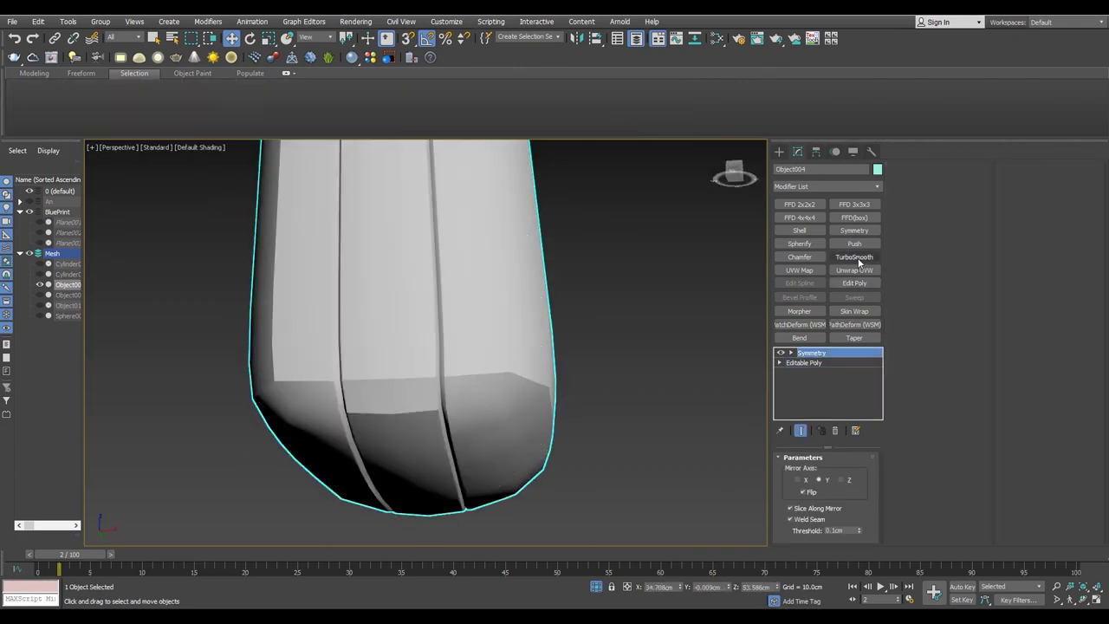
key("F4")
mouse_move(297, 236)
middle_mouse_down("alt")
mouse_move(372, 327)
mouse_move(383, 367)
middle_mouse_up("alt")
left_click(862, 474)
mouse_move(607, 416)
middle_mouse_down("alt")
mouse_move(344, 359)
mouse_move(168, 347)
mouse_move(406, 338)
middle_mouse_up("alt")
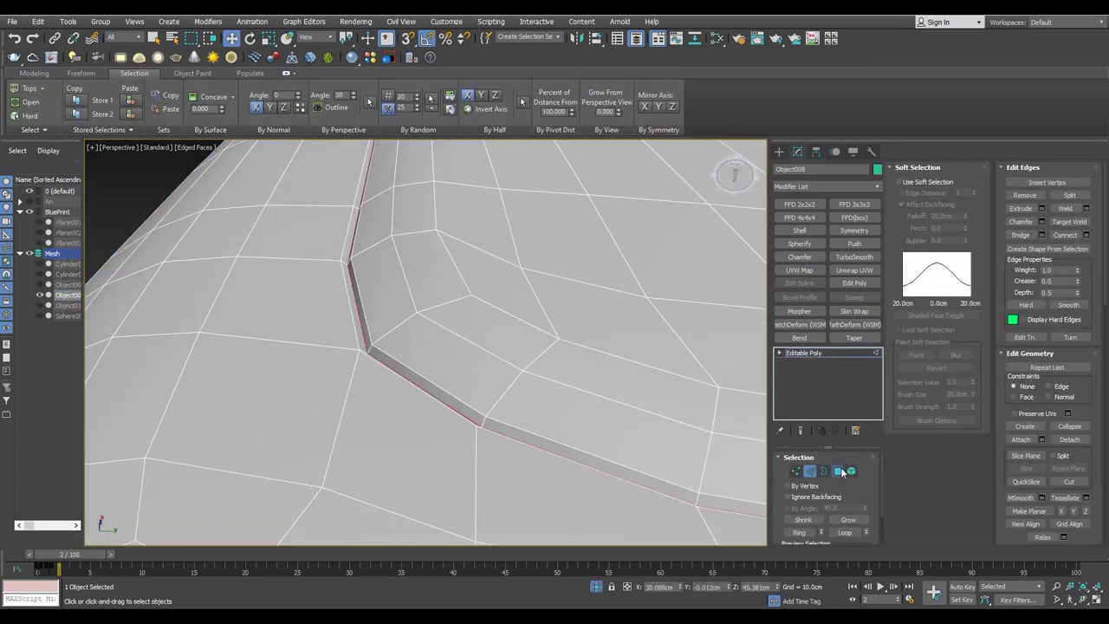
- Convert Object008's top polygon strip to its border edges and chamfer them at 0.087cm
left_click(837, 471, "ctrl")
left_click(810, 470, "ctrl")
scroll(446, 382, "down", 5)
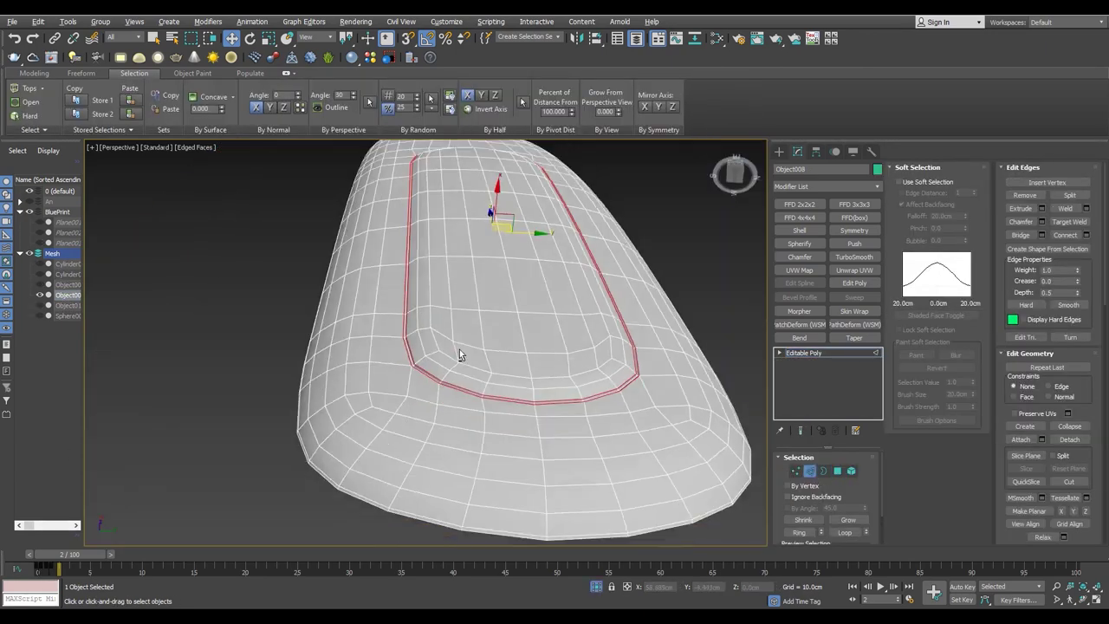
scroll(459, 349, "up", 5)
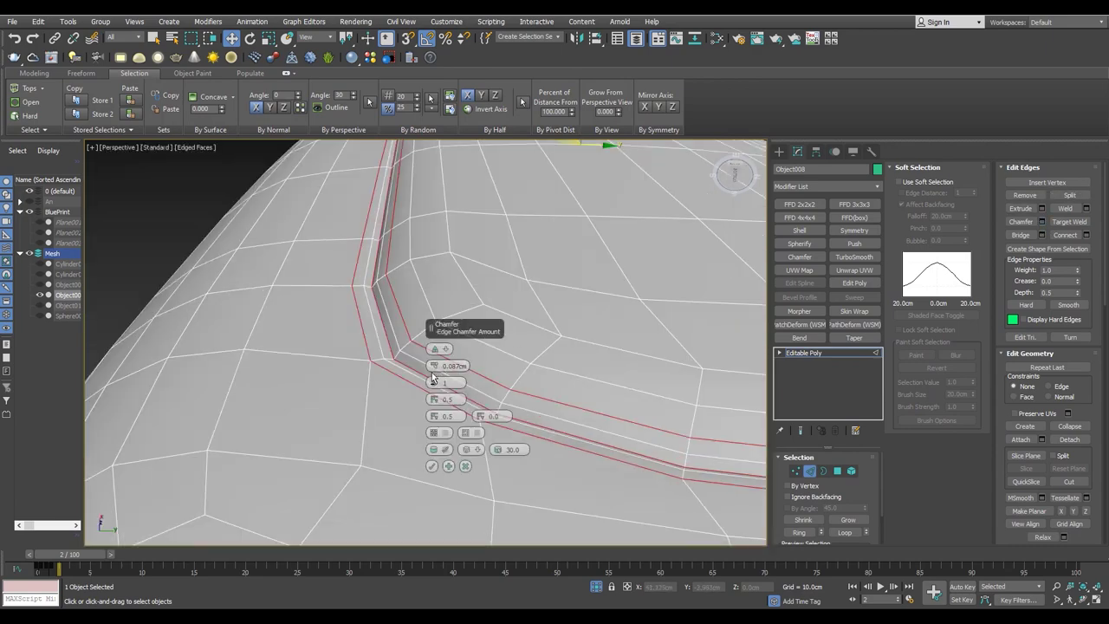
left_click(432, 466)
scroll(432, 440, "down", 5)
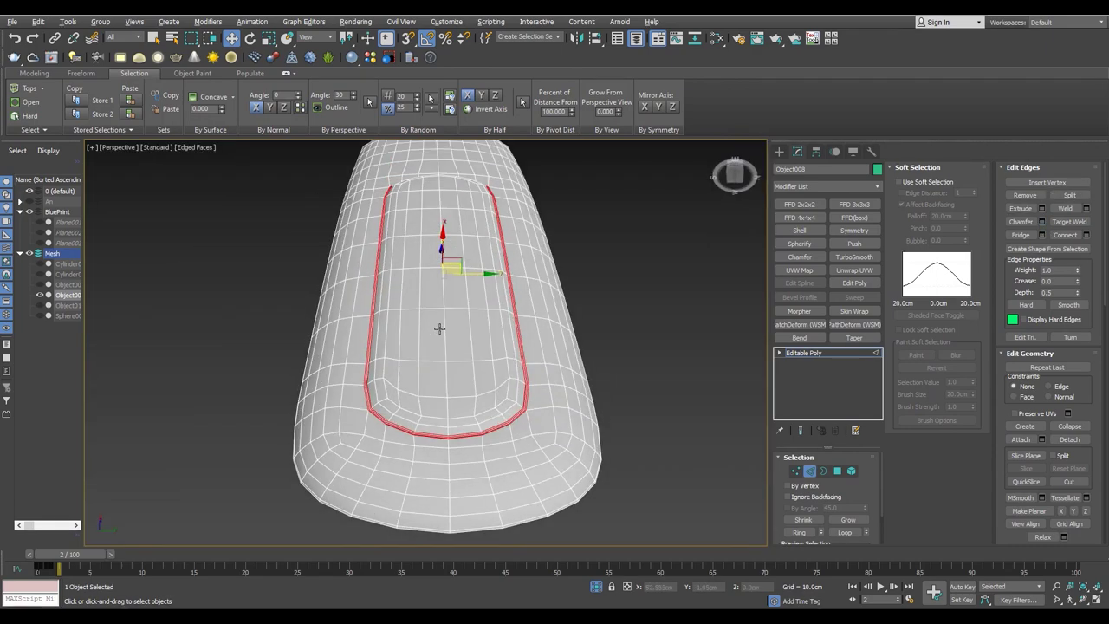
middle_click_drag(433, 390, 341, 321, "alt")
- Add TurboSmooth to the curved piece at 2 iterations
left_click(815, 352)
key("F4")
left_click(855, 256)
mouse_move(433, 346)
middle_mouse_down("alt")
mouse_move(364, 363)
mouse_move(421, 411)
middle_mouse_up("alt")
scroll(373, 372, "up", 3)
scroll(387, 393, "up", 2)
left_click(863, 475)
- Return to the base mesh, exit isolation, and isolate the pill-shaped ring Object010
scroll(287, 265, "up", 3)
key("F4")
left_click(834, 430)
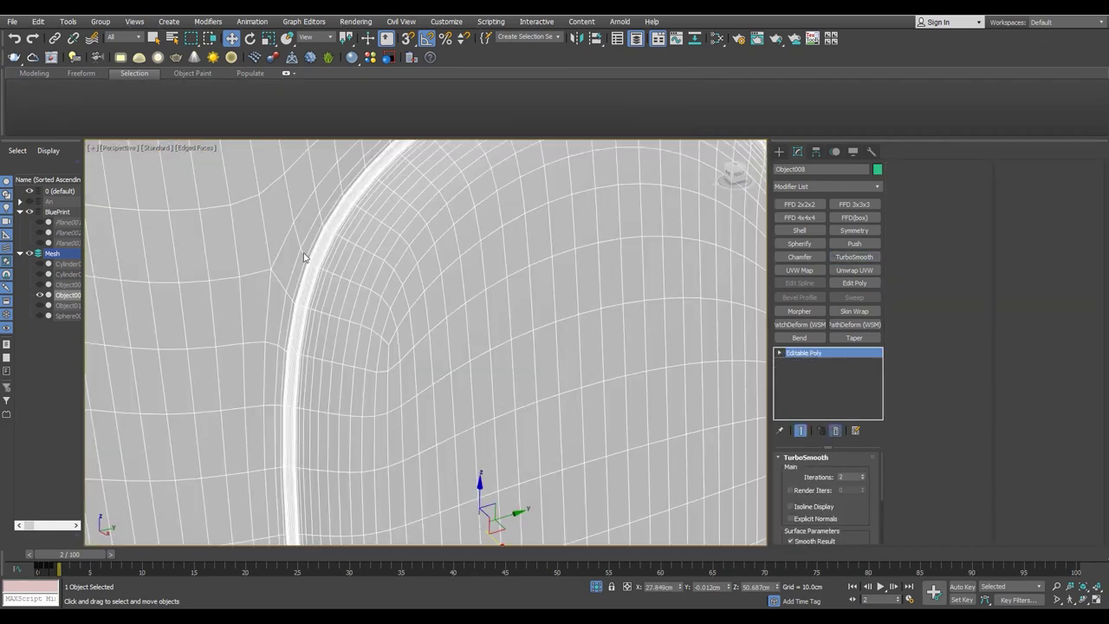
scroll(451, 320, "down", 5)
left_click(597, 587)
key("alt+q")
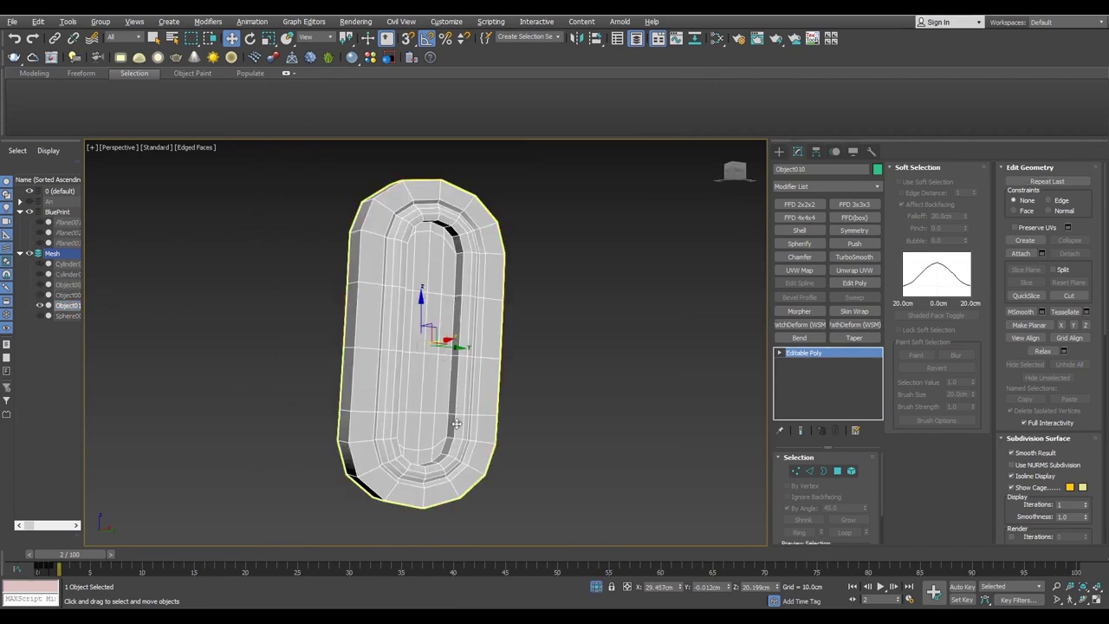
- Select the knob ring's edge loops and chamfer them at 0.298cm
scroll(384, 396, "up", 3)
key("2")
double_click(384, 396)
mouse_move(345, 339)
middle_mouse_down("alt")
mouse_move(363, 346)
mouse_move(520, 316)
mouse_move(639, 312)
mouse_move(212, 400)
middle_mouse_up("alt")
scroll(408, 327, "down", 3)
middle_click_drag(248, 452, 229, 462, "alt")
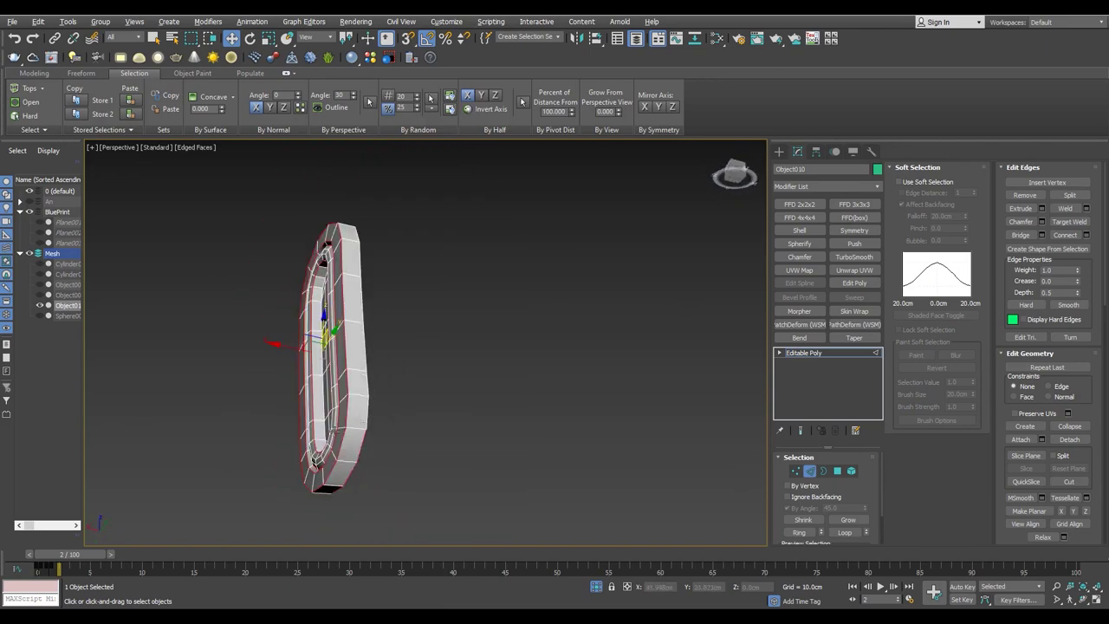
scroll(297, 364, "up", 3)
mouse_move(296, 364)
middle_mouse_down("alt")
mouse_move(330, 286)
mouse_move(364, 260)
middle_mouse_up("alt")
left_click(1042, 222)
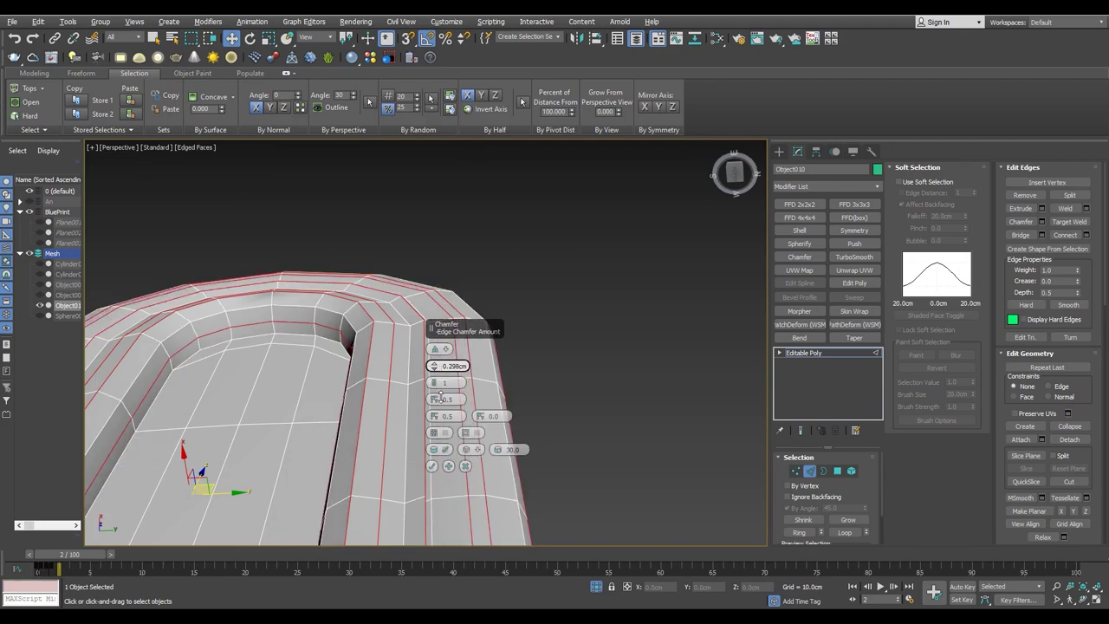
- Orbit around the ring to inspect the chamfered inner rim and underside
middle_click_drag(378, 384, 460, 325, "alt")
scroll(329, 219, "down", 3)
mouse_move(329, 220)
middle_mouse_down("alt")
mouse_move(333, 452)
mouse_move(433, 332)
middle_mouse_up("alt")
scroll(334, 453, "up", 3)
scroll(416, 237, "down", 2)
mouse_move(417, 237)
middle_mouse_down("alt")
mouse_move(530, 299)
mouse_move(509, 283)
middle_mouse_up("alt")
- Leave edge mode and add TurboSmooth to the pill-shaped ring
key("F4")
left_click(805, 353)
left_click(854, 257)
scroll(486, 286, "down", 4)
scroll(510, 283, "down", 3)
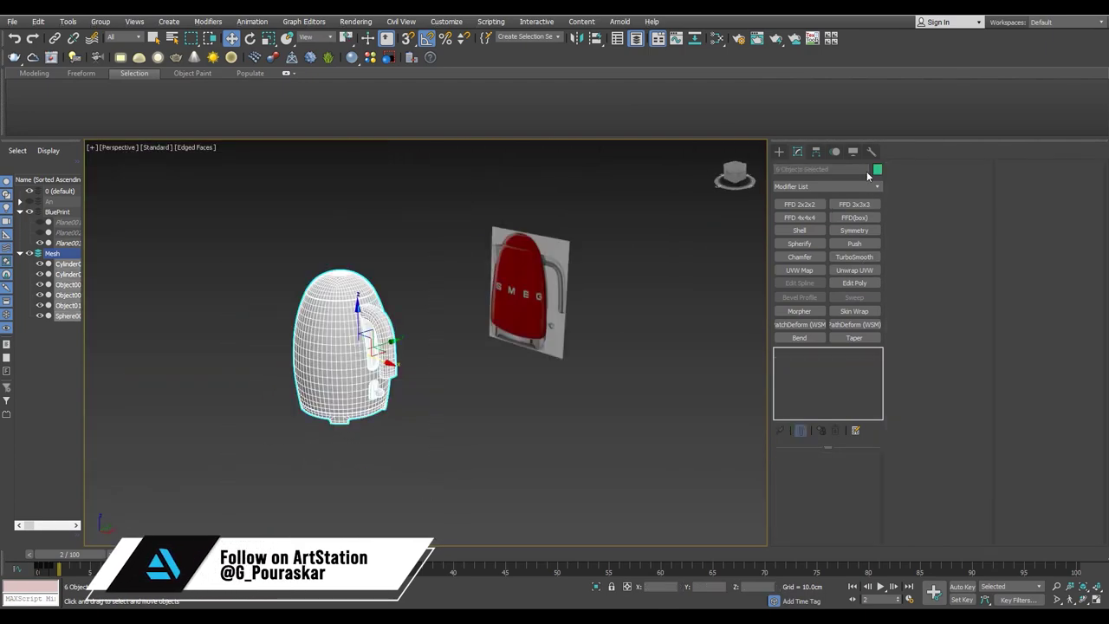
- Set the selected kettle parts' object colour to black
left_click(642, 337)
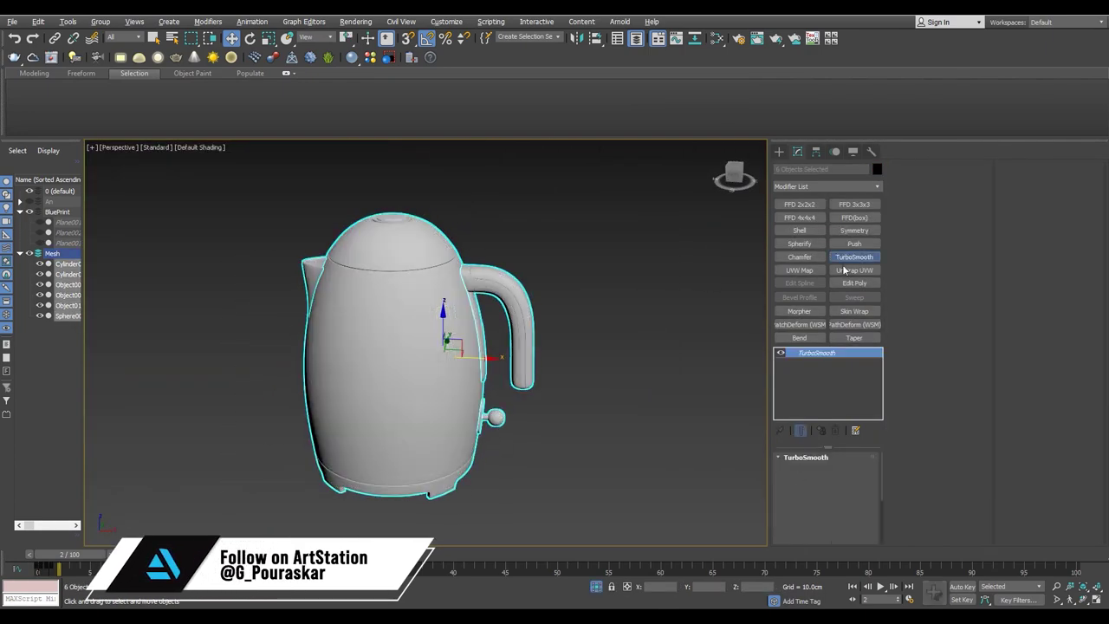